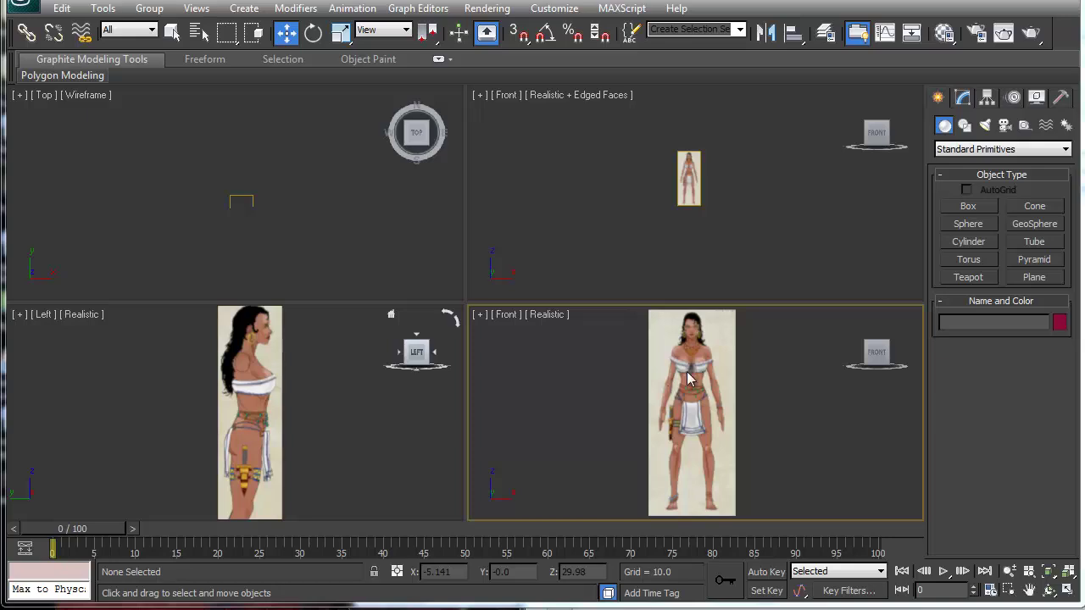
- Create a cylinder with radius about 4.54 and height about 10.41 in the top view and raise it to the figure's torso
click(966, 242)
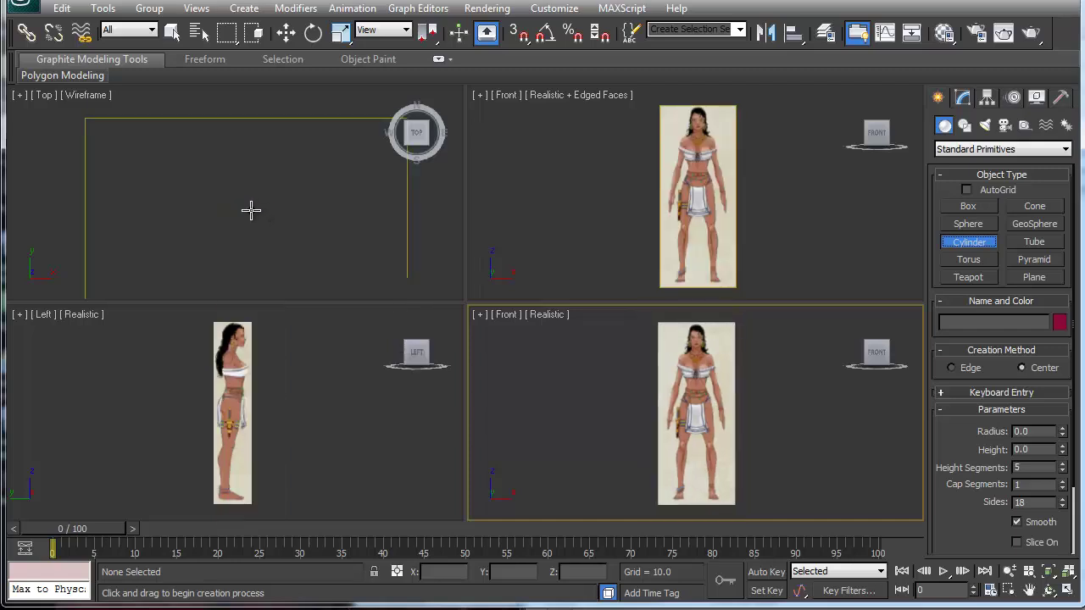
drag(250, 204, 289, 272)
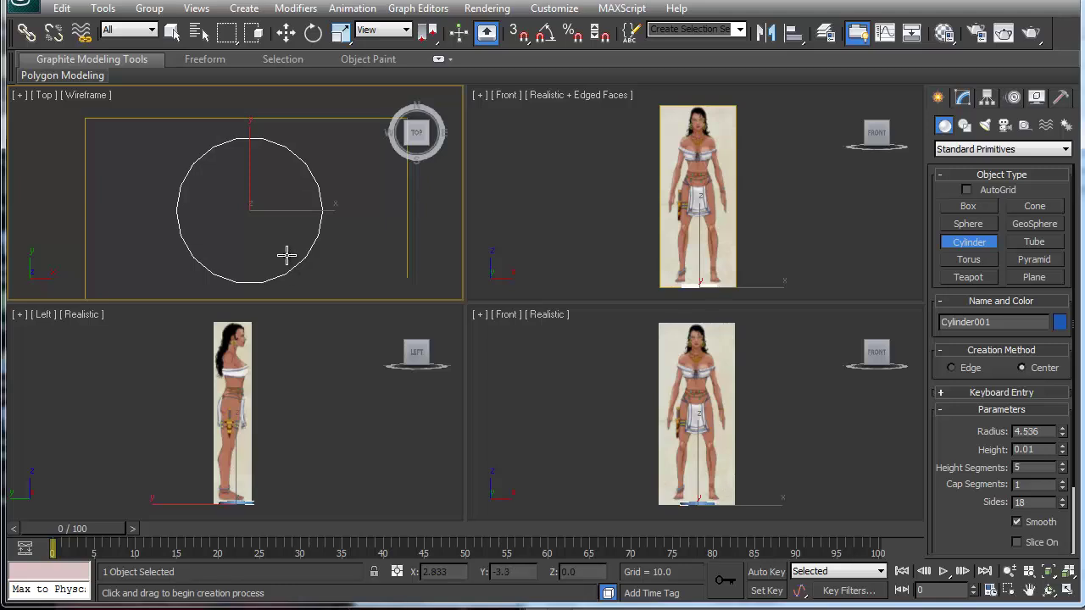
click(291, 121)
right_click(682, 465)
key(w)
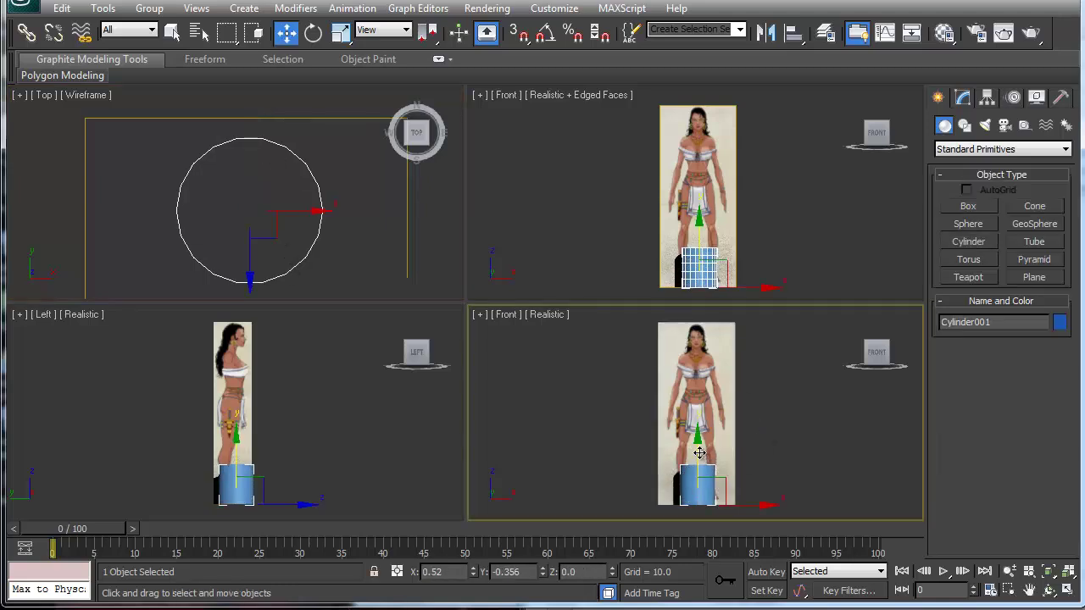
drag(693, 419, 688, 341)
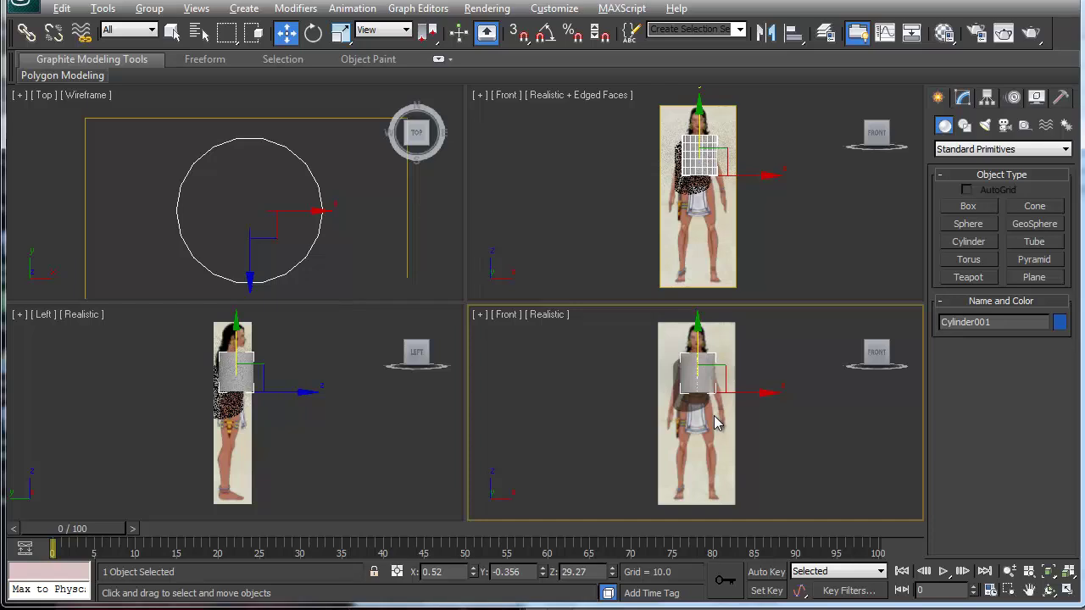
- Set the lower front view to Shaded display with Edged Faces
click(551, 316)
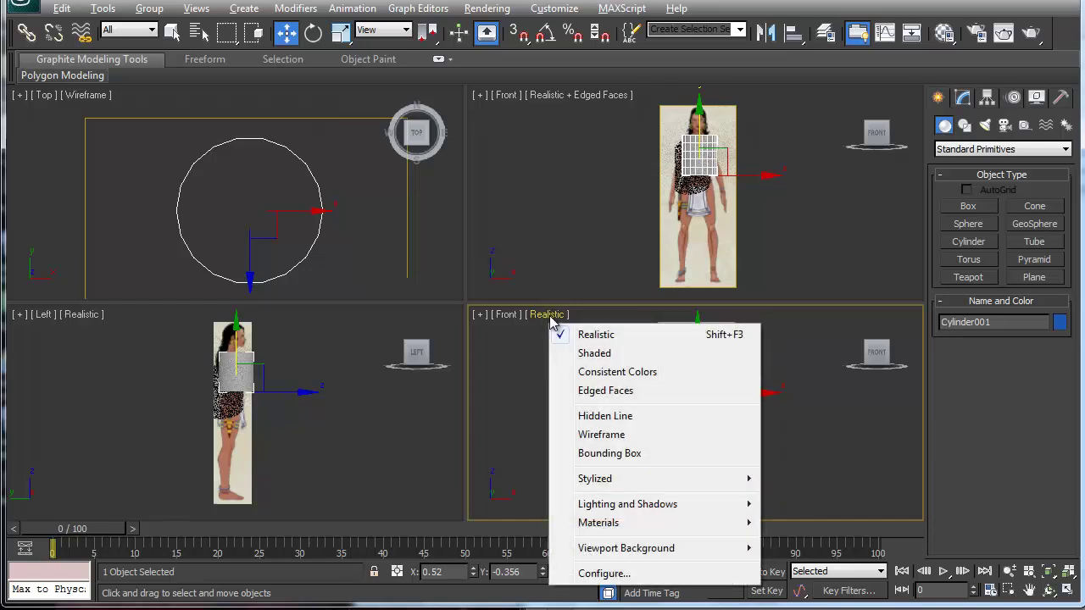
click(581, 354)
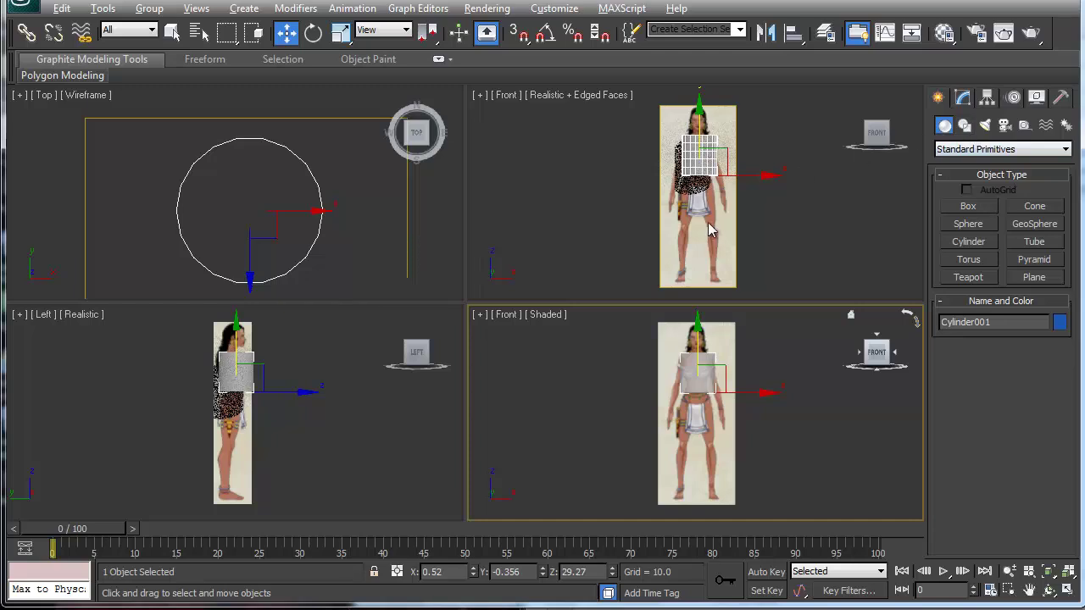
middle_drag(697, 384, 696, 386)
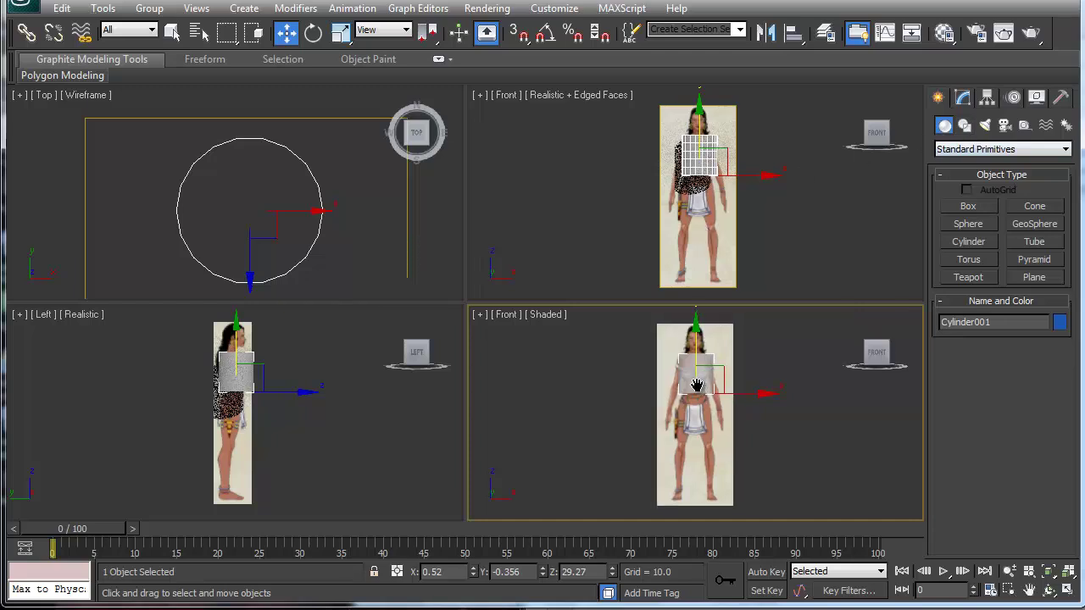
key(F4)
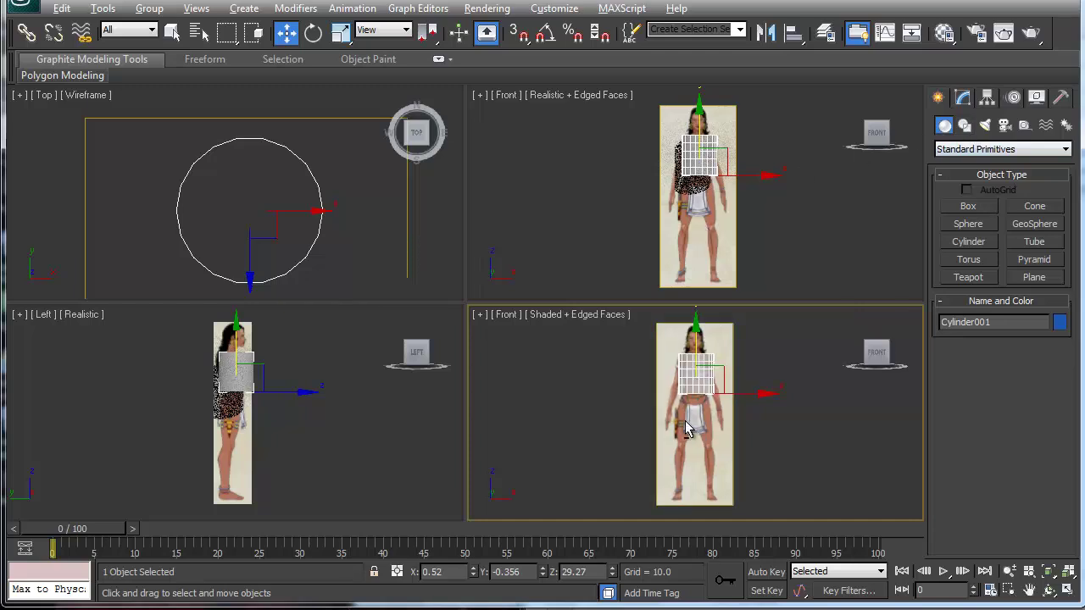
- Reduce the cylinder's radius to about 3.45 so it fits the torso width in the front reference
key(alt+w)
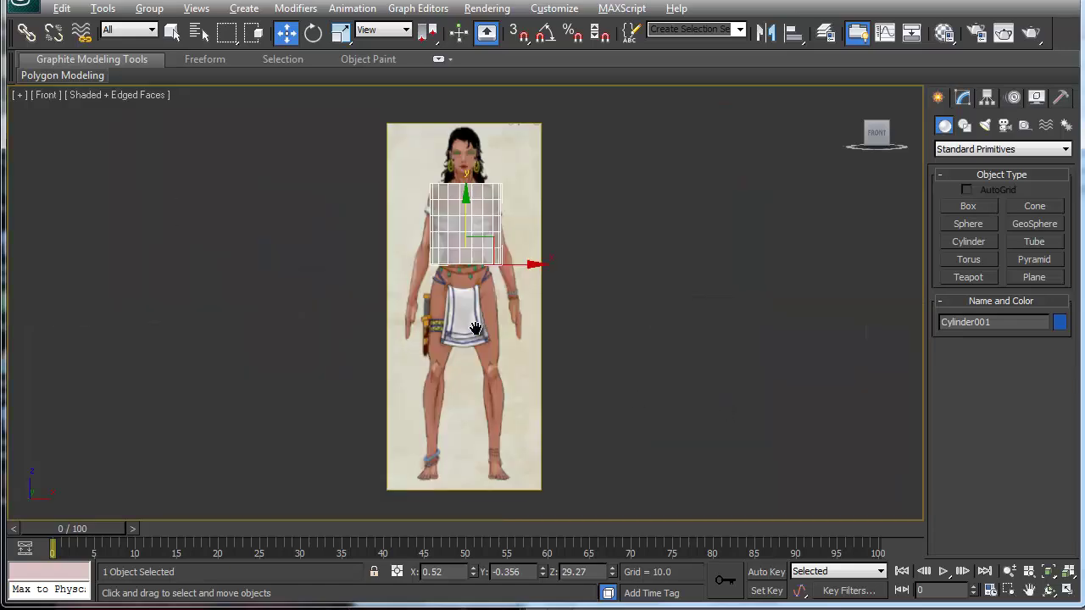
scroll(470, 288, up, 8)
middle_drag(474, 300, 481, 405)
scroll(482, 405, down, 10)
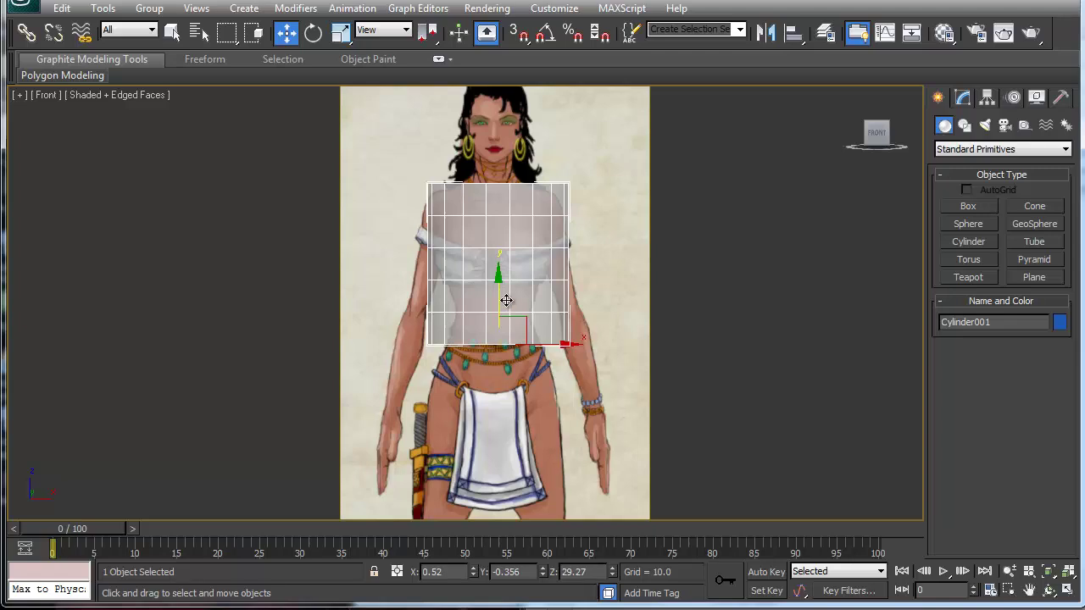
click(964, 98)
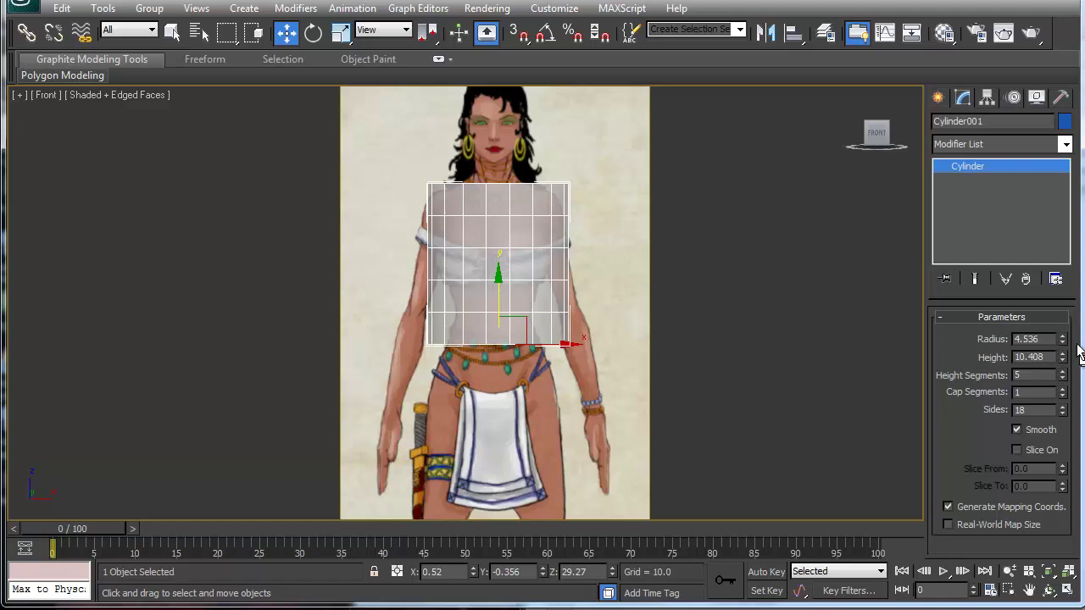
drag(1062, 341, 1063, 350)
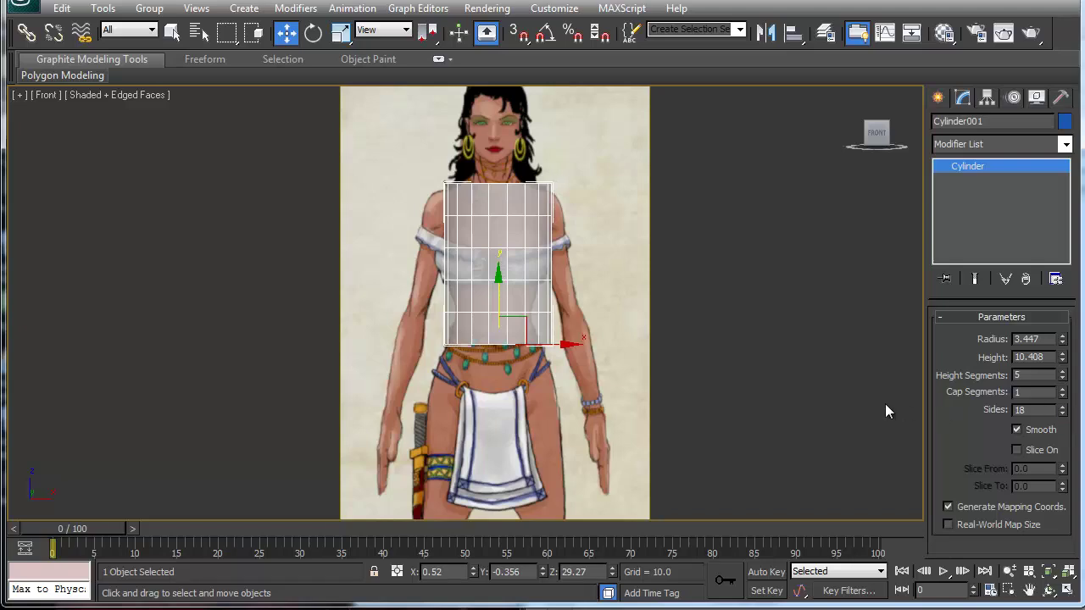
- Set the cylinder's number of sides to 12
key(alt+w)
right_click(303, 273)
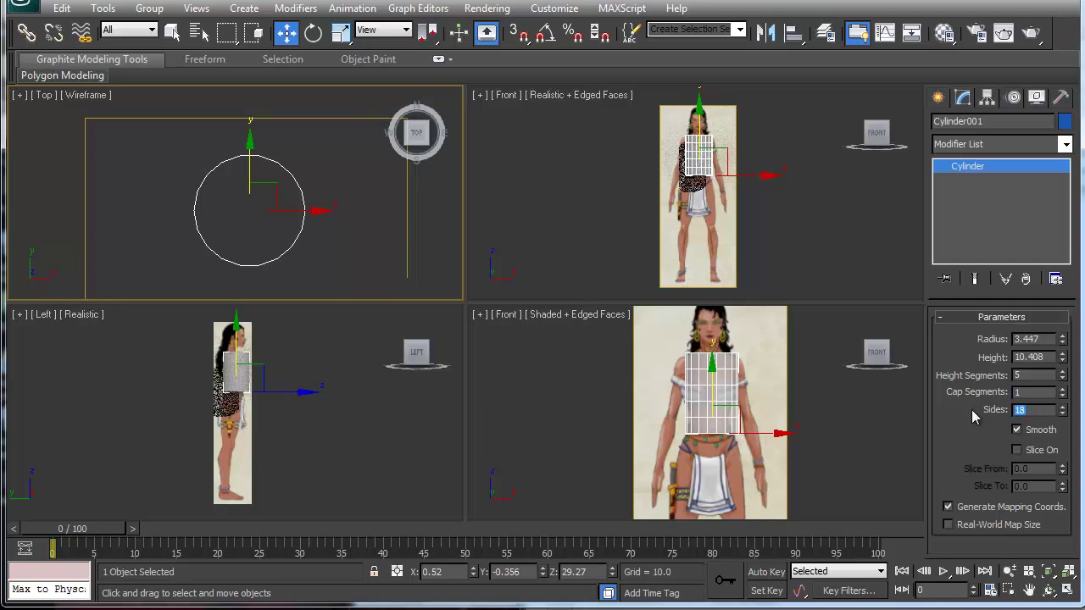
text(10)
key(Return)
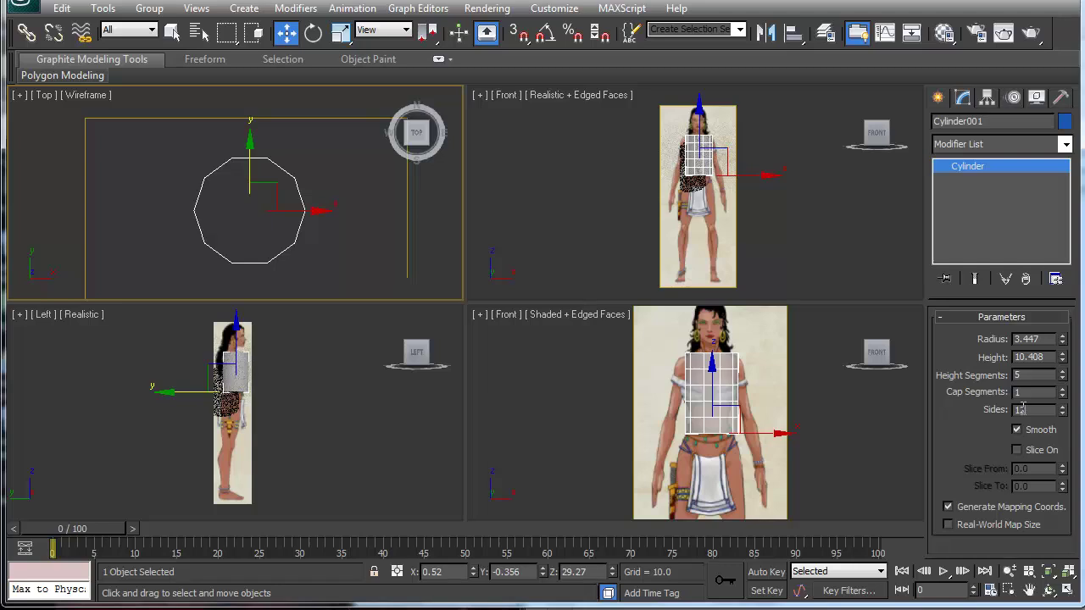
key(Return)
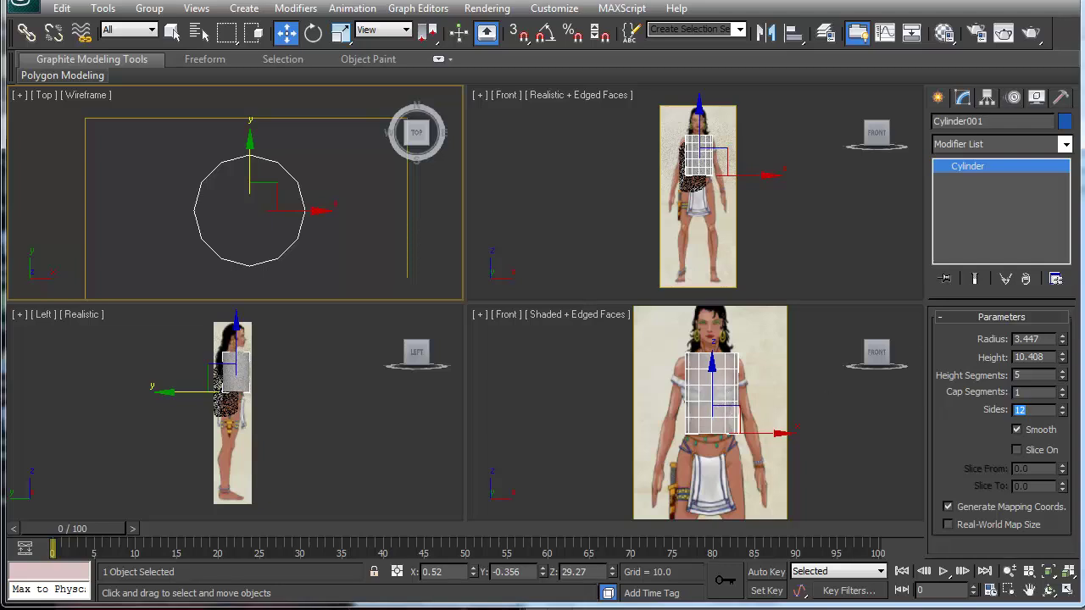
- Increase the cylinder's height to about 14.84 and lower it to Z about 22.99 to span chest to hips
drag(1065, 363, 1064, 331)
drag(713, 374, 713, 421)
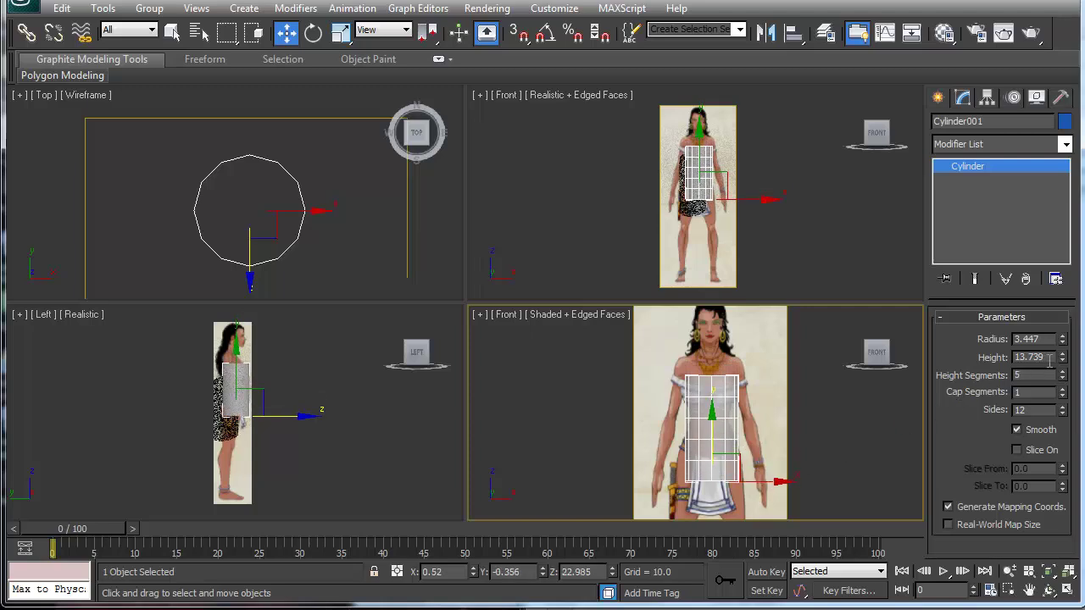
drag(1065, 361, 1065, 351)
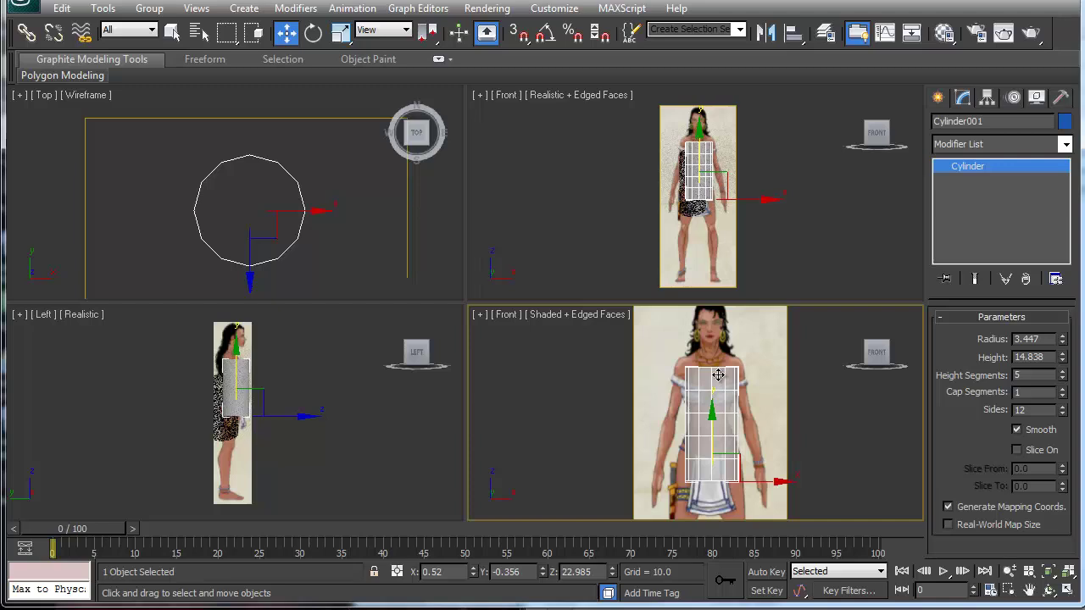
- Convert the cylinder to an Editable Poly
right_click(967, 169)
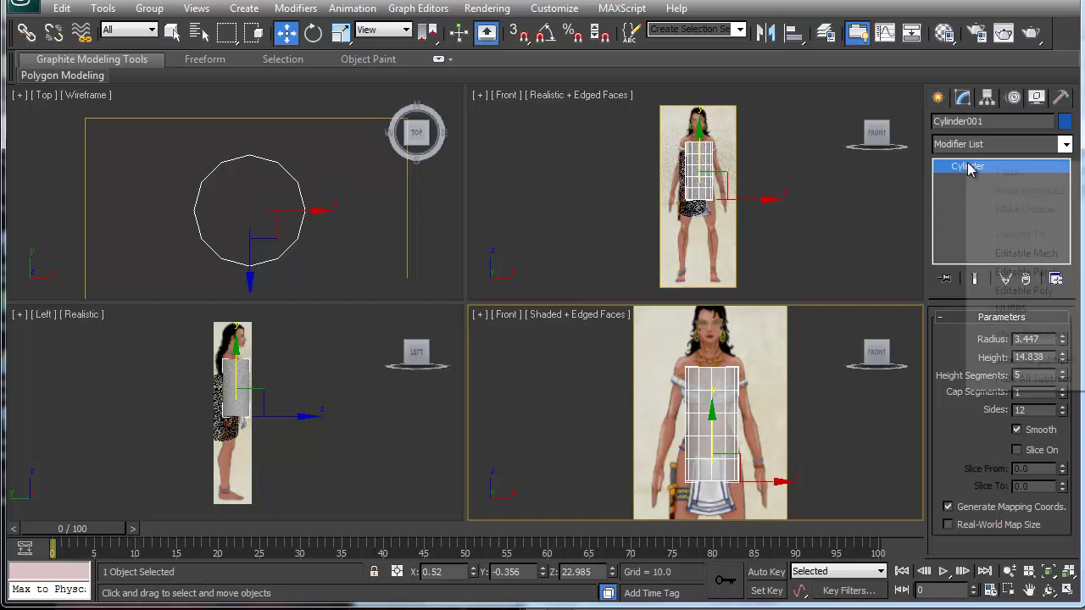
click(1024, 291)
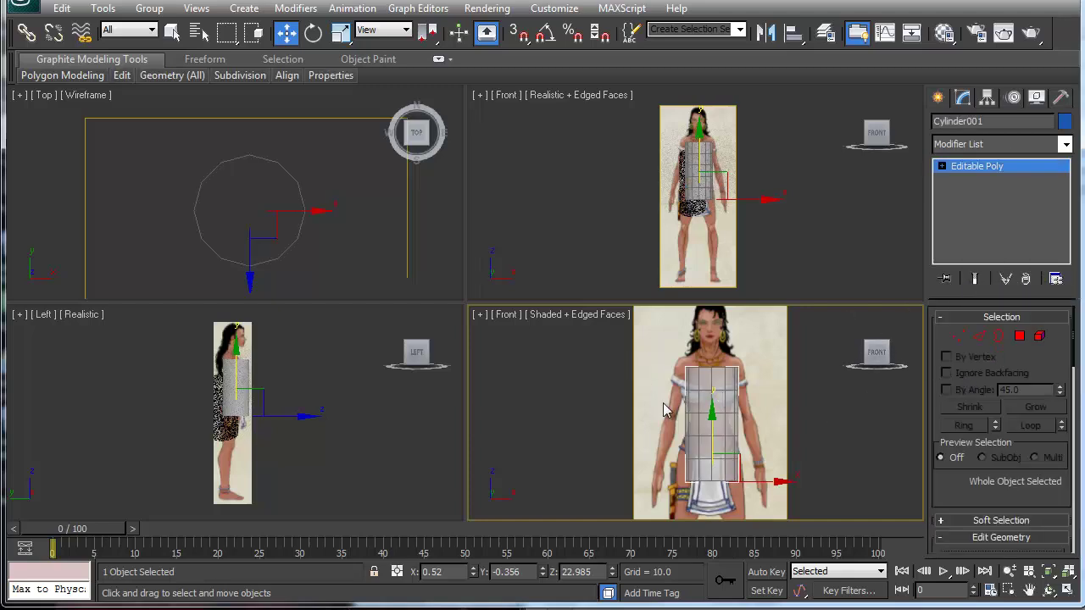
middle_drag(664, 426, 657, 430)
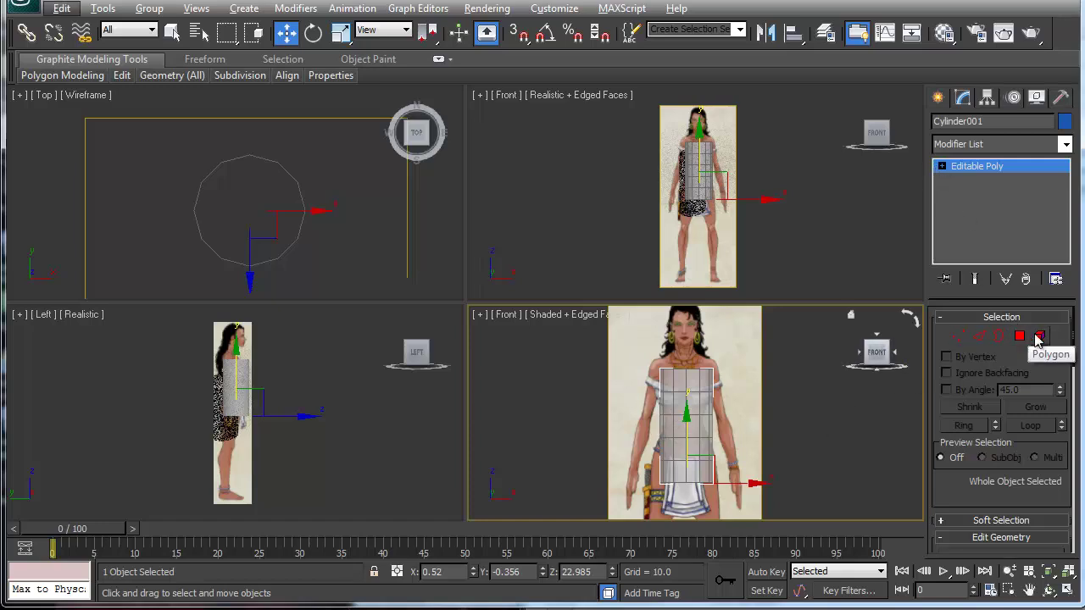
- Select the entire mesh element and scale it to about 61% along Y in the top view to flatten it into an ellipse
click(1040, 338)
key(ctrl+a)
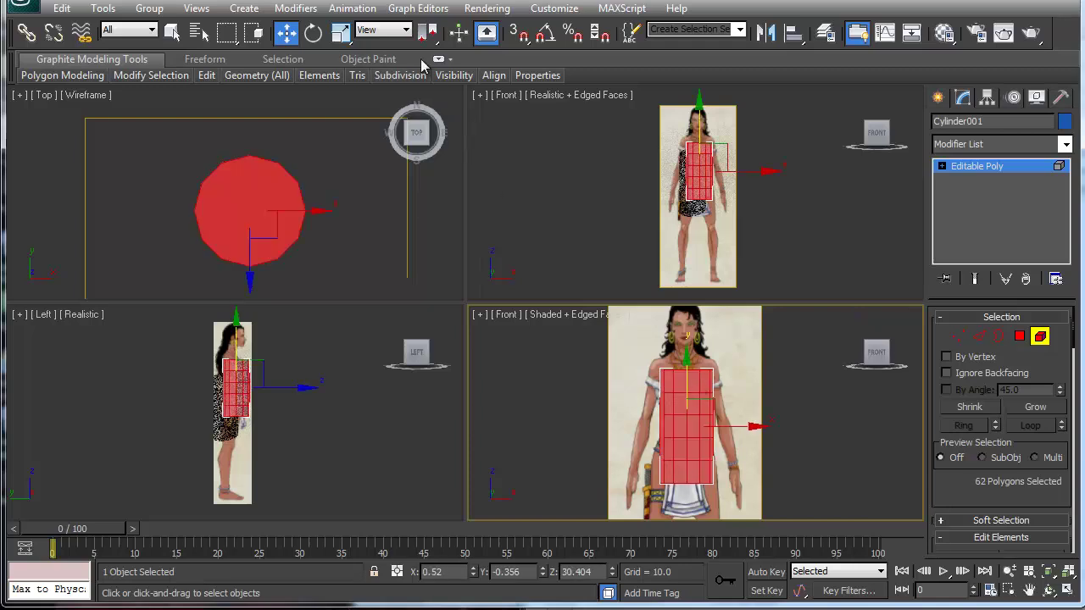
click(237, 203)
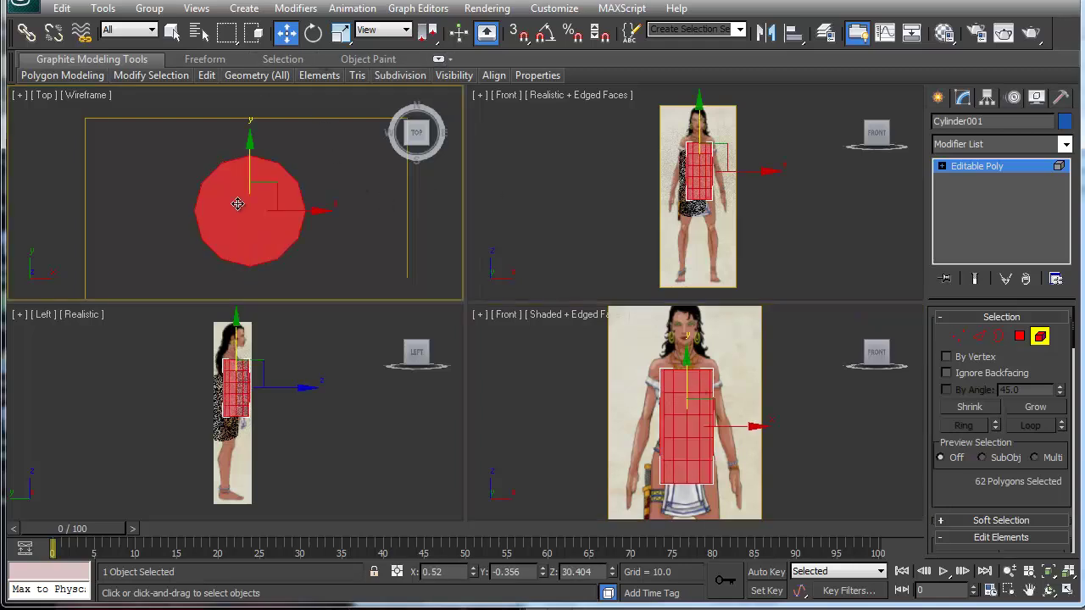
right_click(237, 203)
click(258, 243)
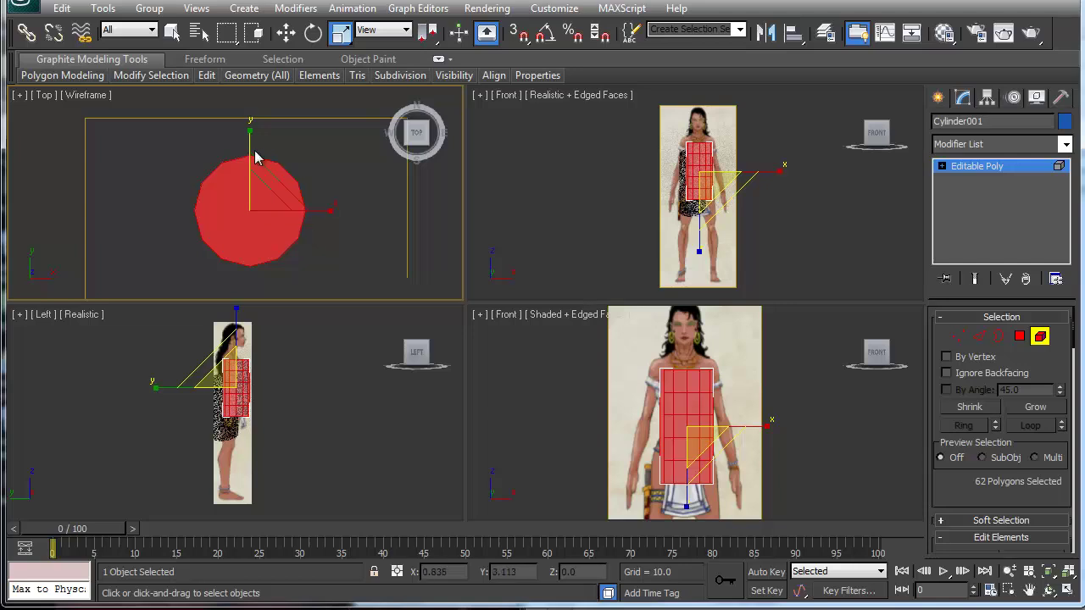
drag(254, 151, 242, 169)
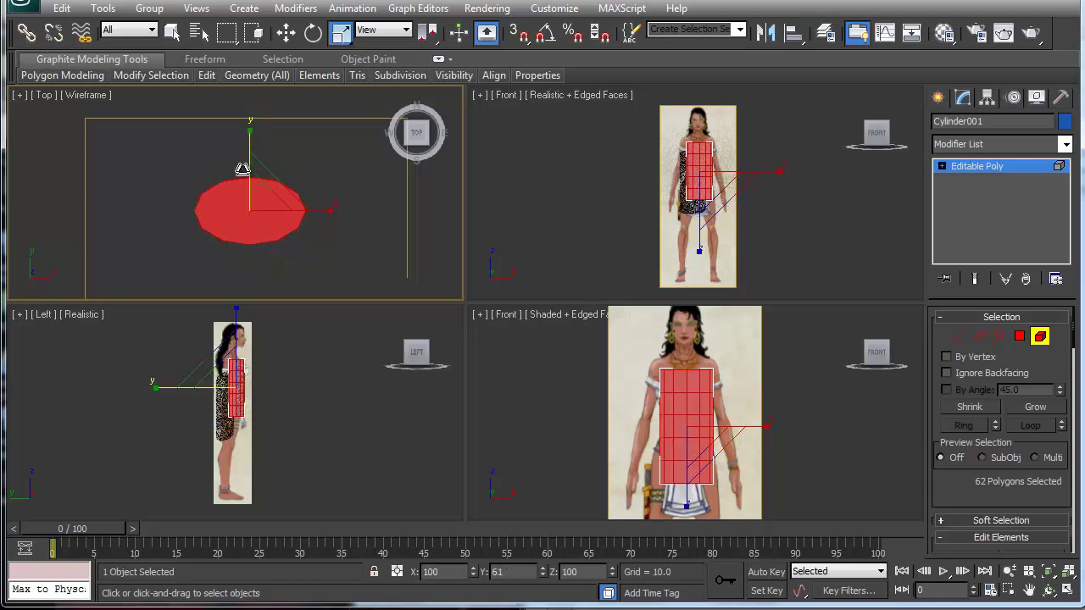
- Set the left view to Shaded display
click(232, 438)
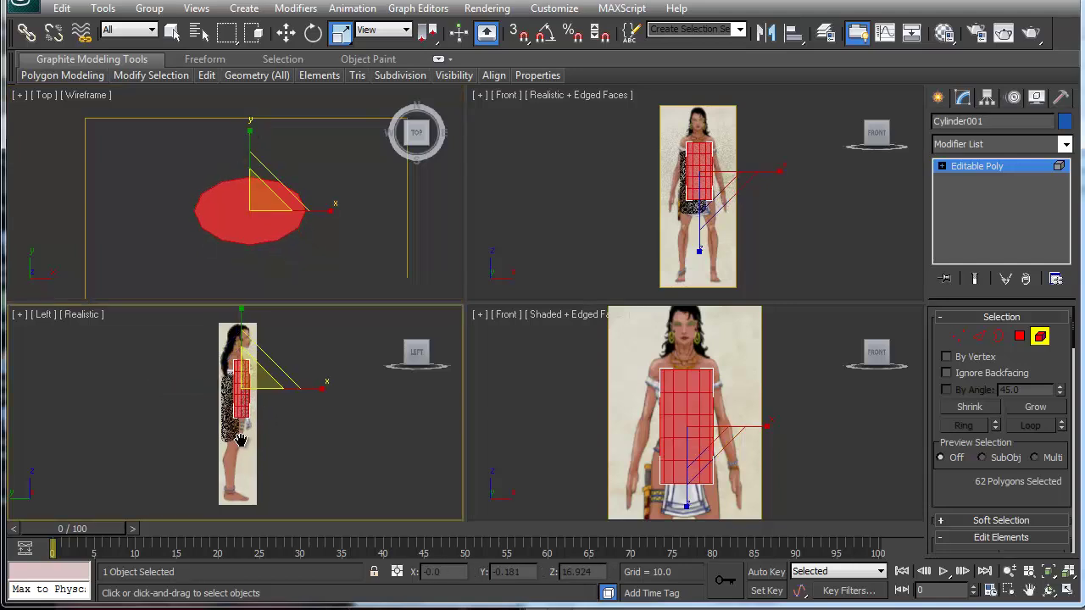
right_click(89, 319)
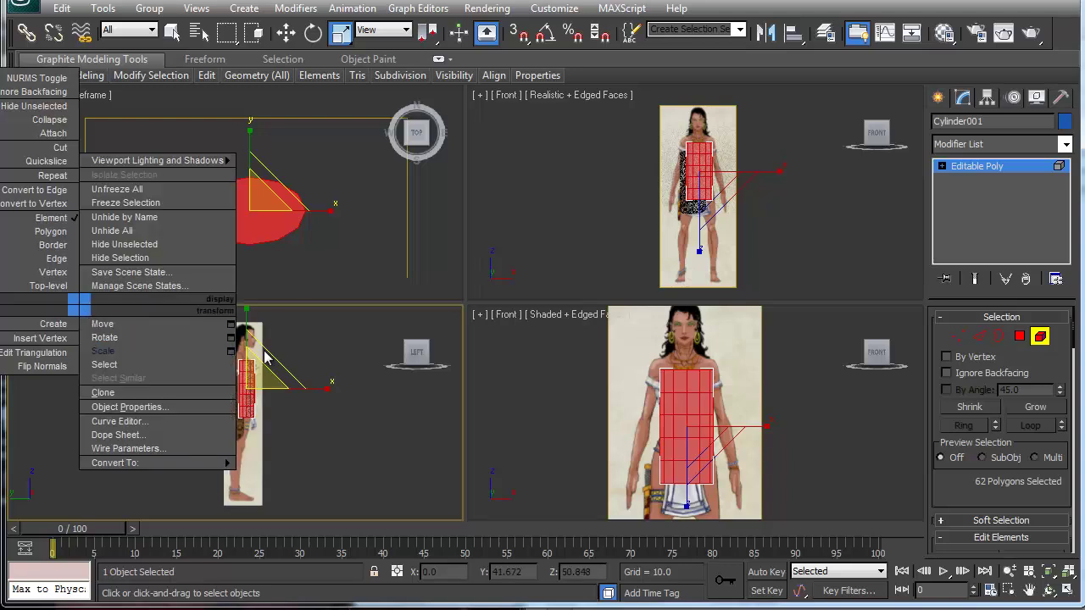
click(268, 357)
click(89, 321)
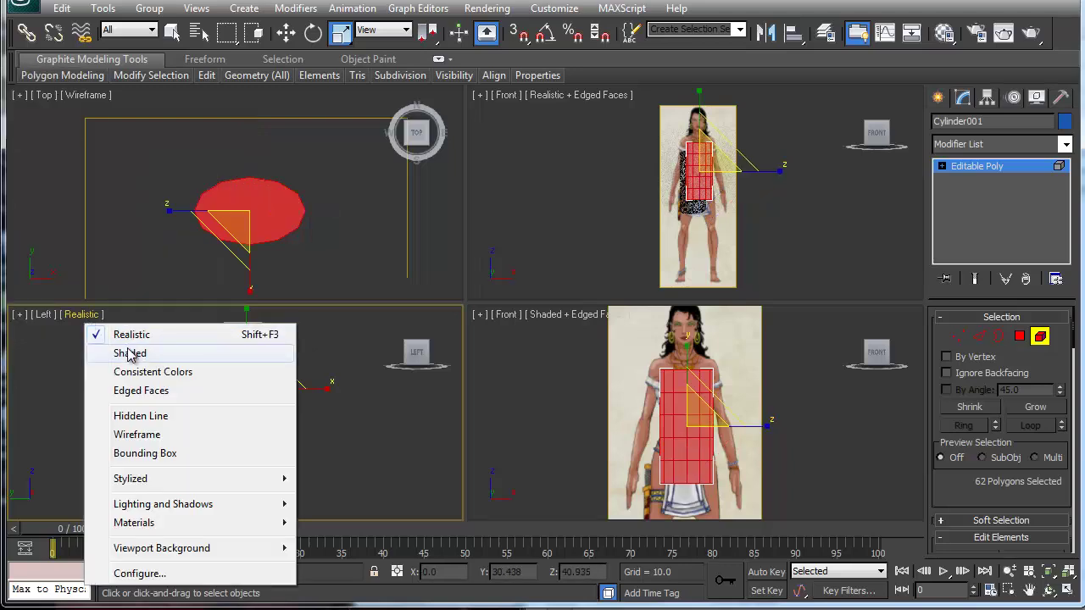
click(66, 353)
scroll(250, 417, up, 5)
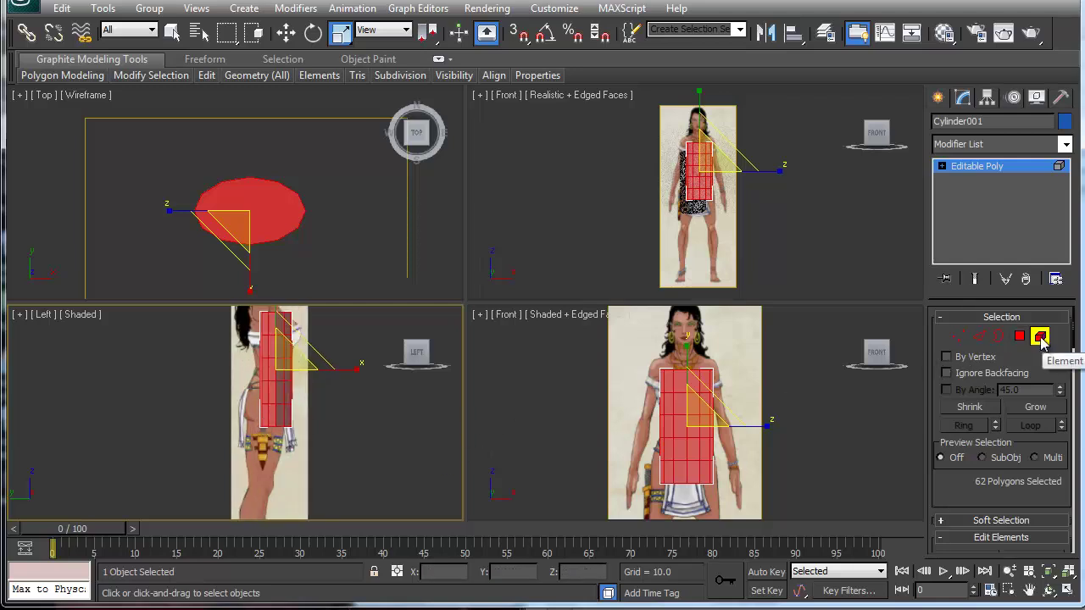
- Leave element editing and shift the cylinder in the left view to Y about 0.42, aligning it with the side reference's torso
click(1040, 337)
key(w)
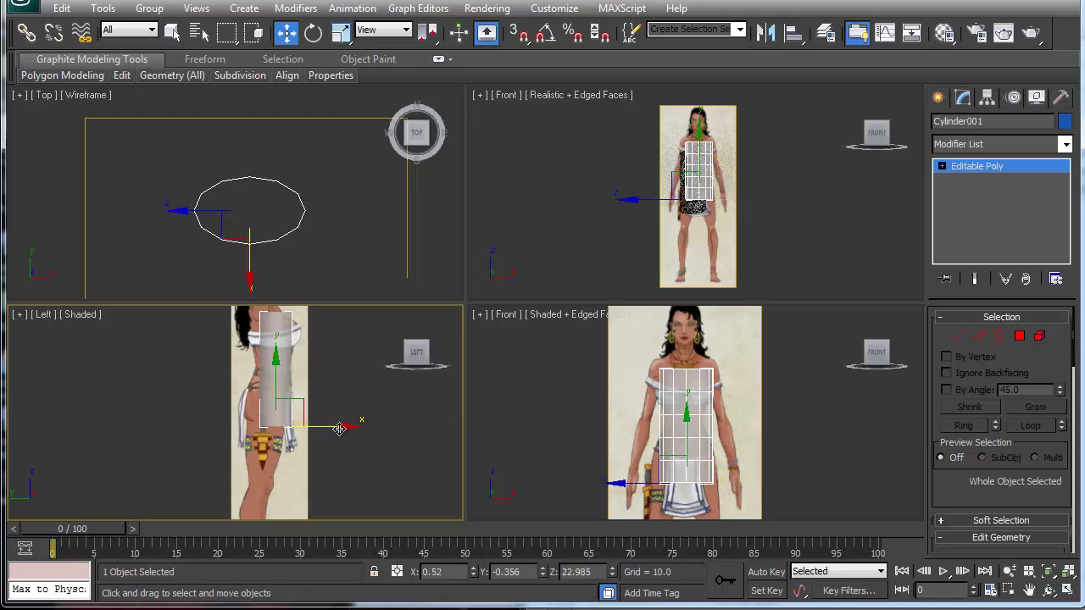
drag(342, 429, 337, 429)
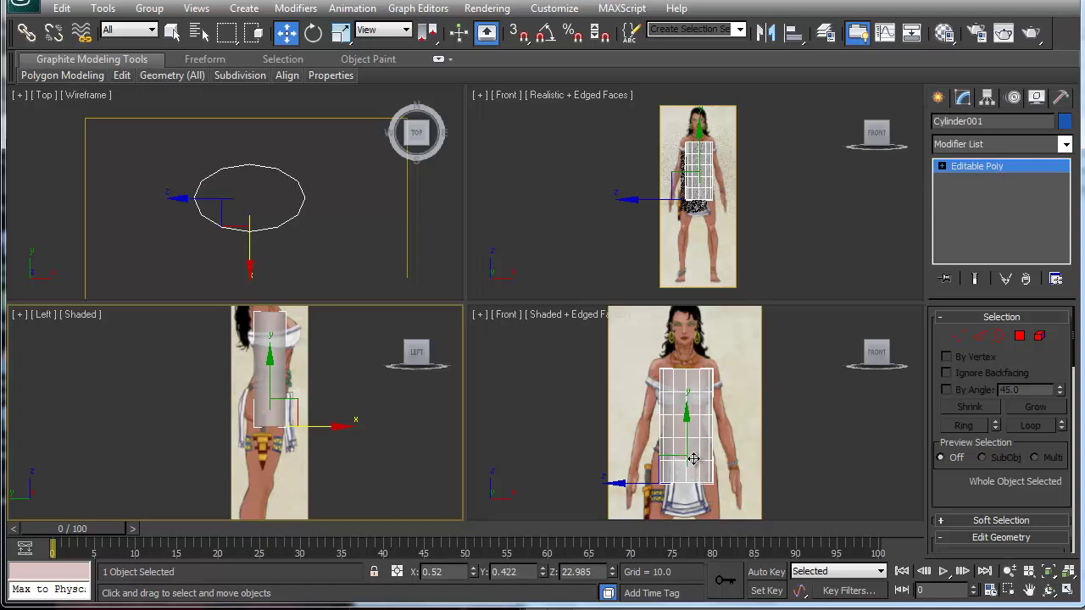
- Delete the vertices of the cylinder half on the sword side in the enlarged front view, keeping the centre line
scroll(694, 458, up, 4)
key(alt+w)
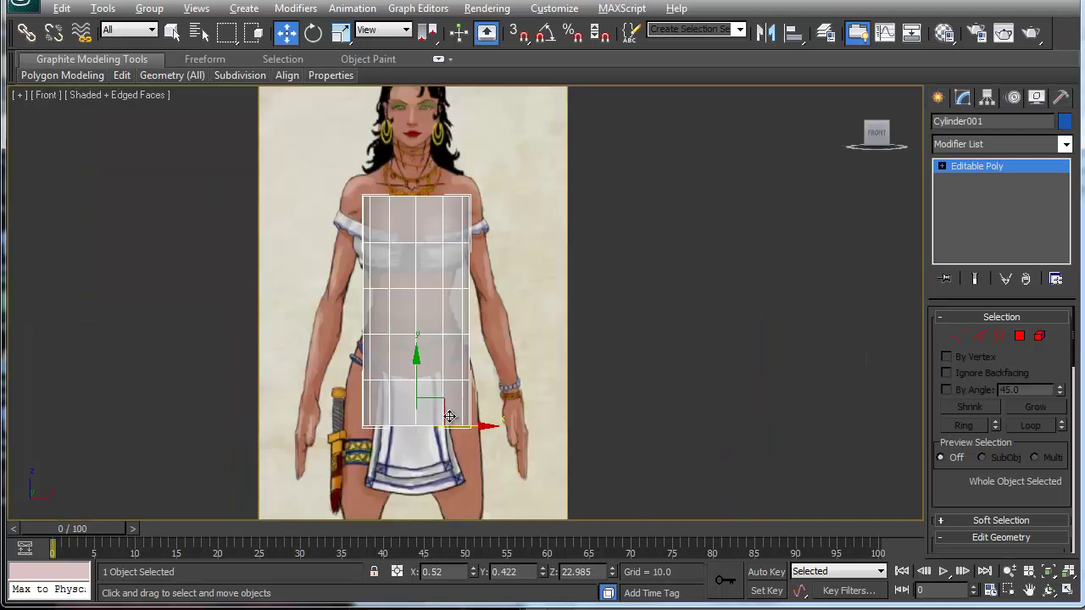
middle_drag(449, 416, 444, 402)
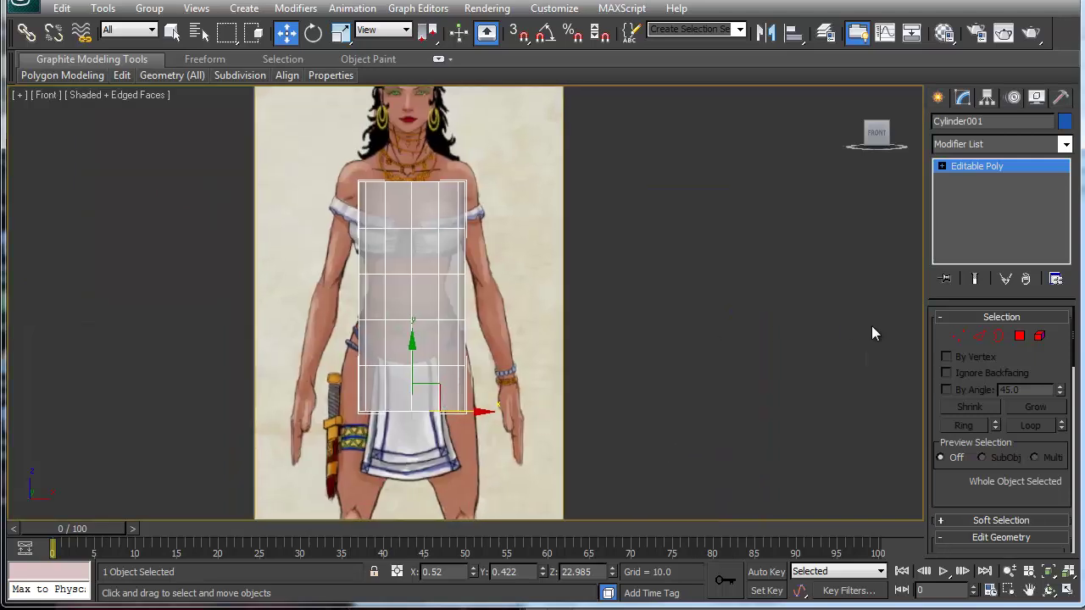
click(958, 337)
drag(304, 153, 402, 442)
key(Delete)
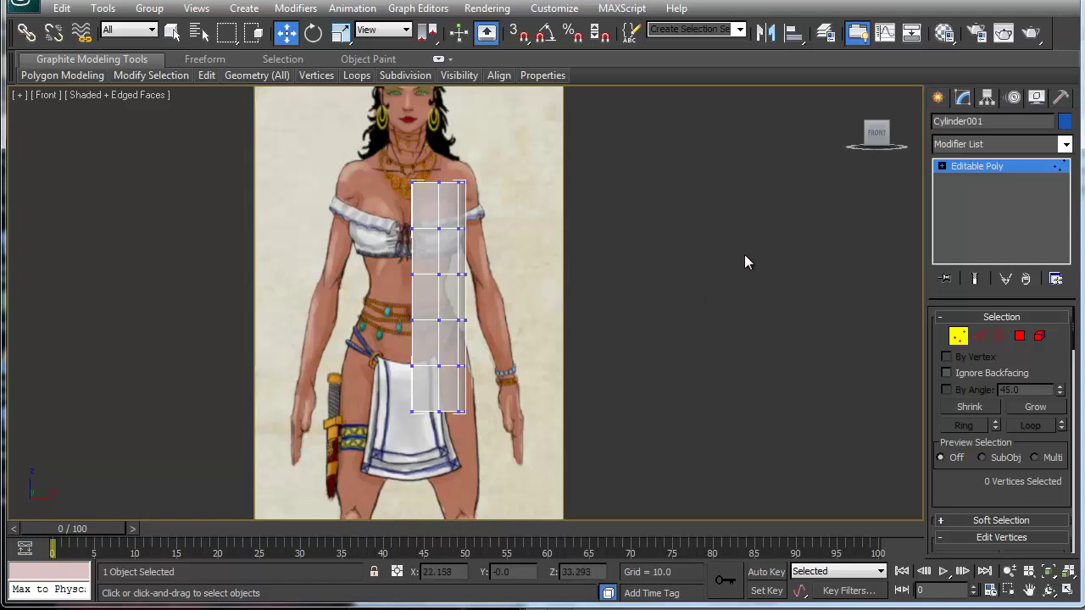
- Leave vertex editing and mirror the half cylinder across the X axis as an Instance with zero offset
click(964, 334)
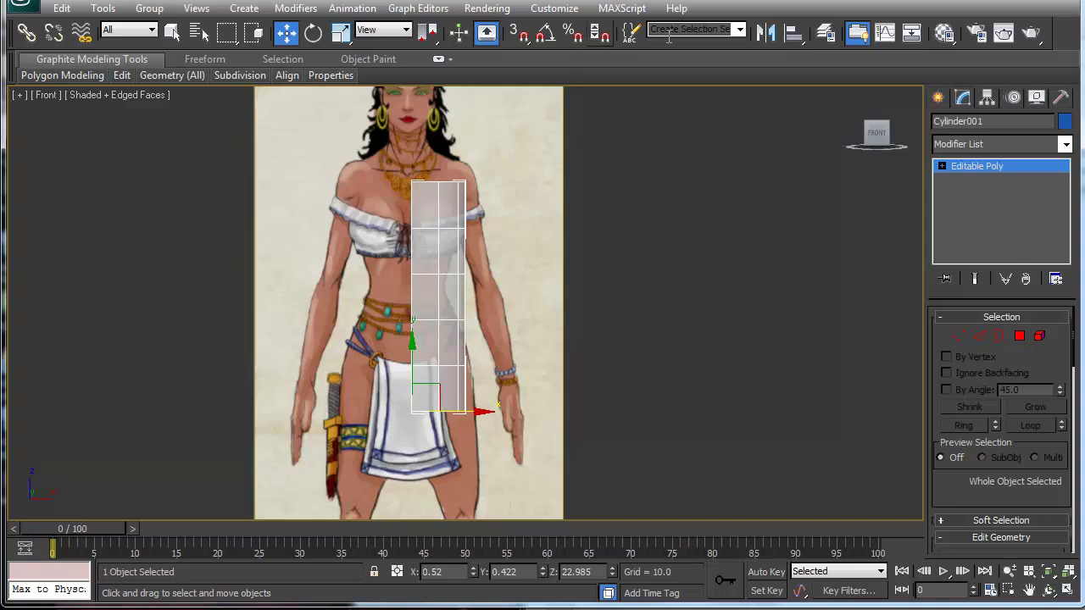
click(767, 32)
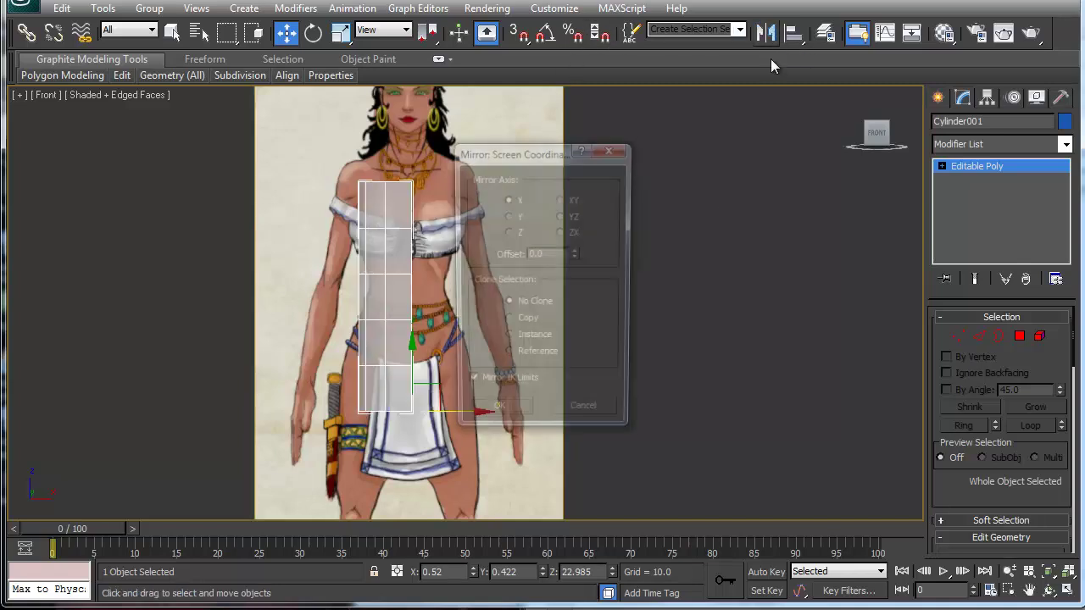
click(507, 340)
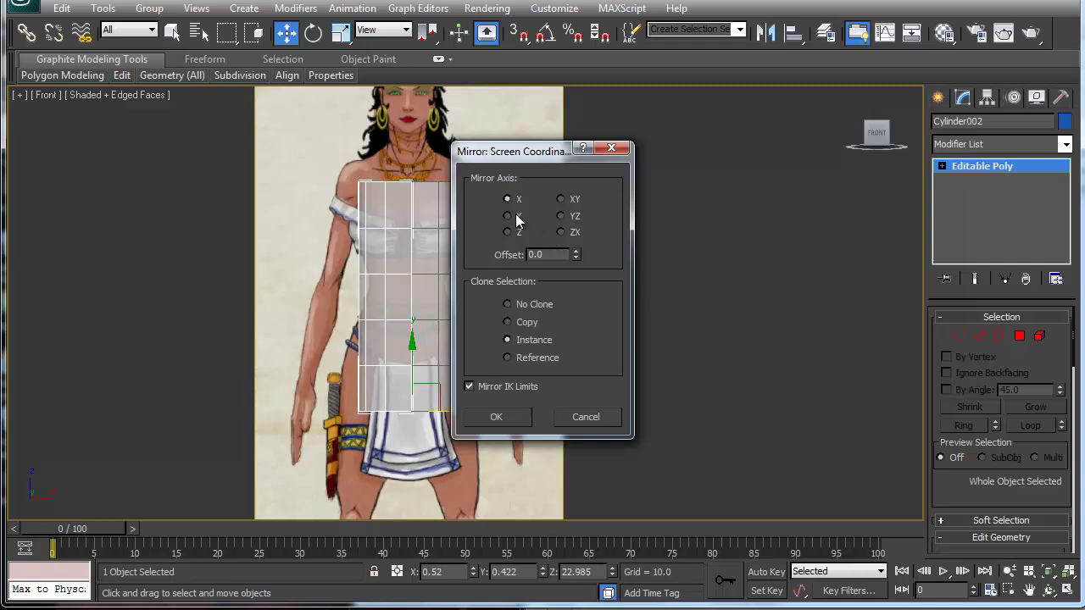
click(499, 416)
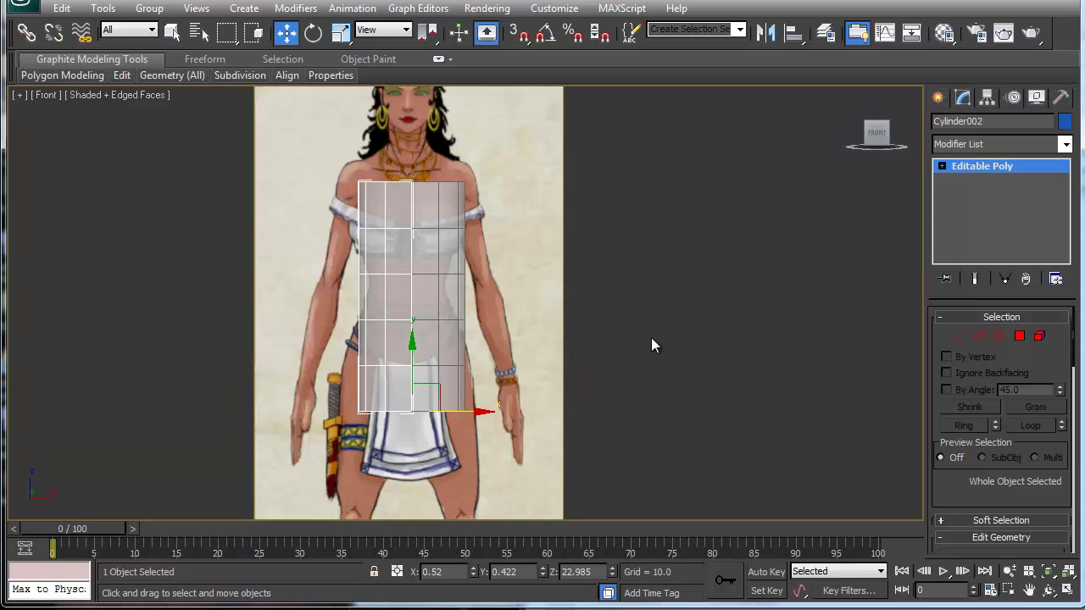
- Raise the off-centre vertices of the original half's lower rows progressively toward the side, forming a V-shaped crotch and leg line
click(442, 300)
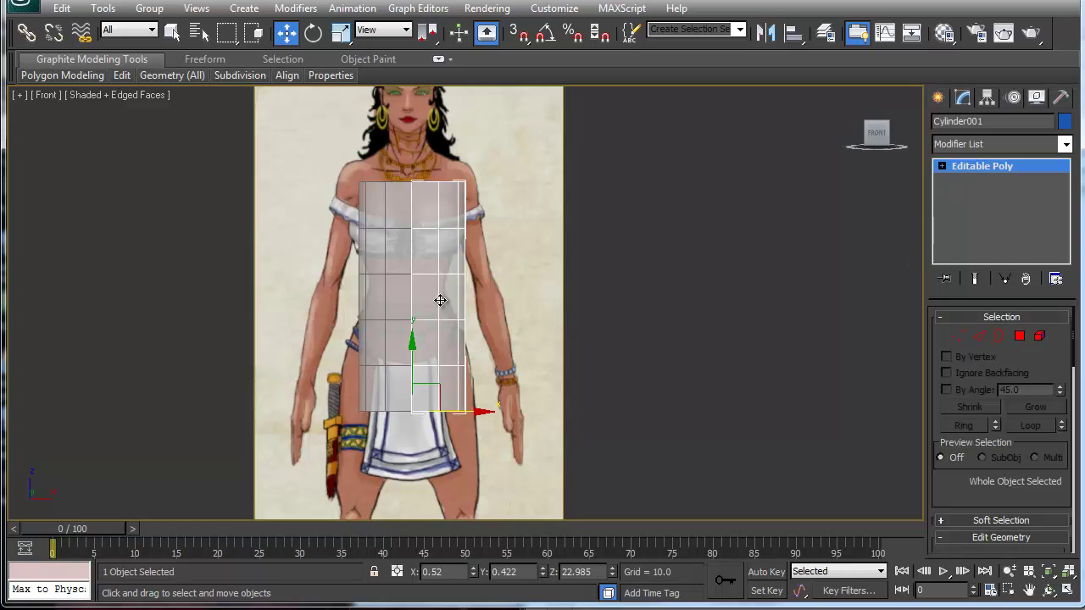
click(958, 337)
drag(455, 424, 450, 351)
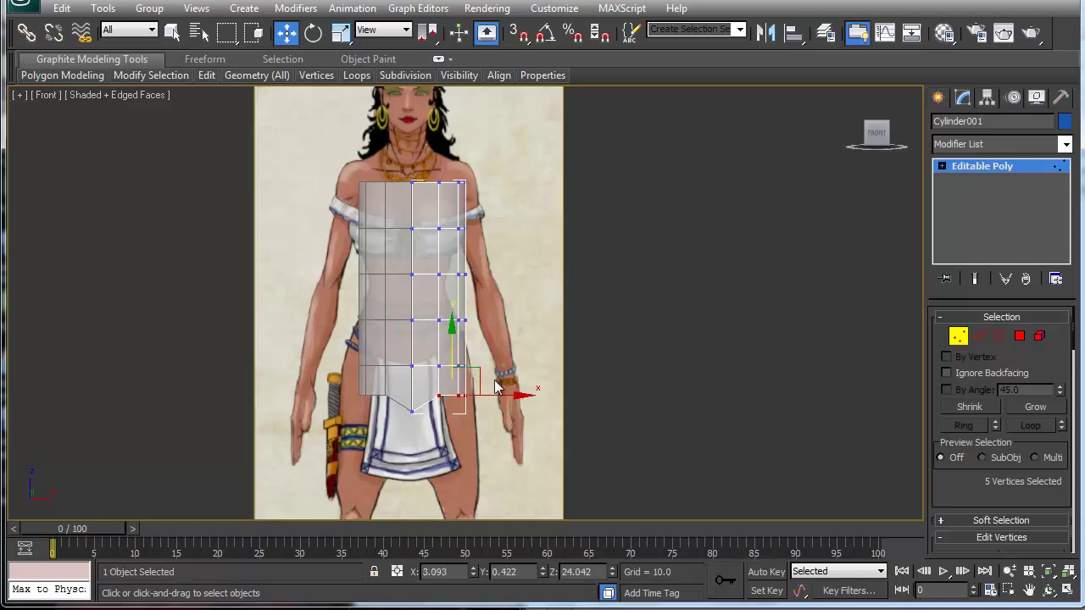
ctrl+click(453, 412)
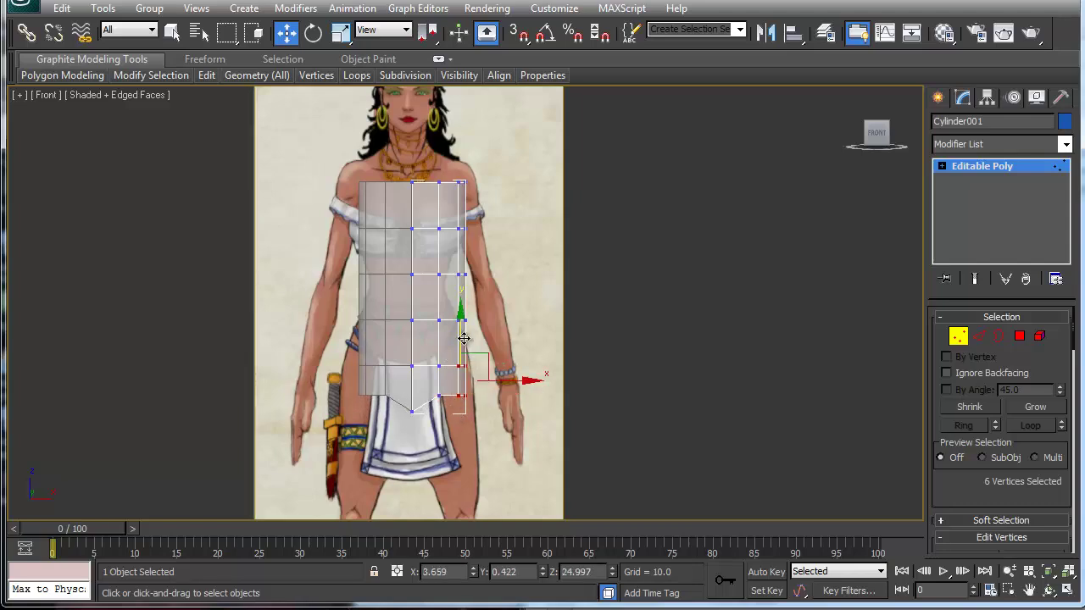
click(531, 334)
drag(500, 376, 452, 407)
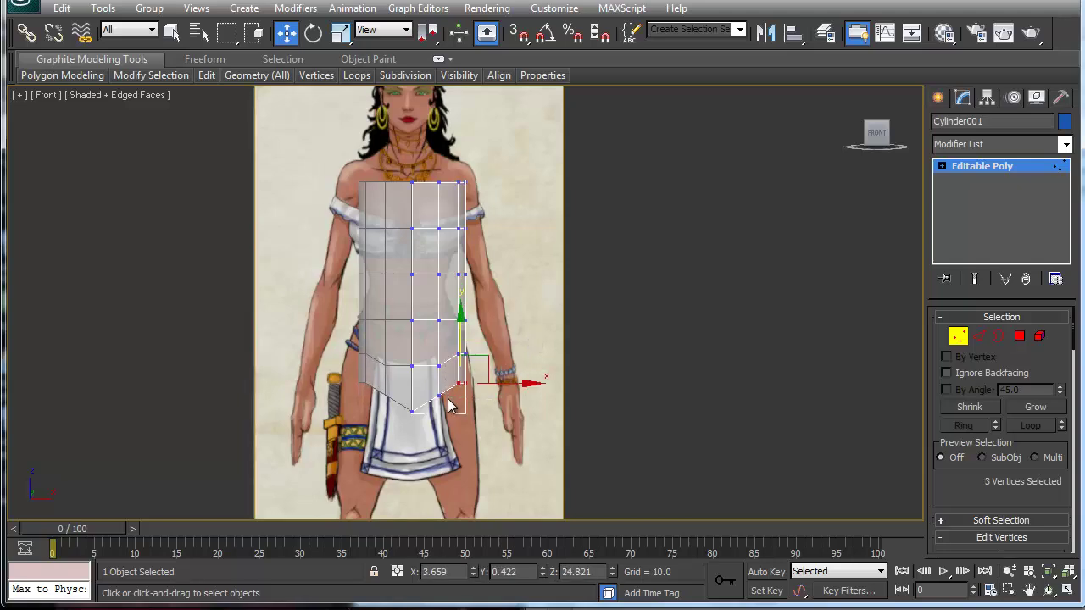
drag(492, 352, 495, 329)
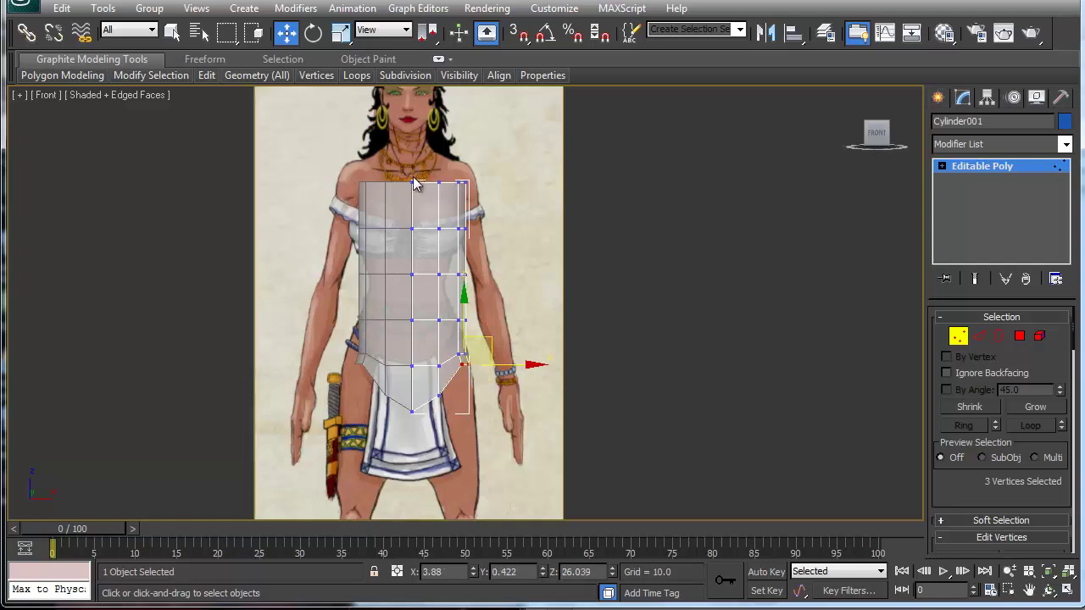
- Leave vertex editing, select both halves and shift them along X to about 0.03, centring them on the front reference
click(974, 165)
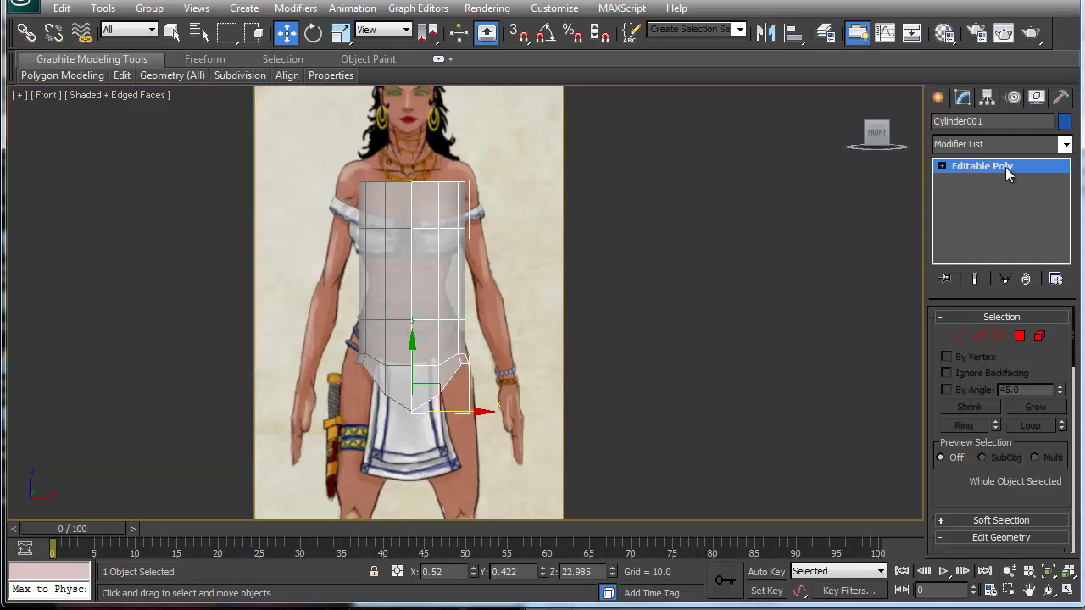
click(384, 484)
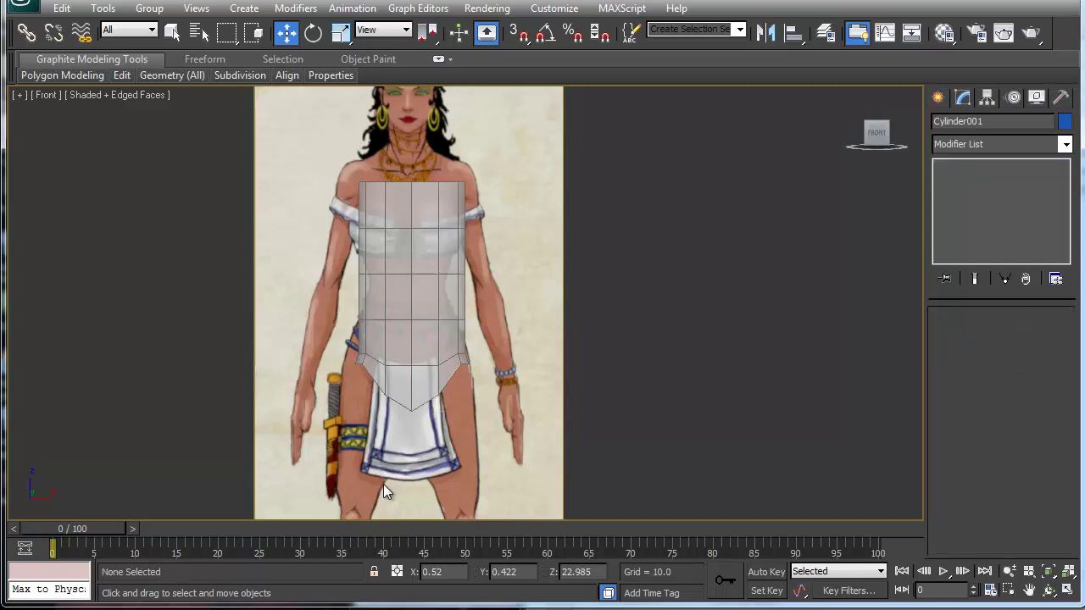
click(394, 233)
ctrl+click(428, 241)
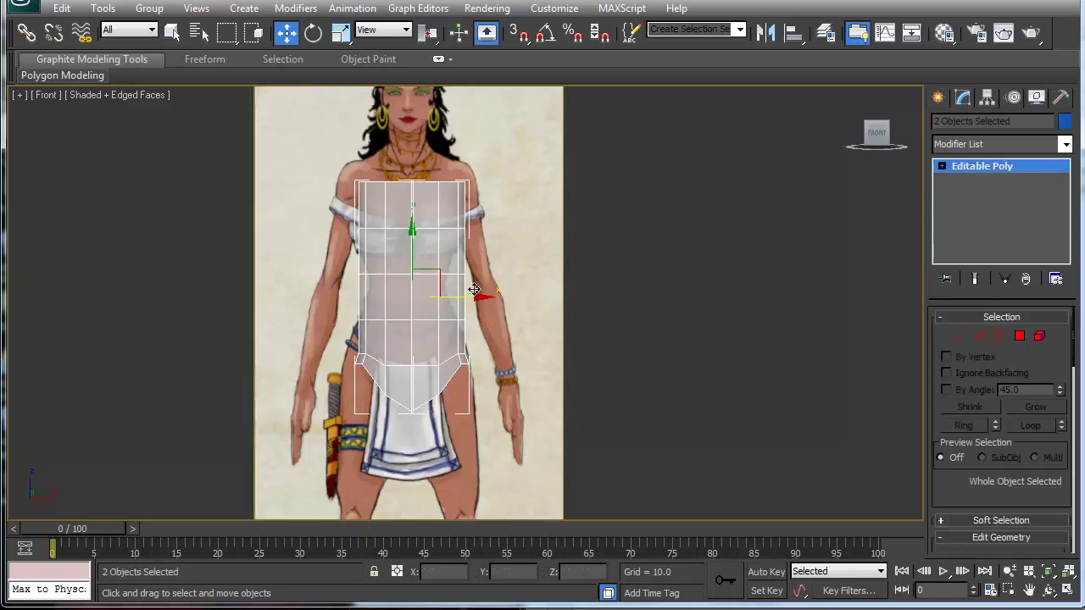
drag(471, 295, 465, 296)
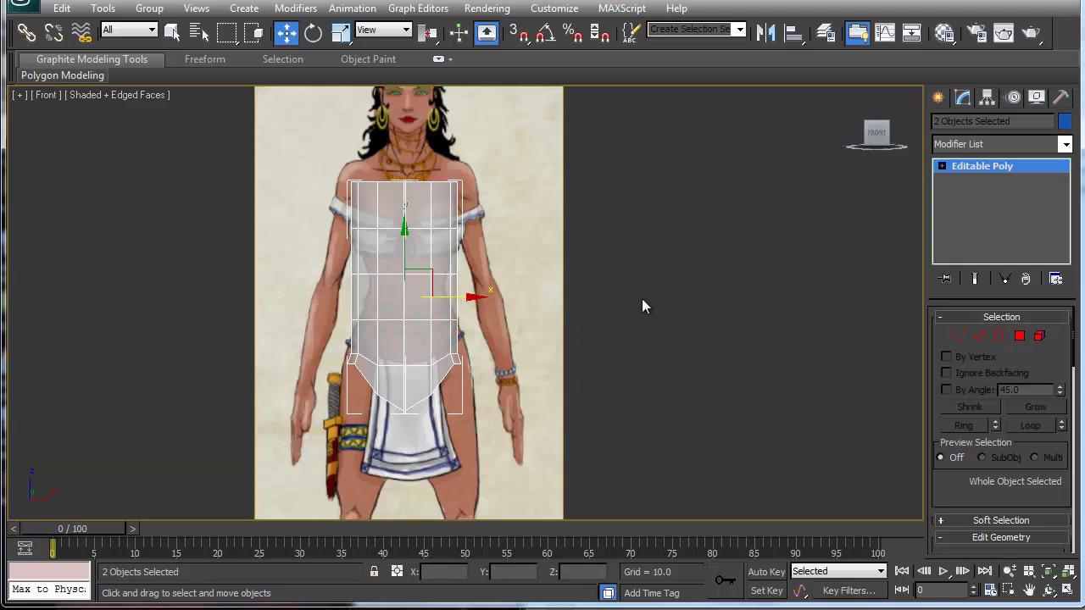
- Return to vertex editing on the original half and move the ten off-centre vertices of its two lowest rows up and outward toward the hip
click(959, 336)
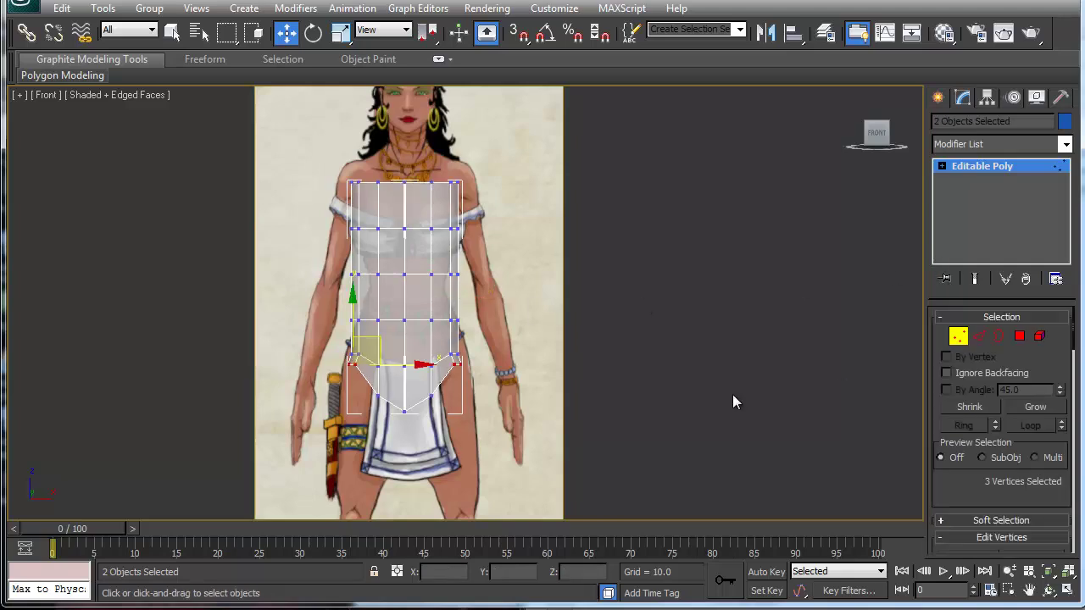
click(678, 395)
click(958, 339)
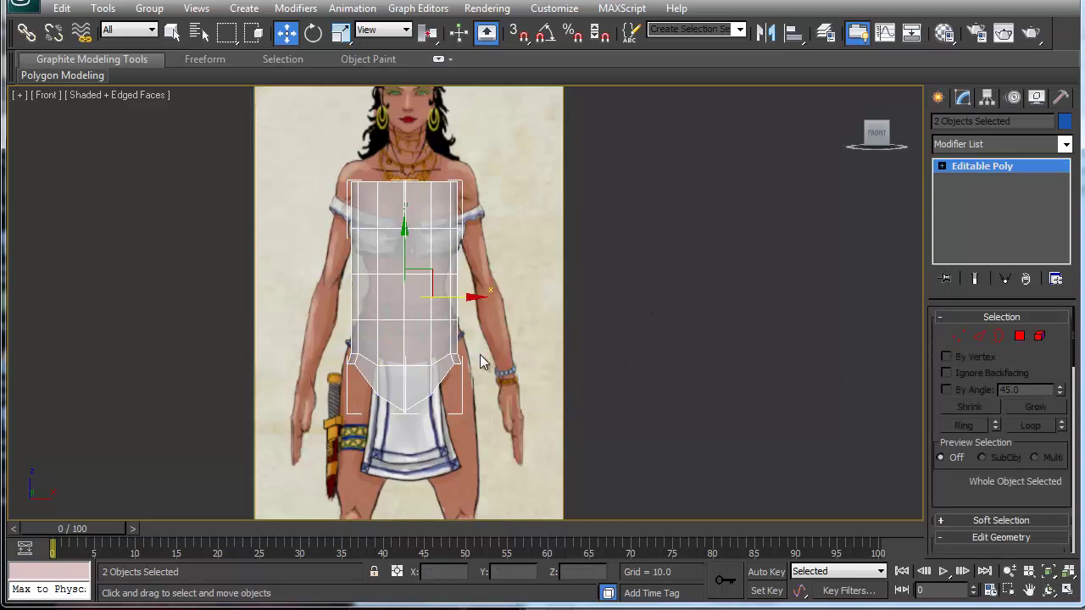
click(957, 337)
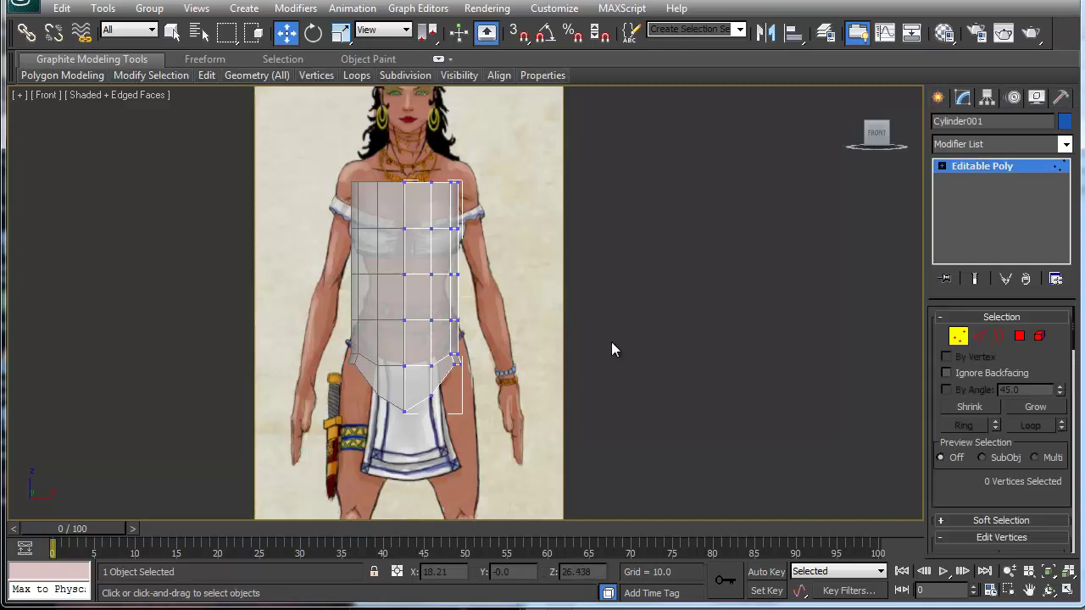
drag(420, 374, 427, 414)
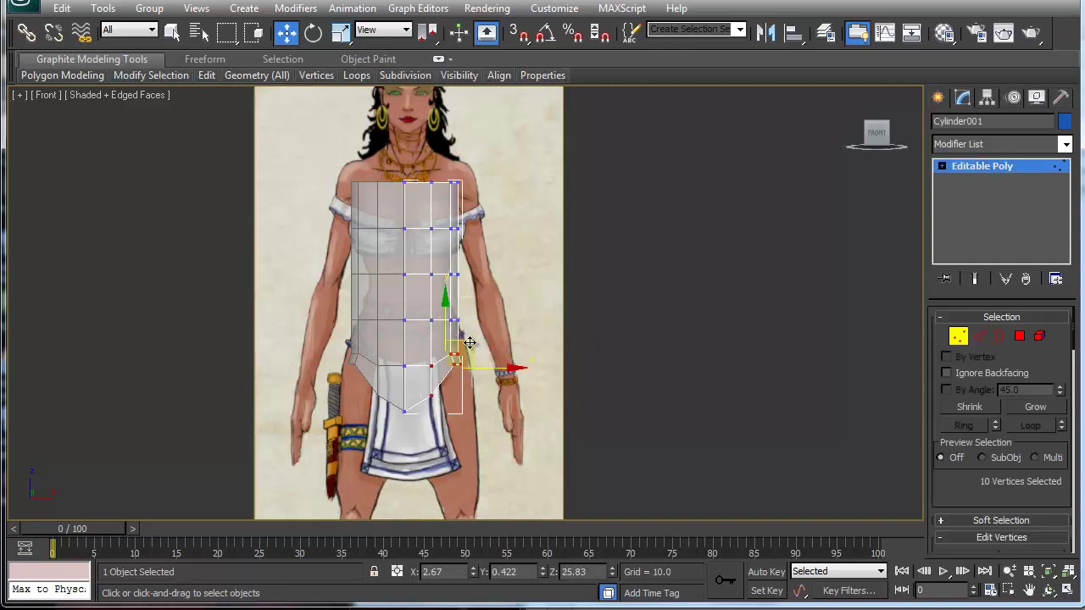
mouse_move(470, 342)
mouse_down()
mouse_move(474, 329)
mouse_move(458, 340)
mouse_up()
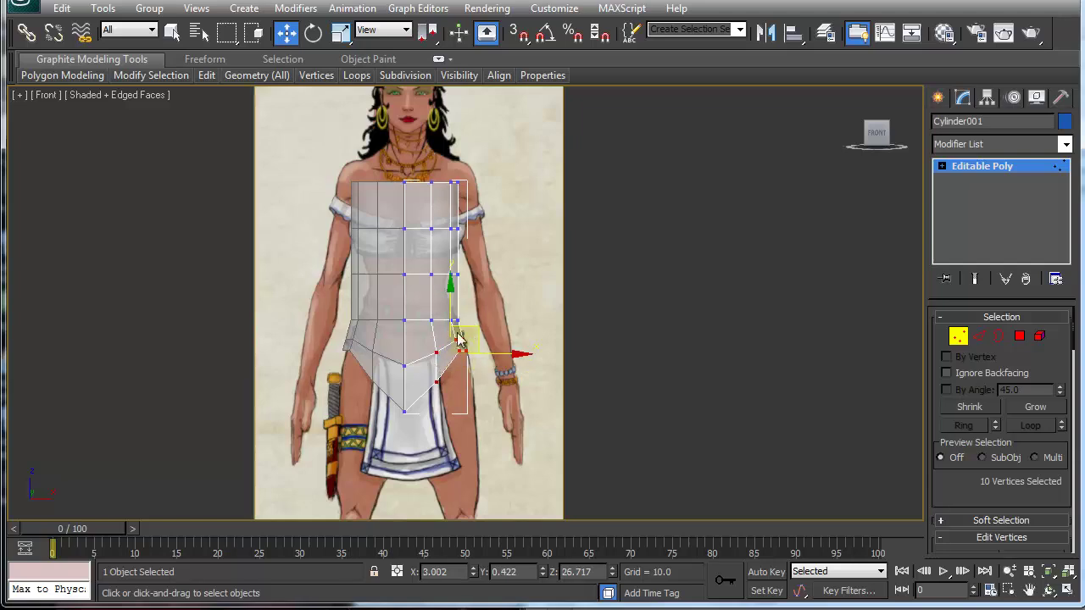
- Reposition the individual hip vertices of the original half so its side edge follows the reference's hip contour
middle_drag(462, 329, 468, 320)
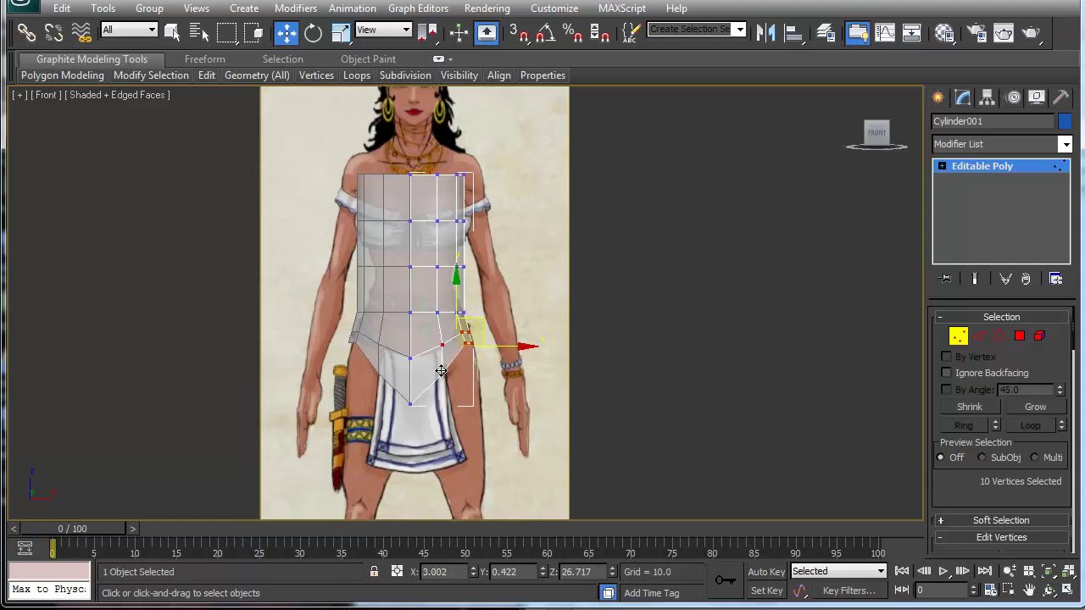
click(441, 371)
drag(432, 336, 471, 332)
click(494, 327)
scroll(488, 326, up, 5)
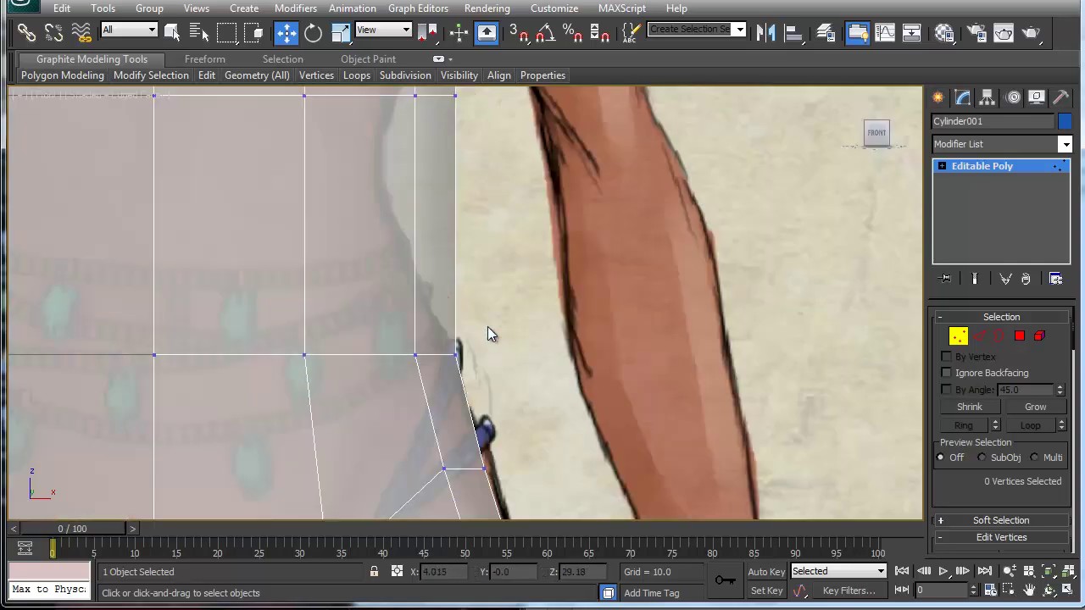
scroll(487, 326, down, 3)
mouse_move(485, 352)
mouse_down()
mouse_move(454, 370)
mouse_move(484, 340)
mouse_move(469, 364)
mouse_up()
click(507, 351)
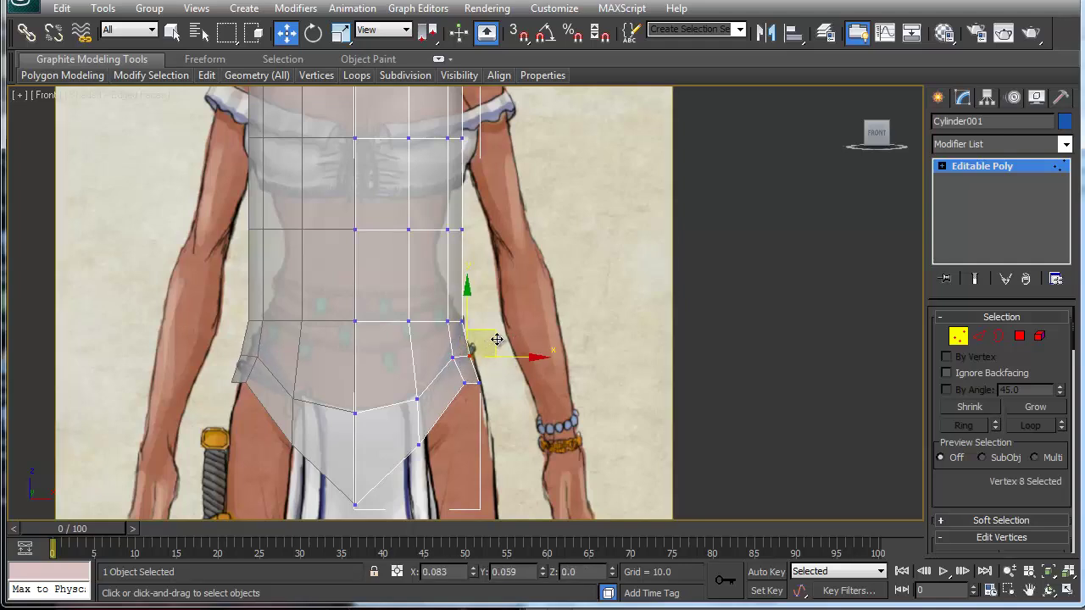
middle_drag(376, 359, 395, 376)
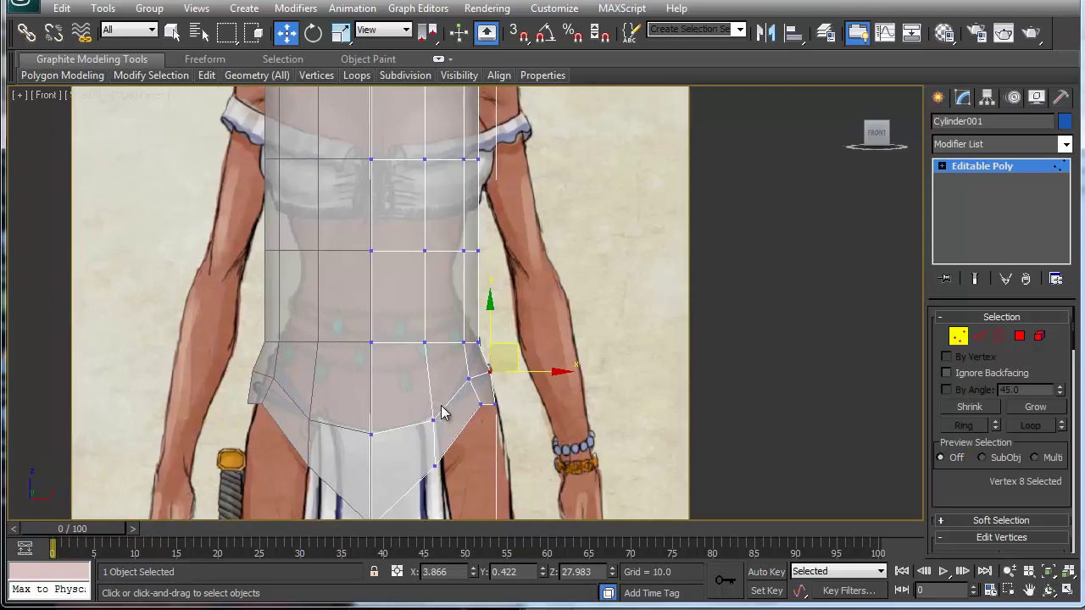
- Shape the row below the bust: raise the centre and inner vertices and pull the side vertices inward to the torso outline
middle_drag(462, 284, 522, 320)
drag(421, 273, 451, 311)
drag(434, 255, 441, 202)
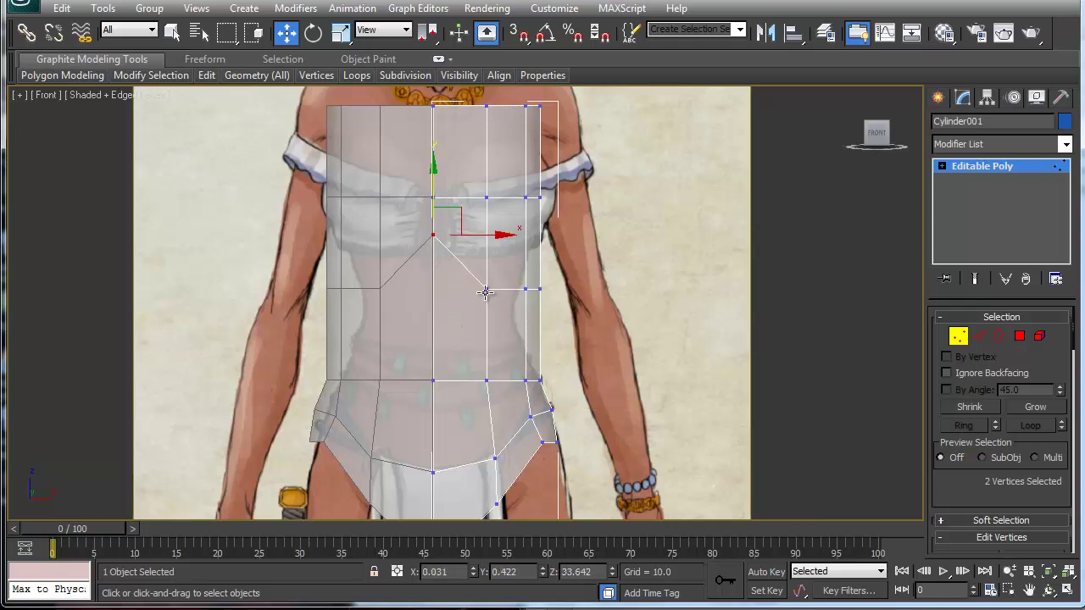
drag(503, 315, 503, 314)
drag(504, 273, 501, 239)
drag(490, 309, 554, 287)
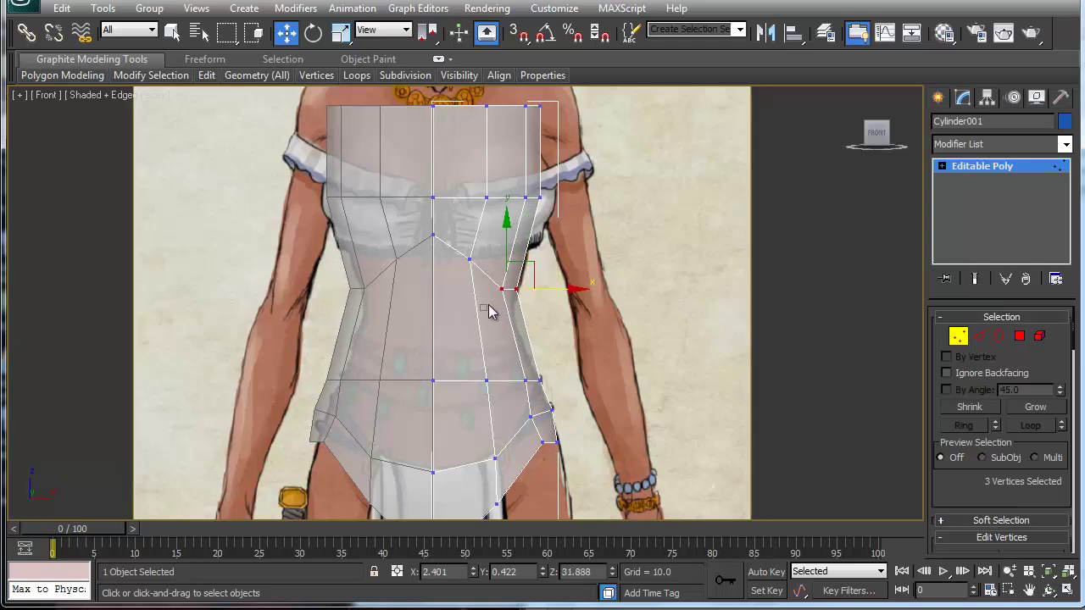
drag(487, 305, 514, 256)
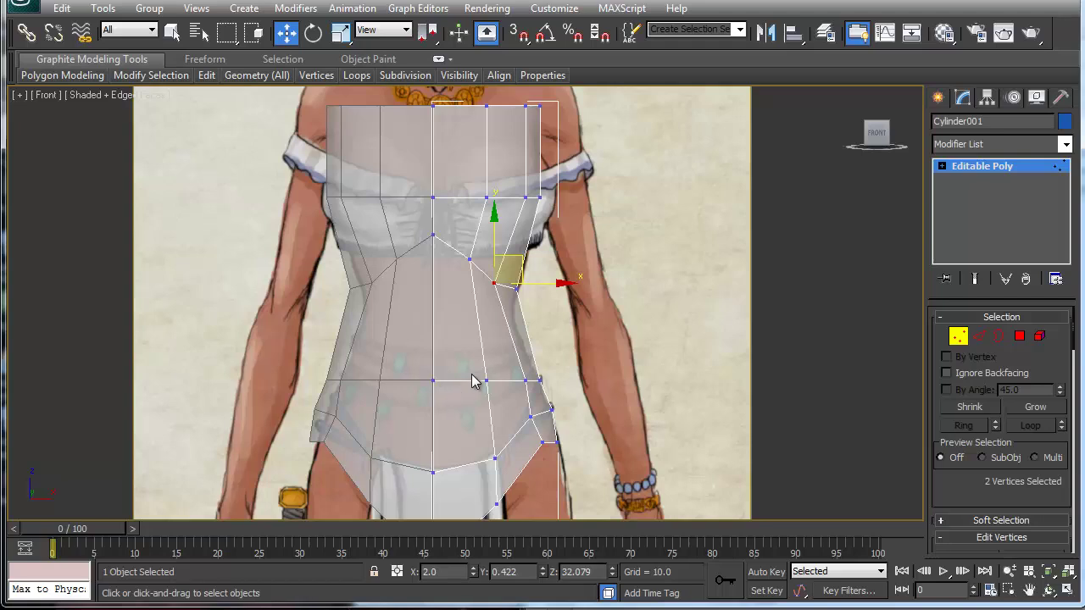
- Move the belt-level row's off-centre vertices inward and slightly up, adjusting the inner ones individually into a smooth curve
drag(554, 351, 461, 402)
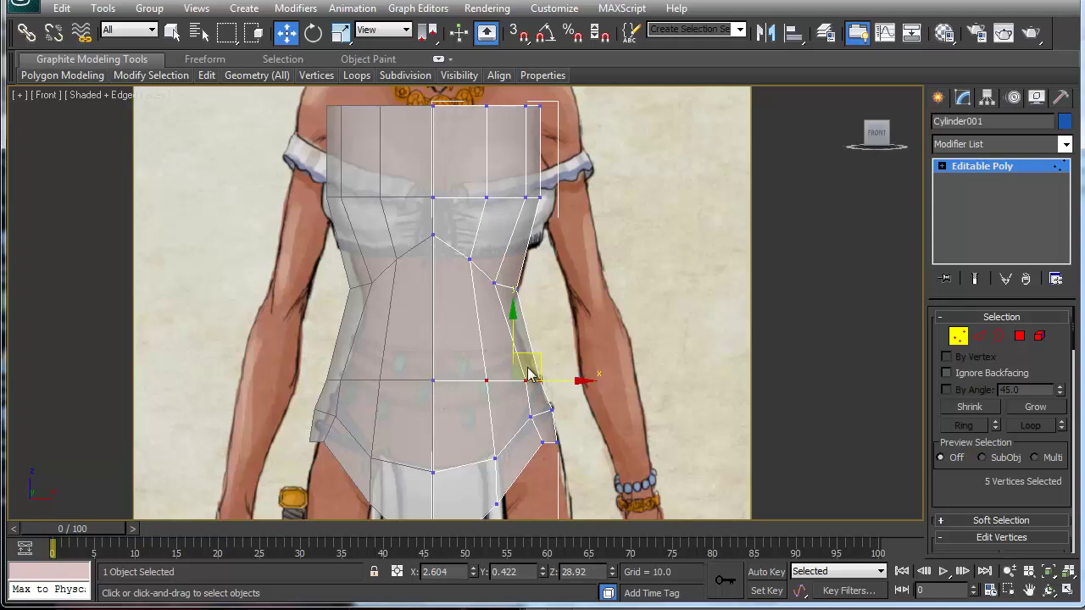
drag(542, 356, 536, 350)
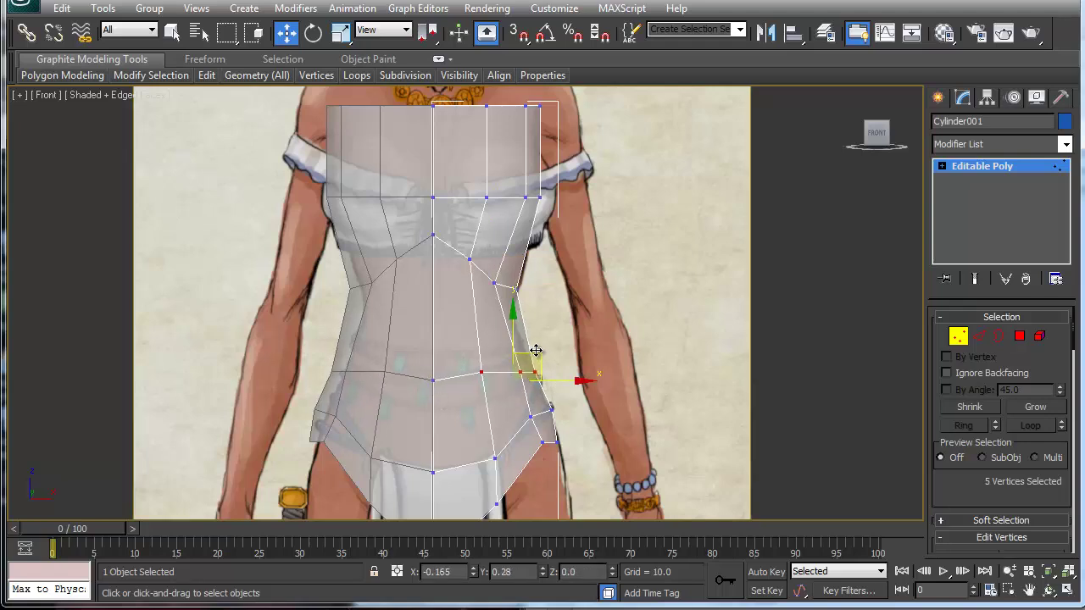
drag(467, 361, 500, 389)
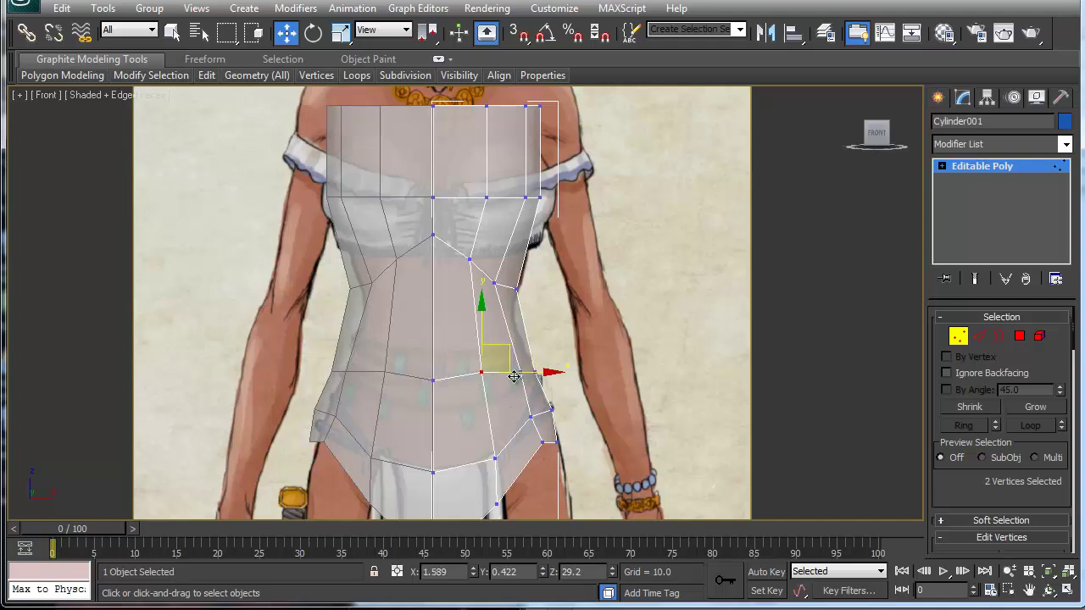
mouse_move(507, 348)
mouse_down()
mouse_move(527, 387)
mouse_move(536, 350)
mouse_move(518, 350)
mouse_up()
click(552, 352)
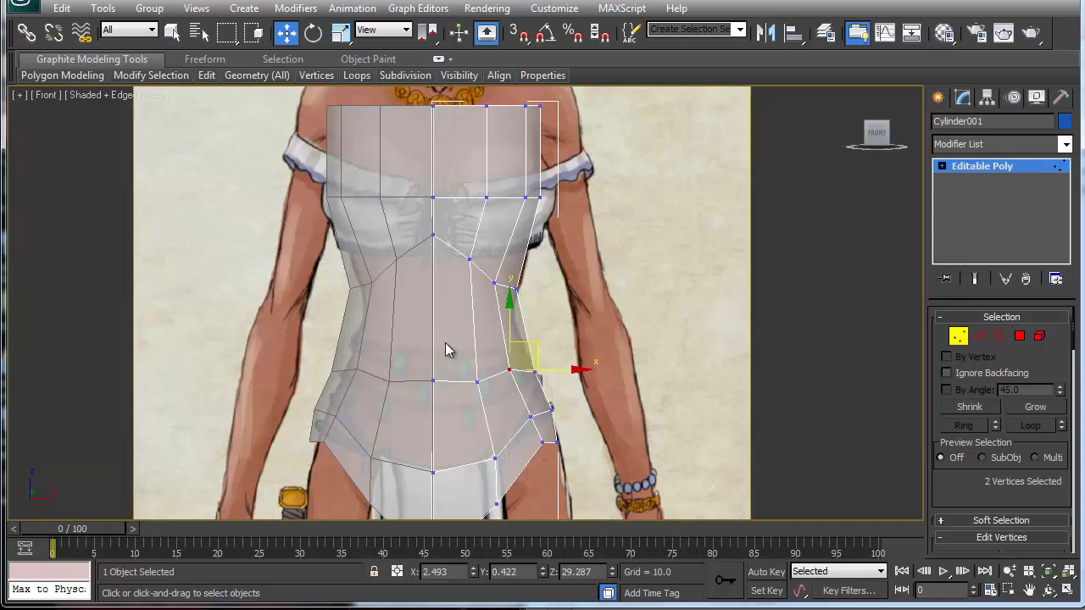
- Add a horizontal row of edges across the waist with QuickSlice and pull its side vertices inward to the reference's waistline
right_click(419, 323)
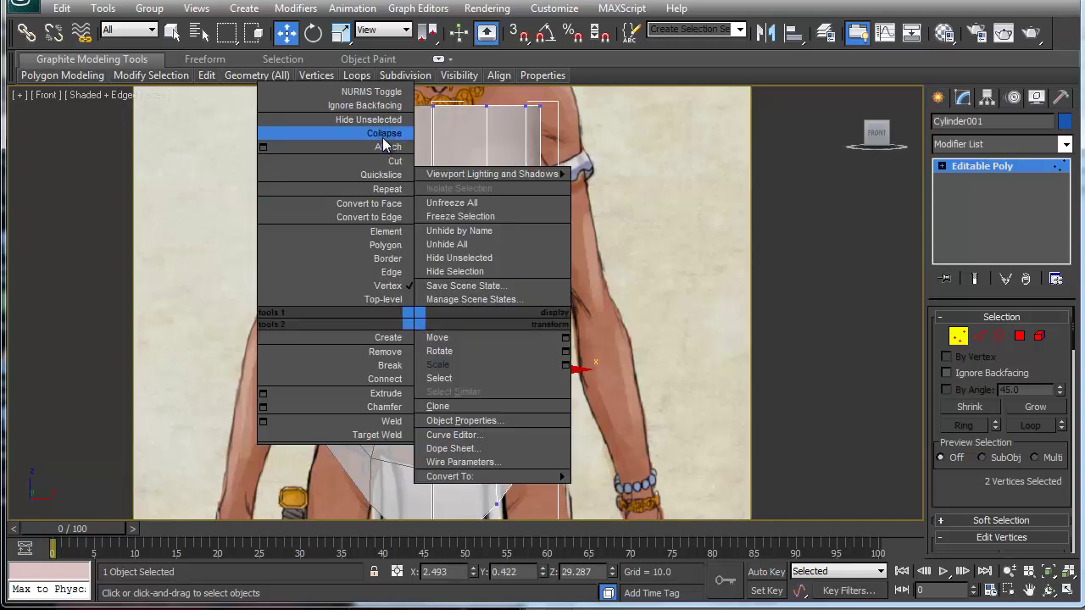
click(387, 176)
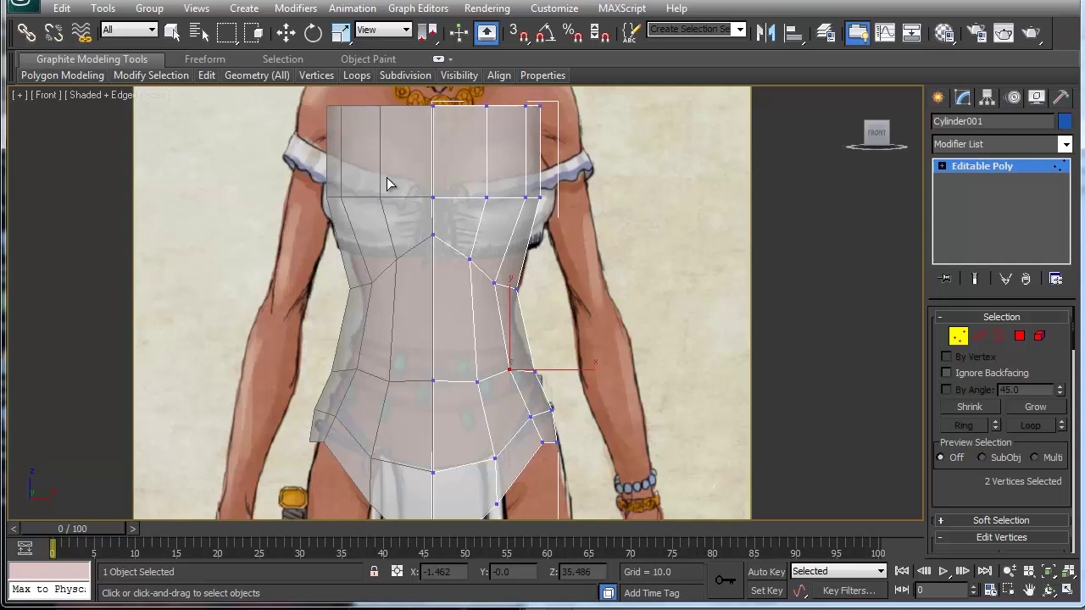
click(431, 324)
click(565, 324)
key(w)
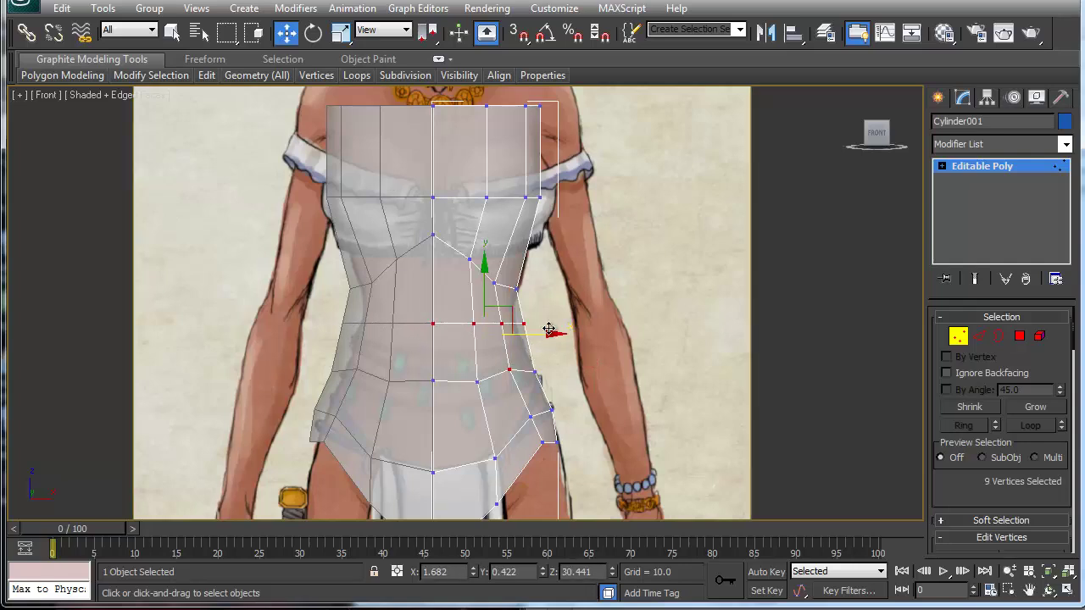
drag(544, 311, 492, 344)
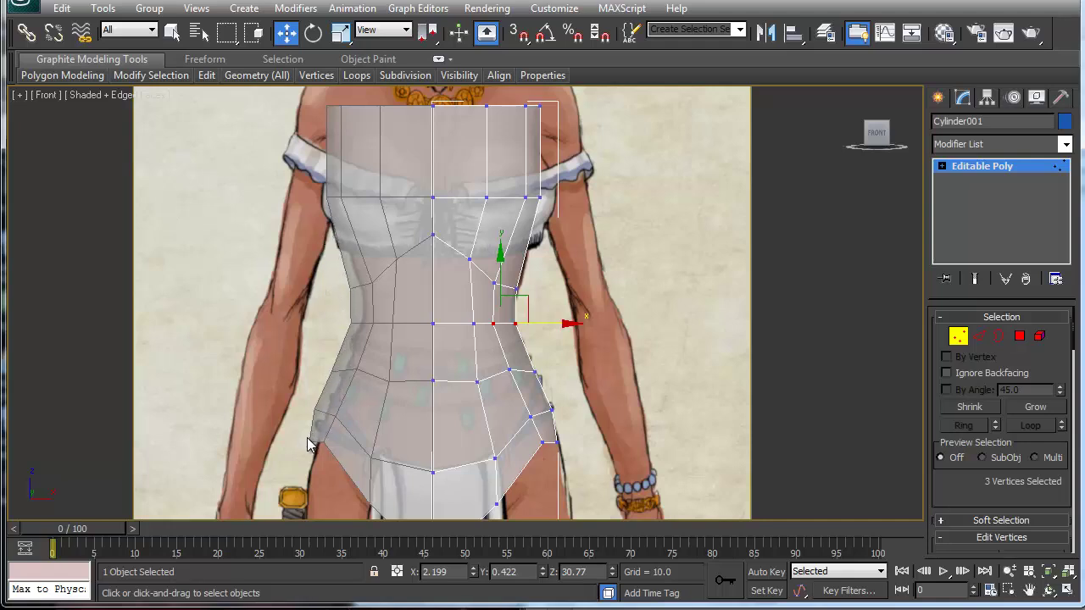
- Leave vertex editing, select the mirrored half and shift it along X to about 0.36, overlapping the original half
click(958, 337)
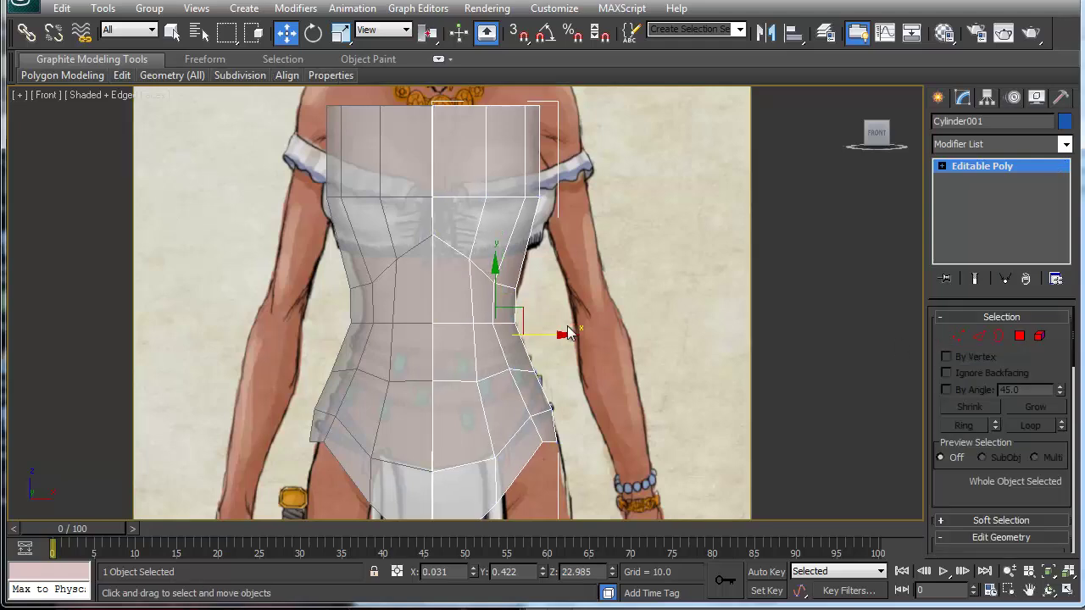
click(383, 349)
drag(419, 337, 439, 337)
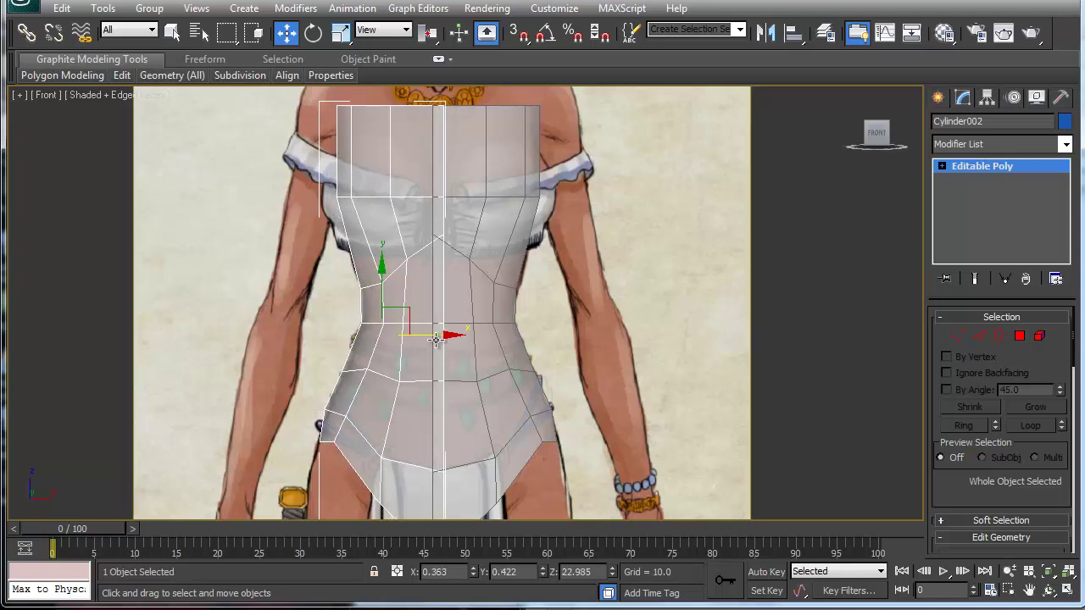
- Select the original half and move its centre-line vertices along X to about 0.19 to meet the mirrored half
click(500, 374)
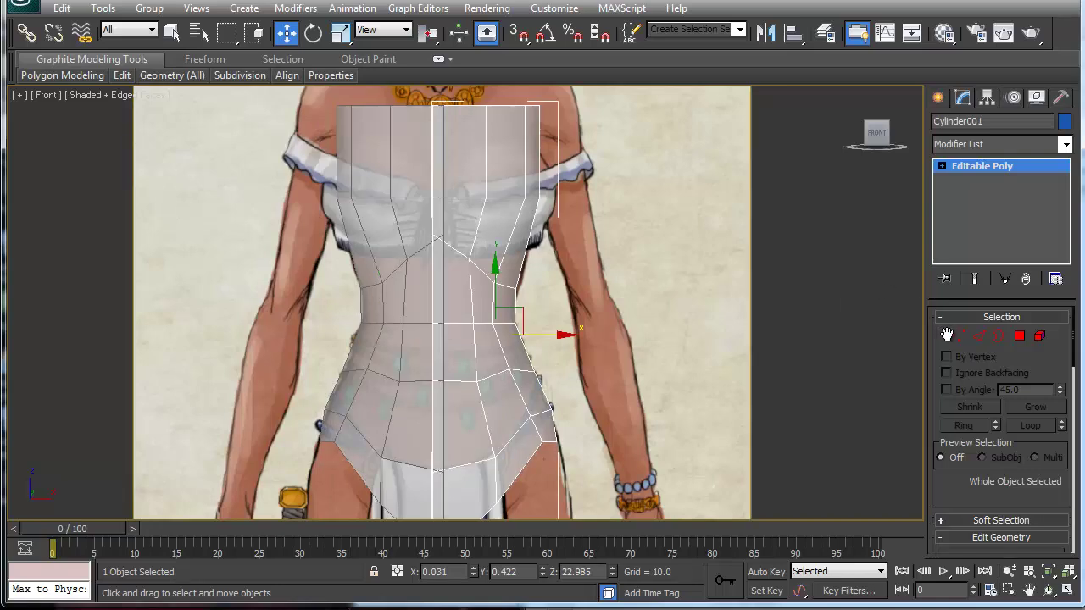
key(1)
scroll(497, 382, down, 3)
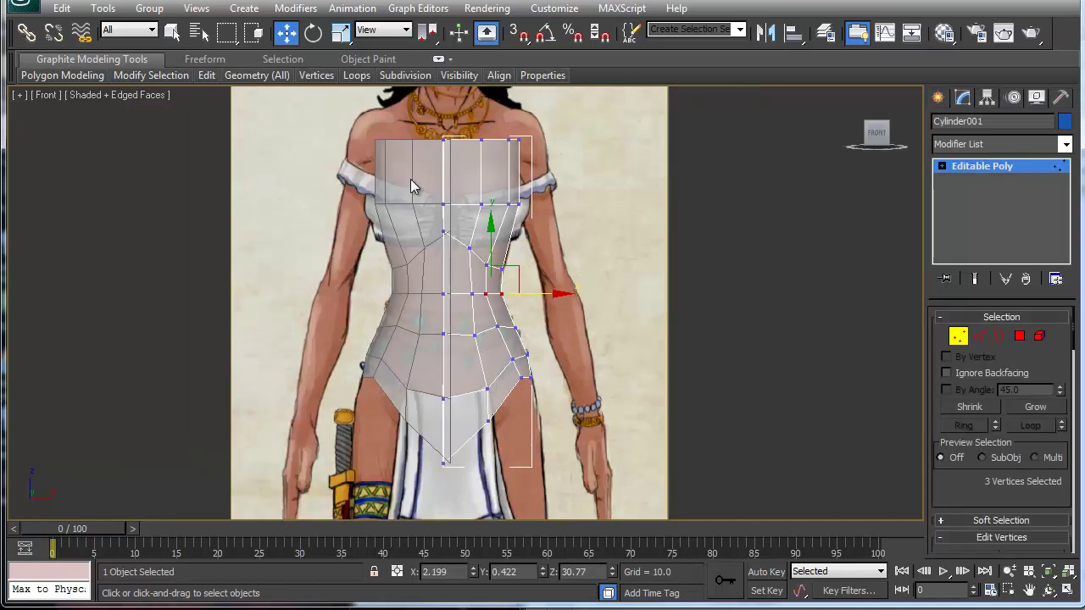
drag(449, 479, 451, 487)
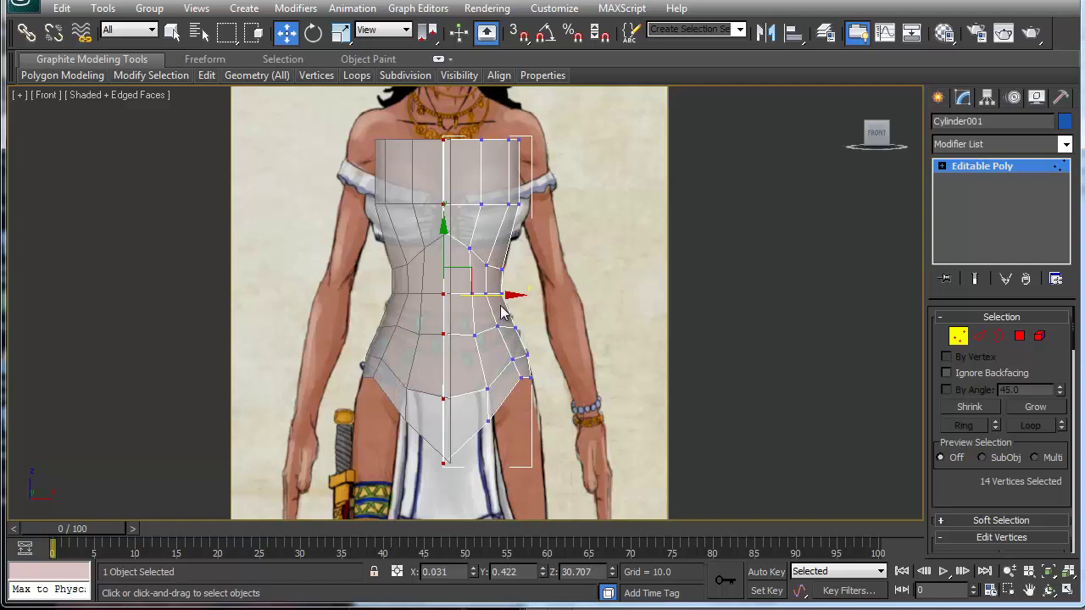
drag(495, 295, 473, 329)
- Widen the bust row's off-centre vertices outward and pull the top row's off-centre vertices inward towards the front reference
scroll(457, 356, up, 4)
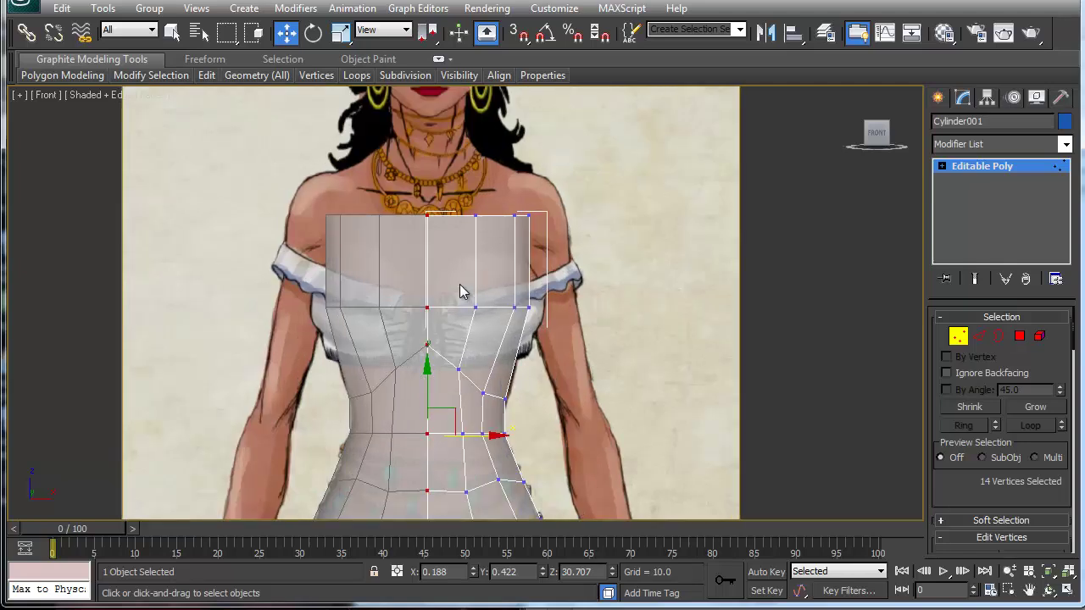
drag(535, 333, 579, 311)
drag(457, 216, 534, 218)
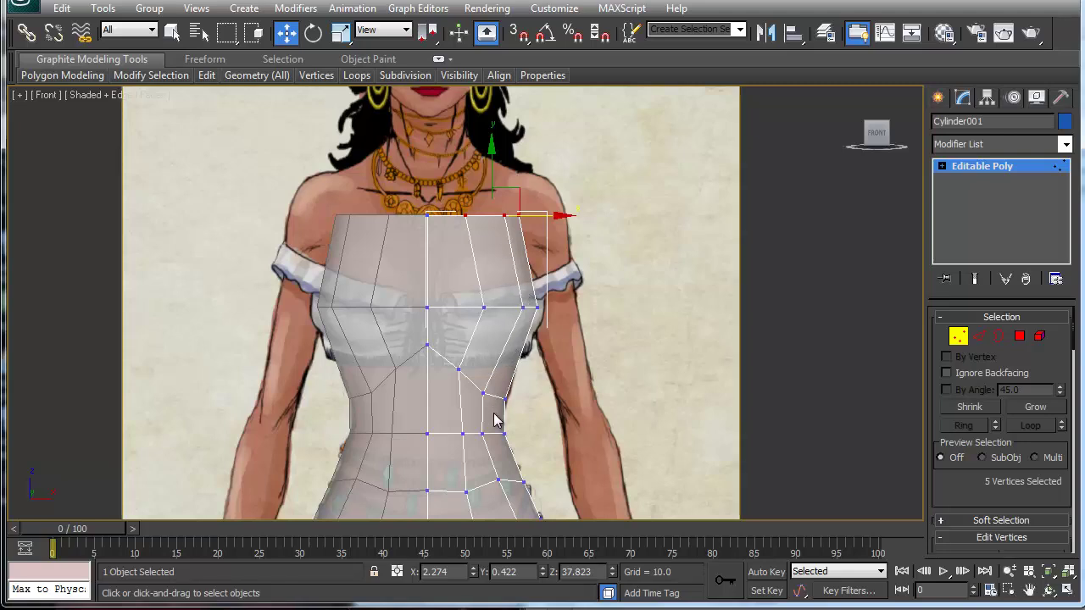
- Switch the enlarged front view to perspective within the four-view layout and orbit around the torso to inspect its shape
key(alt+w)
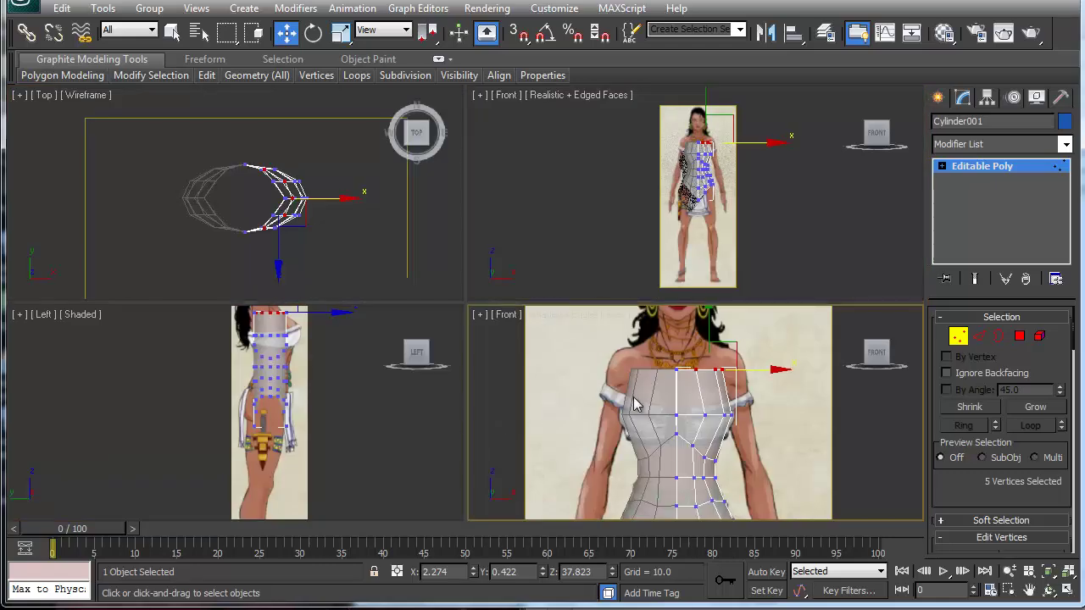
middle_drag(656, 434, 655, 406)
key(p)
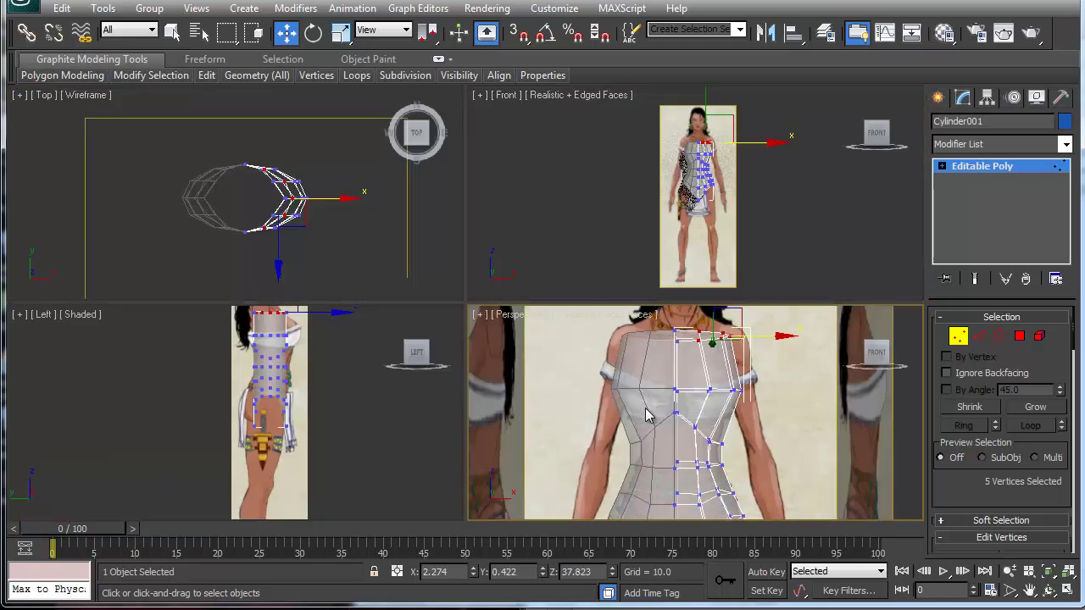
alt+middle_drag(667, 429, 622, 451)
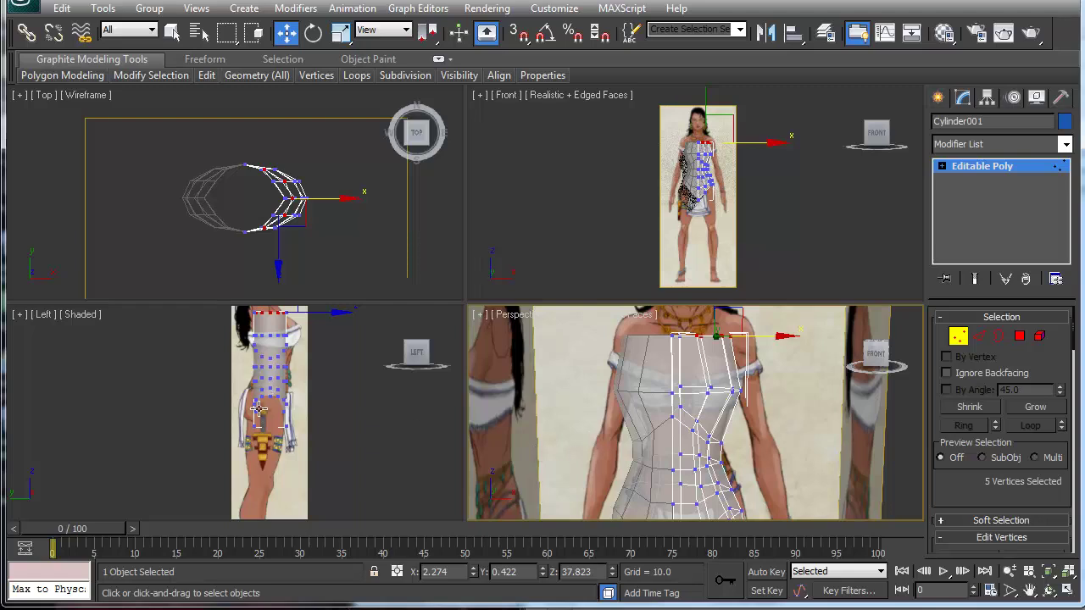
- Enlarge the left view to full size with edged faces shown, framing the torso against the side reference
middle_drag(259, 409, 253, 466)
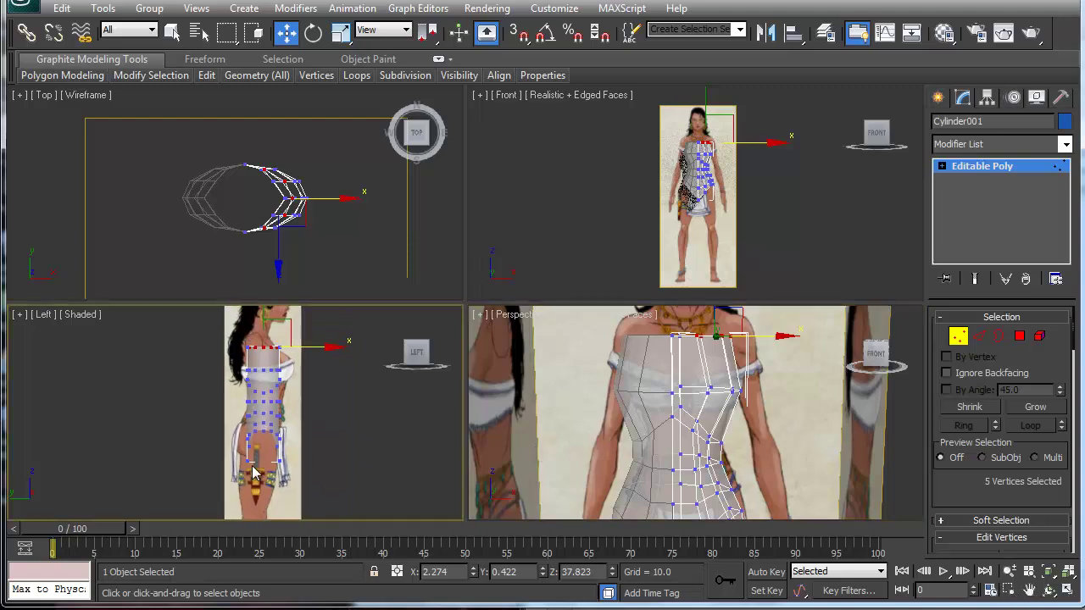
key(alt+w)
middle_drag(458, 303, 439, 338)
key(F4)
scroll(471, 313, up, 3)
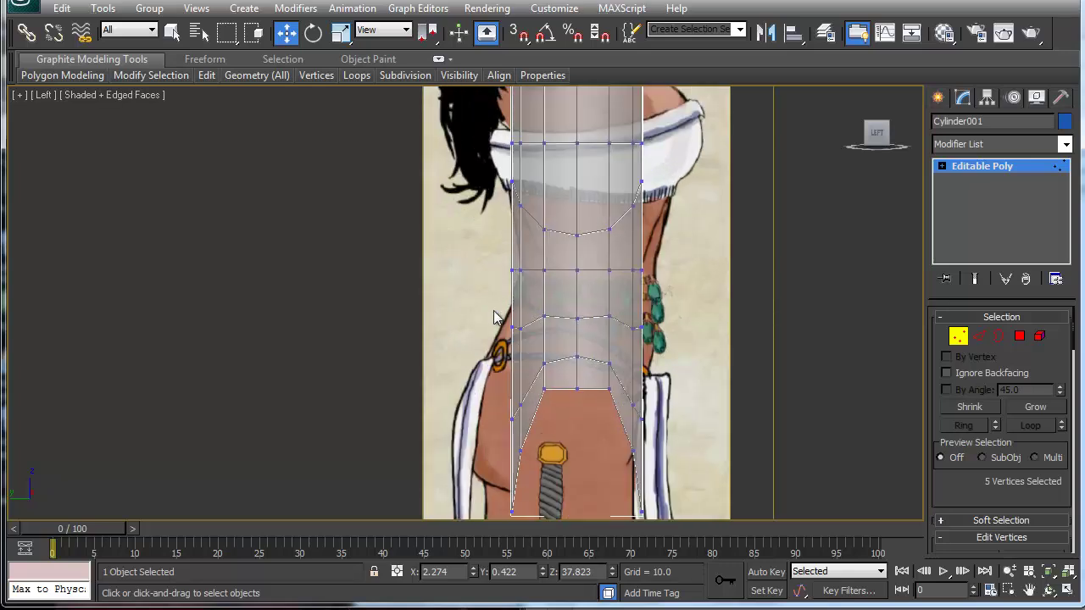
middle_drag(529, 276, 428, 326)
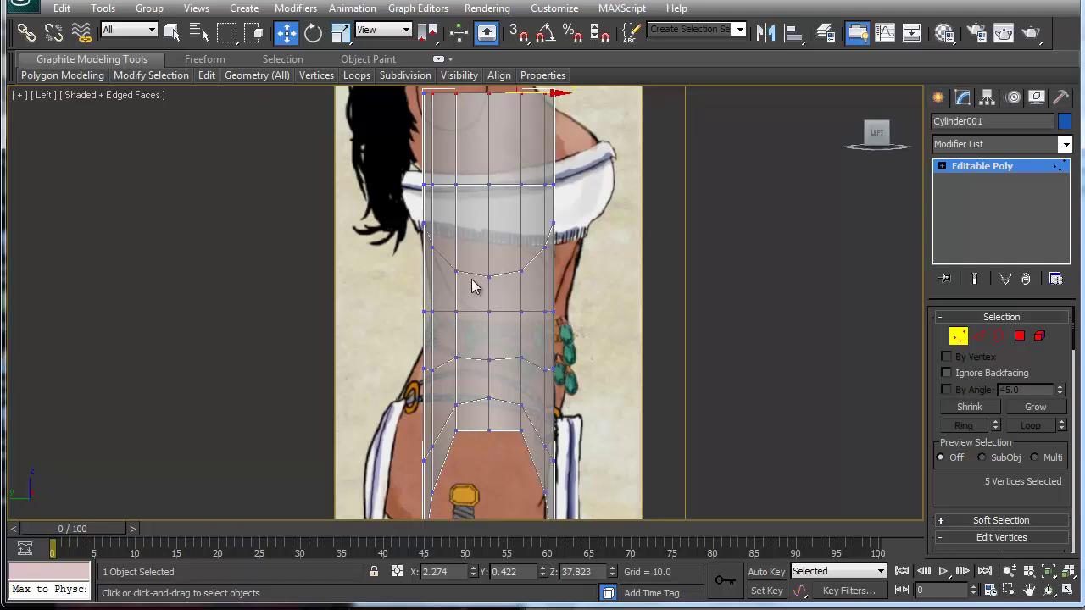
middle_drag(462, 319, 450, 288)
- Select the whole waist row in the left view and move it forward to the side reference's waist, to about Y -0.04
drag(402, 267, 506, 298)
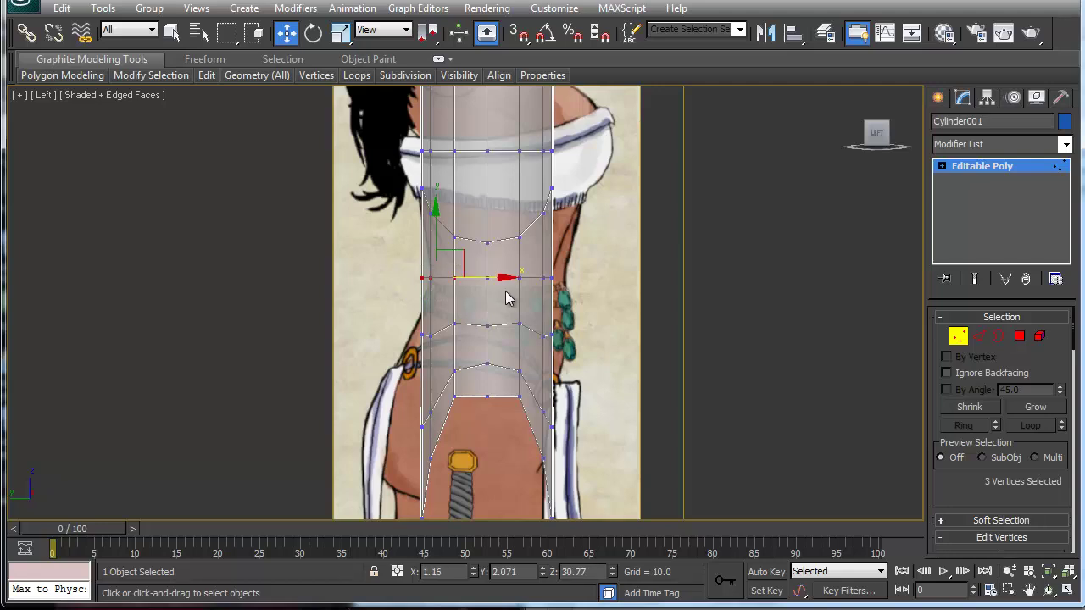
drag(407, 265, 568, 292)
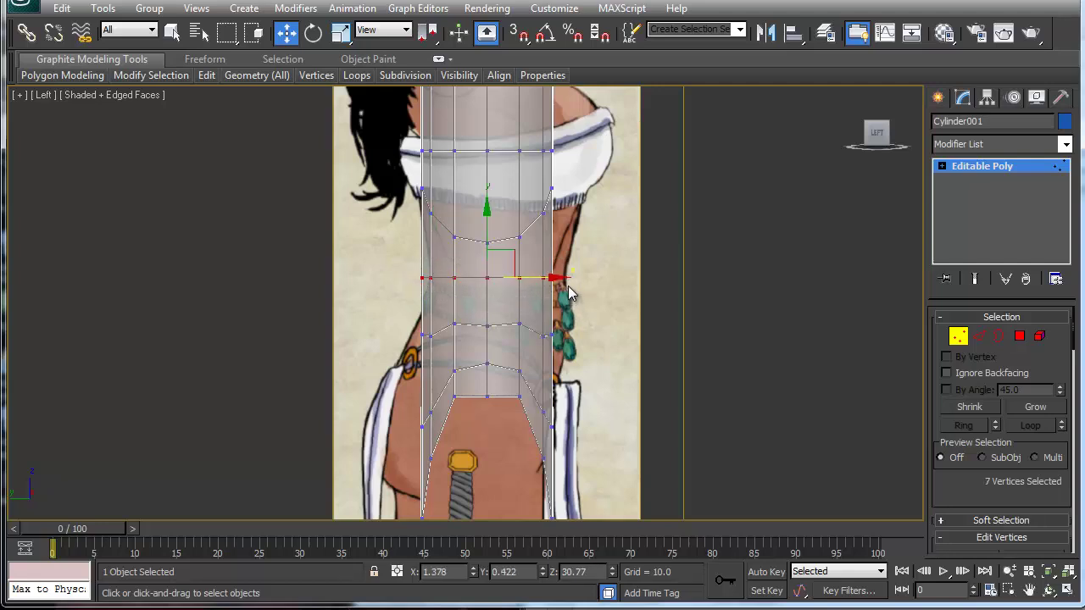
drag(403, 266, 591, 301)
drag(526, 279, 539, 279)
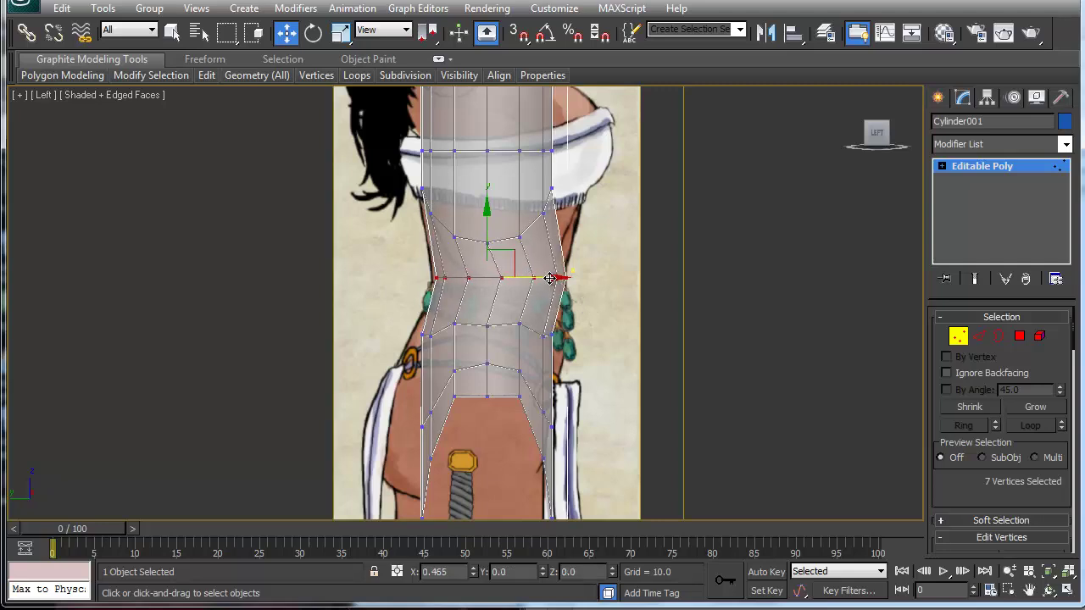
- Spread the row below the waist to the side outline, moving back vertices backward and front ones forward, and raise its middle vertex slightly
scroll(487, 364, down, 2)
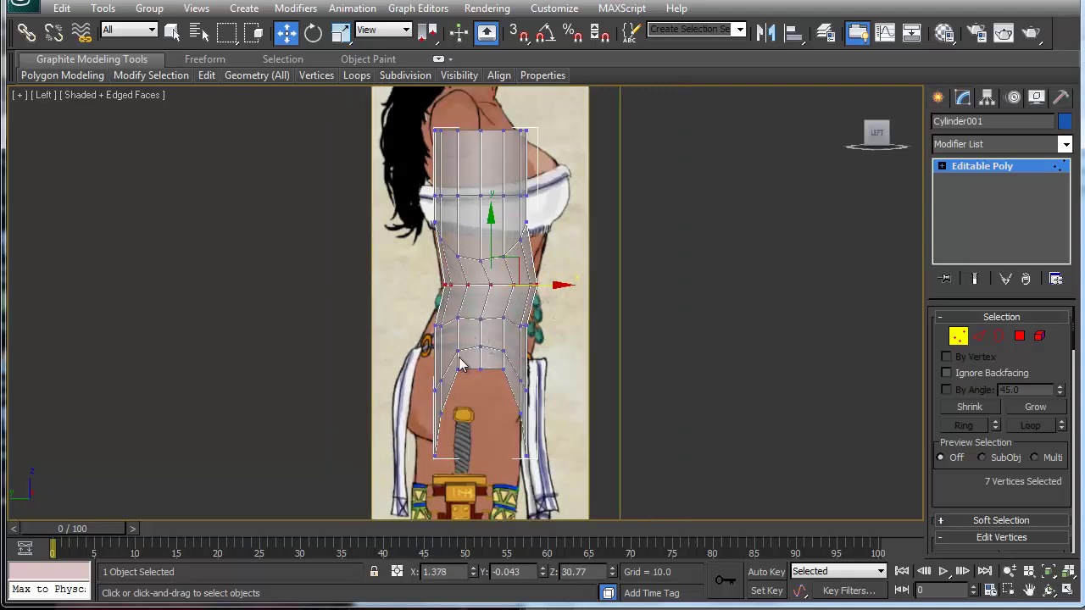
drag(450, 332, 487, 336)
click(553, 336)
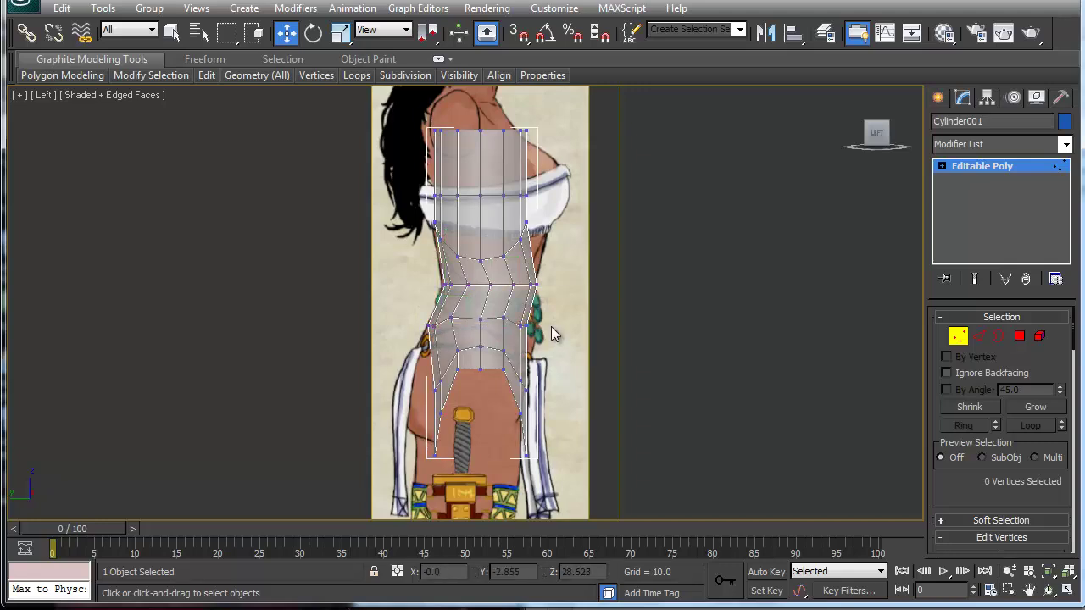
drag(549, 318, 519, 341)
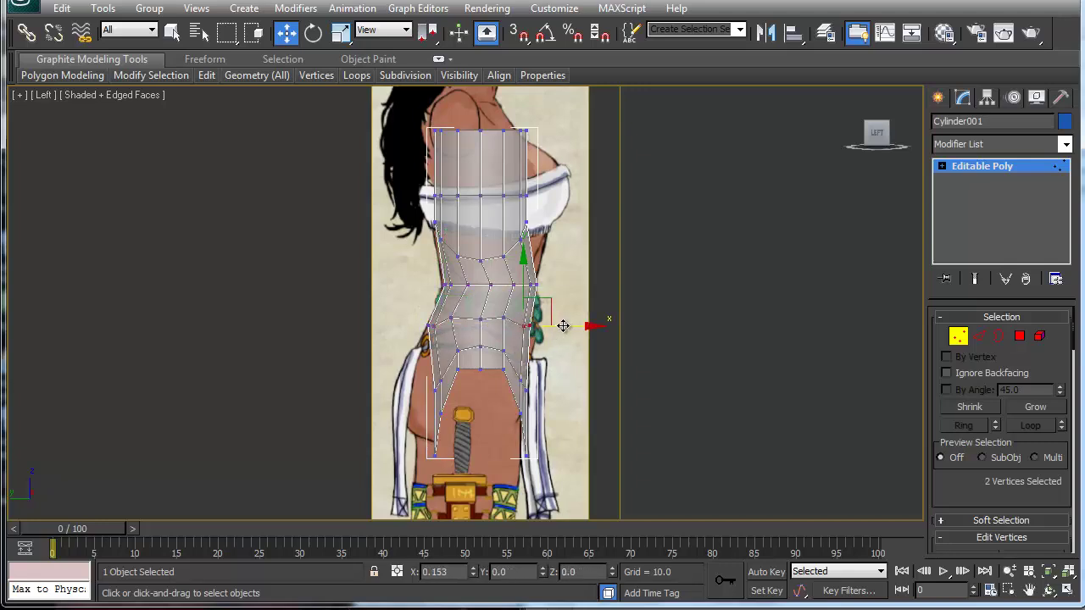
click(513, 321)
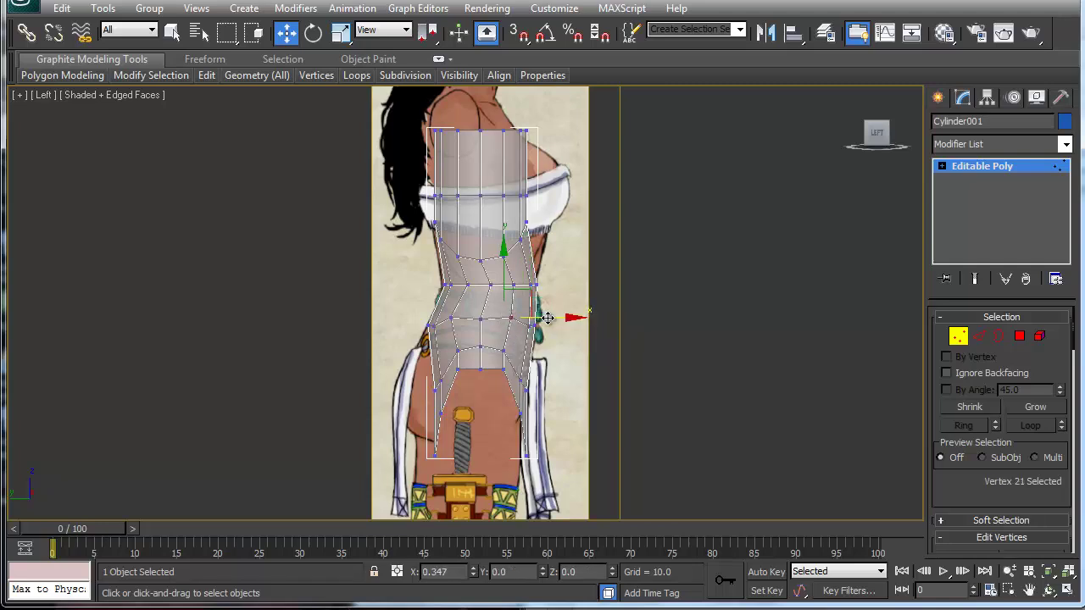
click(482, 319)
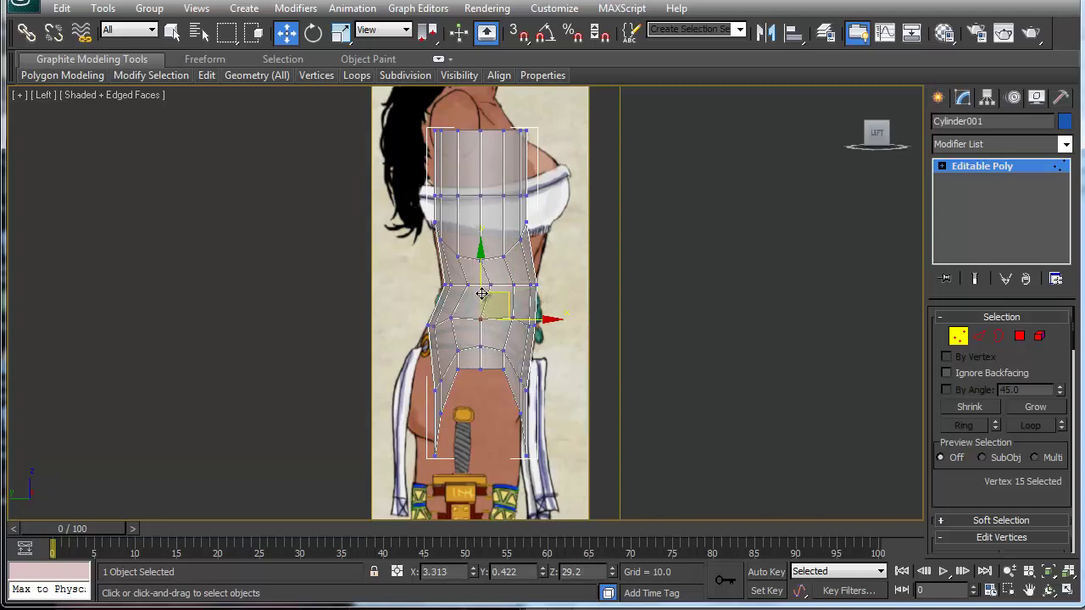
drag(480, 284, 480, 278)
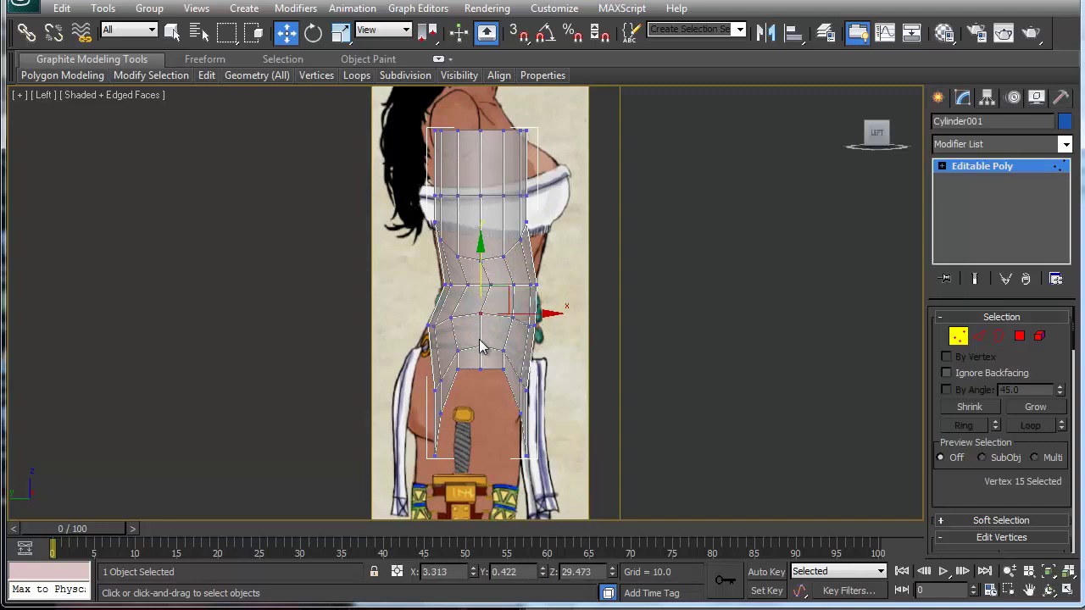
- Move the front crotch vertex backward about 1.16 and shift the leg opening's front hip vertex forward and down
middle_drag(470, 402, 472, 367)
scroll(402, 437, up, 5)
click(653, 404)
drag(653, 405, 646, 404)
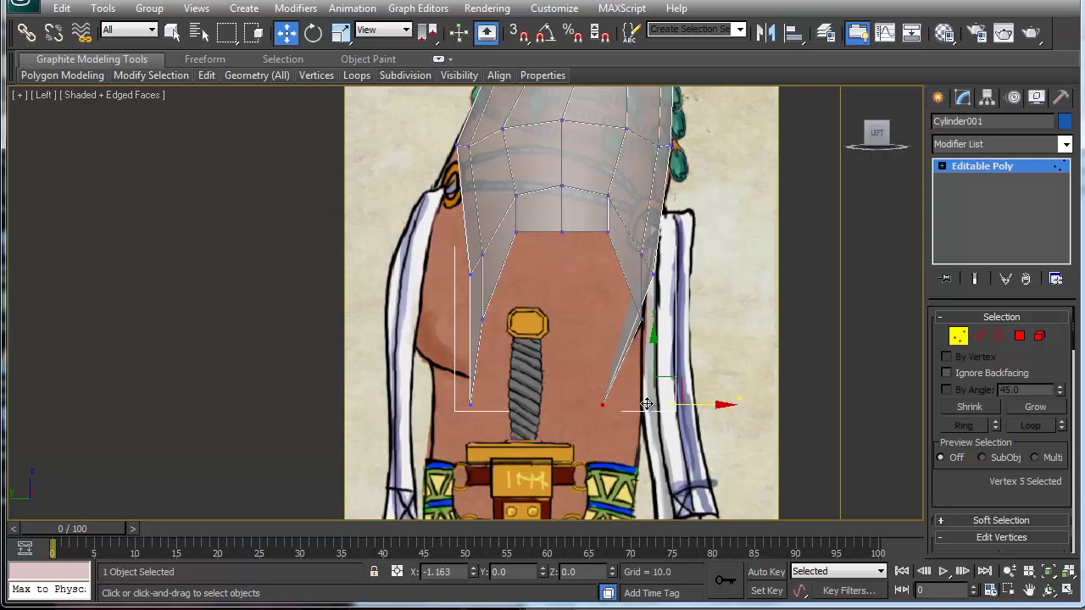
click(641, 319)
click(607, 231)
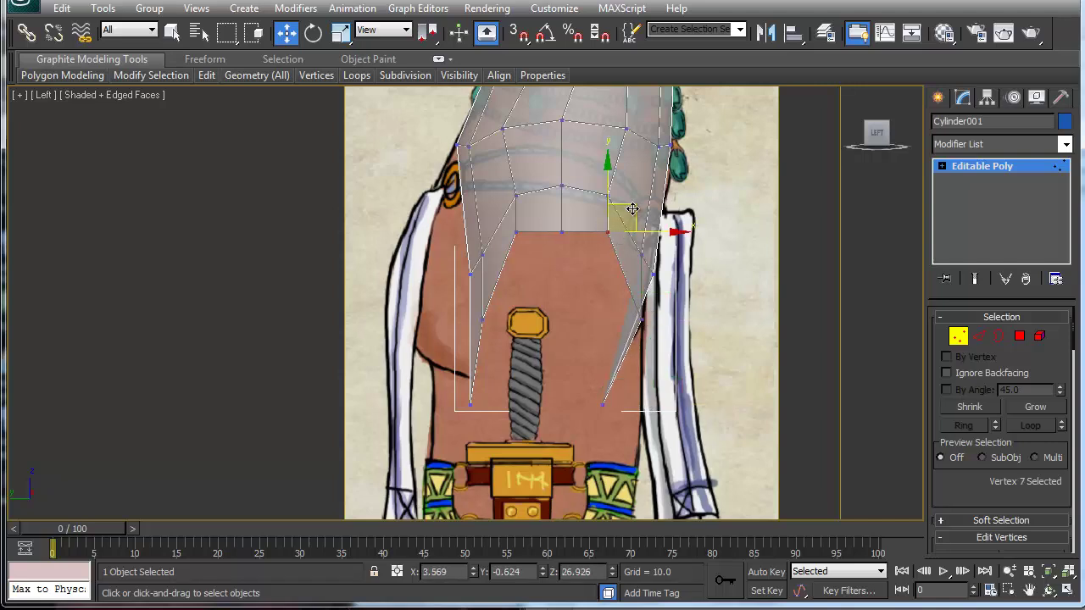
drag(633, 207, 650, 233)
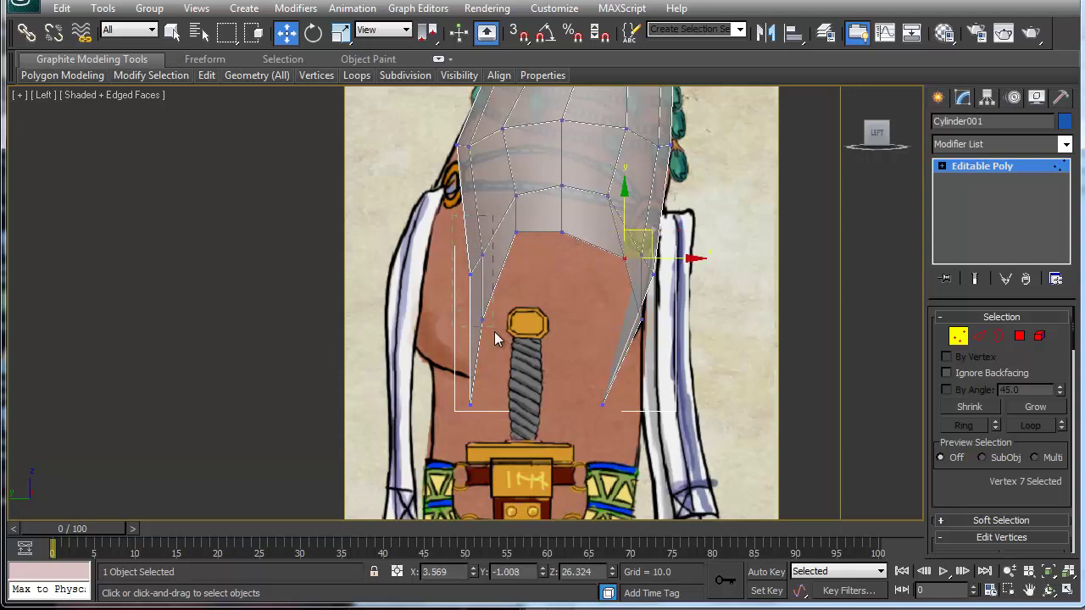
- Move the four lower back vertices backward and up, and shift the rear centre-line vertex to about Y 3.4, Z 26.26
drag(499, 427, 499, 426)
drag(504, 288, 448, 262)
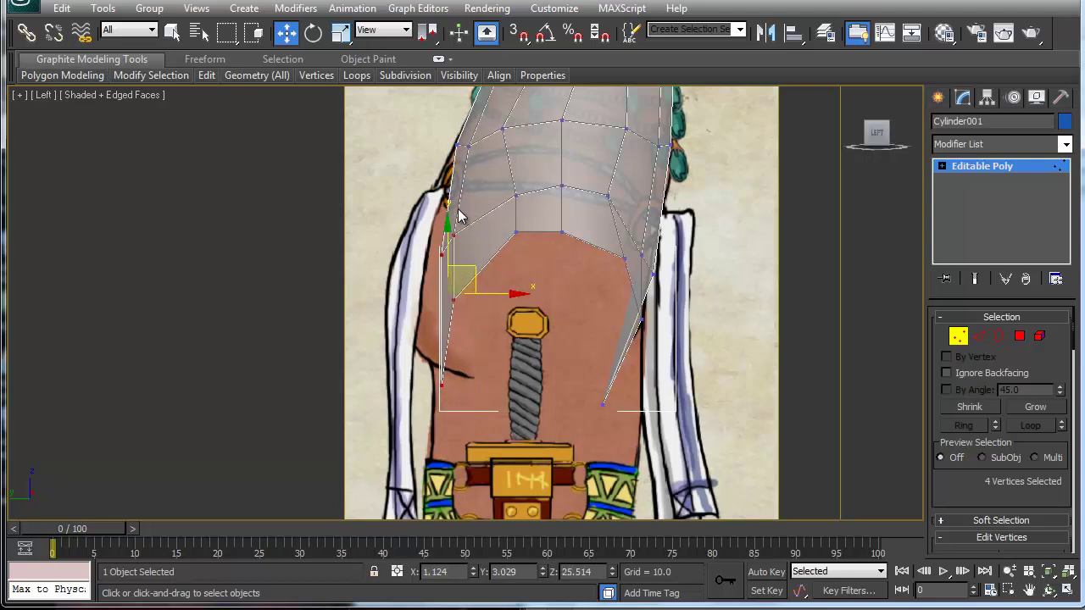
click(442, 255)
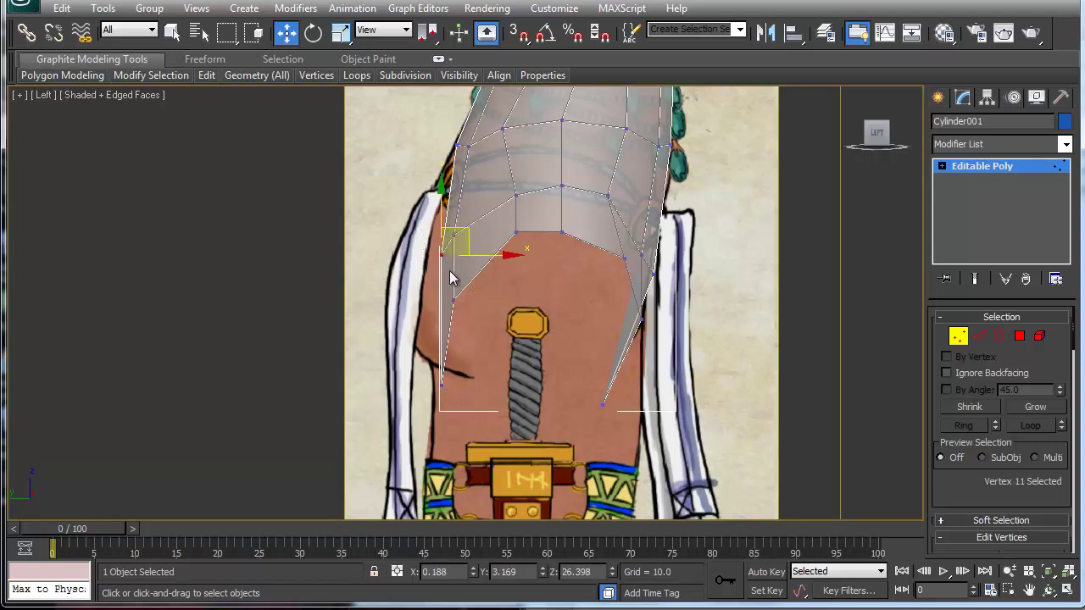
drag(470, 240, 446, 234)
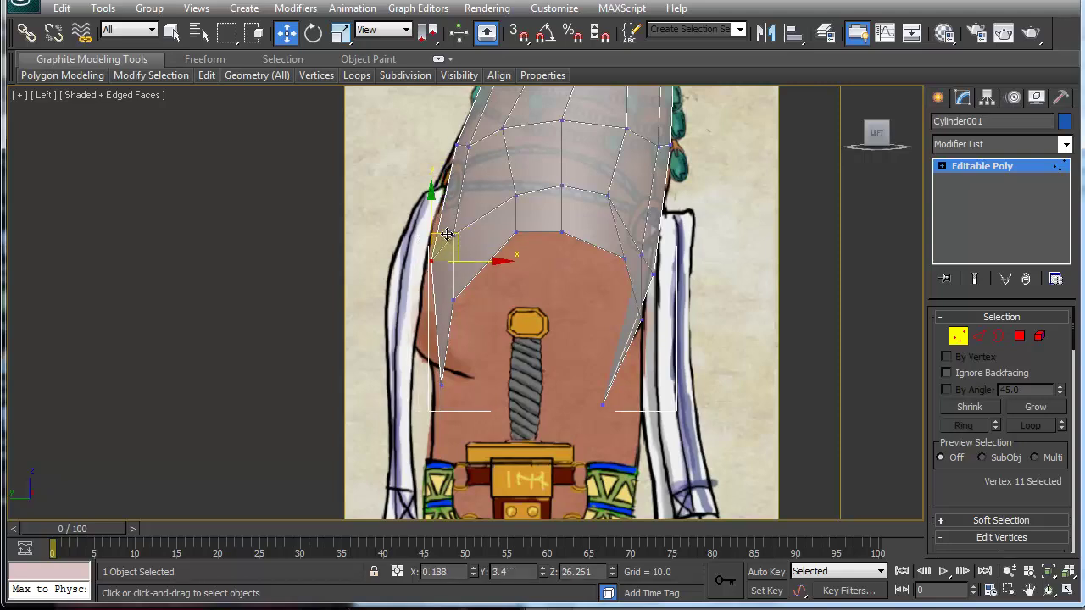
- Shape the buttock by pulling its two off-centre vertices backward and down, and adjust the rear crotch vertex to about Y 2.9, Z 23.59
click(455, 236)
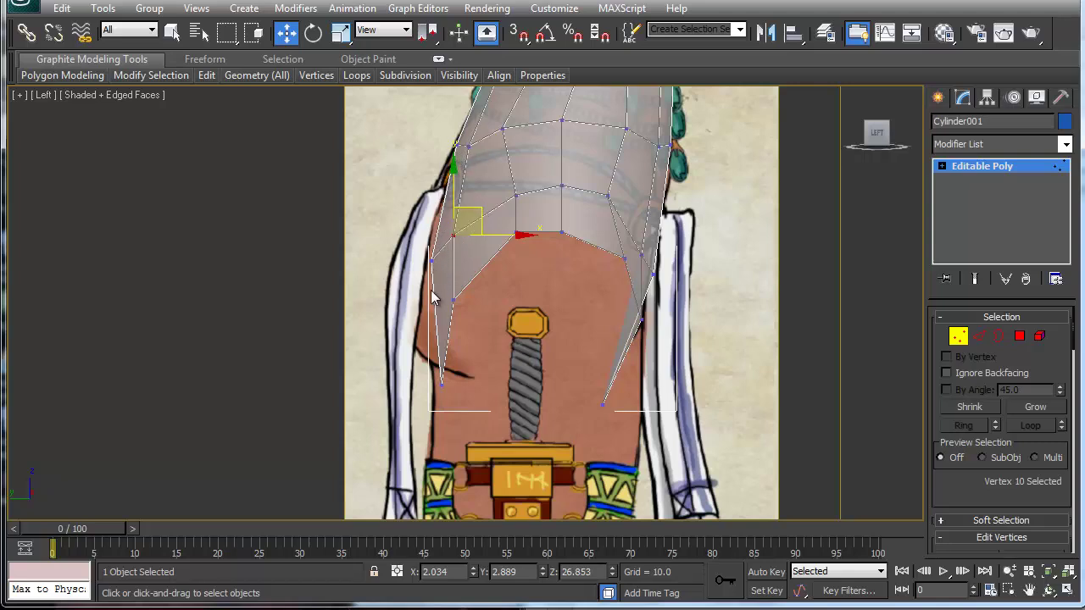
drag(432, 373, 449, 389)
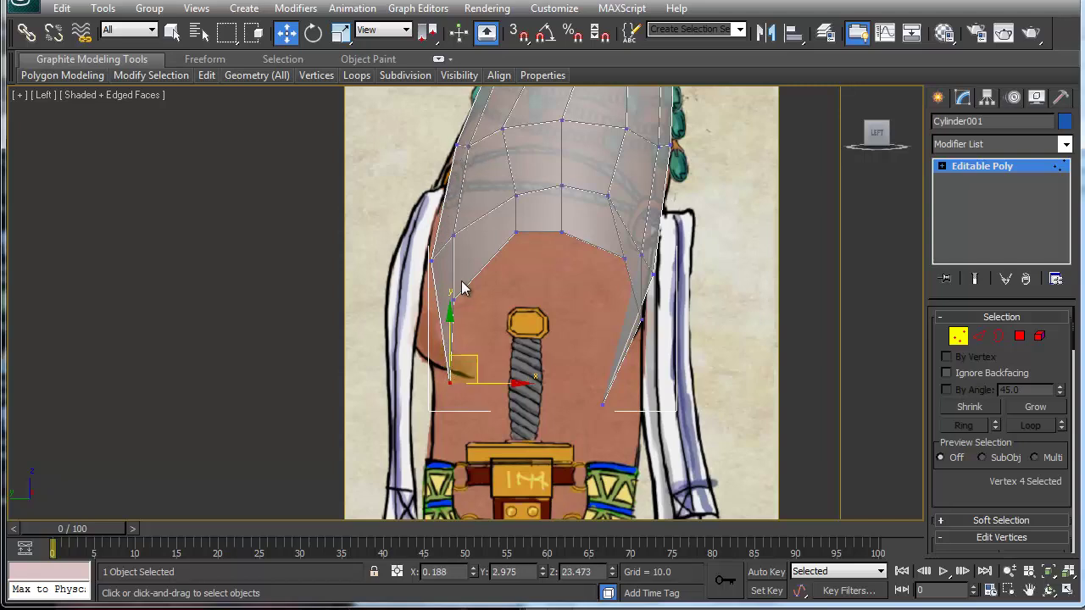
key(ctrl+z)
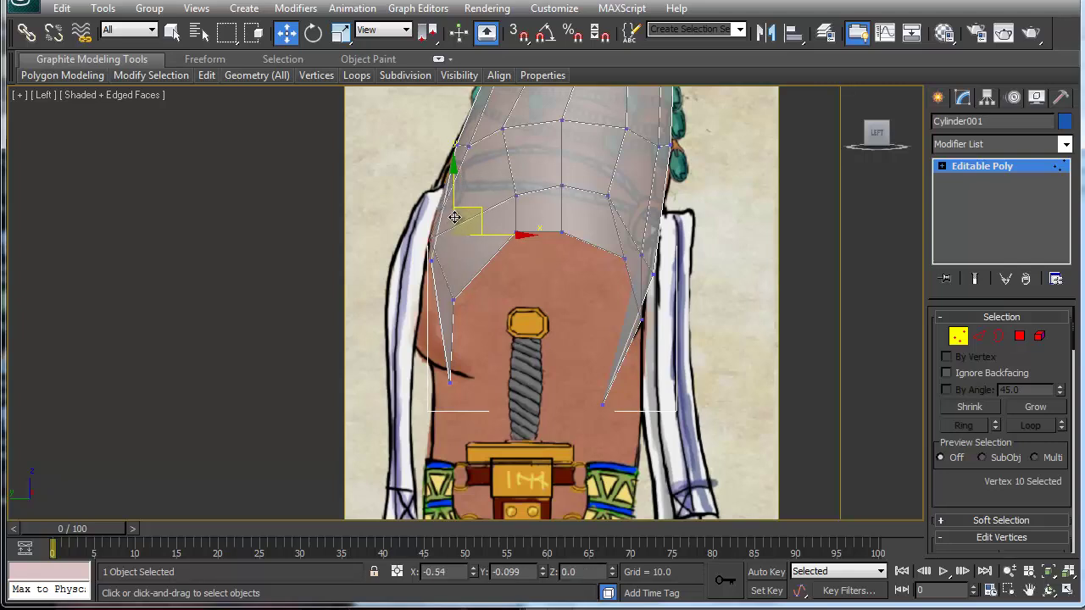
drag(455, 213, 392, 252)
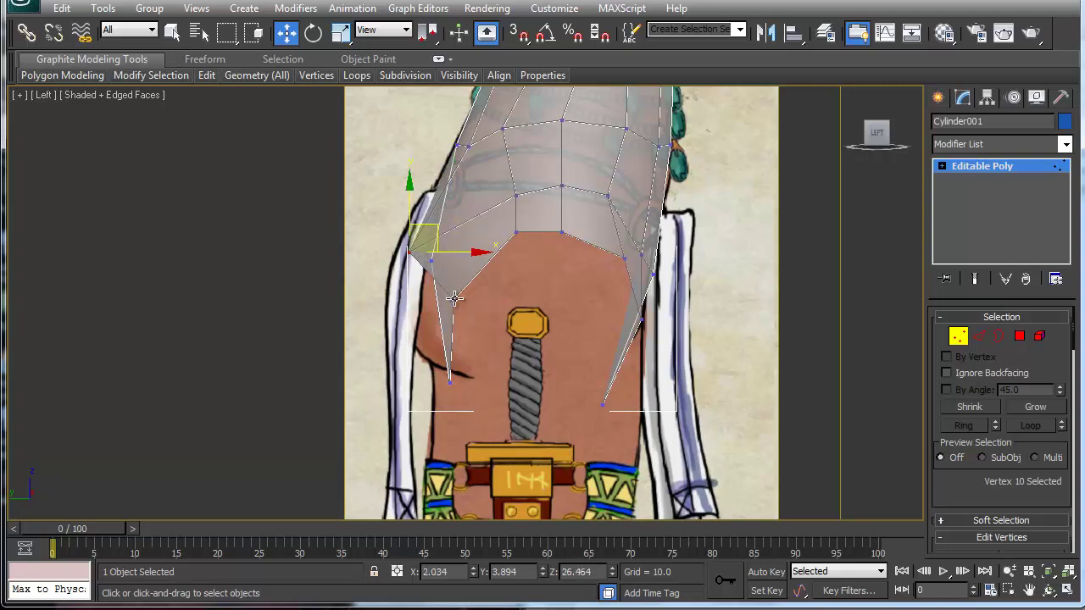
drag(456, 298, 408, 320)
click(453, 378)
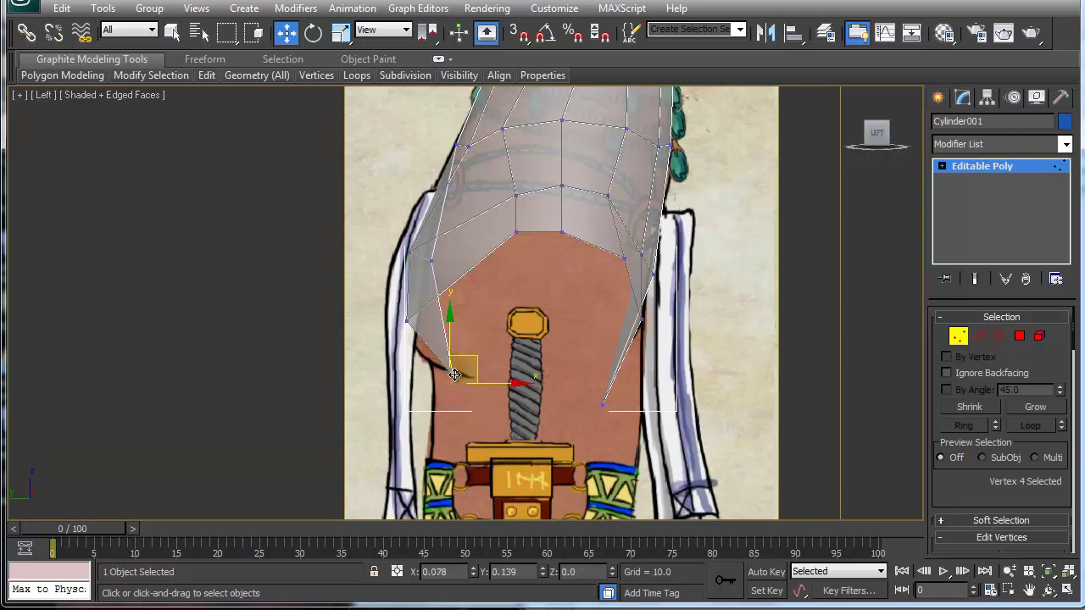
drag(455, 375, 457, 371)
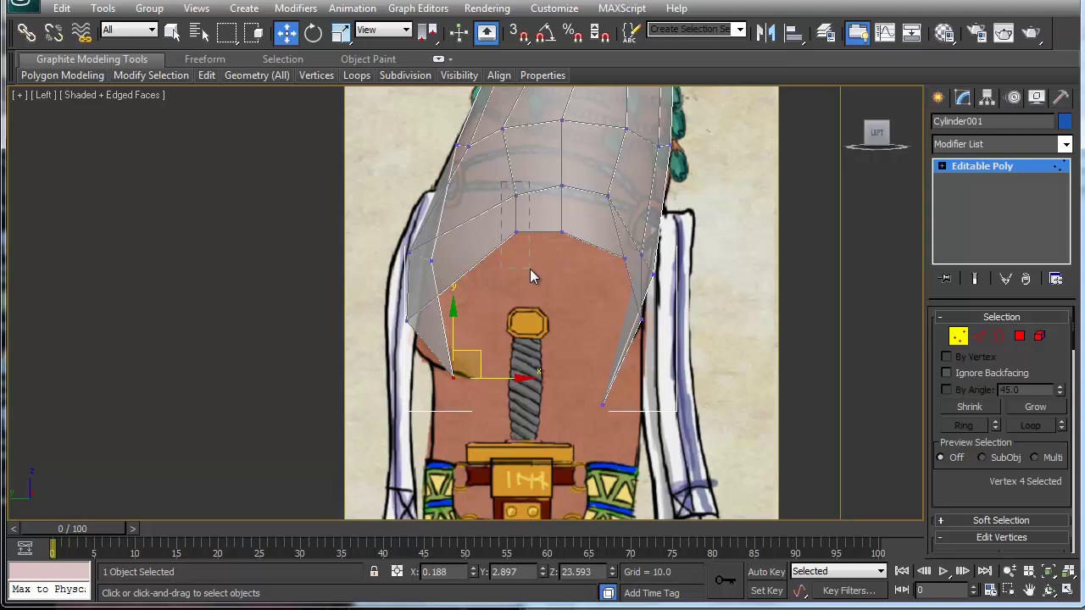
- Move the two rear hip-side vertices backward, and shift the lower one further back and down to smooth the leg opening
drag(531, 276, 531, 273)
drag(544, 190, 503, 187)
click(485, 241)
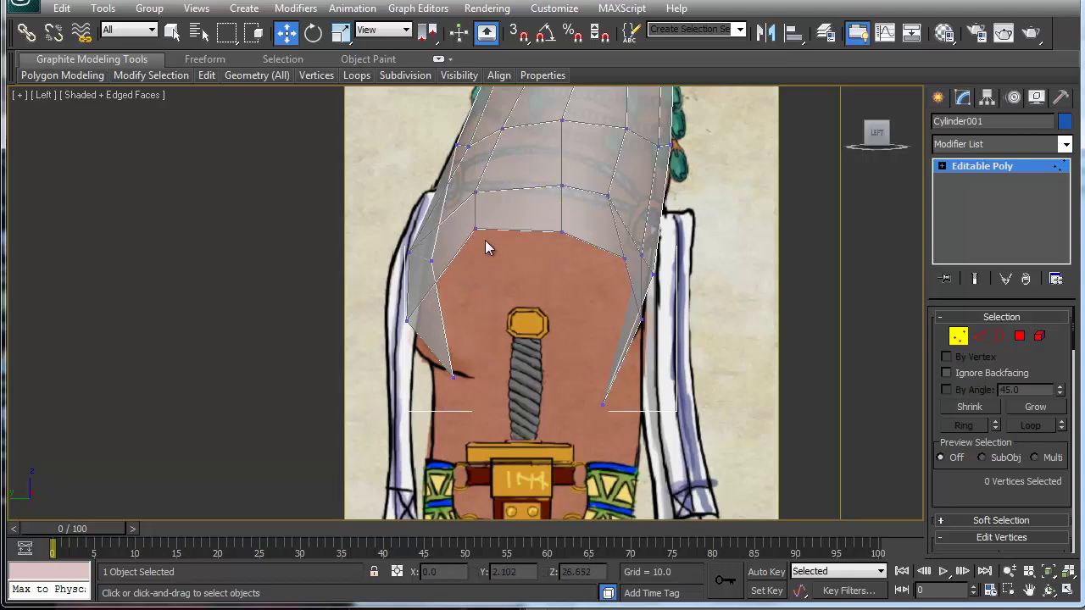
drag(475, 229, 461, 237)
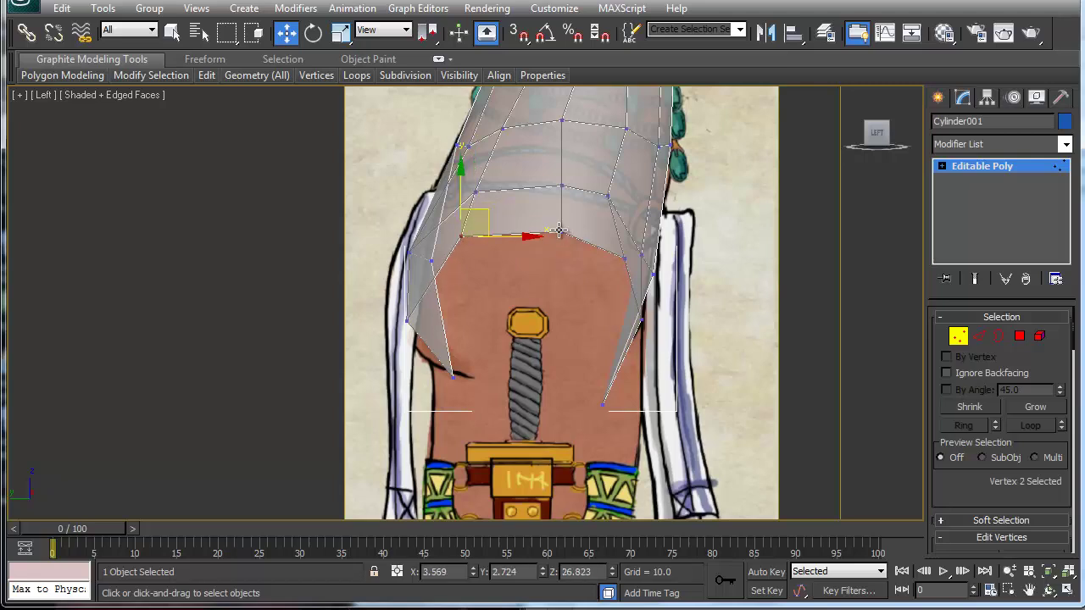
middle_drag(563, 178, 562, 291)
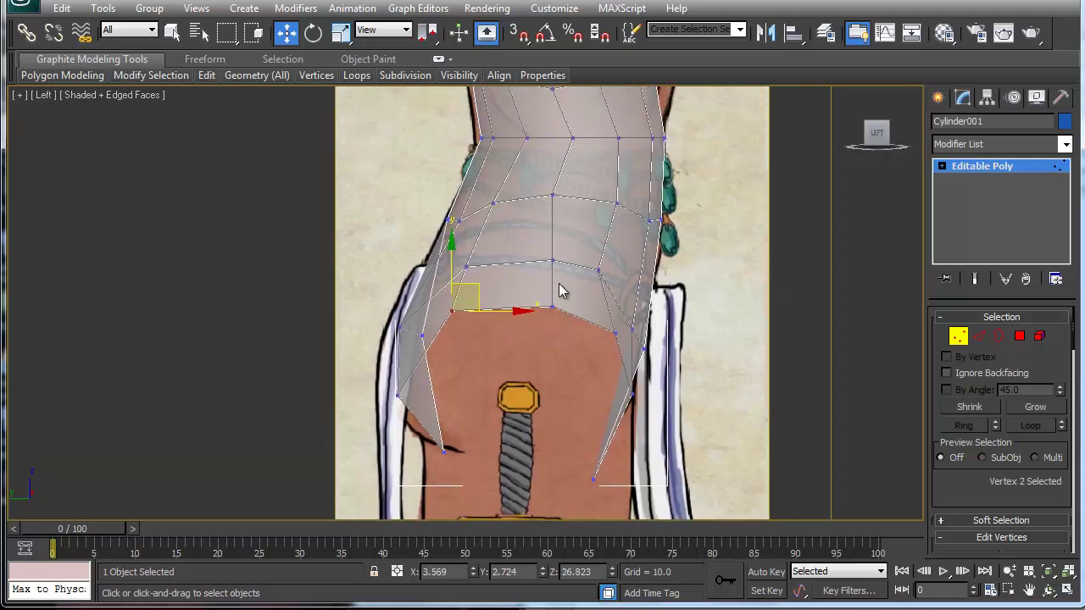
- Move the mid-side hip vertex backward, shift the leg opening's top side vertex back to about Y 0.85, and adjust the front-hip vertex beside it
double_click(545, 259)
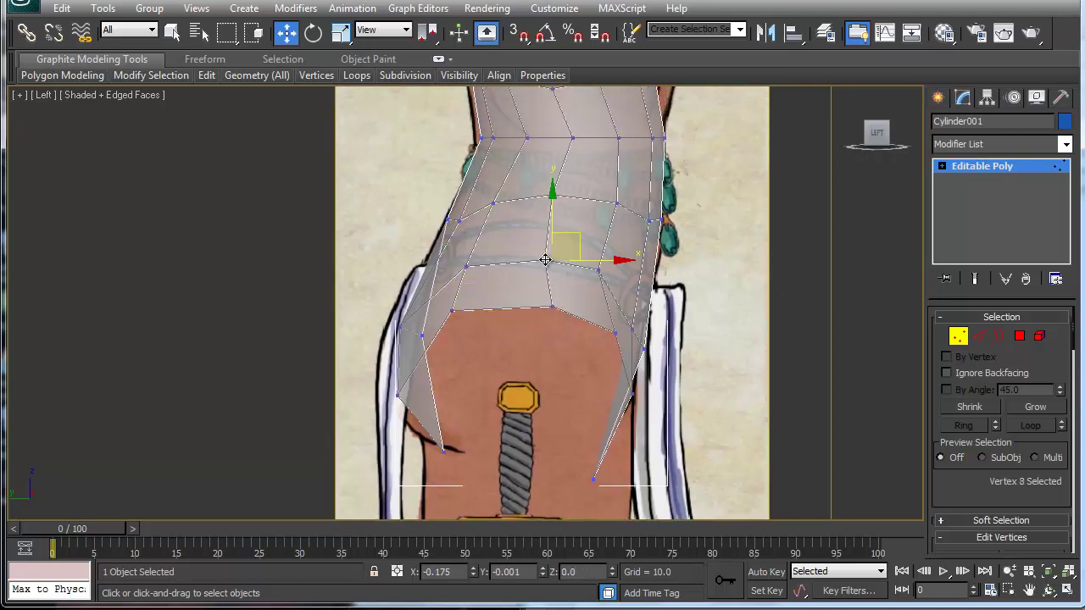
click(553, 307)
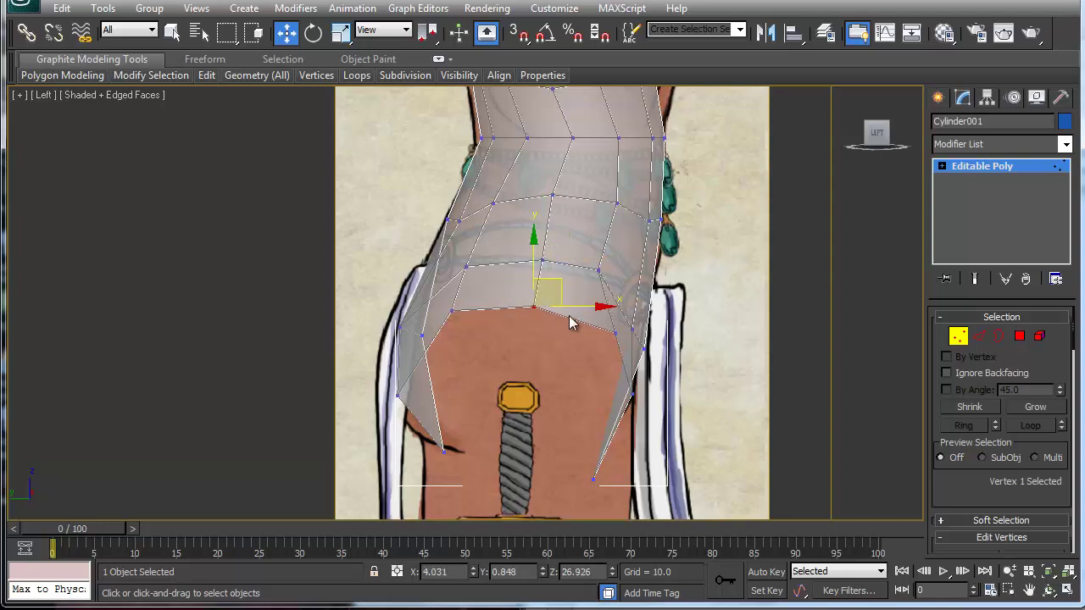
double_click(612, 331)
- Move all seven vertices of the row below the bust backward to about Y 0.56
middle_drag(543, 211, 516, 282)
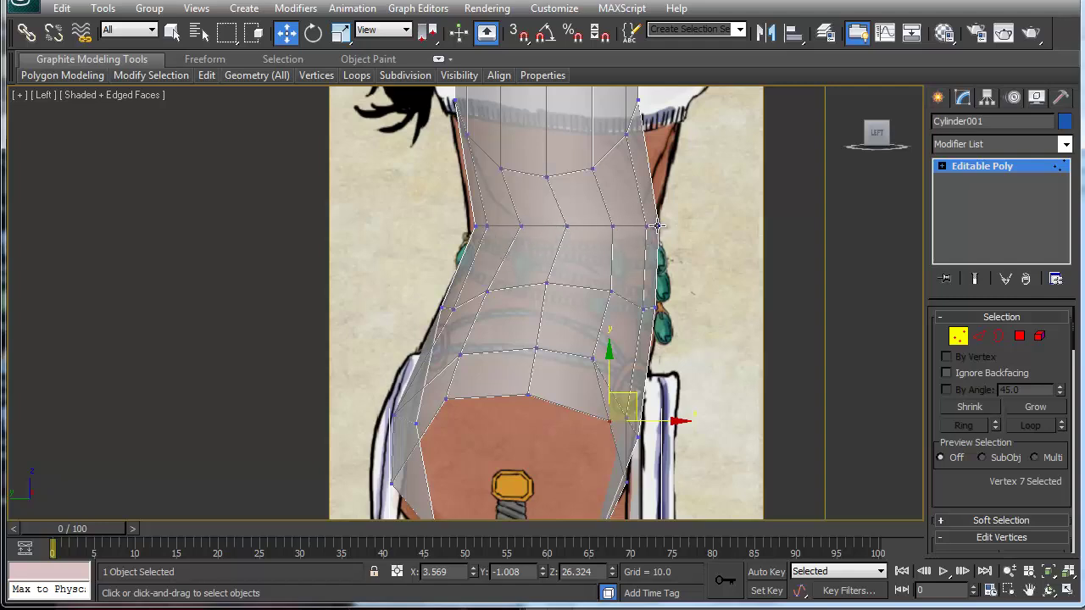
middle_drag(608, 205, 584, 303)
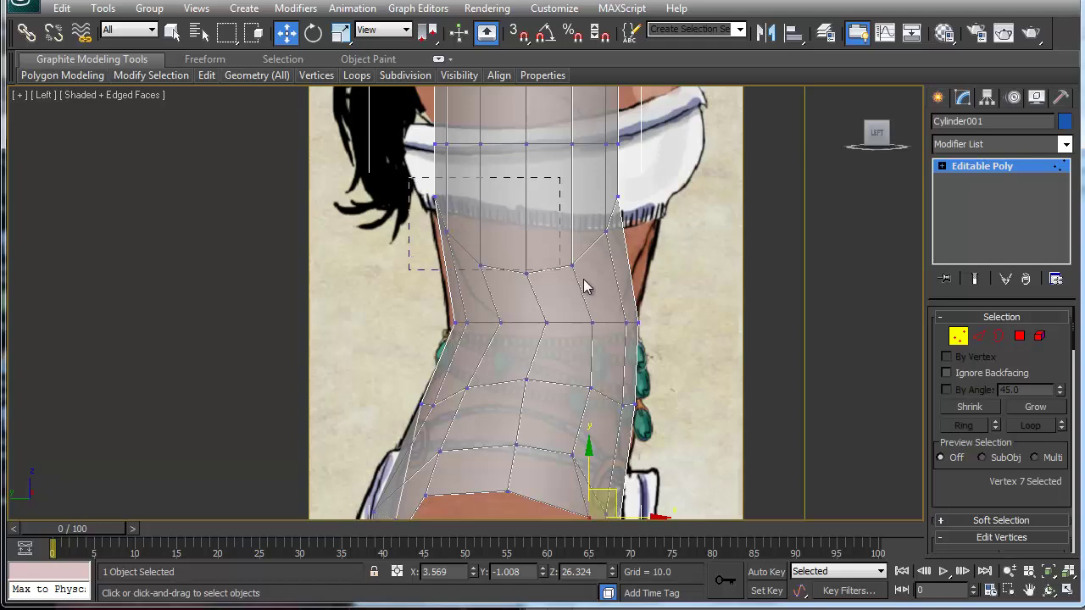
drag(657, 284, 657, 285)
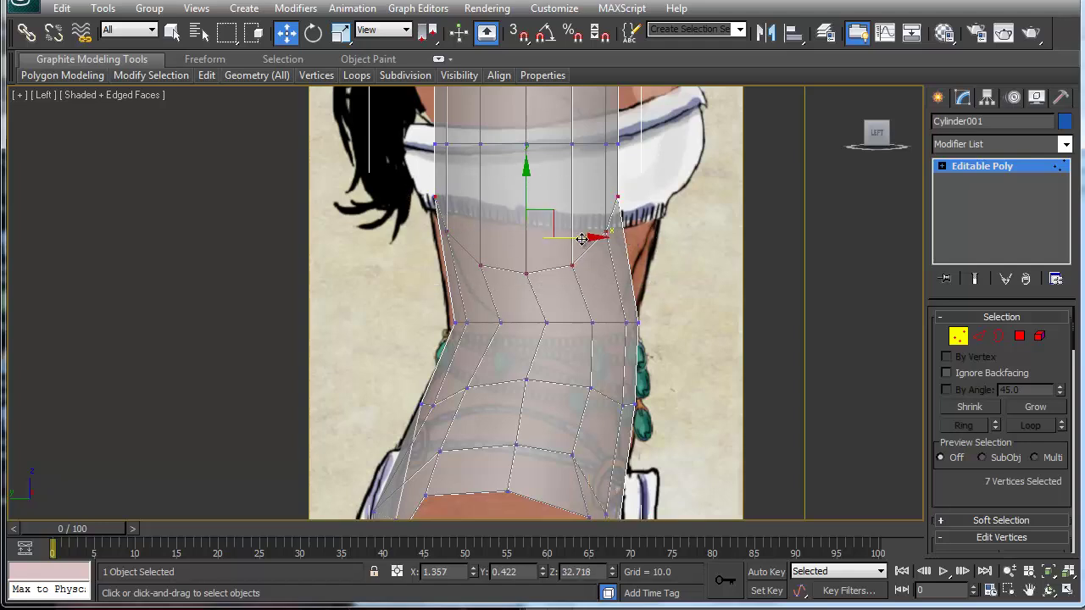
drag(581, 244, 576, 244)
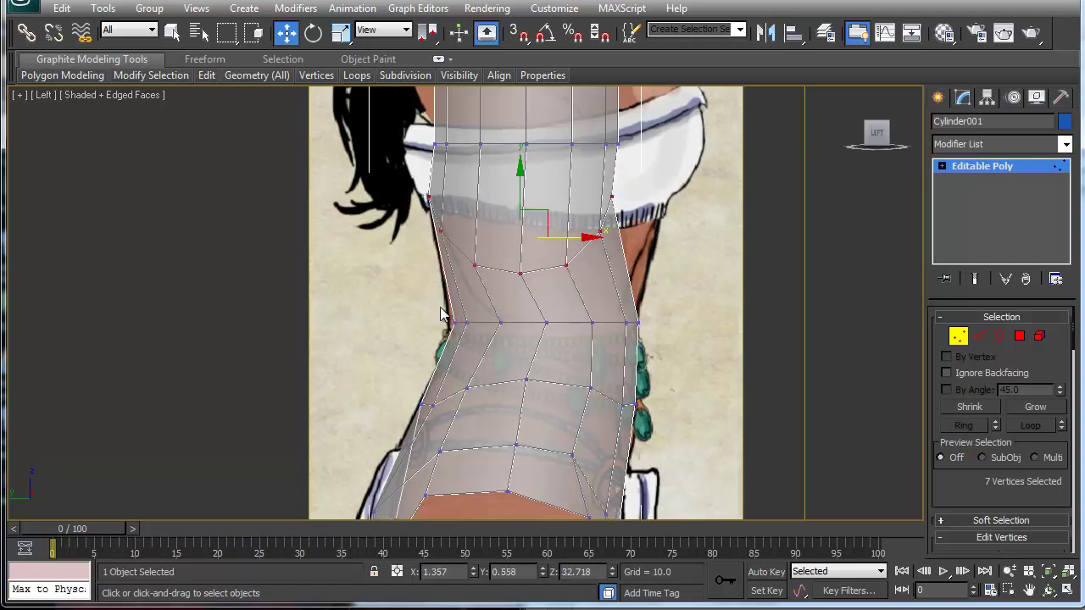
- Move the rear waist vertex backward about 0.12, and shift the waist row's inner vertices slightly backward and down to curve the row
click(452, 322)
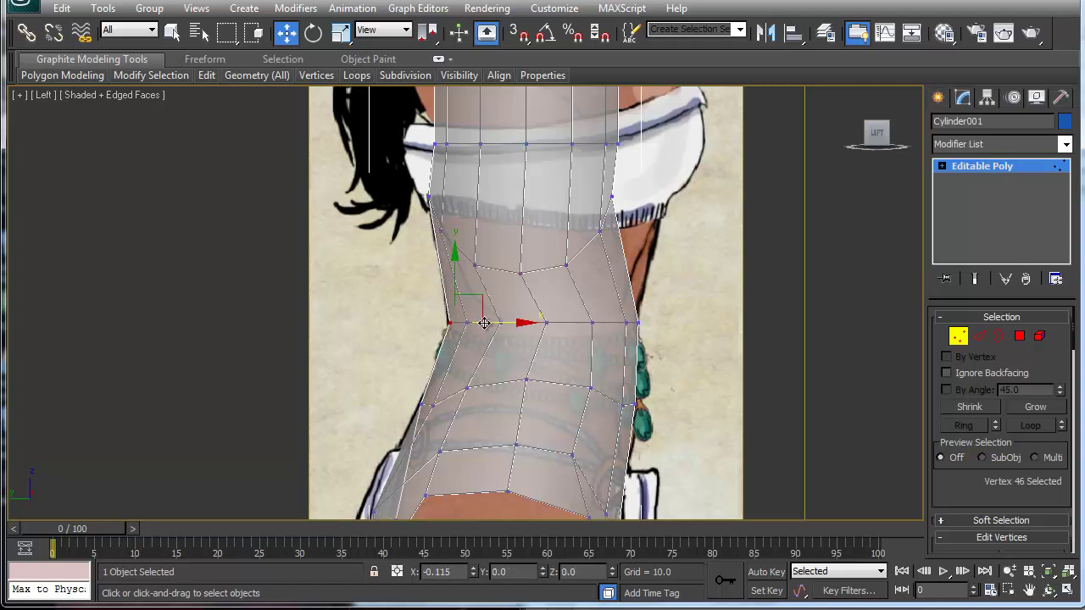
click(464, 317)
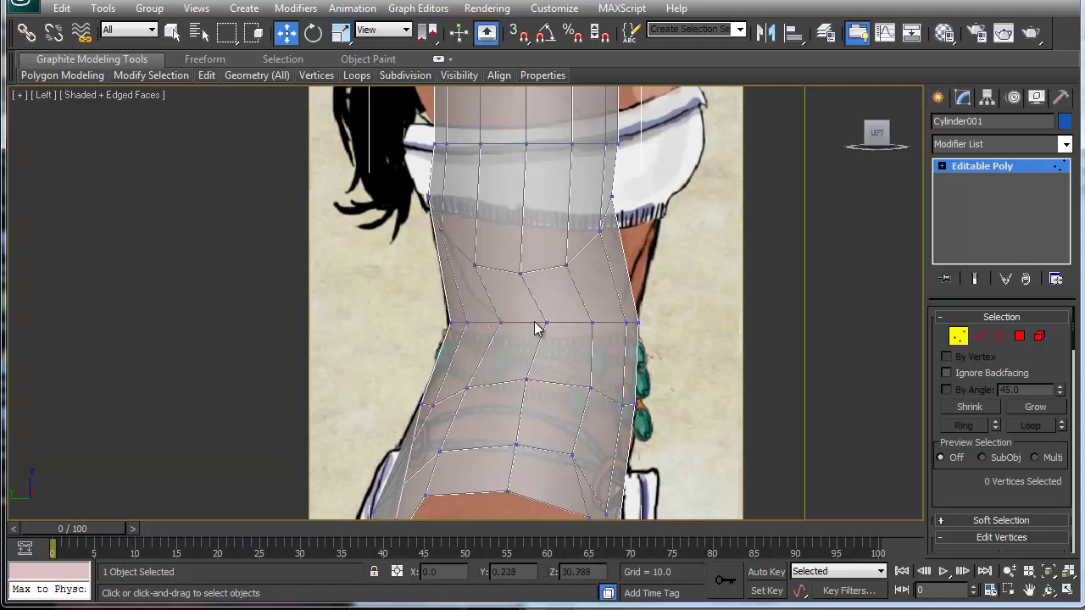
click(625, 320)
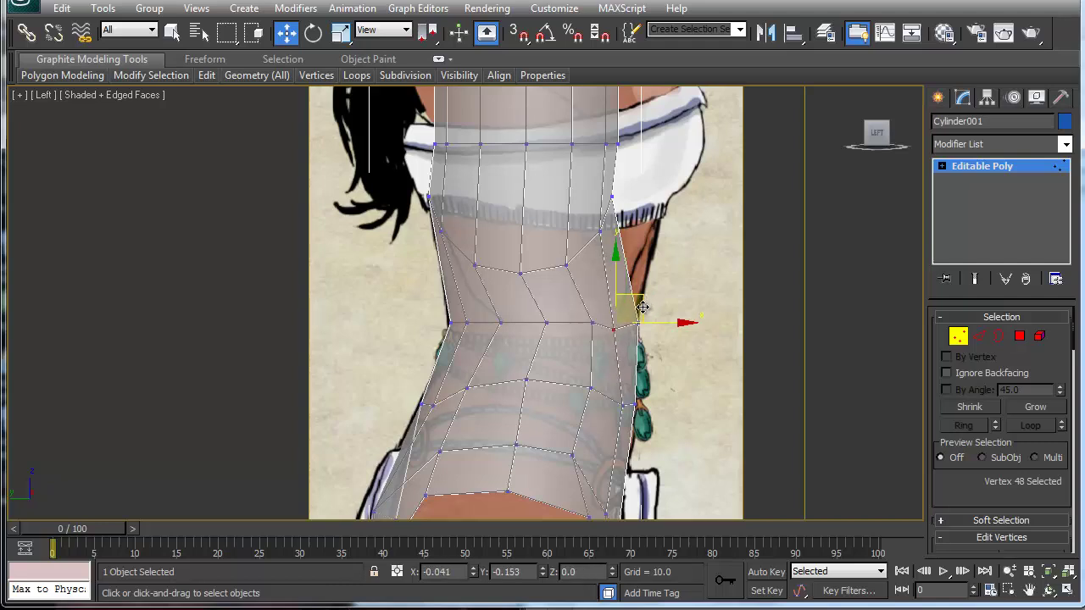
mouse_move(625, 308)
mouse_down()
mouse_move(594, 320)
mouse_move(611, 305)
mouse_up()
click(594, 324)
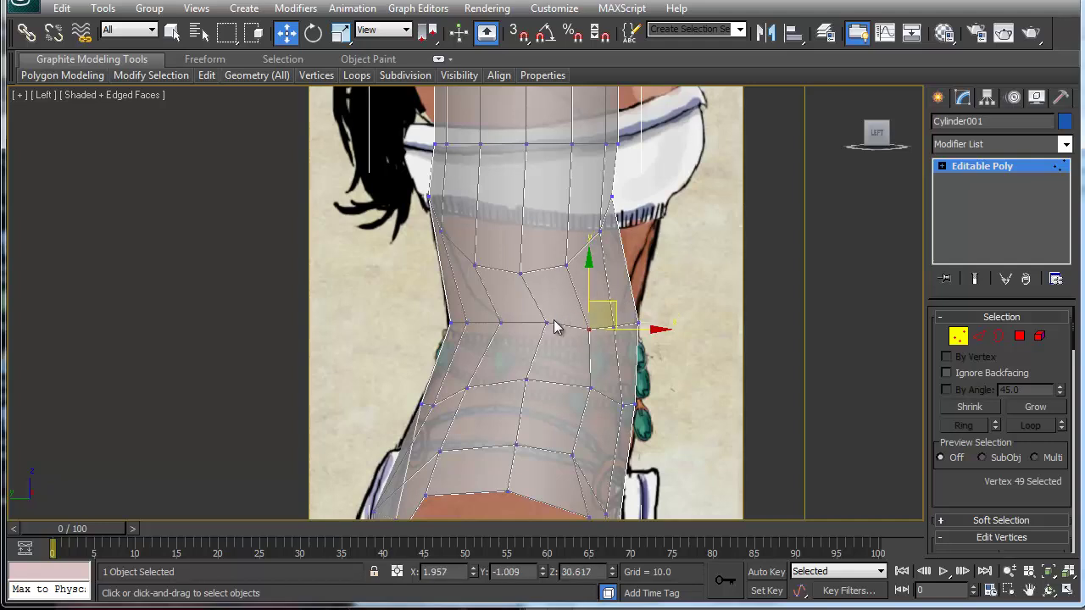
drag(547, 323, 462, 327)
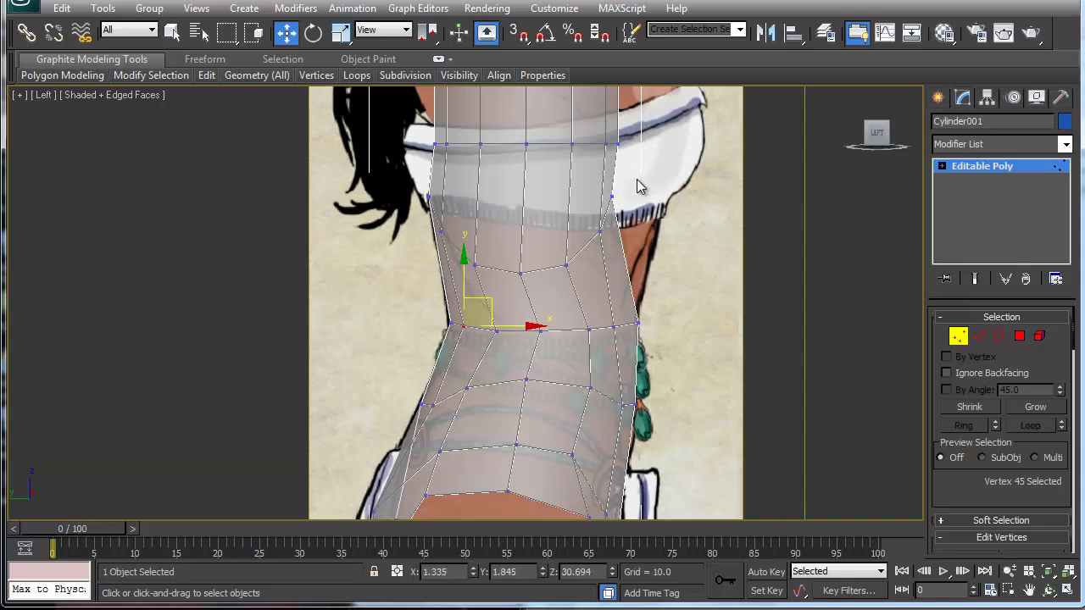
- Move the four front and side vertices of the row below the bust forward about 1.2 to match the reference outline
drag(635, 182, 515, 303)
click(628, 229)
drag(631, 240, 685, 243)
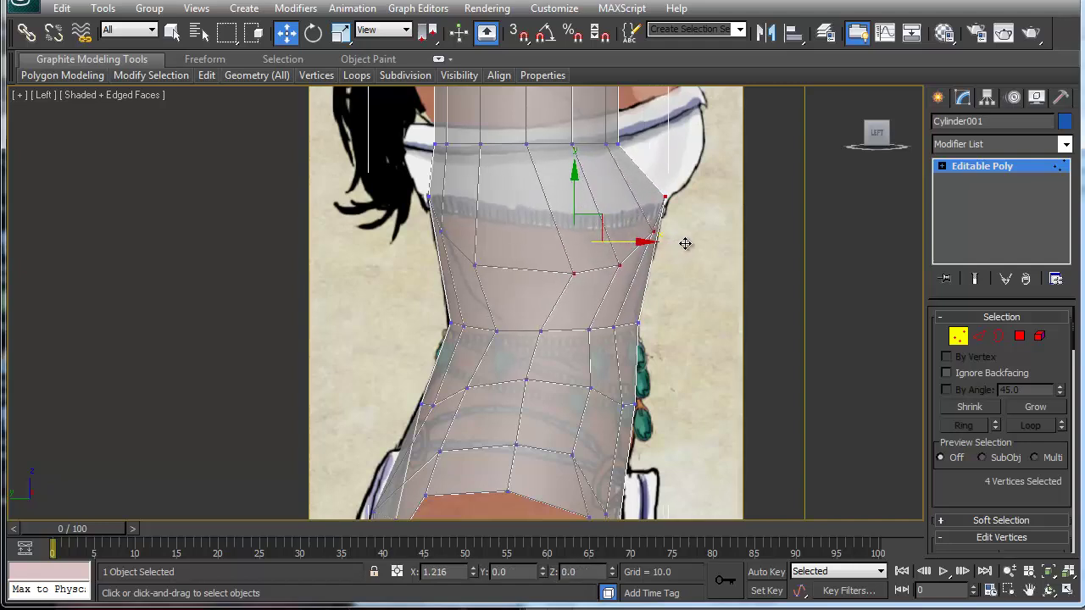
- Even out the row below the bust by moving its inner front and side vertices backward and its inner rear vertices forward
click(635, 259)
click(655, 230)
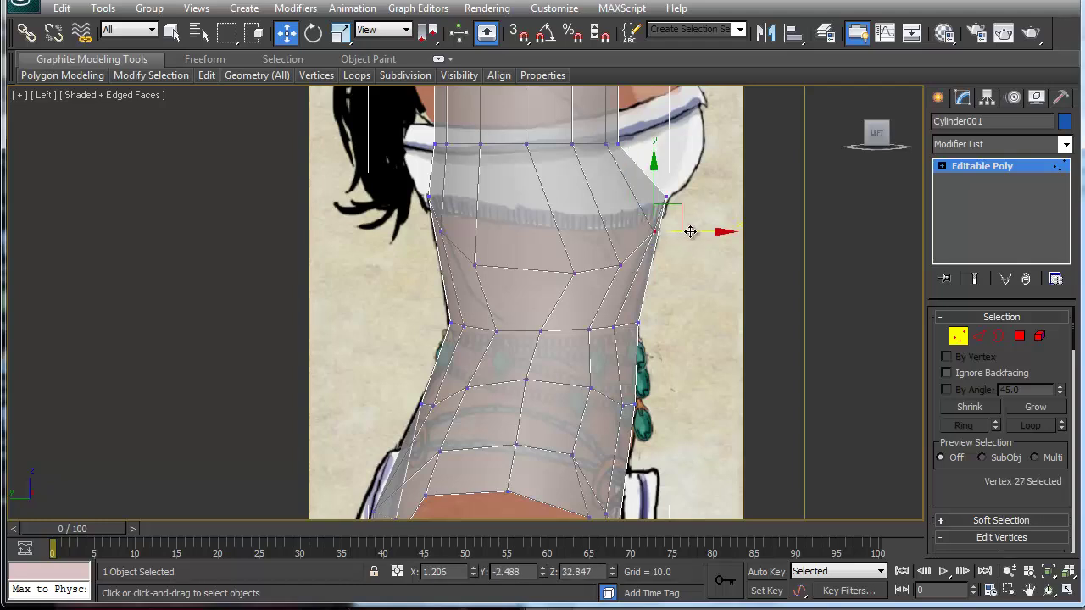
click(615, 266)
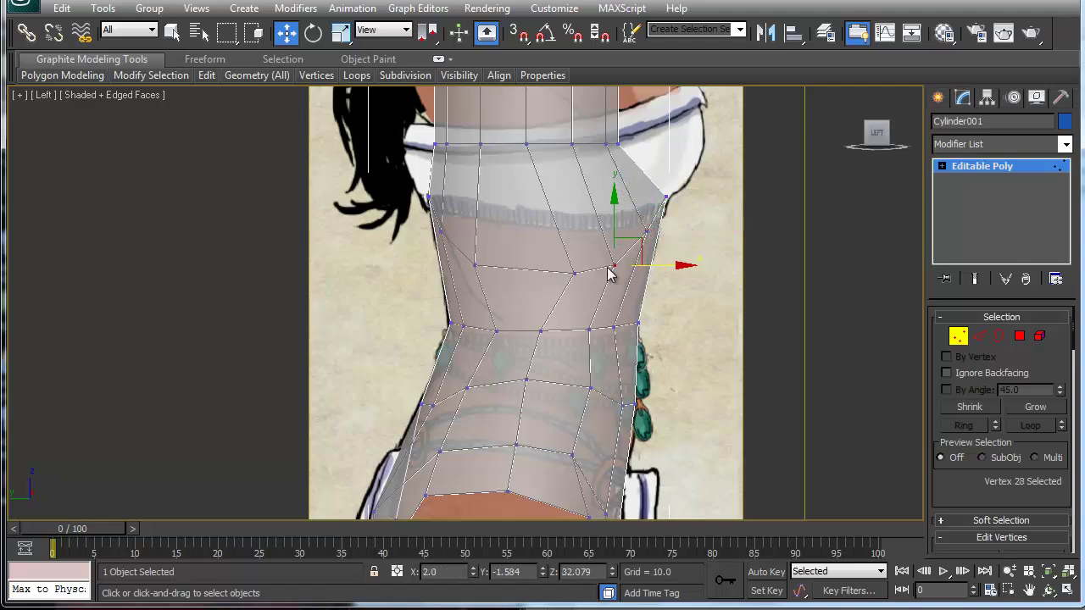
drag(574, 273, 544, 274)
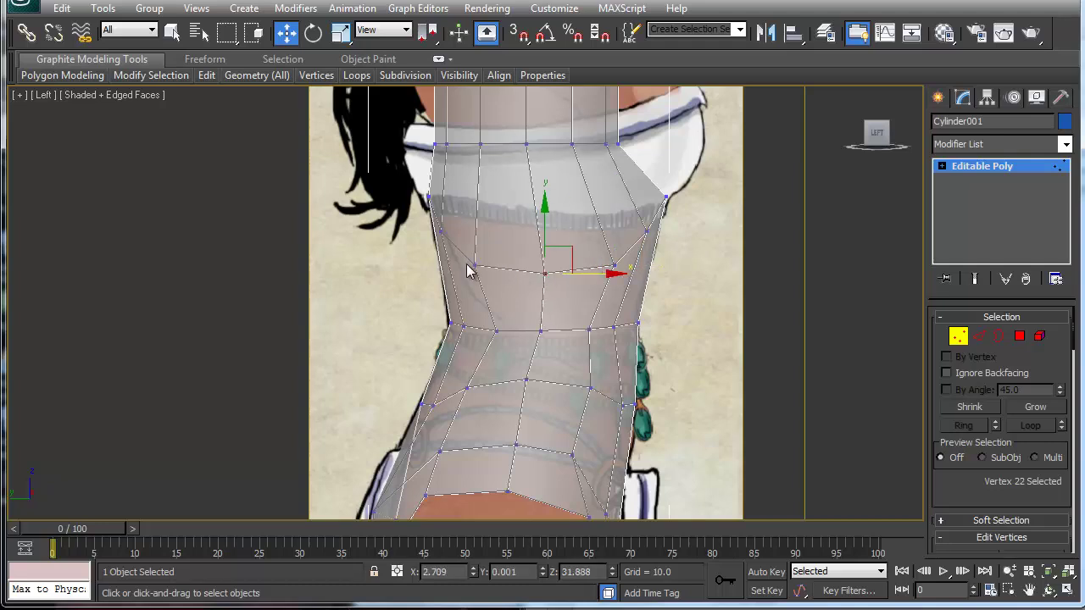
drag(471, 268, 490, 266)
click(443, 232)
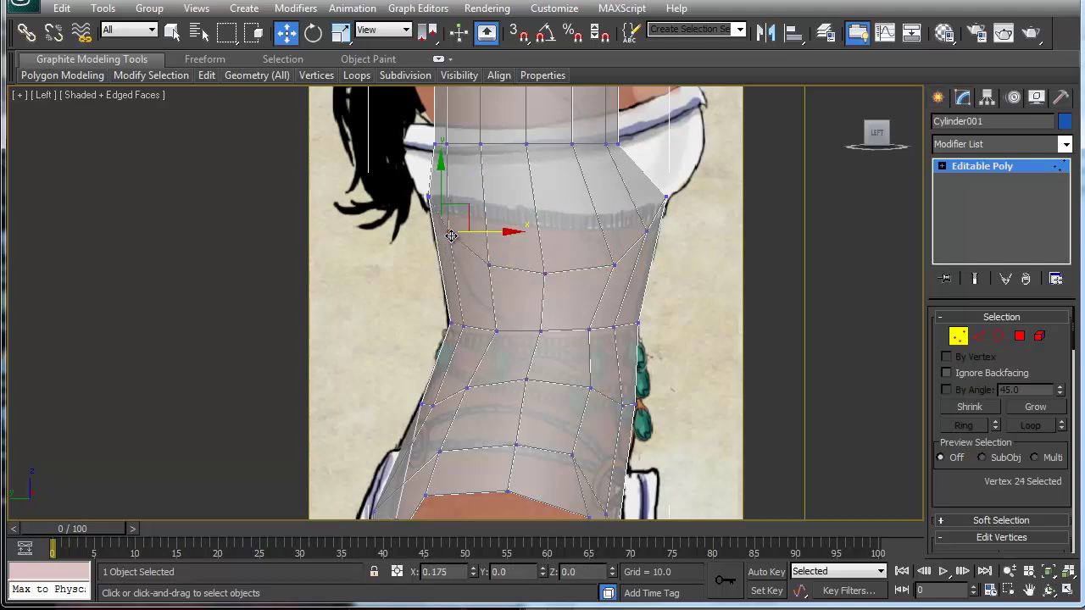
drag(450, 235, 460, 236)
click(461, 328)
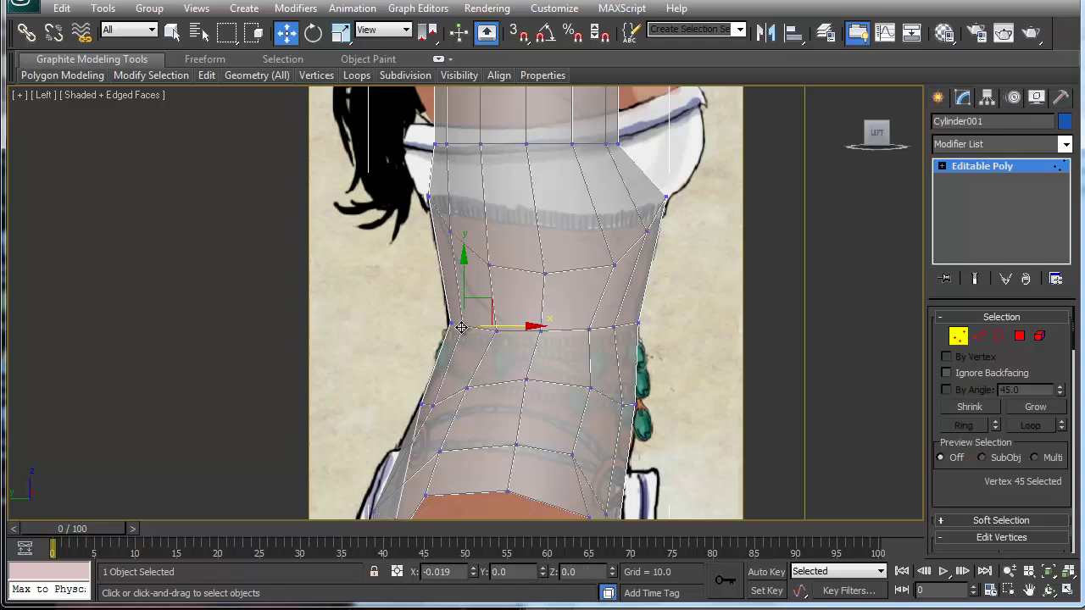
- Move the bust row's three rear vertices backward to about Y 2.71 and its side vertex forward to about Y 0.25
middle_drag(538, 213, 513, 334)
drag(394, 227, 428, 268)
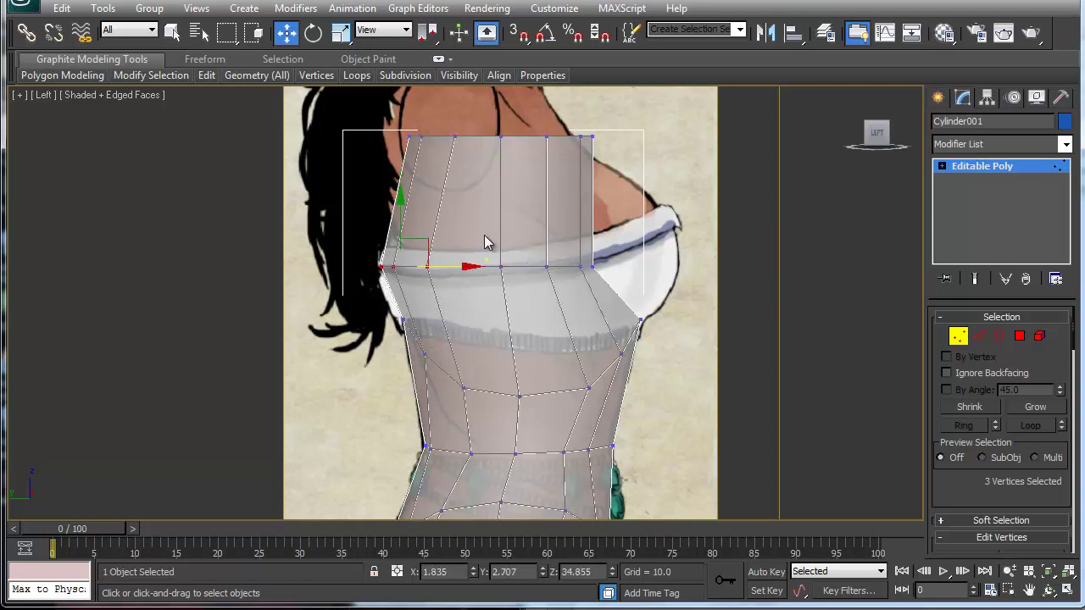
click(500, 268)
drag(534, 268, 545, 279)
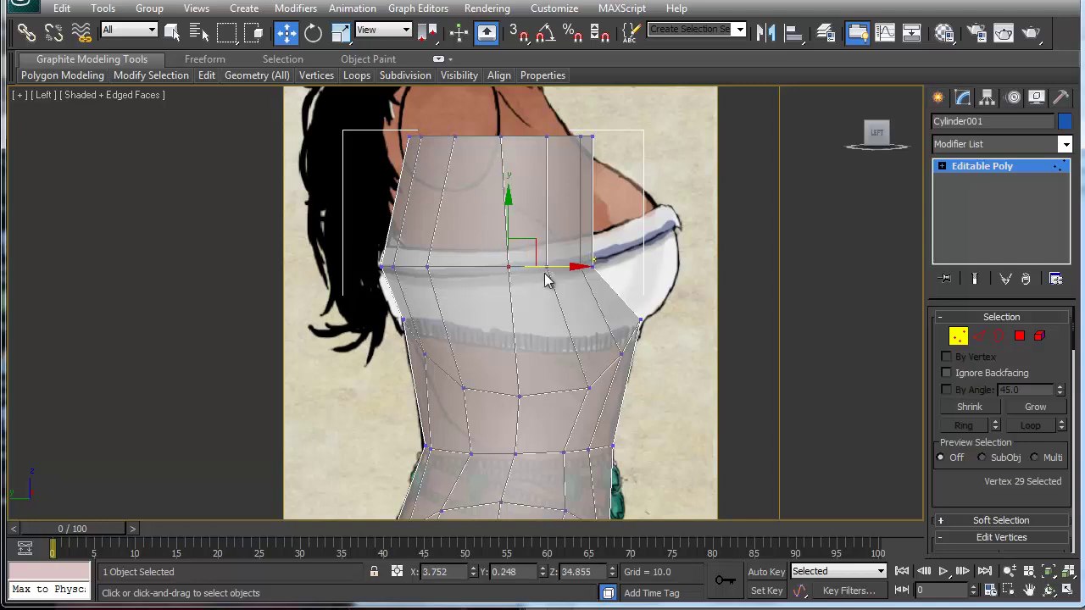
- Move the bust row's three front vertices forward and up to the garment's upper edge, and lower the two off-centre ones into a smooth curve
drag(605, 248, 601, 276)
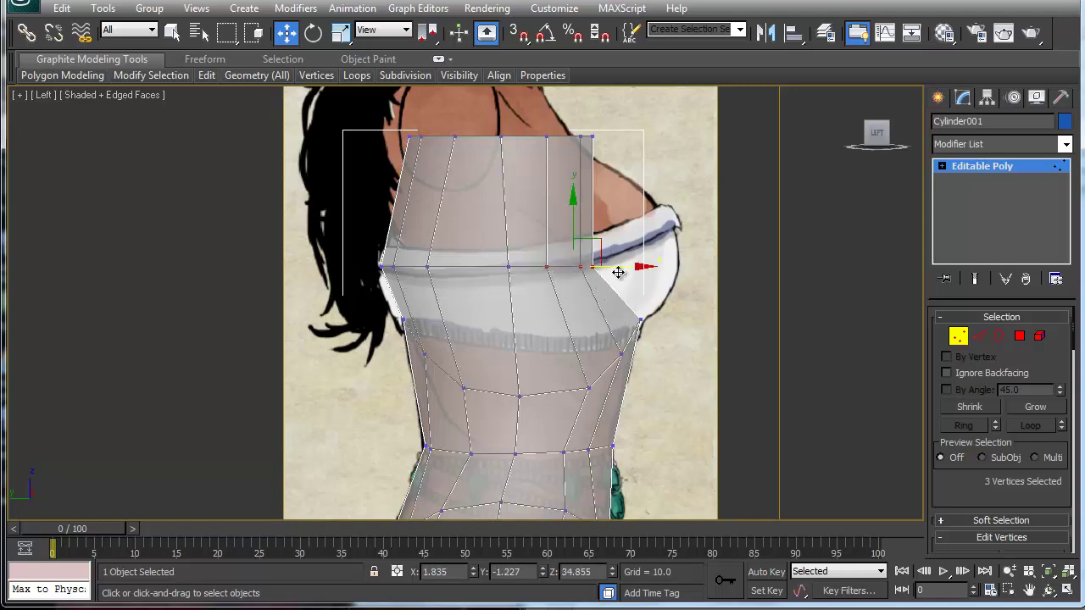
drag(620, 269, 649, 259)
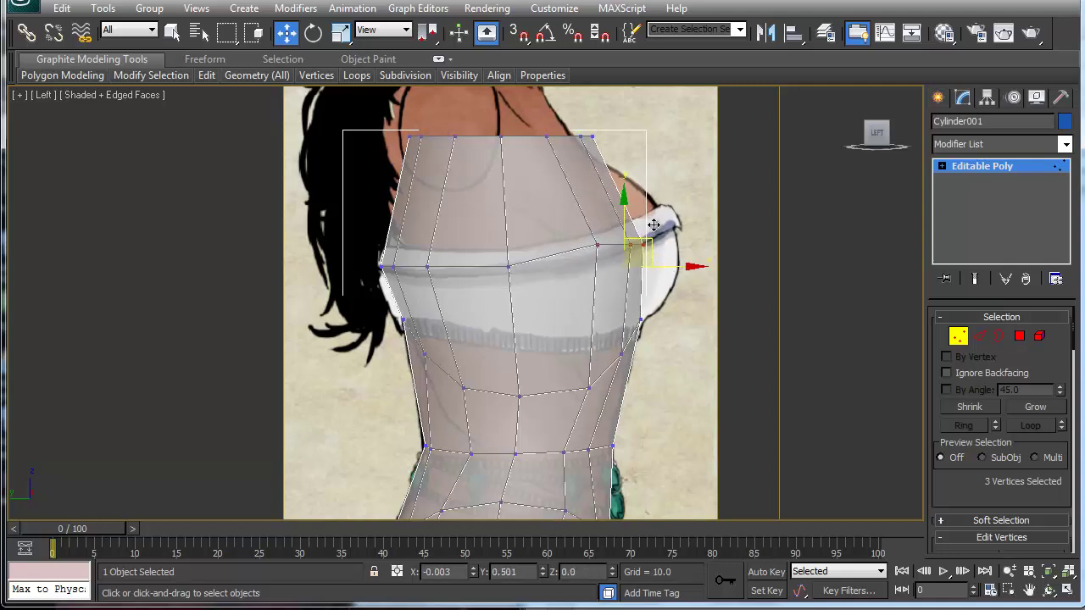
click(593, 246)
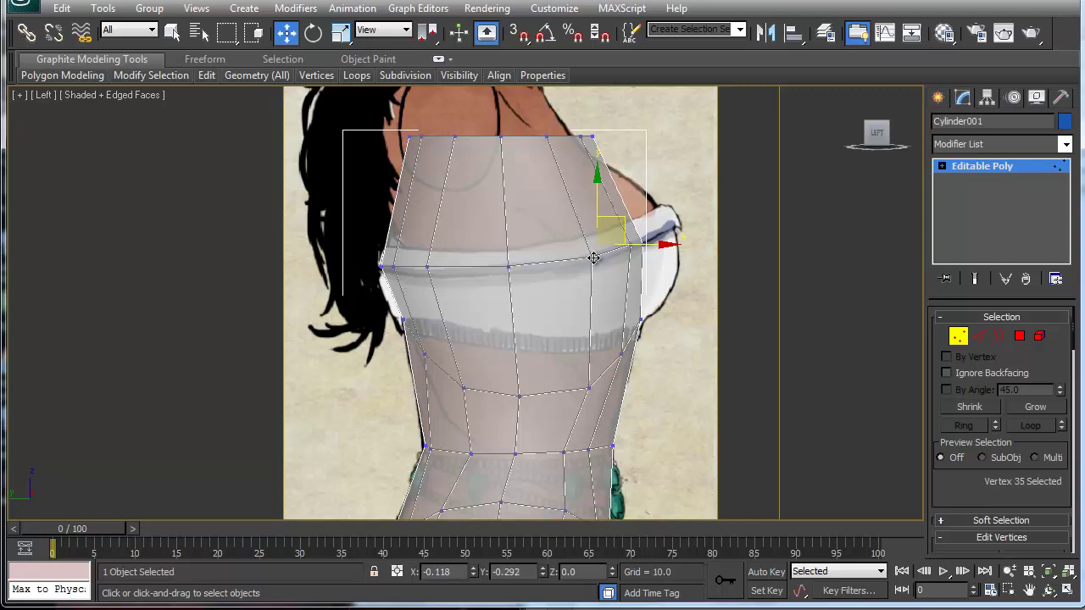
click(630, 246)
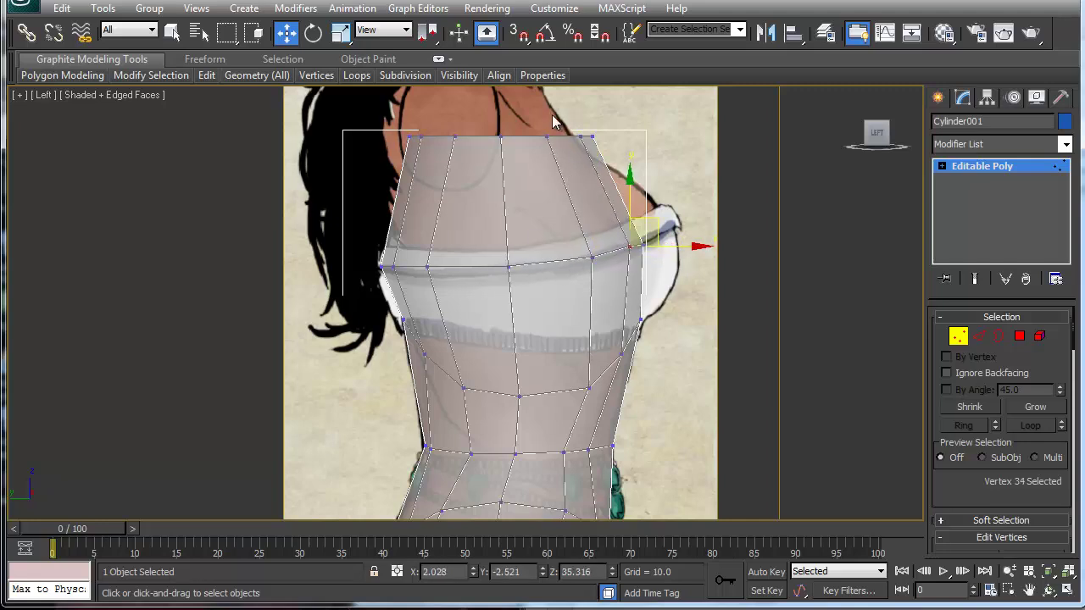
- Move the front vertices of the top row backward and slightly up, and shift the row's side vertex back to about Y 0.58, Z 37.87
drag(606, 163, 607, 163)
drag(613, 116, 572, 110)
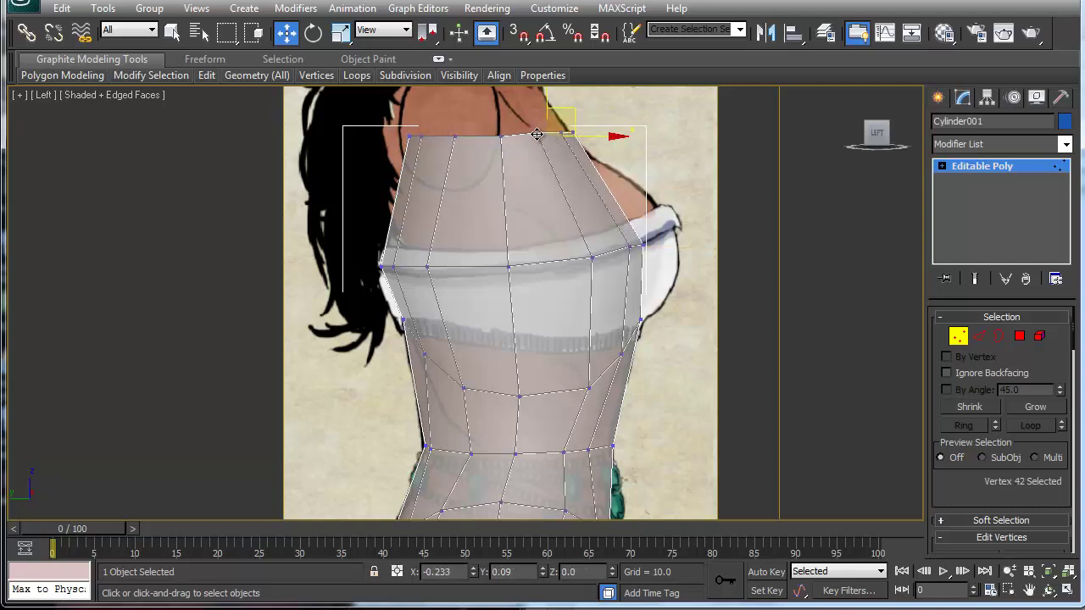
click(492, 134)
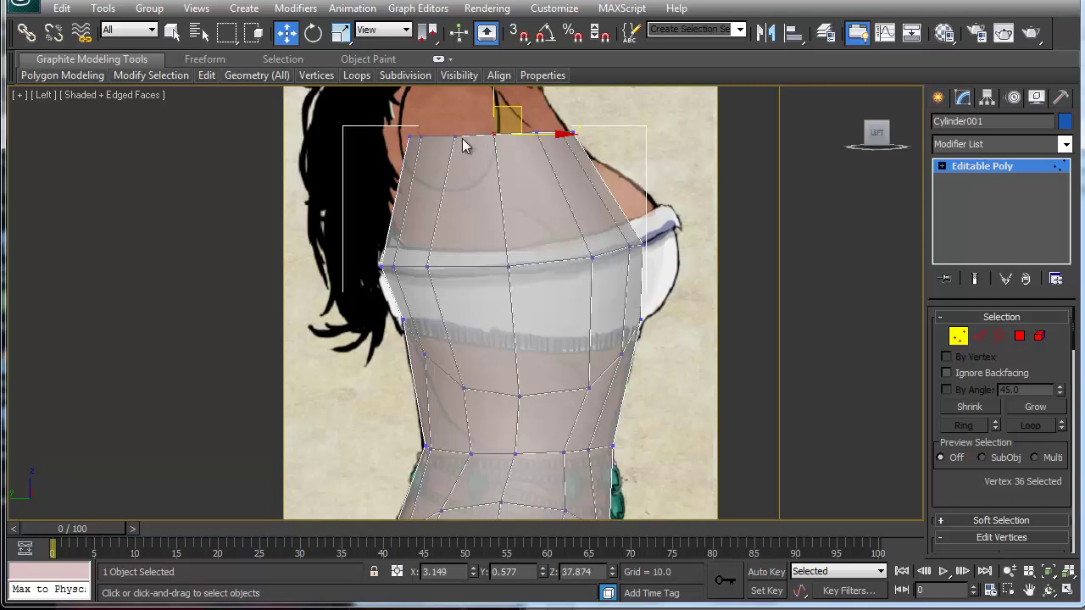
- Move the top row's rear centre-line vertex backward about 0.87, and spread the neighbouring rear vertices backward to follow it
click(422, 136)
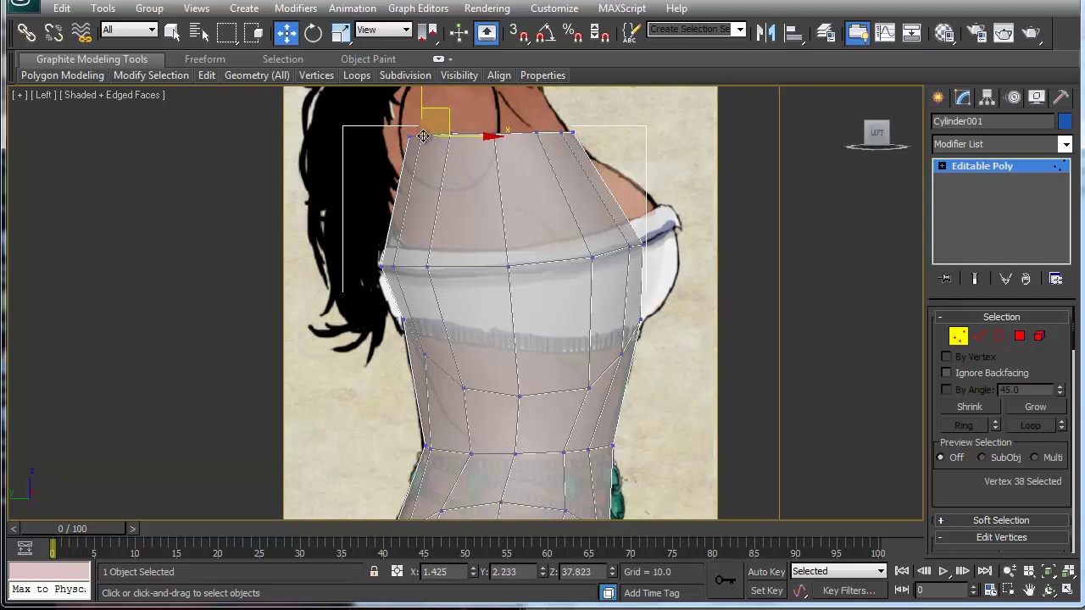
click(410, 135)
drag(410, 136, 371, 138)
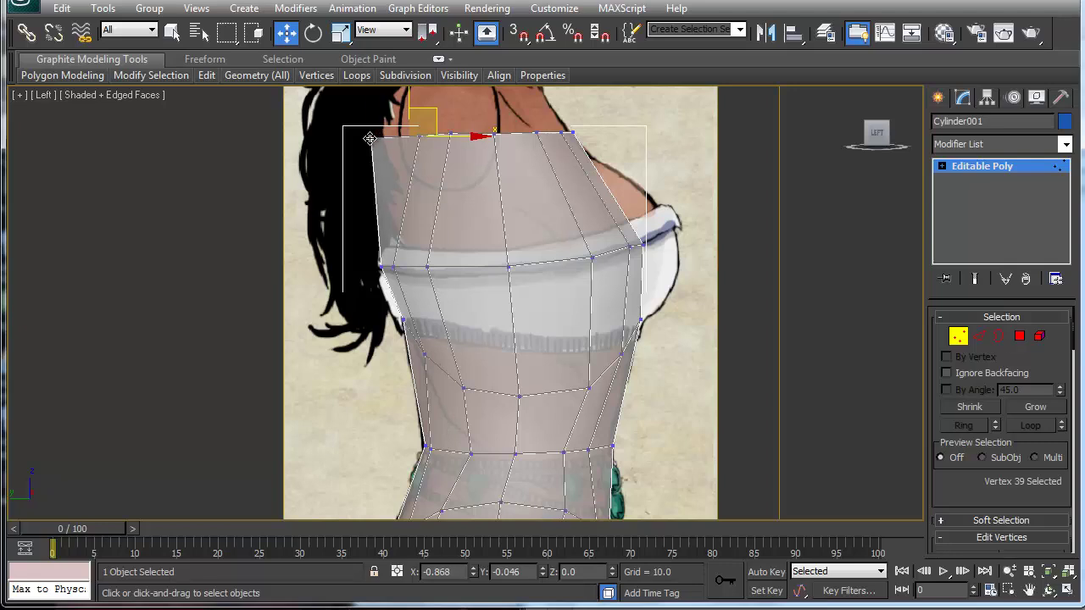
click(418, 135)
mouse_move(421, 137)
mouse_down()
mouse_move(404, 138)
mouse_move(441, 134)
mouse_move(424, 134)
mouse_up()
click(576, 295)
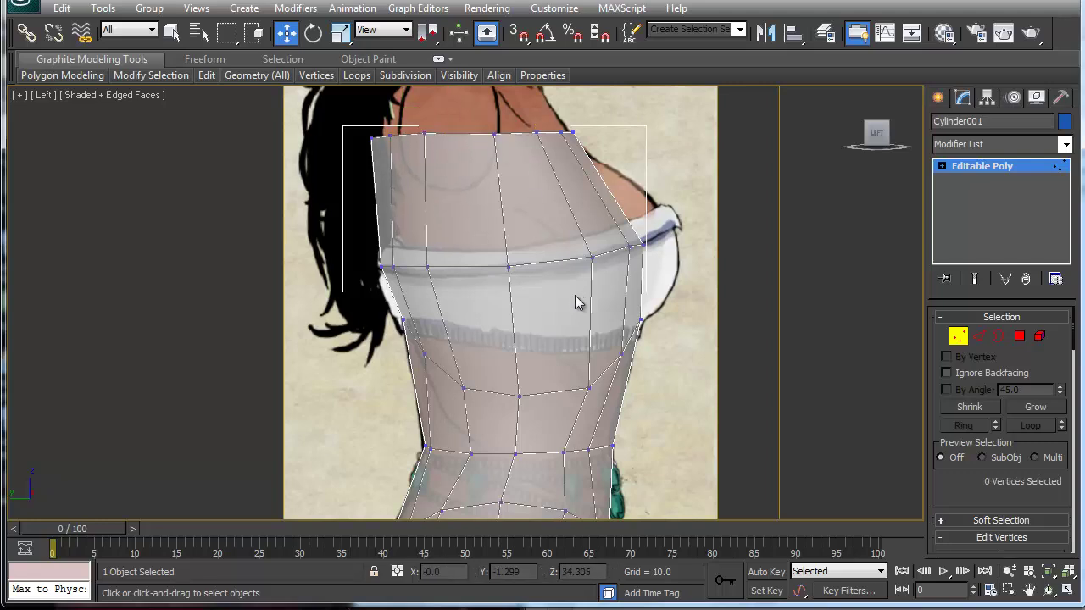
- Examine the torso mesh from an angled perspective, both opaque and see-through, and compare it closely with the front reference image
middle_drag(559, 388, 548, 340)
key(alt+w)
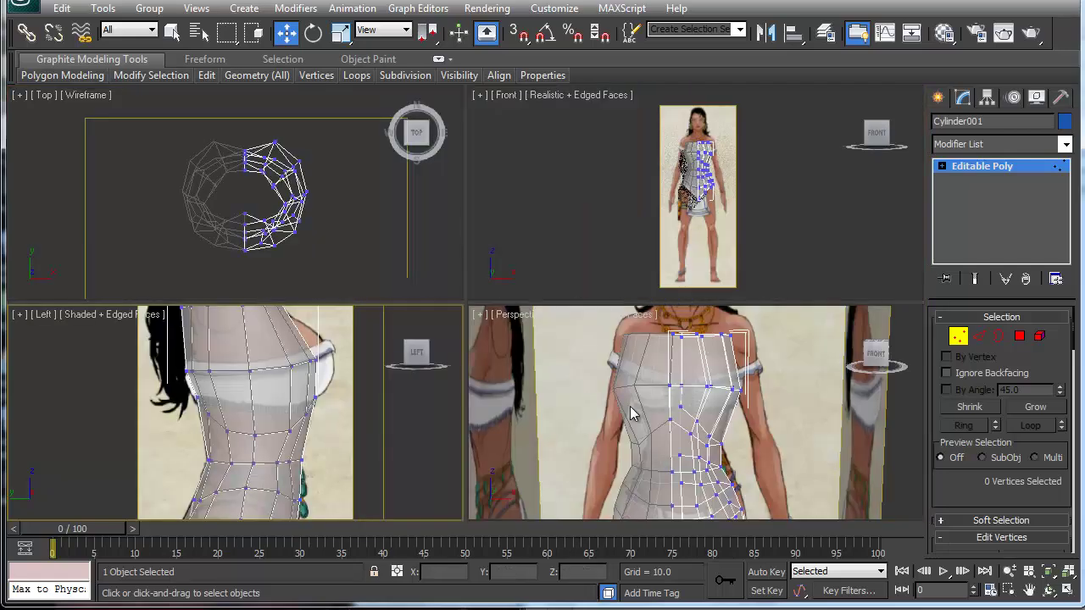
alt+middle_drag(639, 426, 687, 429)
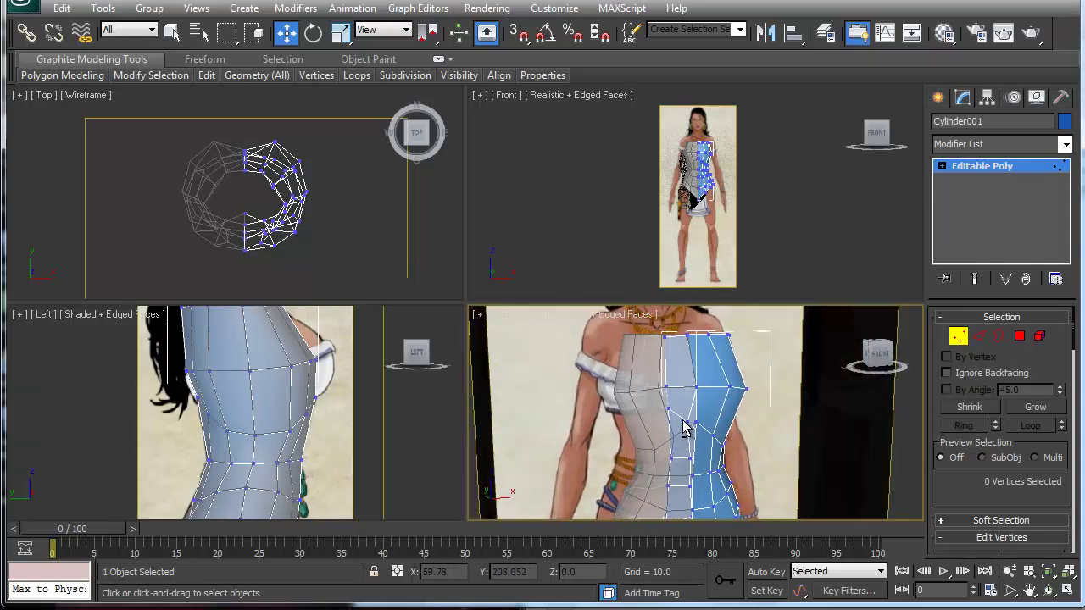
key(alt+x)
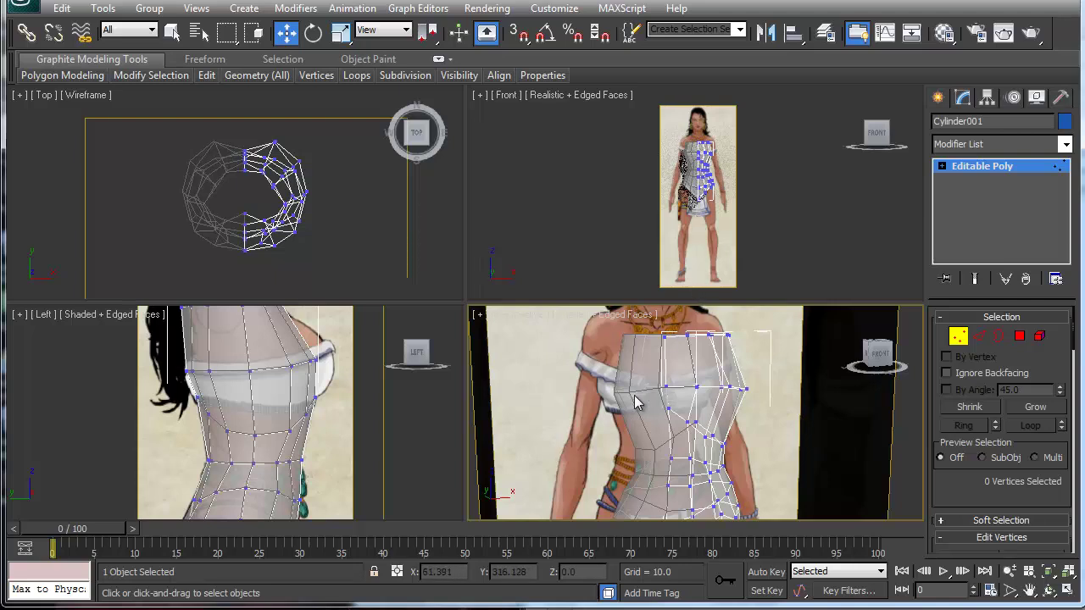
middle_drag(668, 176, 668, 196)
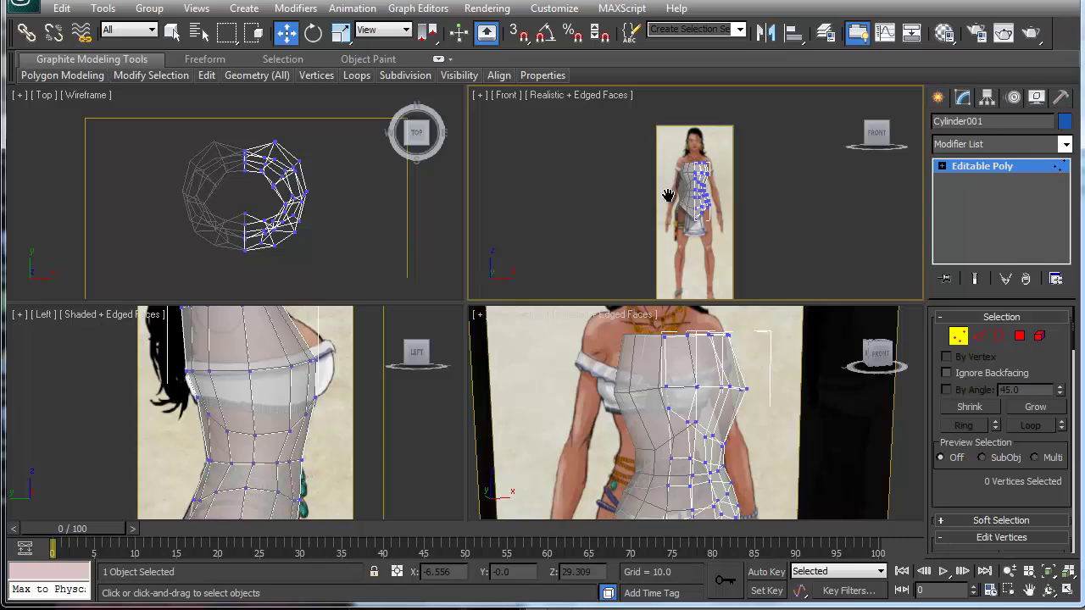
scroll(666, 200, up, 2)
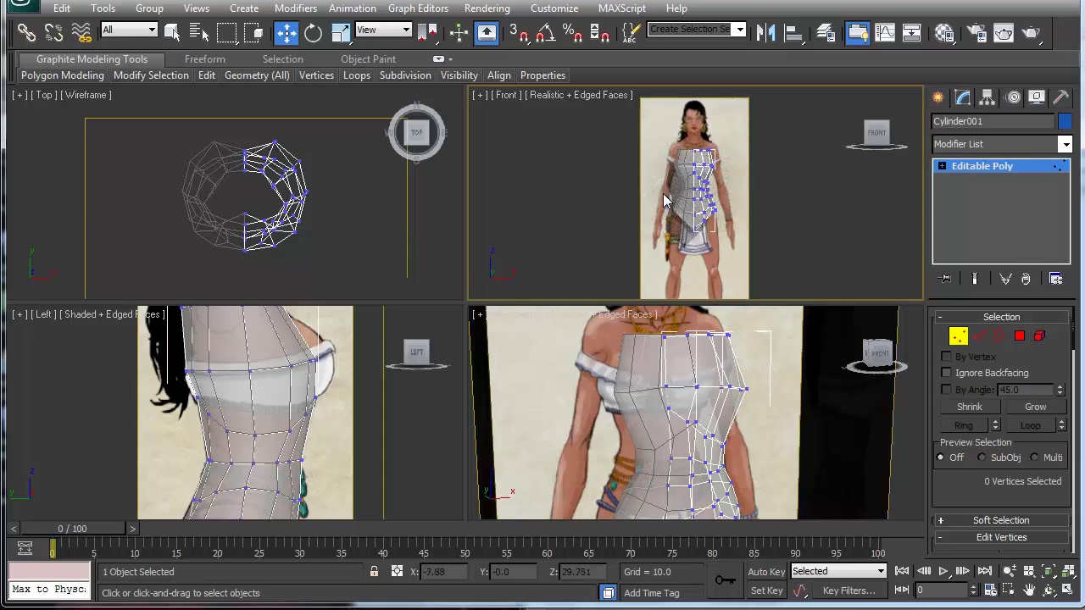
key(alt+w)
scroll(567, 323, up, 4)
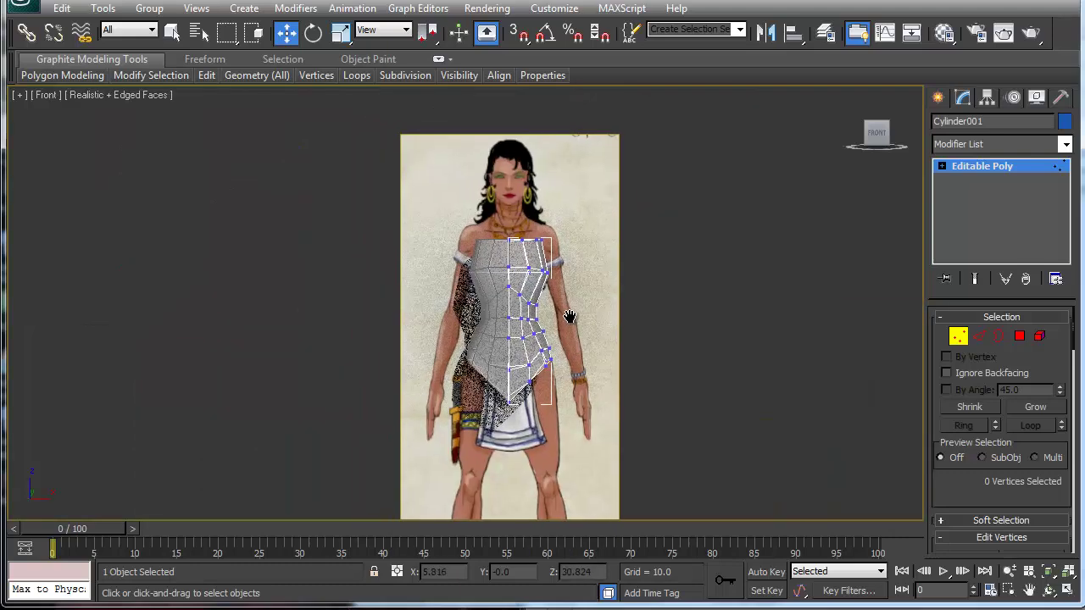
scroll(566, 322, up, 3)
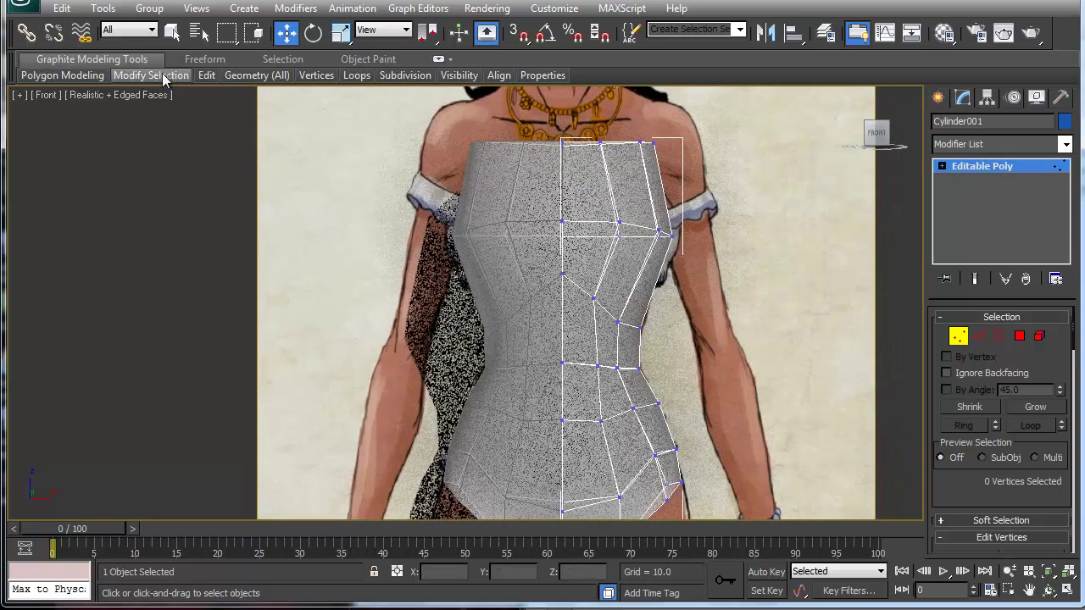
- Switch the front view to the Shaded style, and nudge the bust row's second rear vertex to about X 2.0, Z 34.96
mouse_move(157, 75)
click(90, 95)
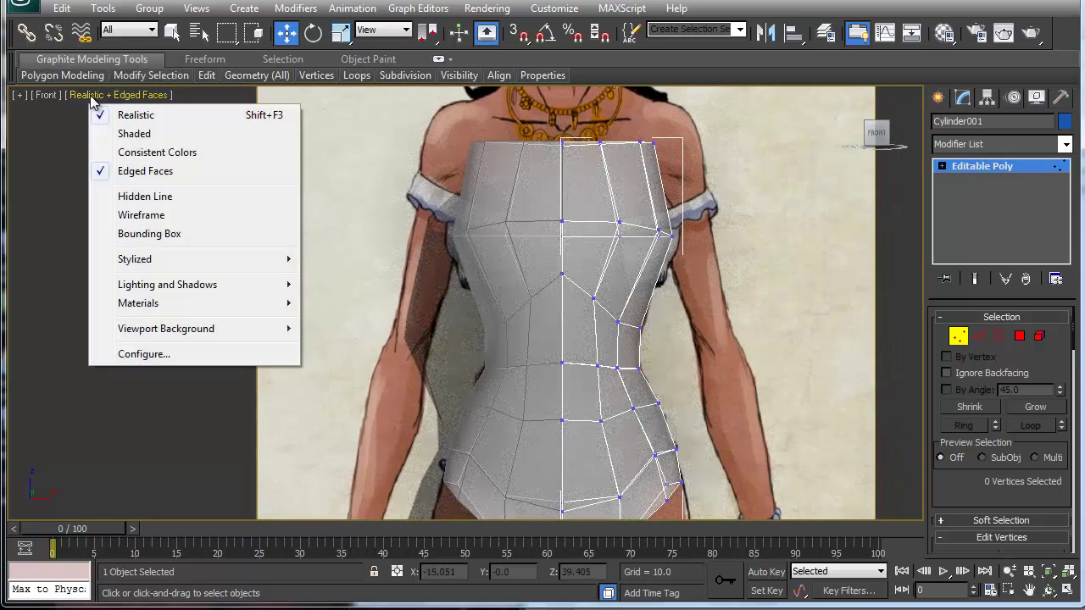
click(110, 134)
middle_drag(551, 269, 439, 286)
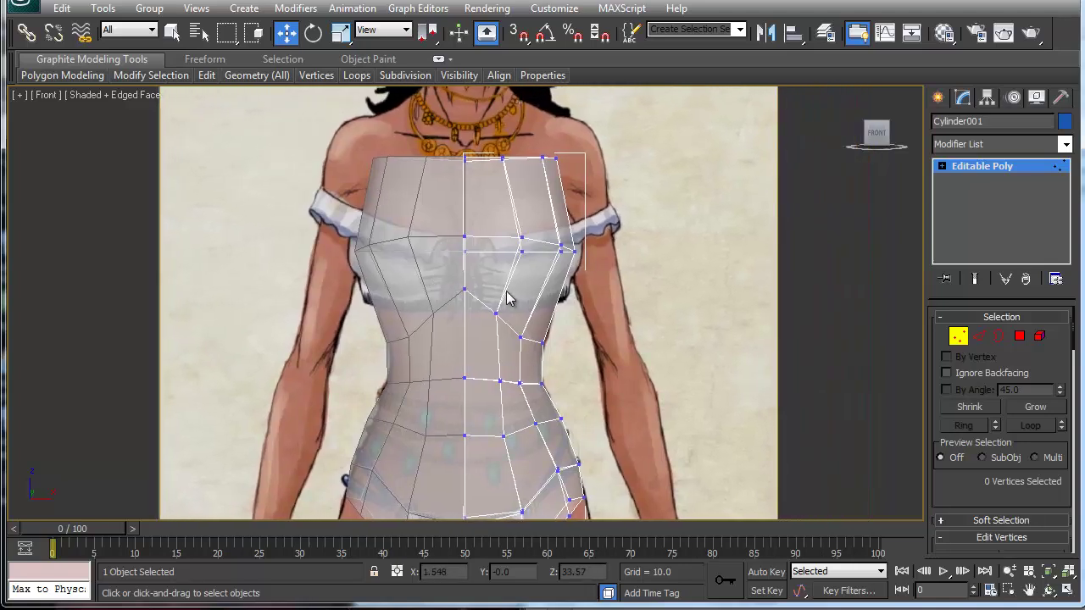
click(522, 250)
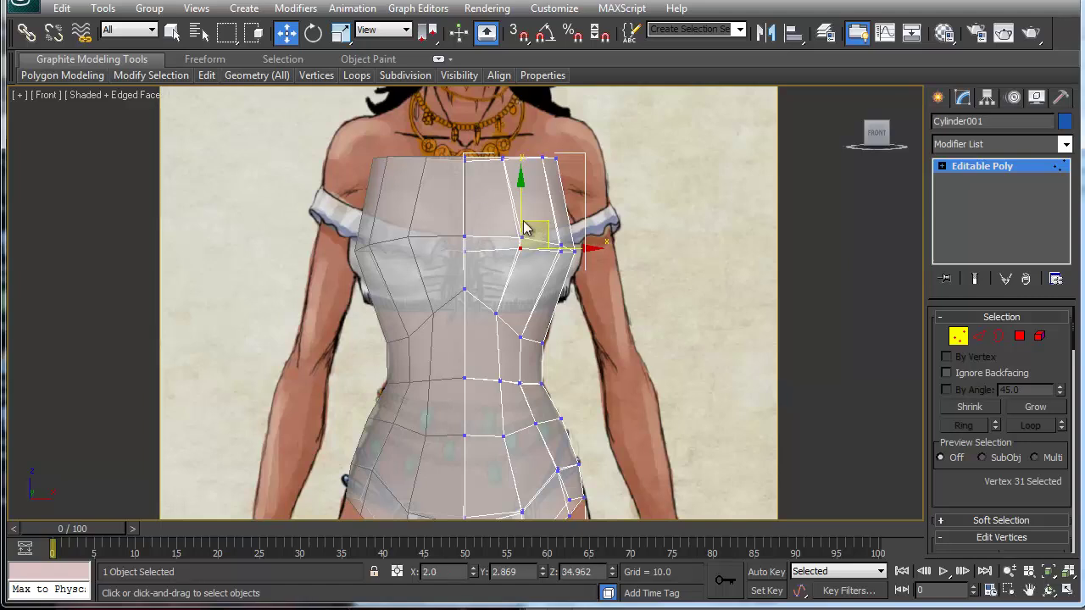
click(580, 122)
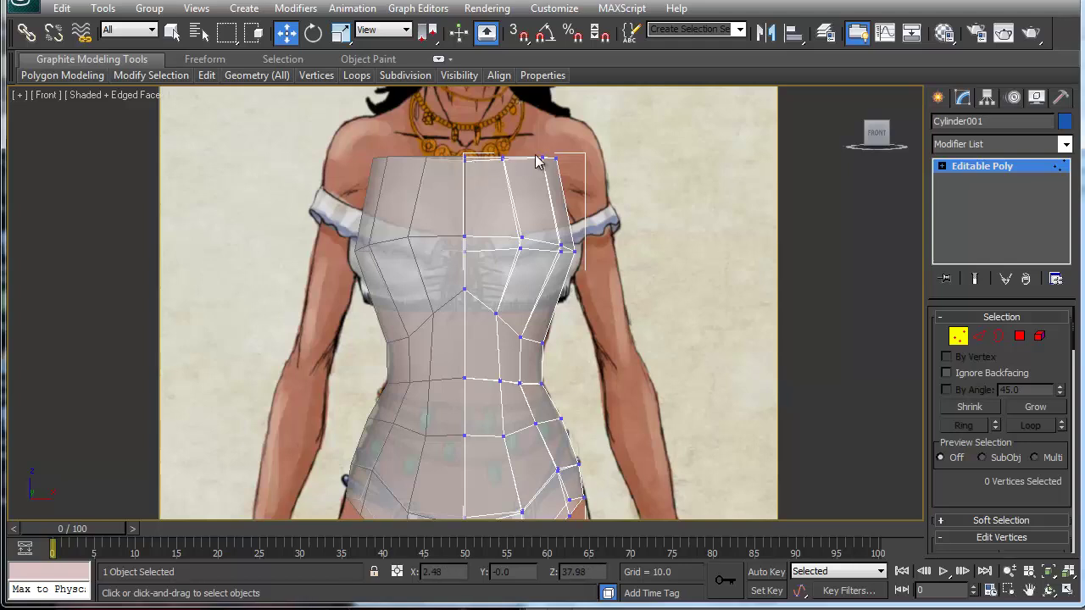
- Compare the whole torso mesh with the front reference image, and examine its front and side from an angled perspective
scroll(490, 400, down, 5)
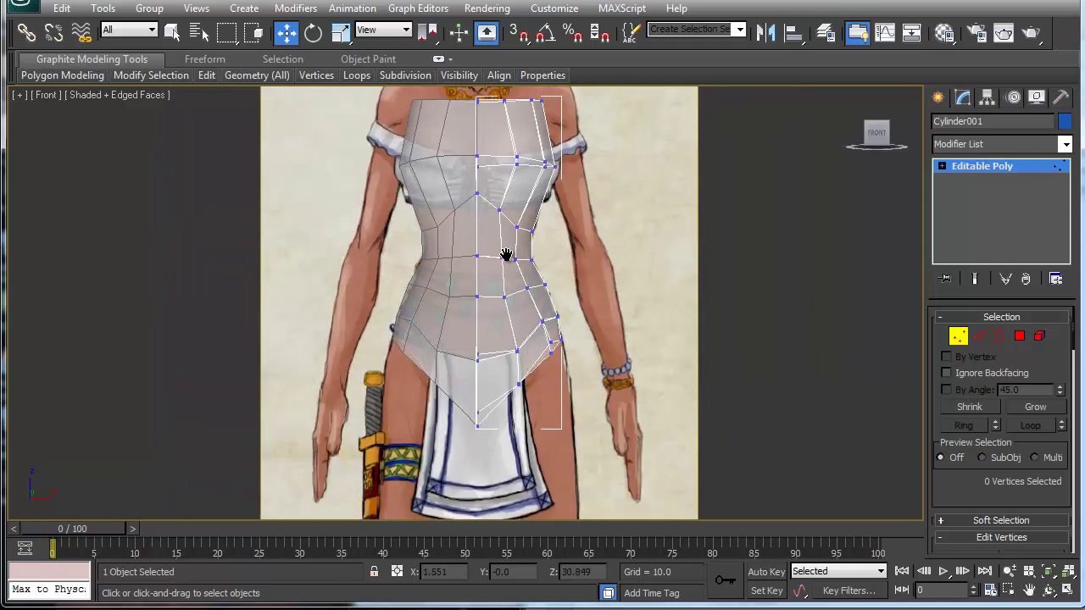
middle_drag(475, 407, 484, 439)
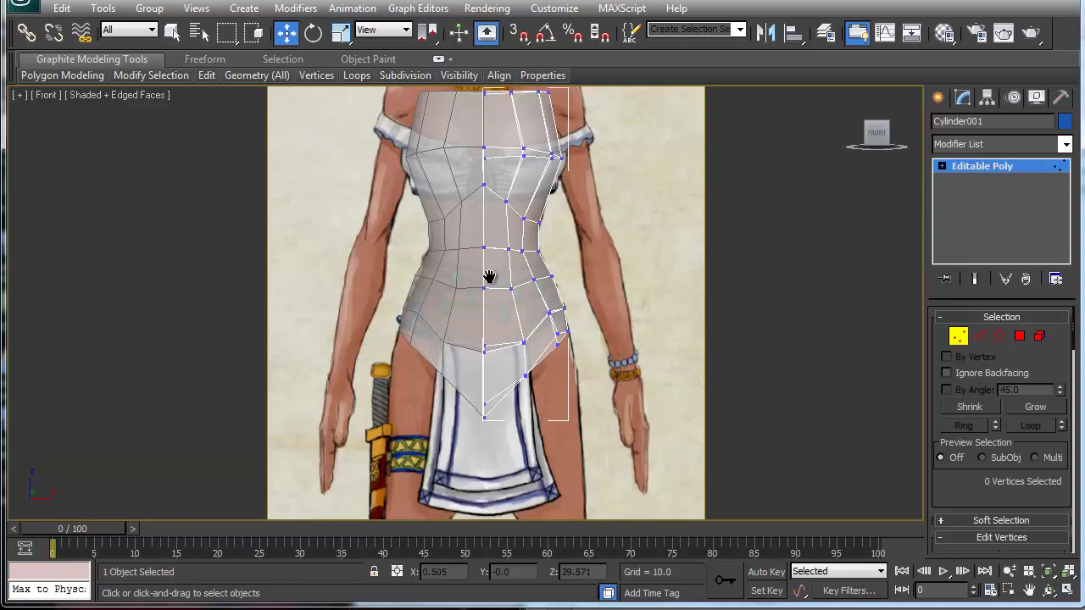
middle_drag(492, 279, 490, 287)
key(alt+w)
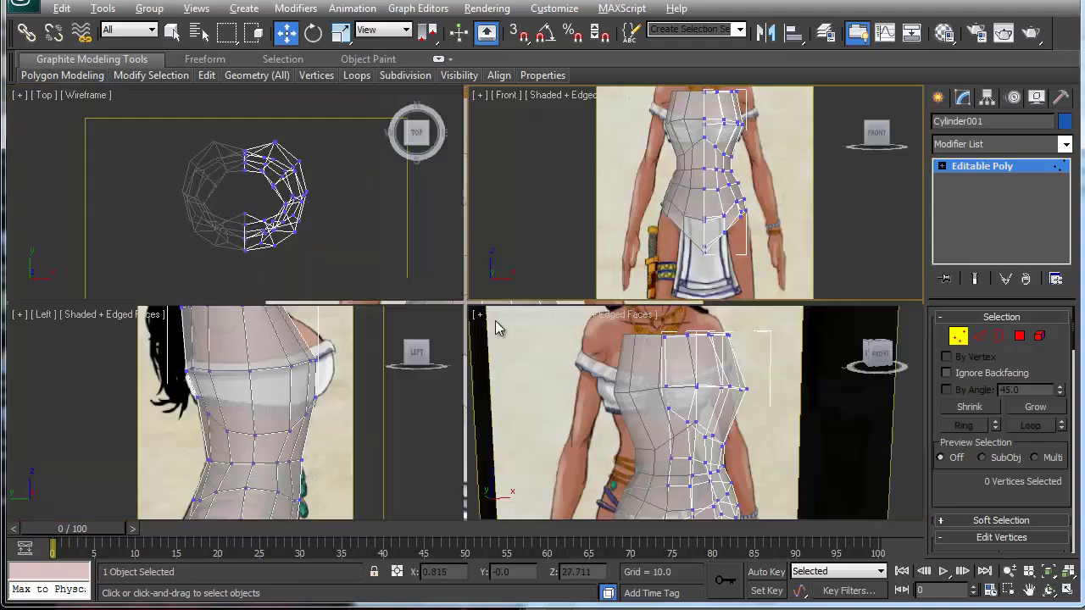
scroll(646, 405, up, 3)
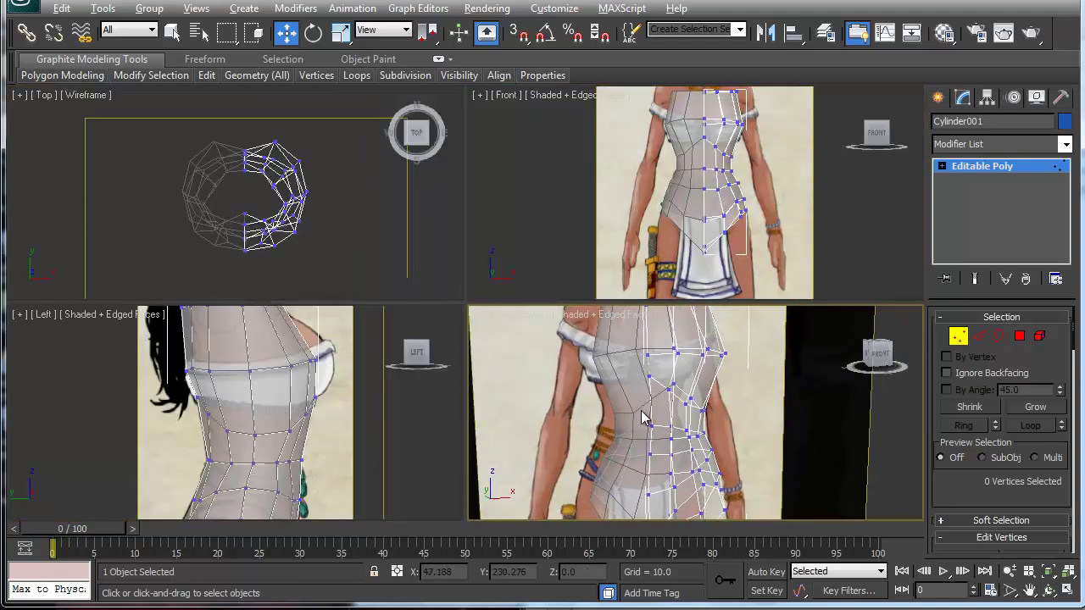
key(alt+w)
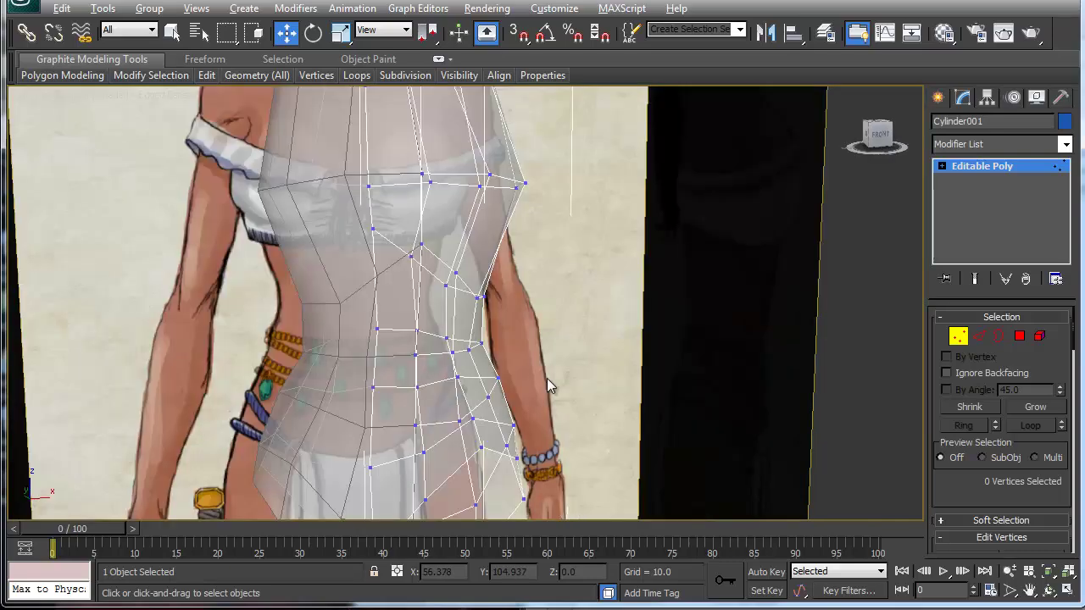
scroll(462, 382, up, 2)
mouse_move(462, 381)
alt+middle_down()
mouse_move(485, 376)
mouse_move(381, 379)
alt+middle_up()
alt+middle_drag(351, 296, 382, 283)
- Cut a new vertical edge line down the torso's front beside the centre line, from the top edge to the bottom edge
right_click(377, 273)
click(363, 118)
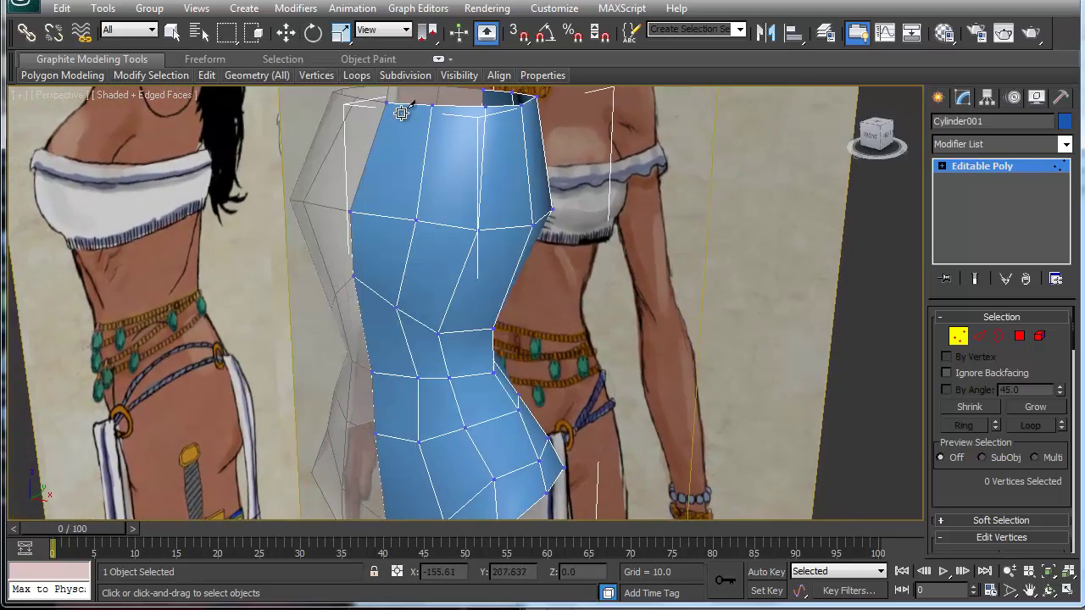
click(413, 104)
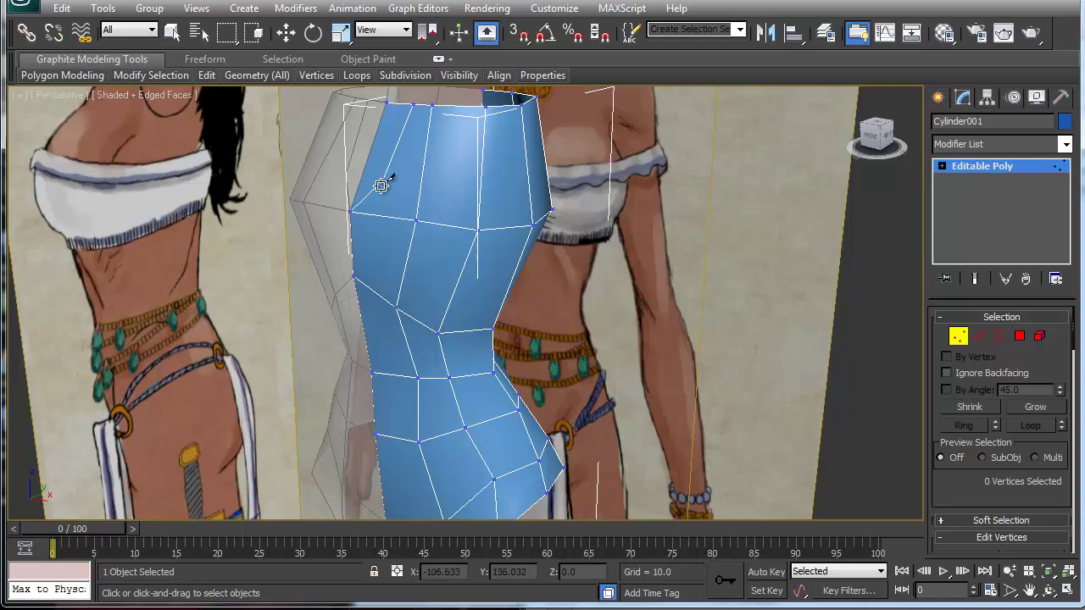
click(359, 212)
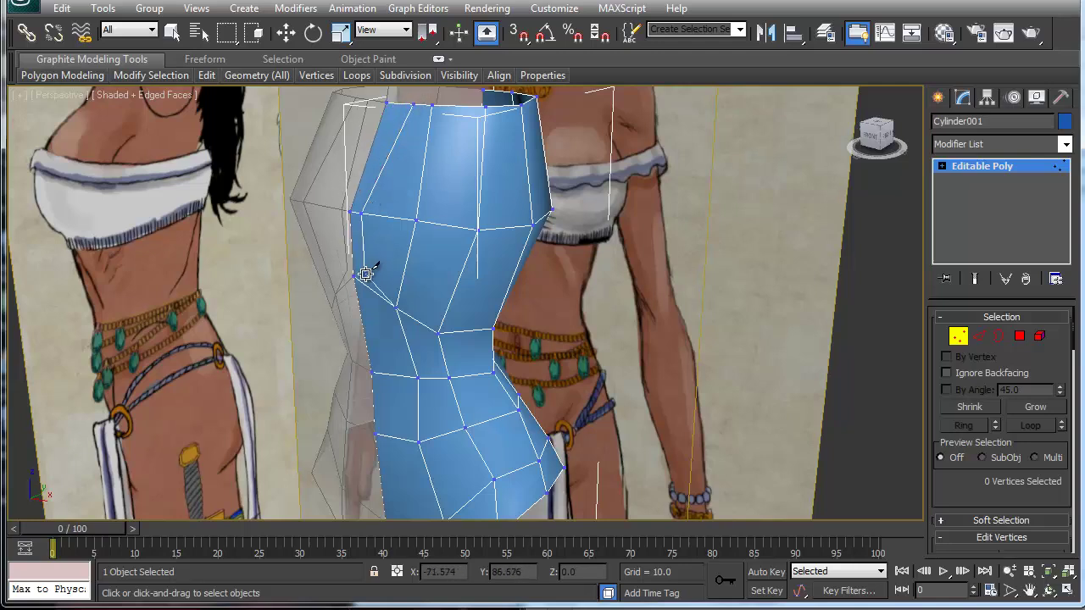
click(386, 373)
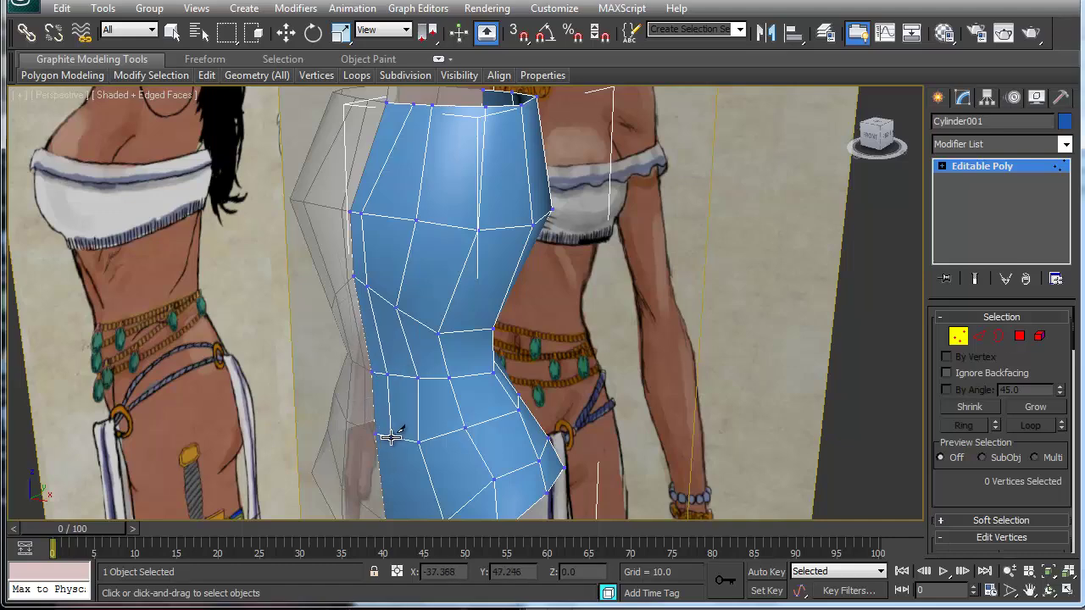
middle_drag(398, 475, 412, 243)
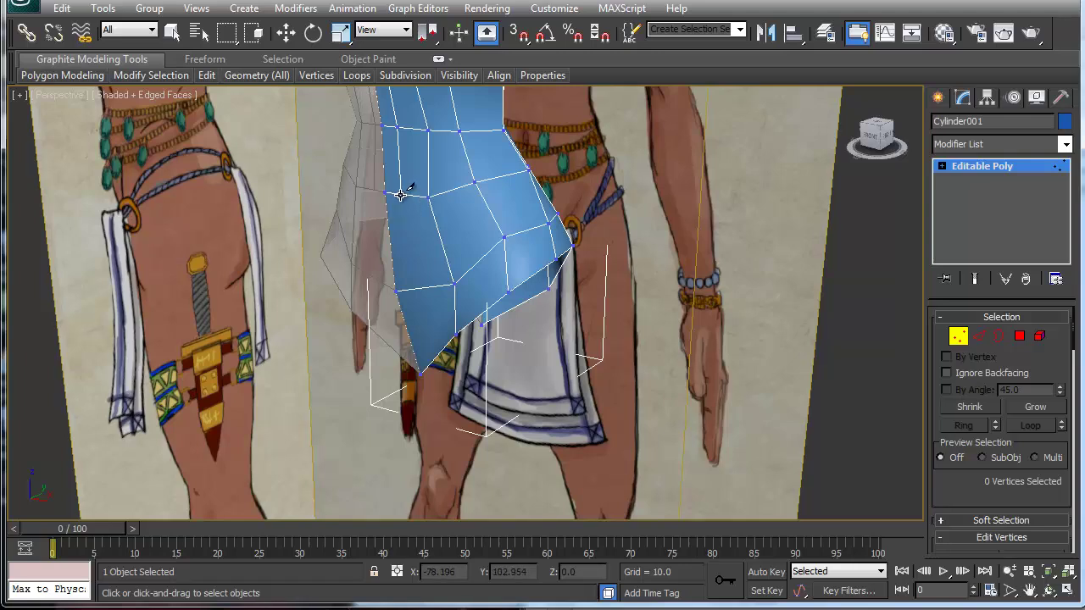
click(400, 195)
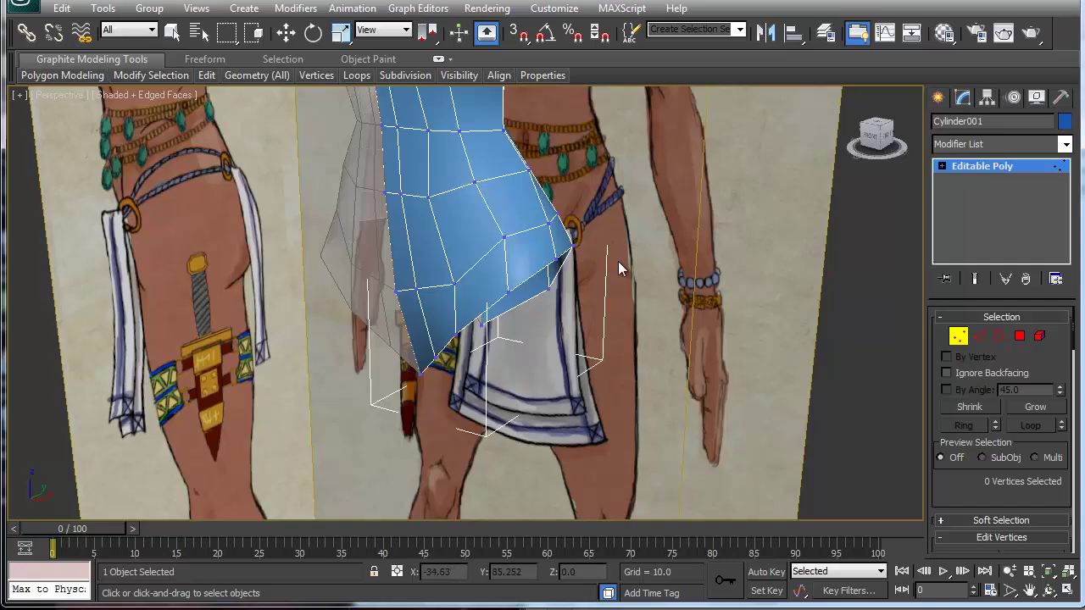
- Cut a matching vertical edge line up the torso's back beside the centre line, from the bottom edge to the top edge
alt+middle_drag(618, 261, 412, 269)
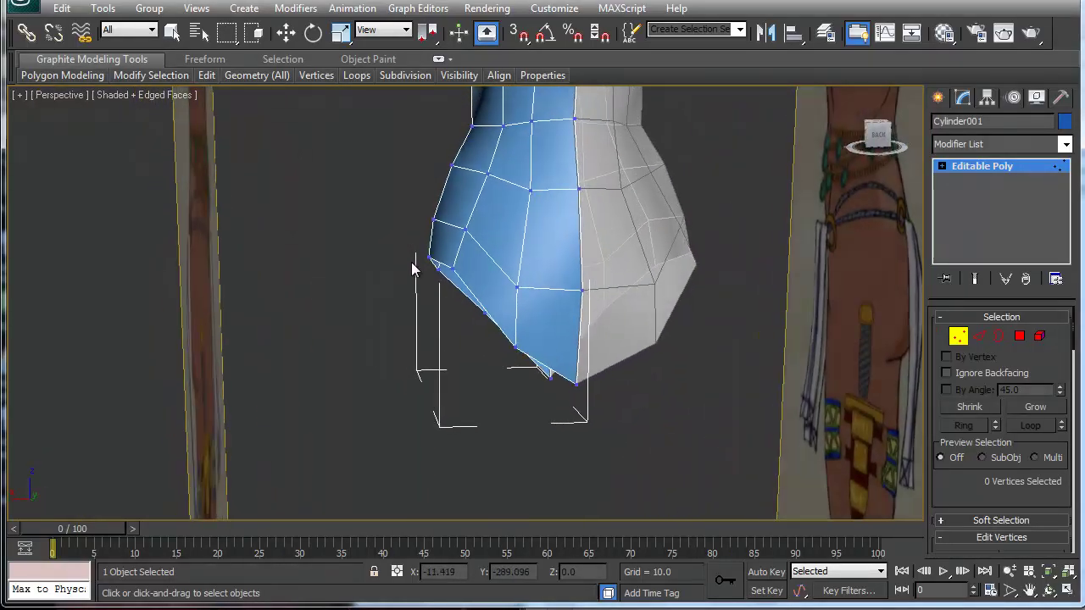
click(552, 374)
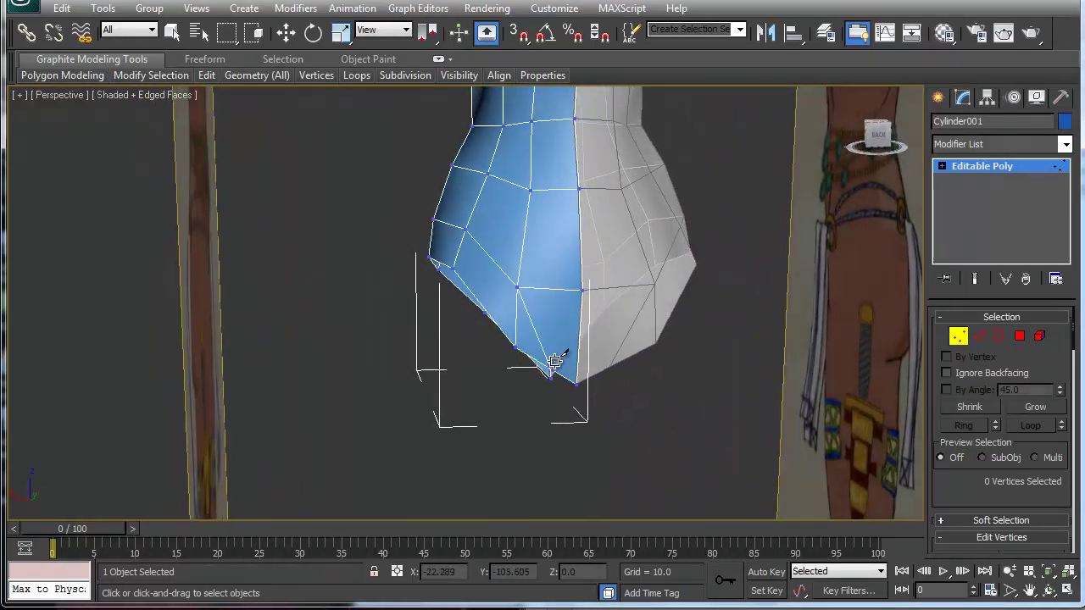
click(568, 290)
click(562, 190)
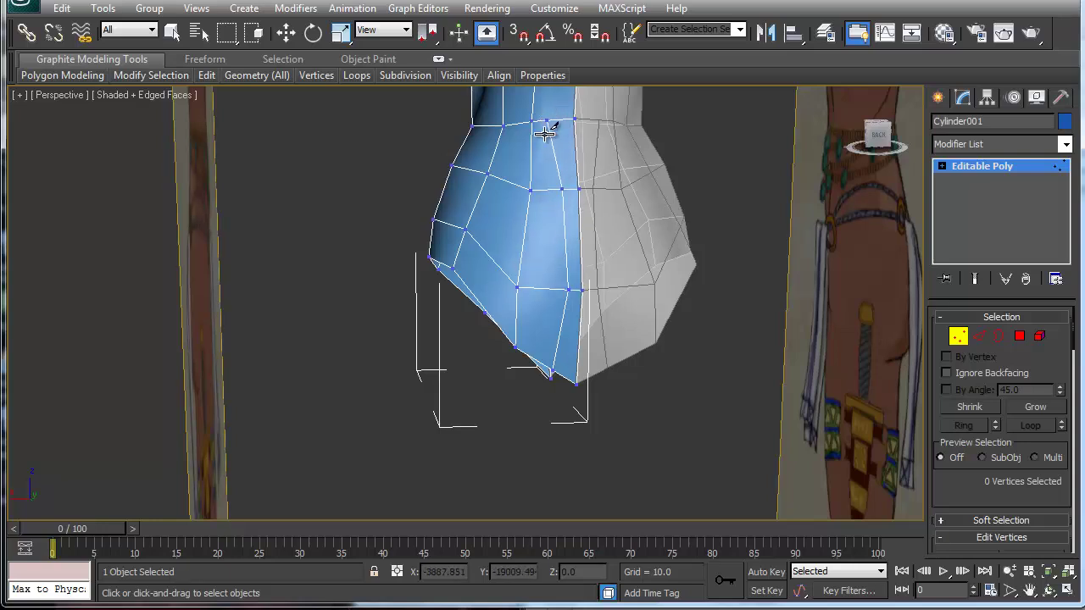
middle_drag(543, 126, 514, 460)
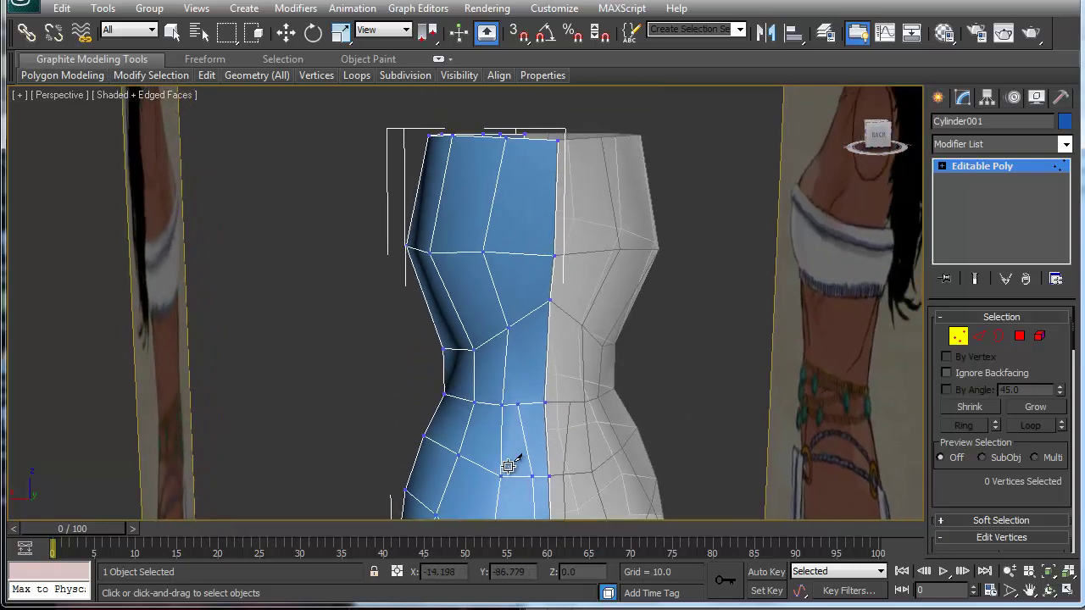
click(517, 404)
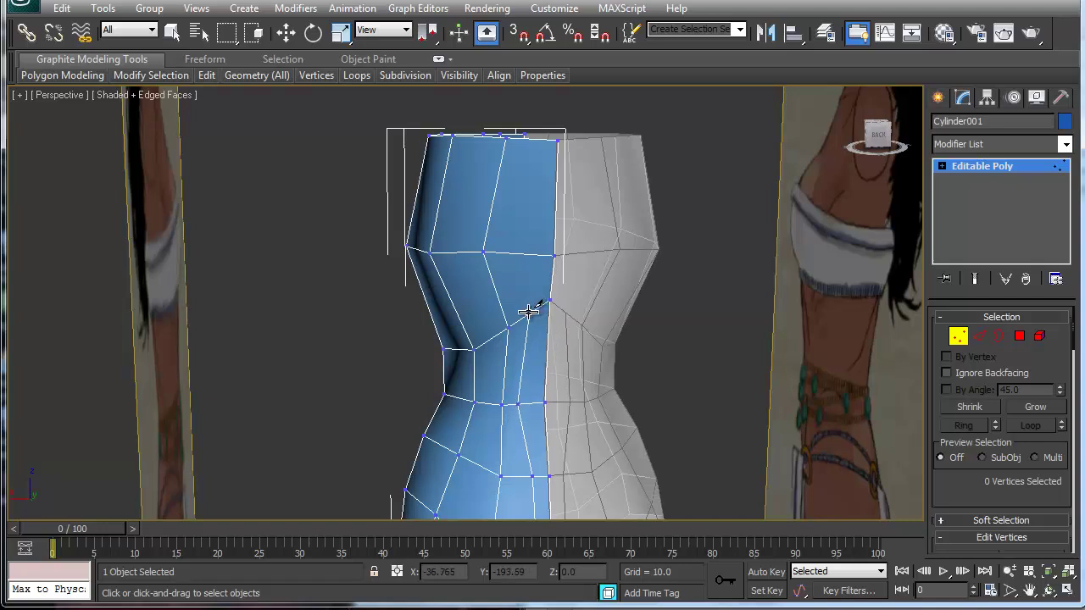
click(526, 311)
click(529, 254)
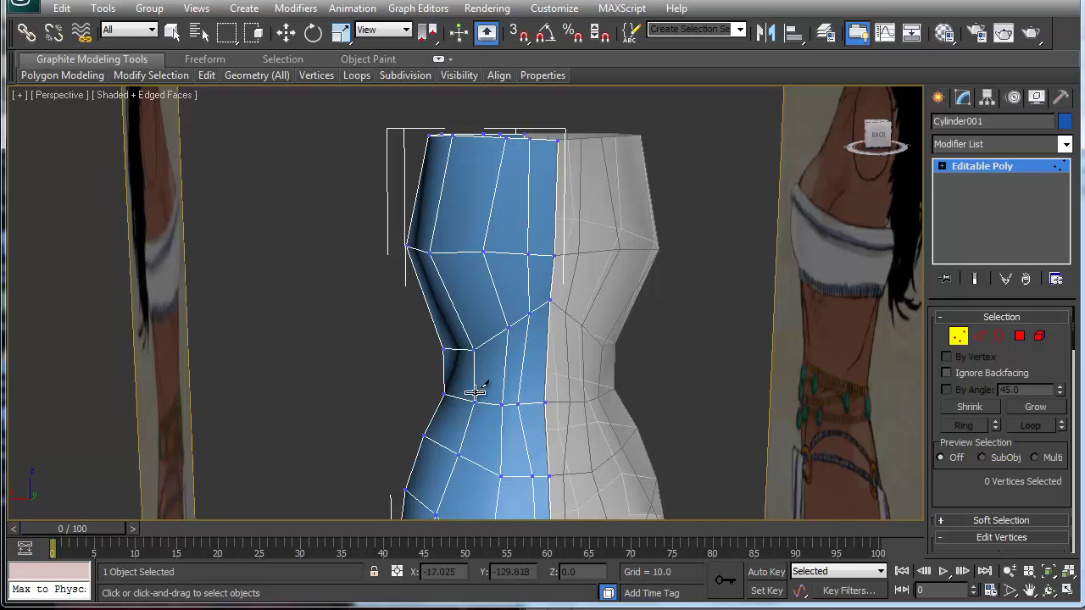
- Lower the front cut line's vertex on the lowest inner row to Z 25.91, and its hip-row vertex slightly
alt+middle_drag(448, 435, 412, 308)
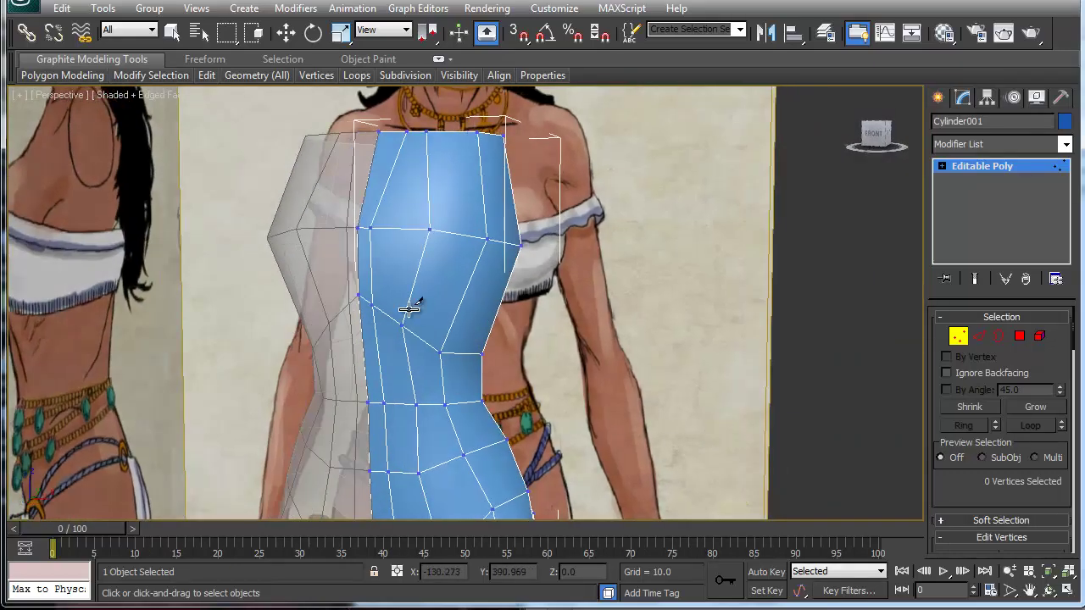
middle_drag(467, 452, 496, 344)
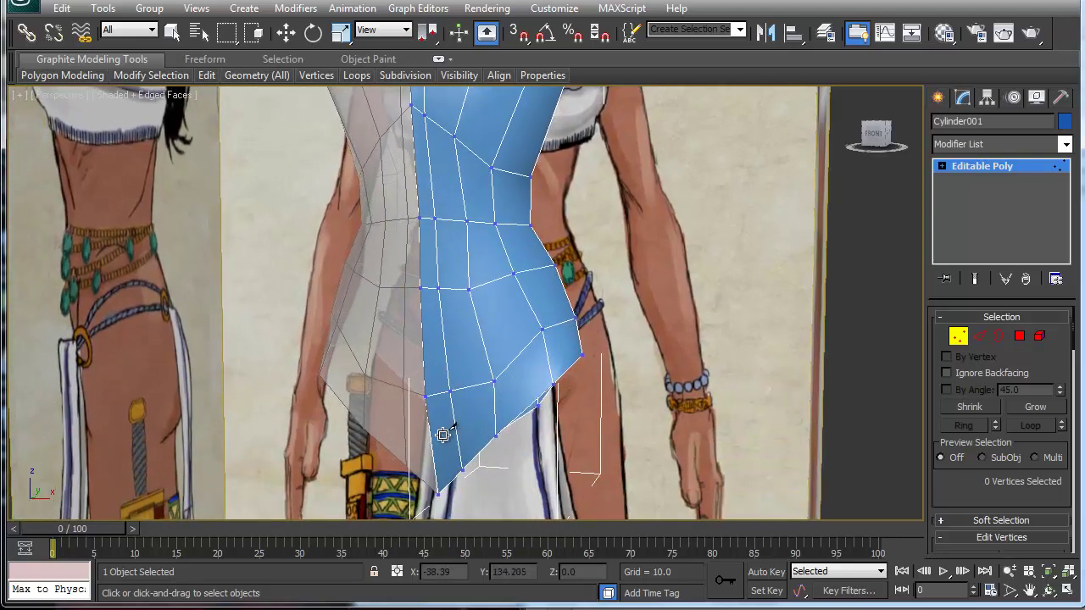
alt+middle_drag(453, 375, 471, 384)
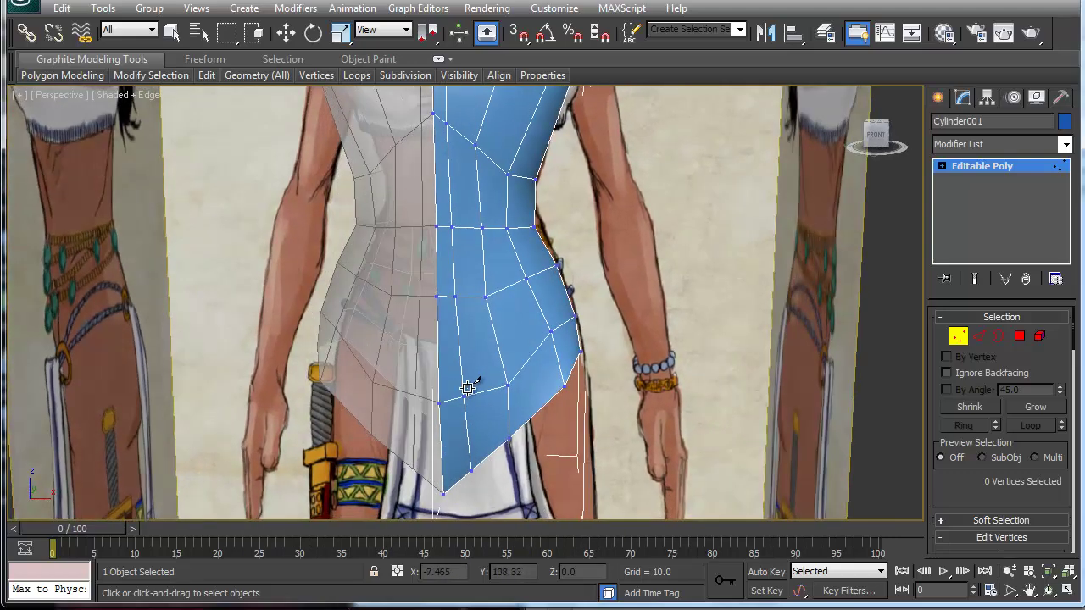
key(w)
click(463, 399)
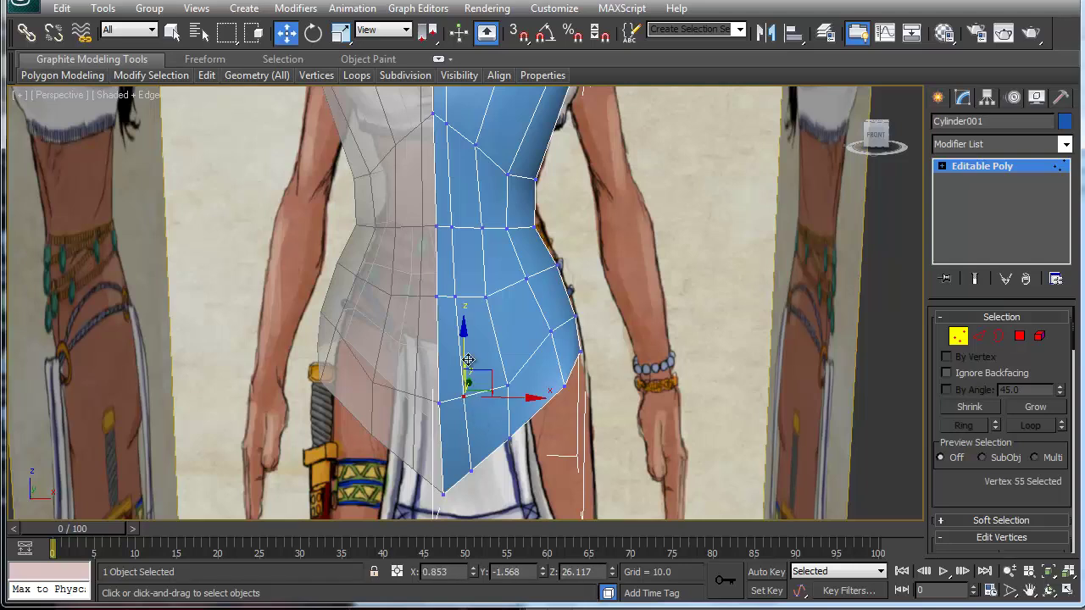
drag(461, 360, 458, 316)
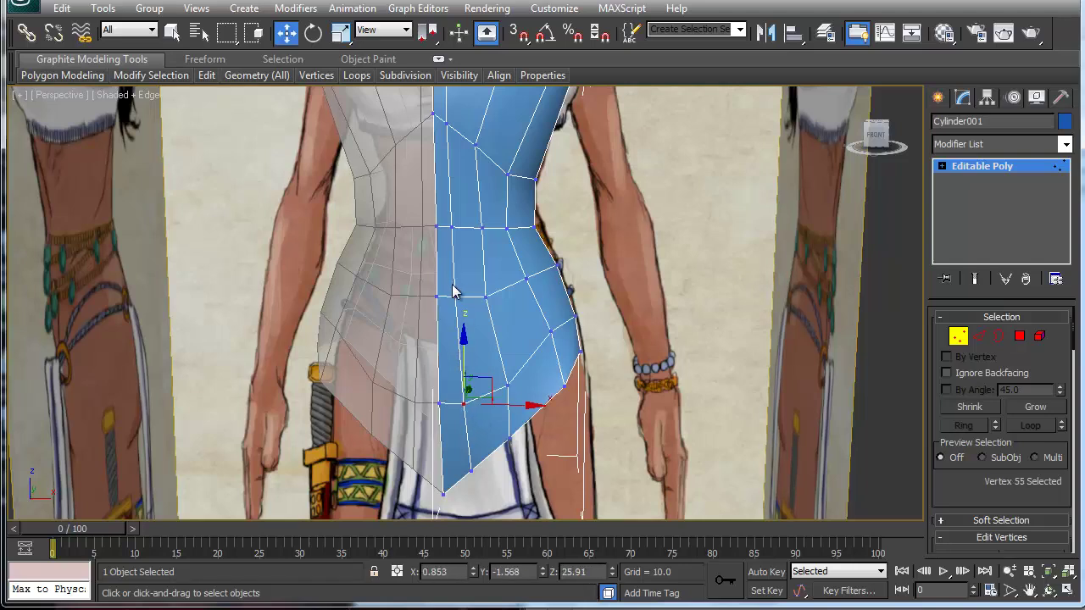
click(453, 296)
drag(456, 253, 451, 269)
- Reposition the hip row's front centre-line vertex to about Y -2.2, Z 28.88
click(435, 295)
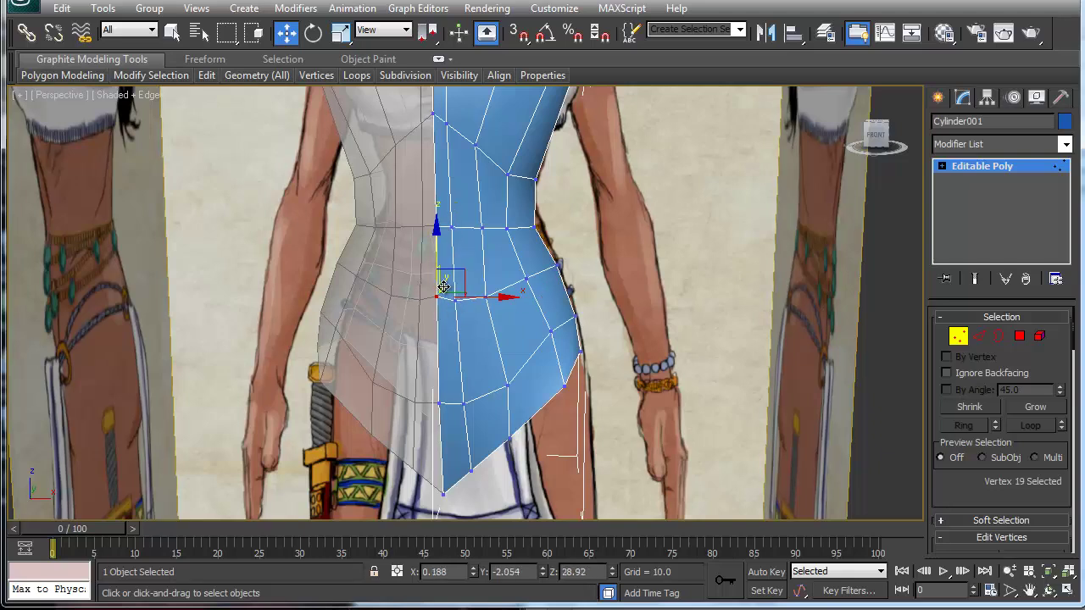
drag(444, 287, 445, 286)
click(452, 226)
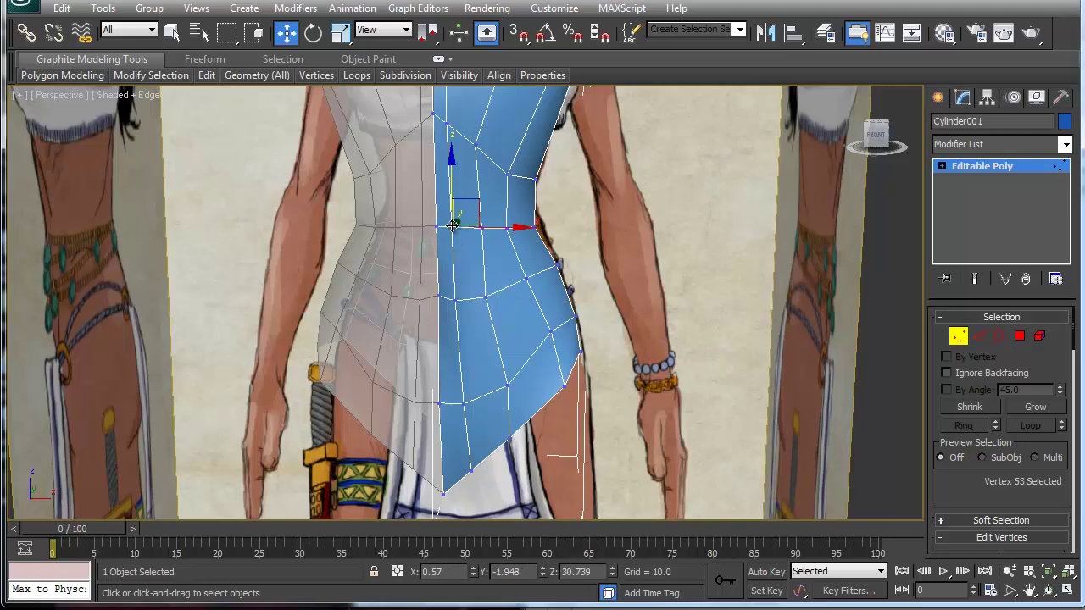
alt+middle_drag(473, 353, 409, 364)
click(449, 295)
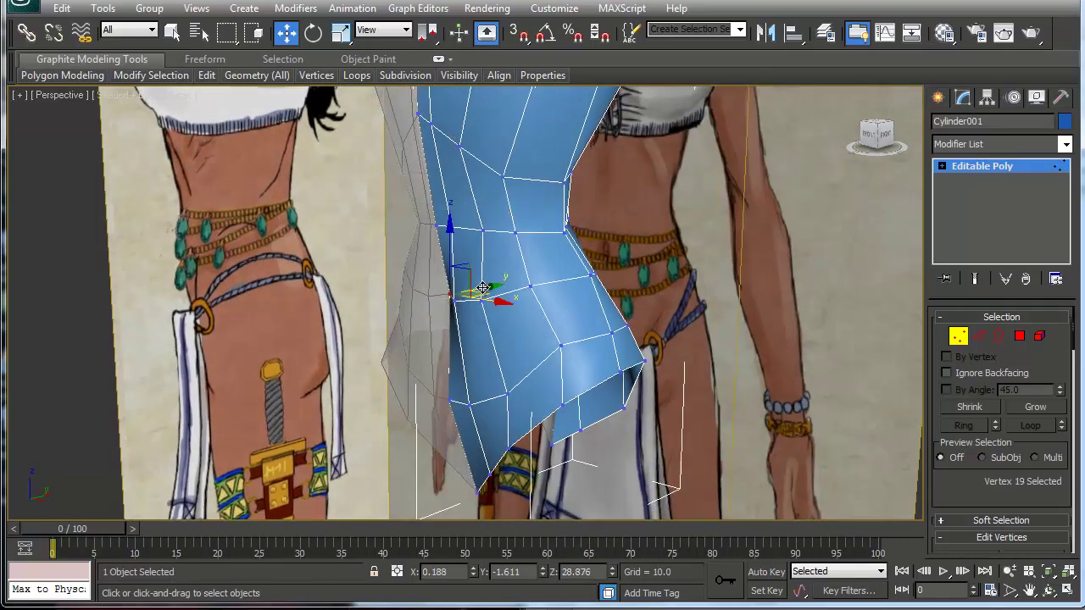
drag(483, 289, 445, 292)
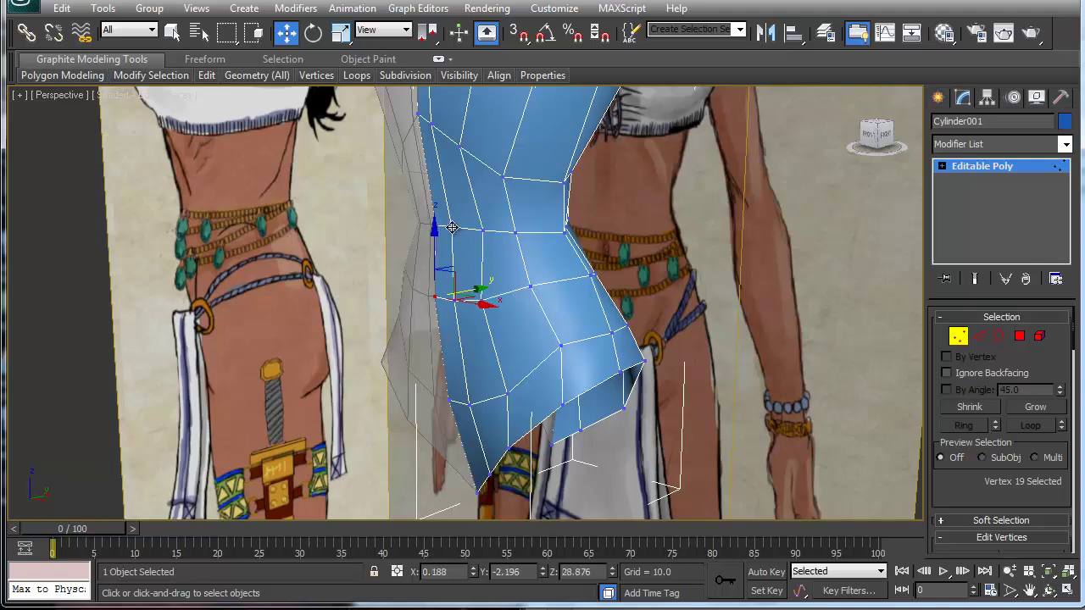
- Raise the front cut line's waist vertex to about Z 30.82 and its under-bust vertex to about Z 33.5
click(453, 227)
drag(453, 191, 451, 188)
middle_drag(423, 326, 442, 459)
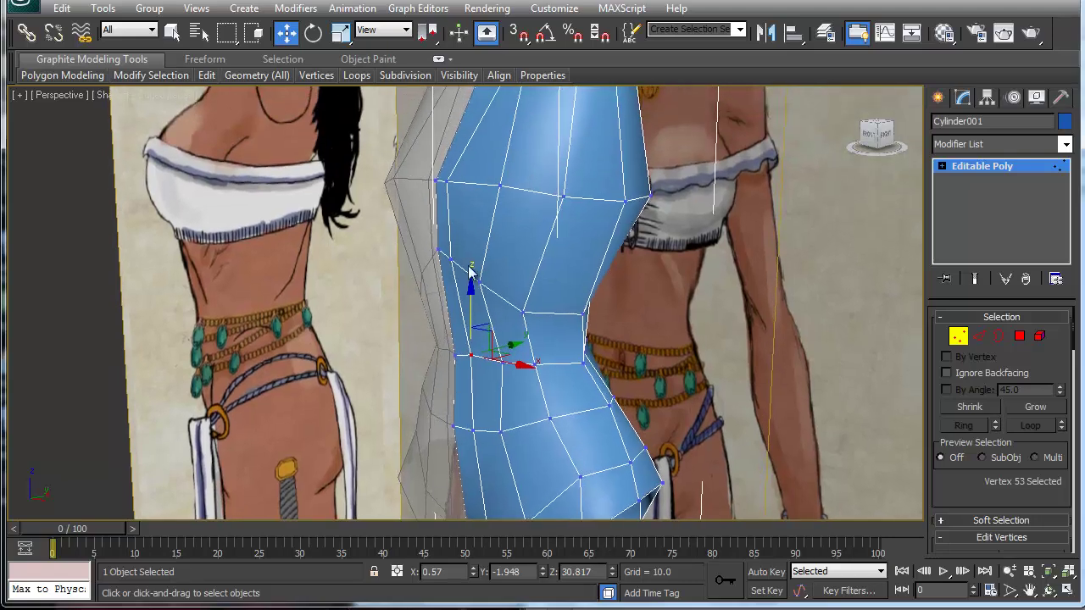
click(448, 248)
drag(451, 217, 452, 212)
middle_drag(495, 310, 488, 429)
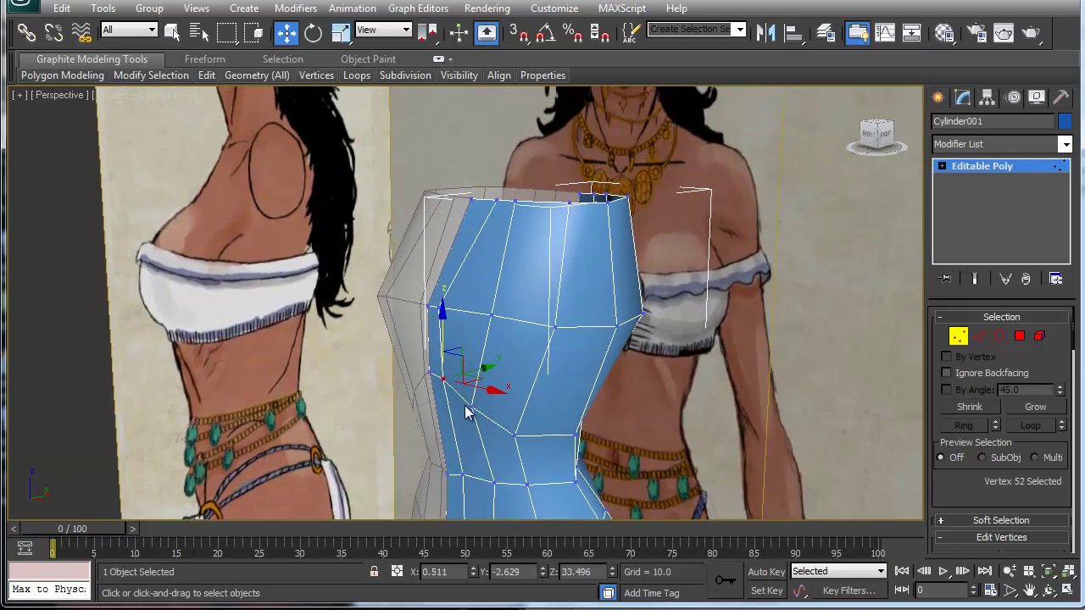
- Shift the front cut line's bust-row vertex outward to about X 0.83, and undo the excess move
click(442, 307)
drag(470, 313, 492, 317)
key(ctrl+z)
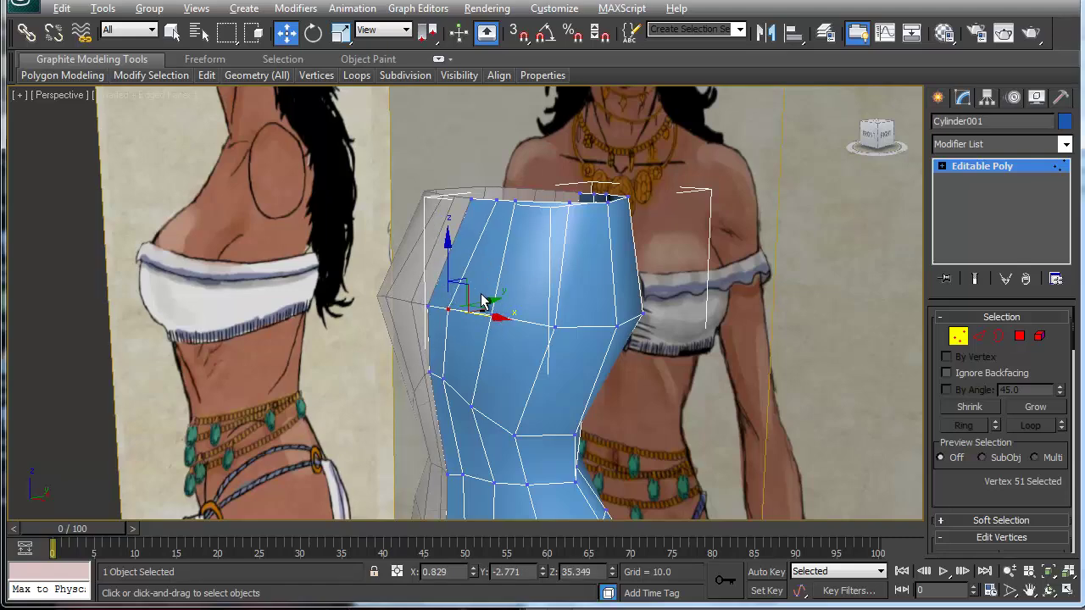
- Inspect the torso's hips and open lower edge from the side, and return to the four-view layout
alt+middle_drag(482, 295, 508, 146)
middle_drag(453, 490, 468, 257)
alt+middle_drag(465, 372, 384, 344)
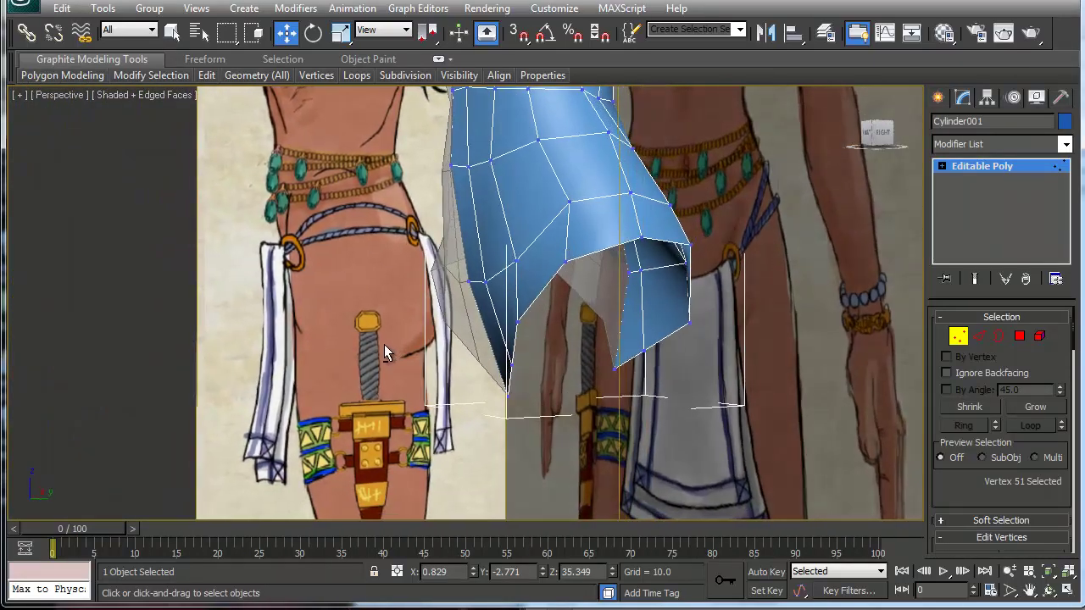
key(alt+w)
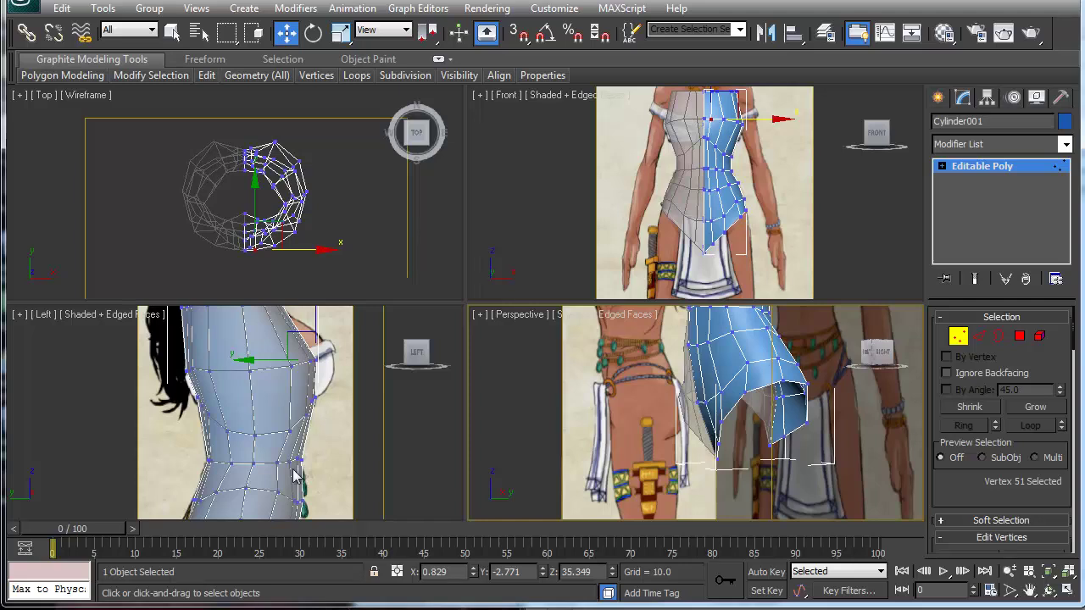
- Extend the torso's lowest front edge backward between the legs as a two-polygon strip, placing its rear edge at about Y 2.94, Z 23.73
middle_drag(286, 458, 285, 447)
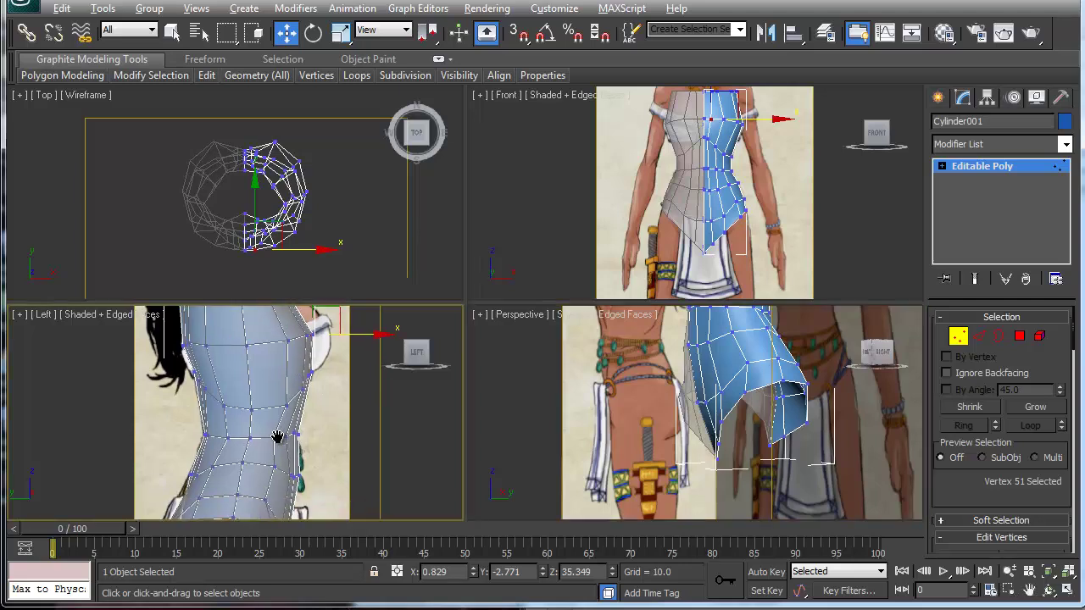
key(alt+w)
middle_drag(380, 456, 413, 194)
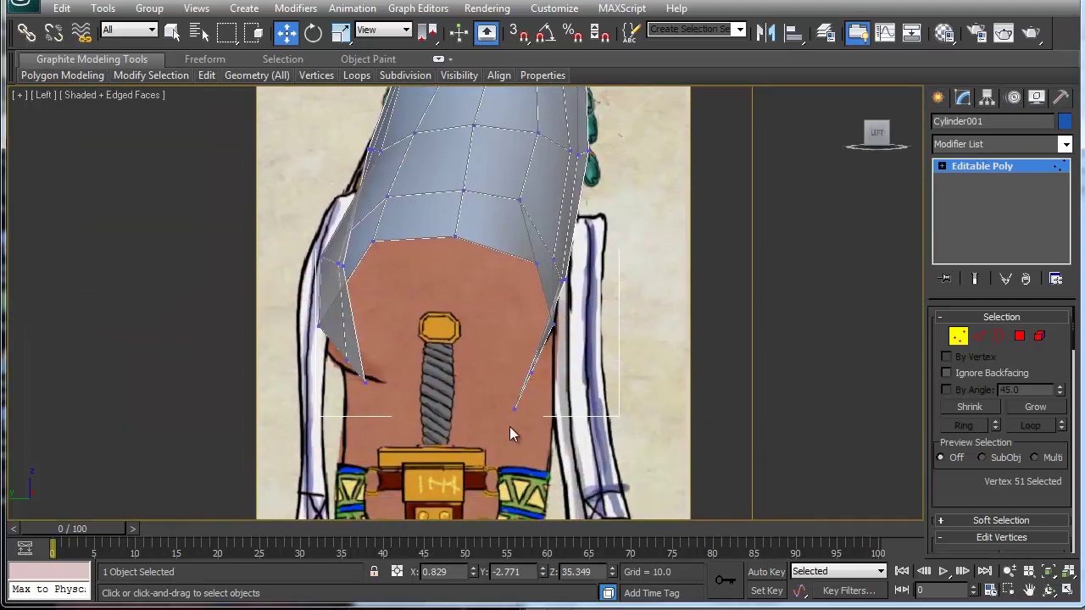
key(2)
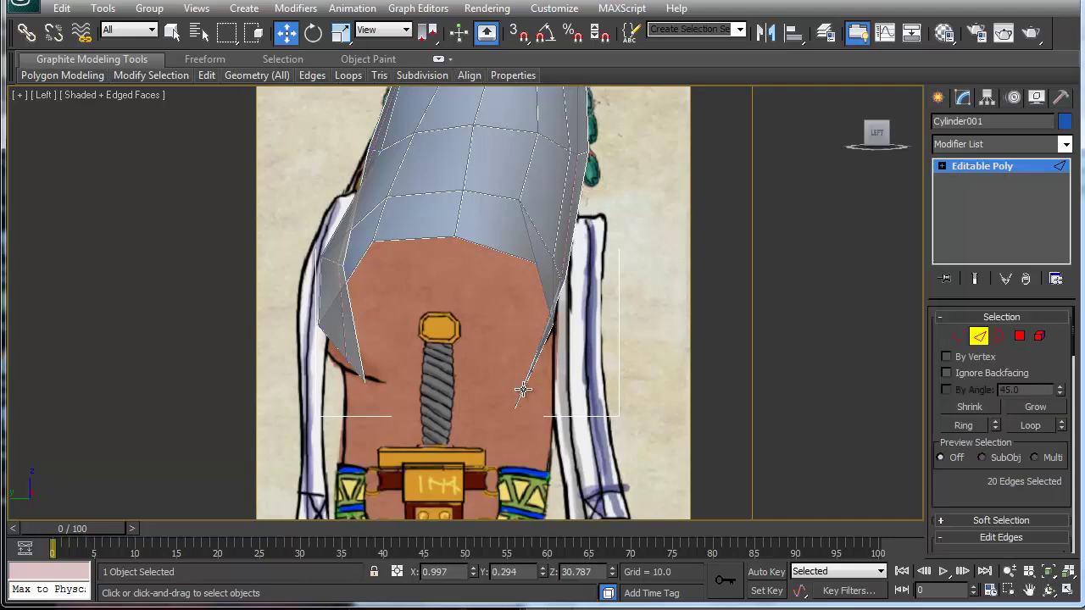
click(524, 390)
alt+middle_drag(543, 429, 521, 391)
click(532, 390)
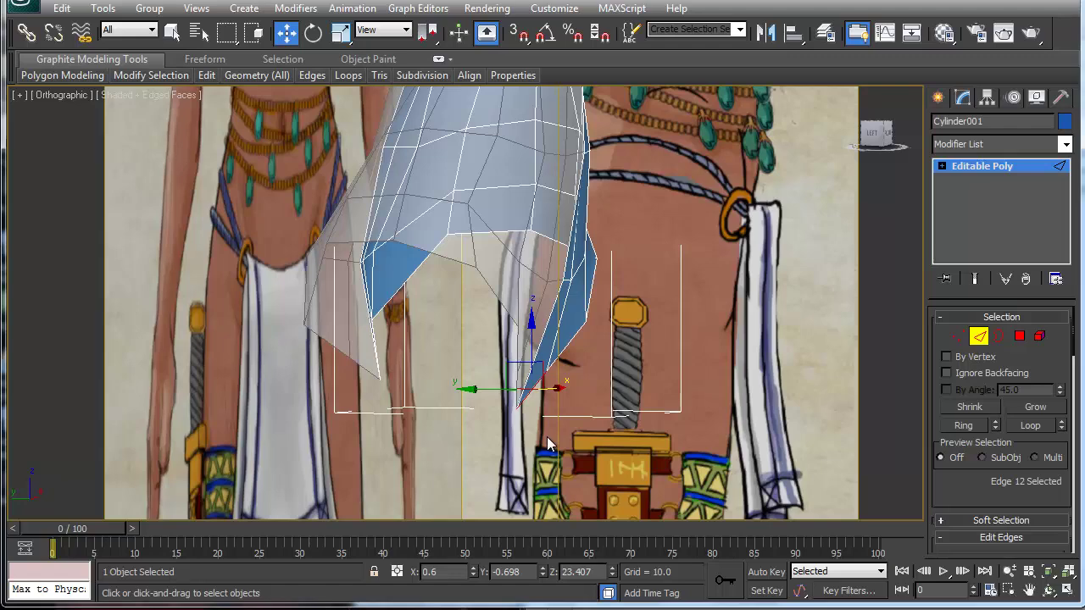
key(l)
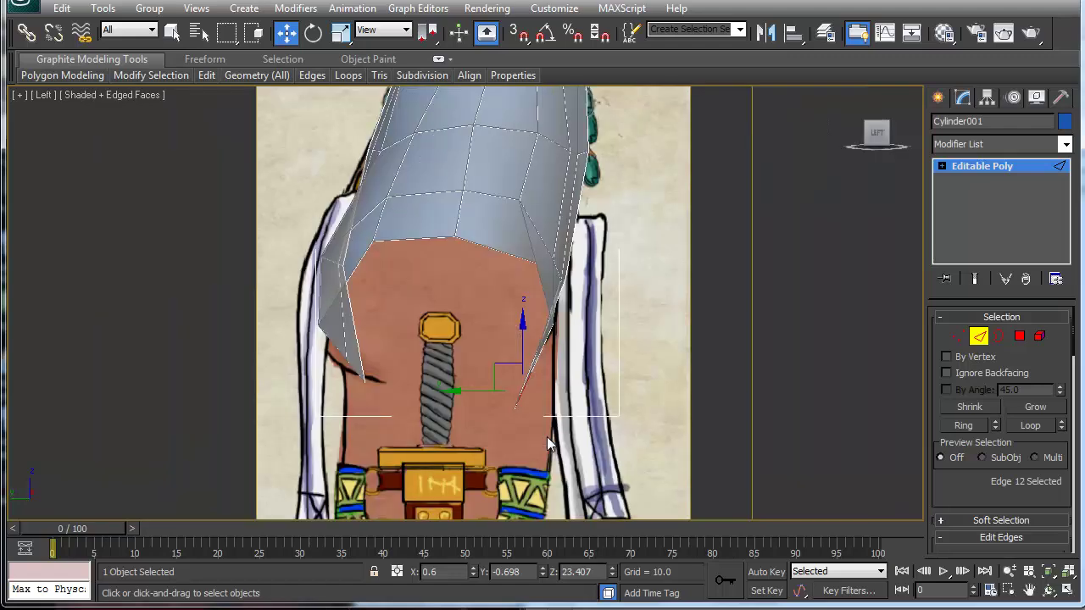
right_click(532, 363)
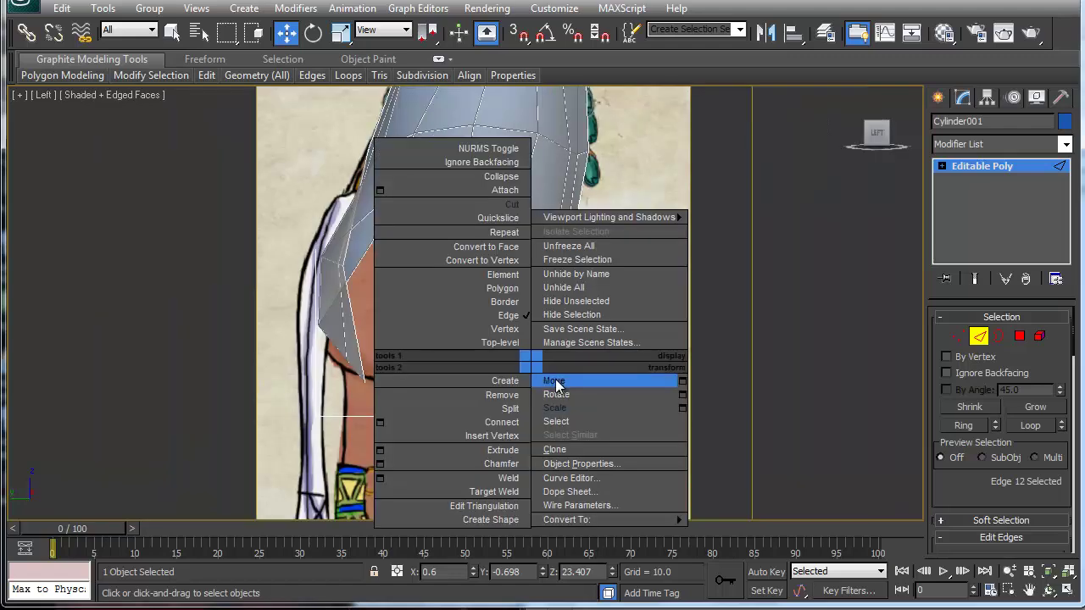
click(555, 382)
mouse_move(547, 369)
shift+mouse_down()
mouse_move(471, 387)
mouse_move(484, 388)
mouse_move(393, 361)
shift+mouse_up()
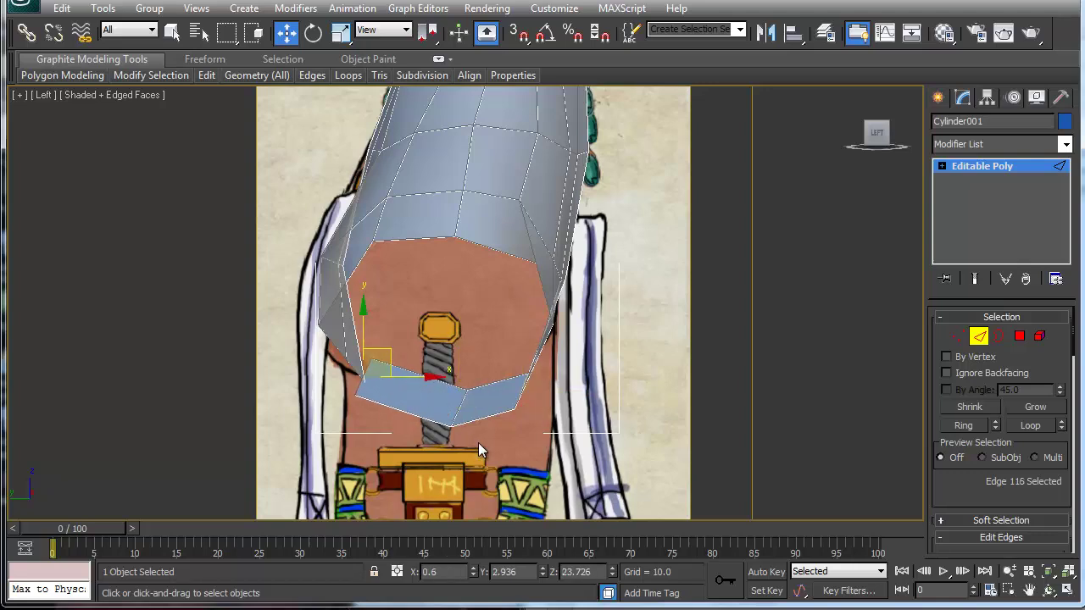
- Flatten the crotch strip by lowering its outer middle vertex, and its outer rear vertex to about Z 23.36
key(alt+w)
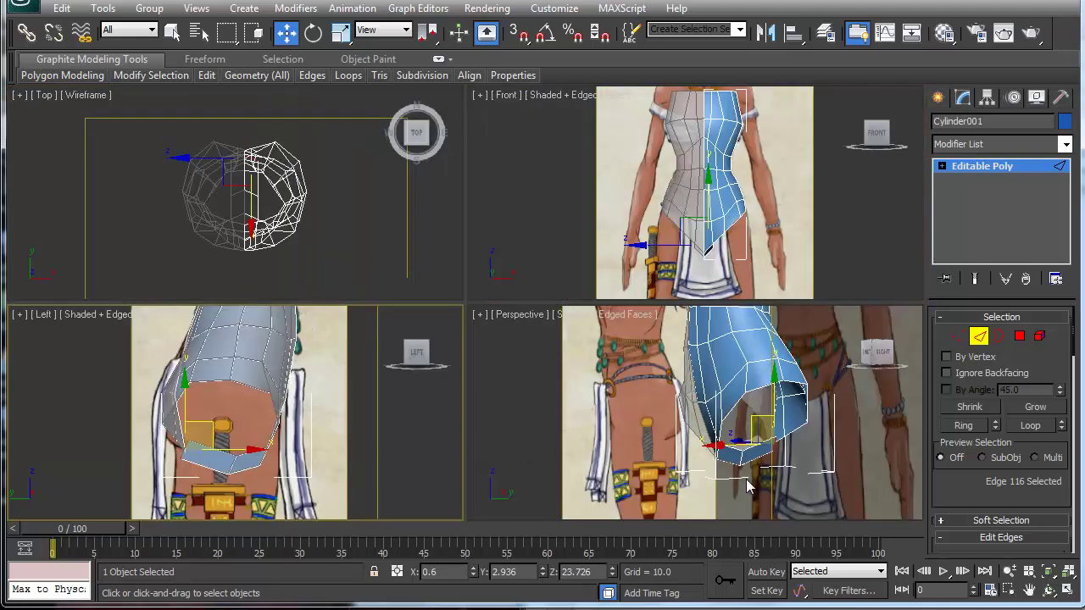
middle_click(734, 456)
middle_drag(734, 456, 594, 425)
key(1)
click(700, 381)
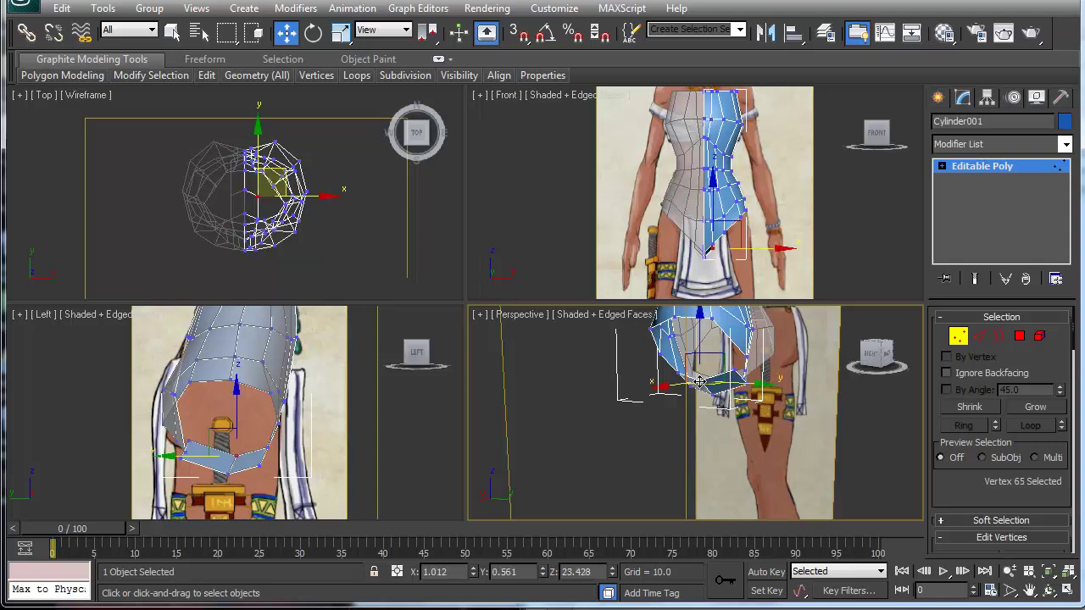
drag(695, 339, 735, 356)
click(738, 339)
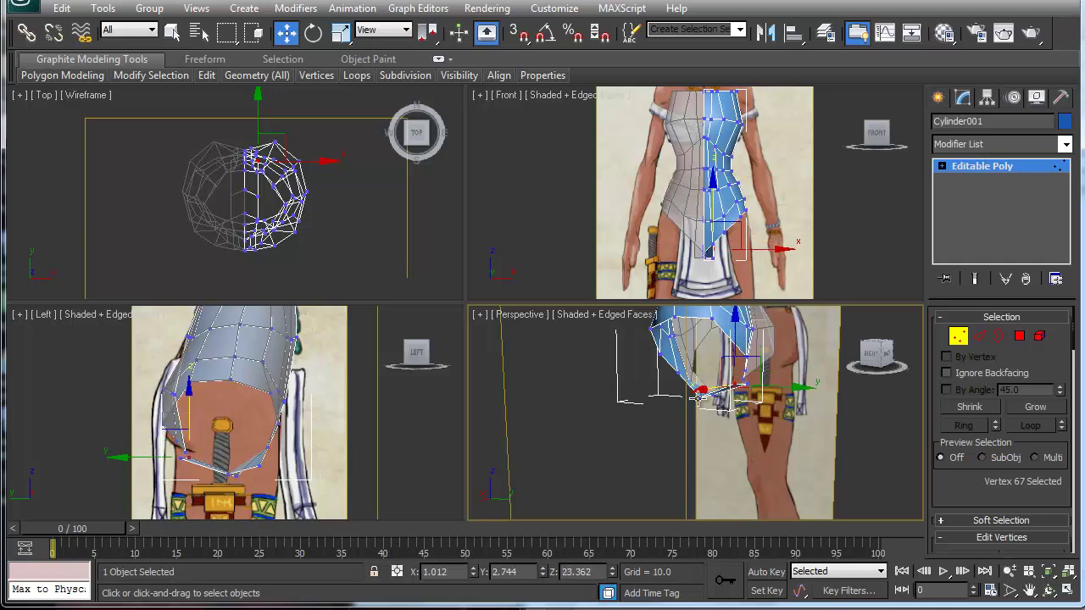
- Turn the hidden triangulation diagonal of the quad joining the front of the torso to the crotch strip
alt+middle_drag(660, 436, 813, 413)
scroll(818, 356, up, 2)
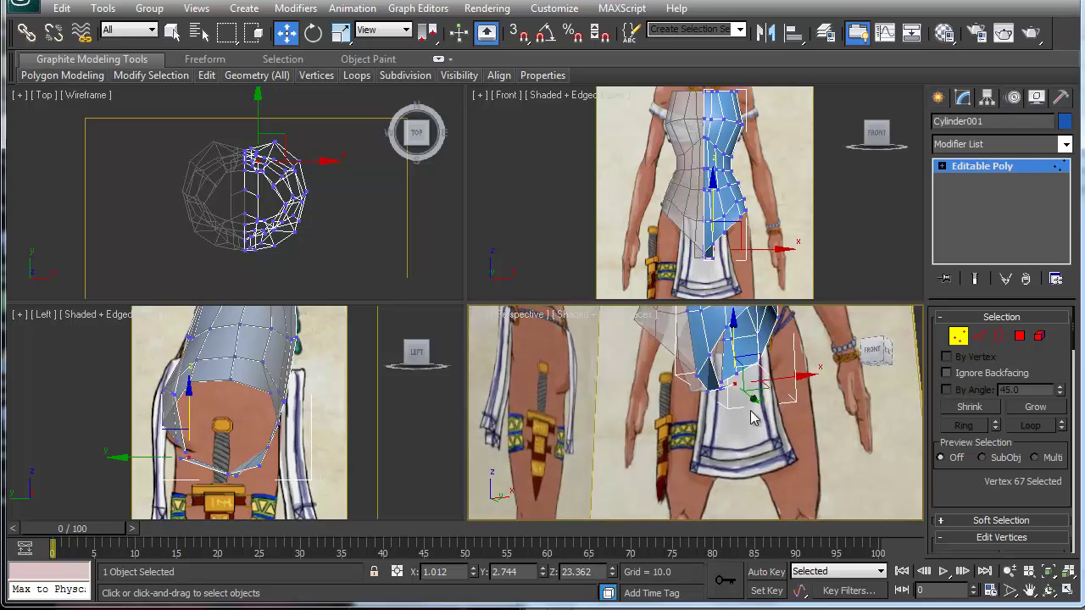
scroll(819, 344, up, 2)
middle_drag(738, 358, 734, 382)
key(alt+w)
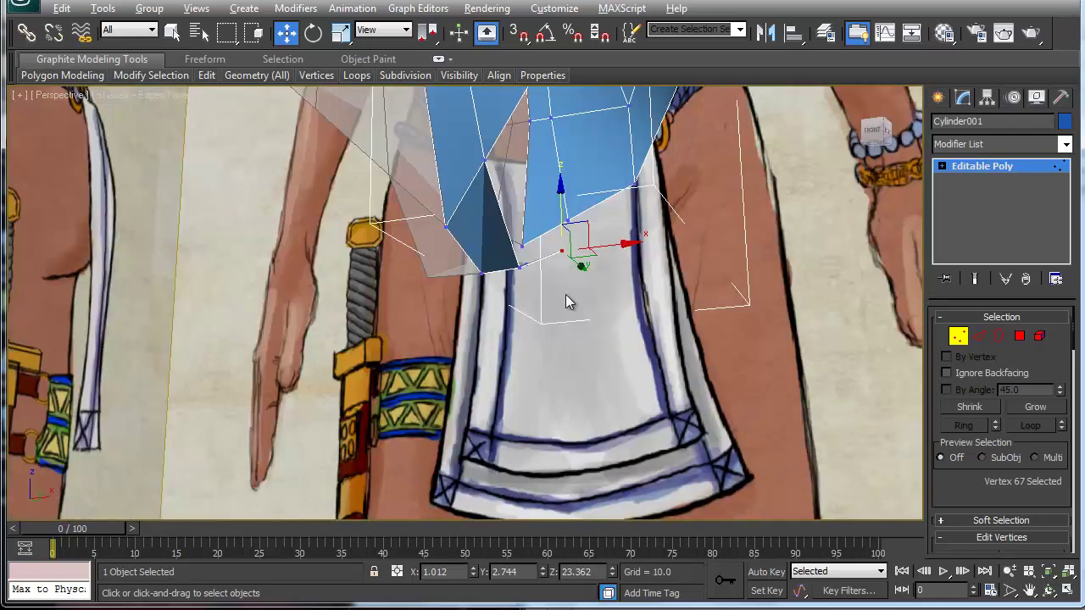
alt+middle_drag(568, 301, 488, 293)
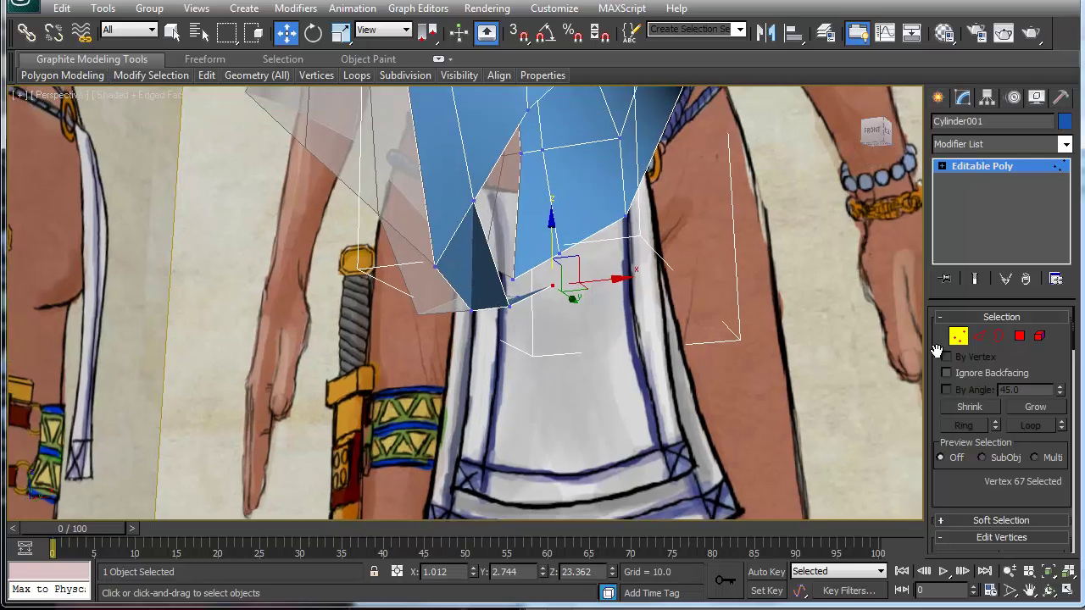
click(982, 336)
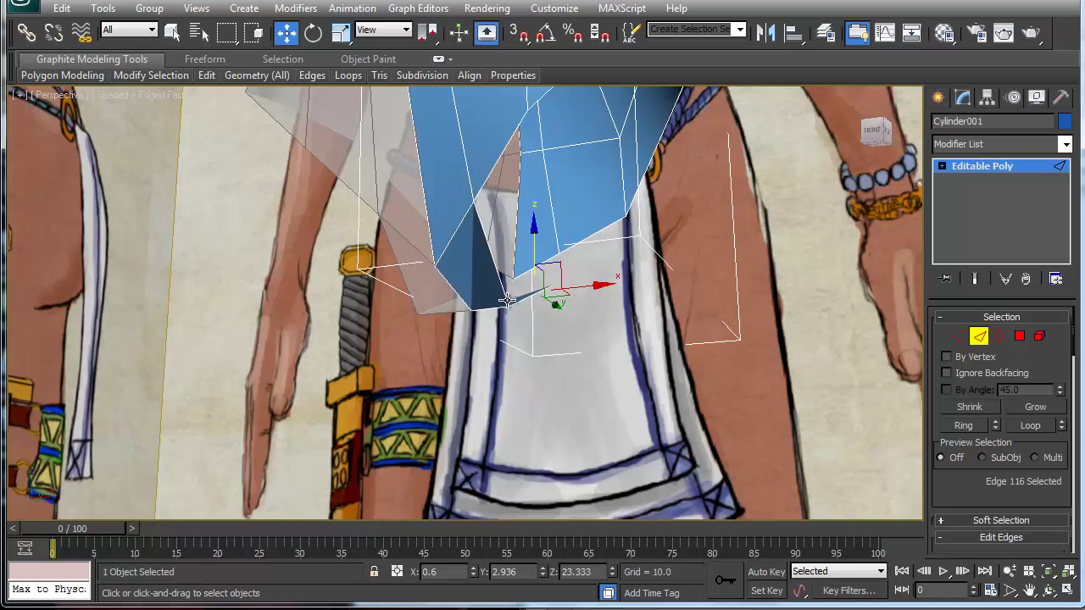
drag(970, 495, 977, 361)
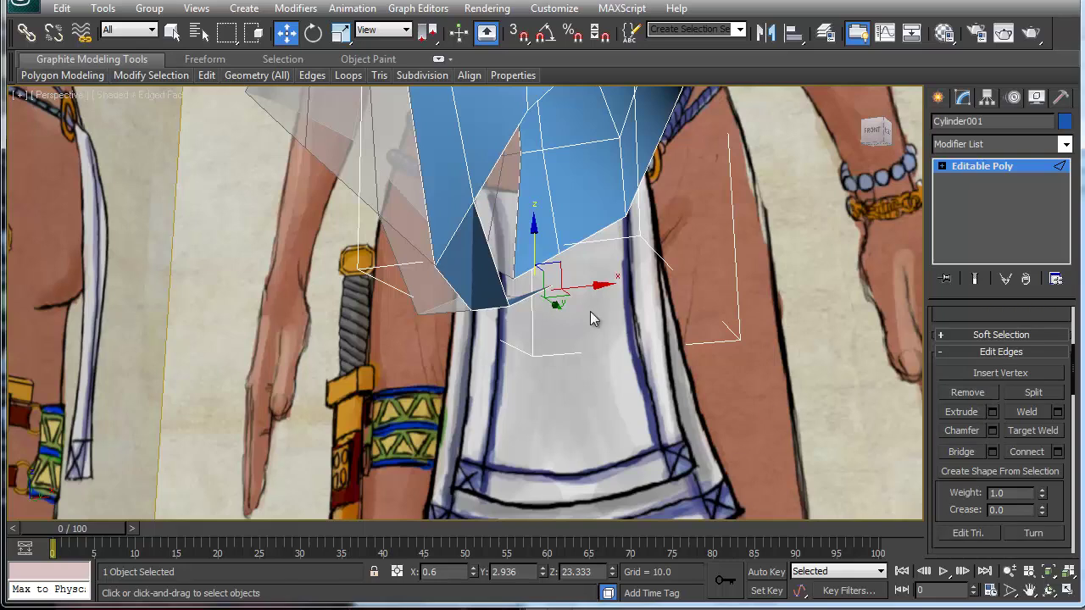
click(1043, 535)
click(473, 277)
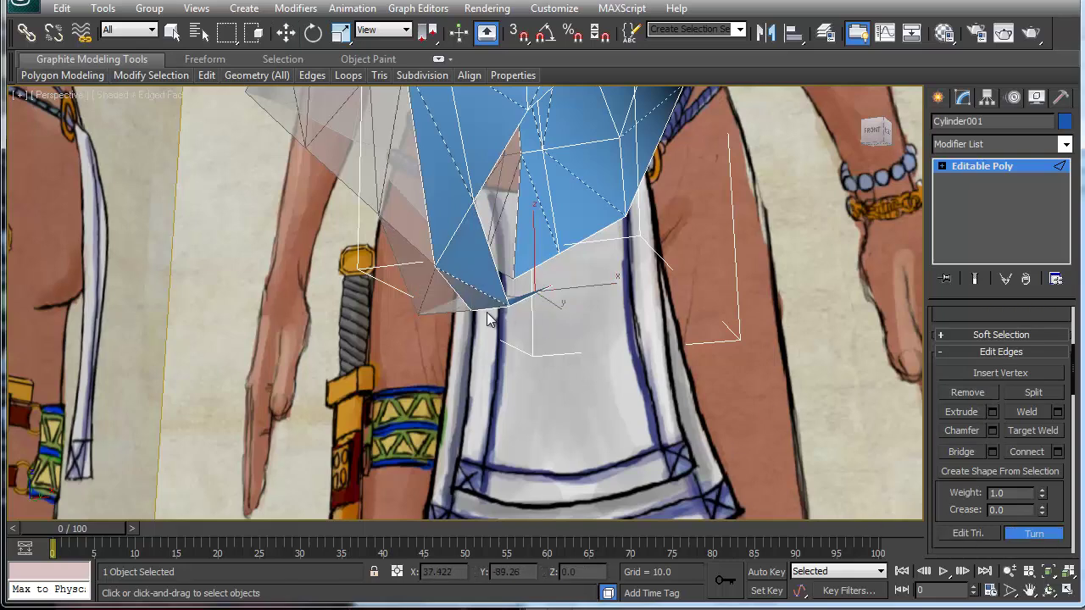
click(1030, 539)
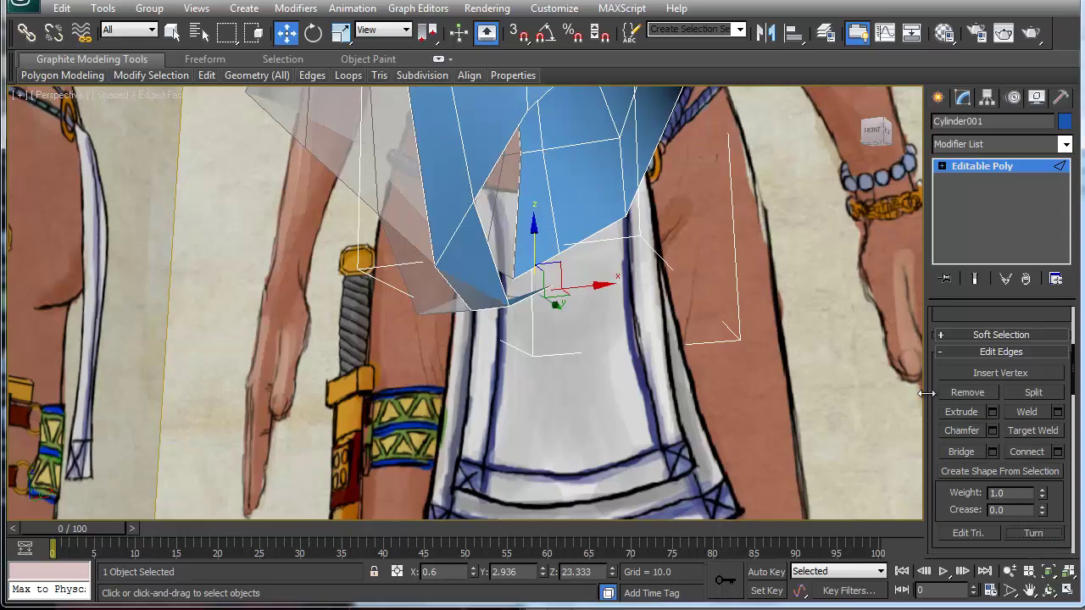
- Target-weld the strip's two rear vertices onto the matching lower vertices of the torso's back
alt+middle_drag(707, 356, 450, 397)
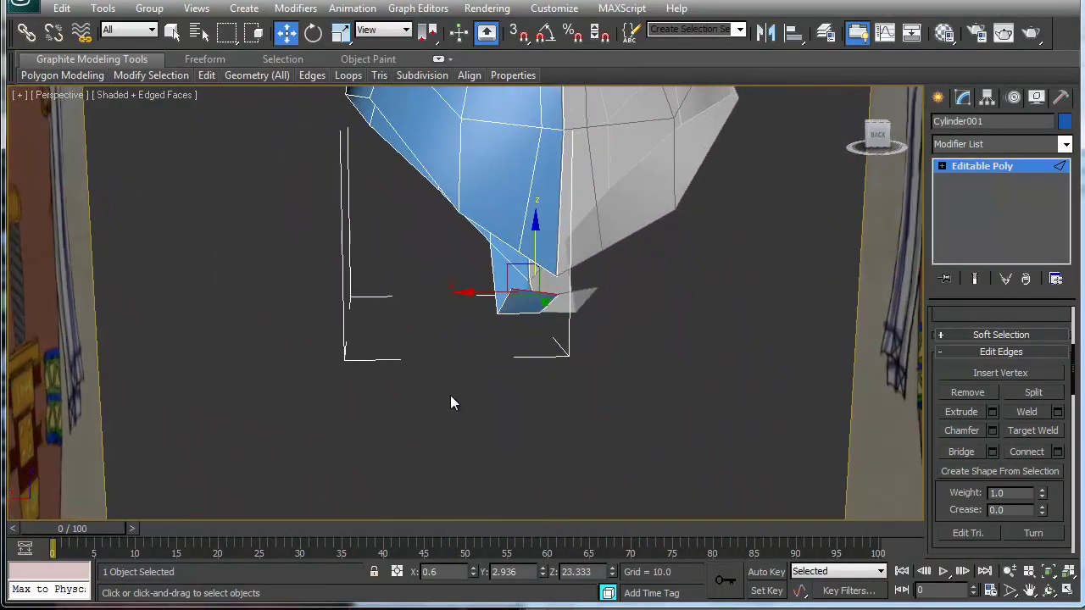
key(1)
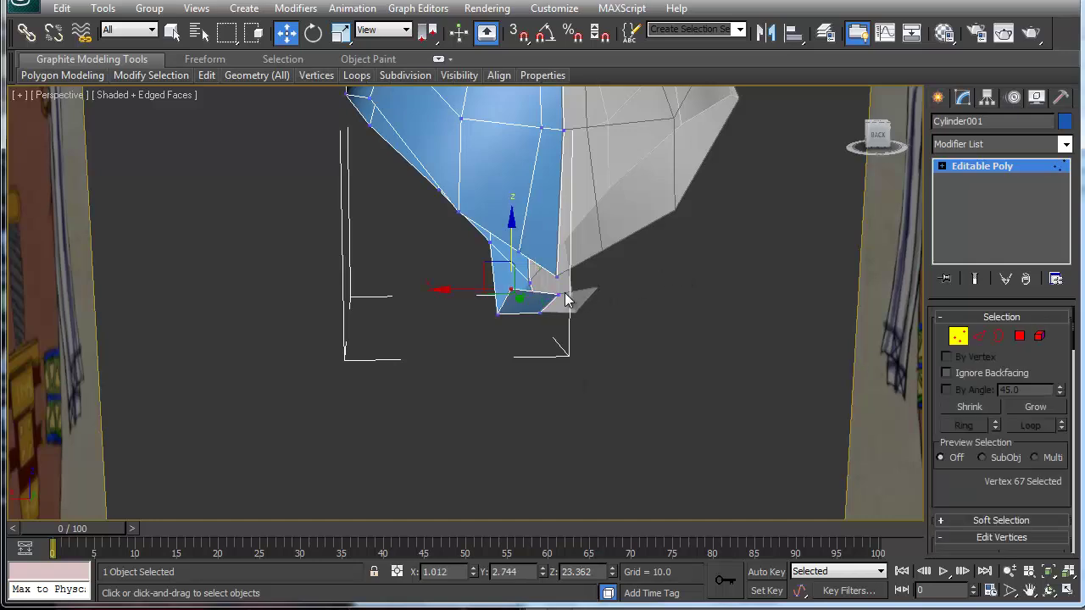
right_click(511, 290)
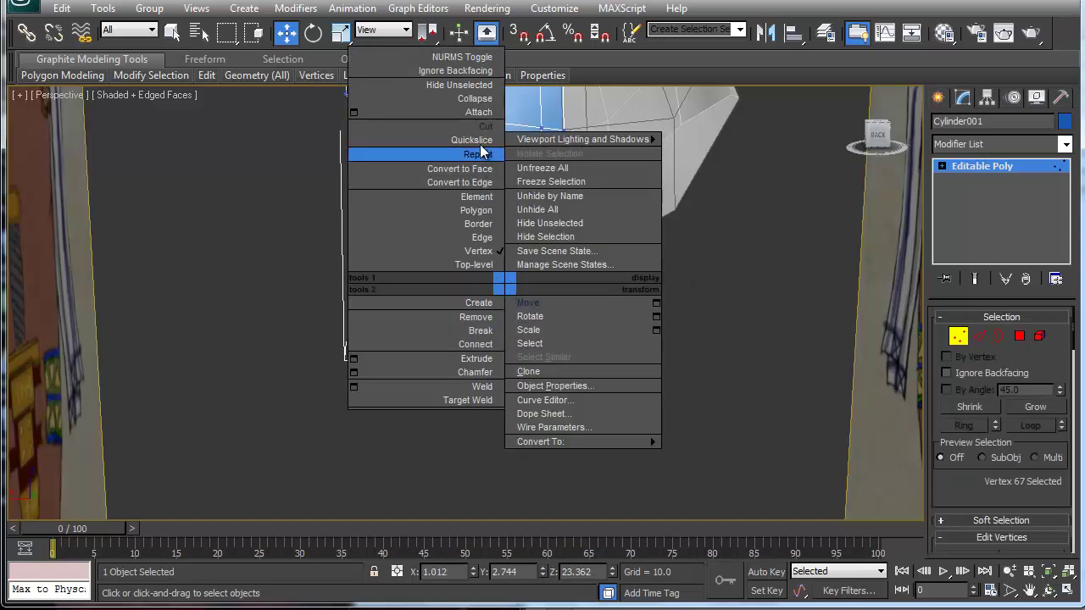
click(467, 400)
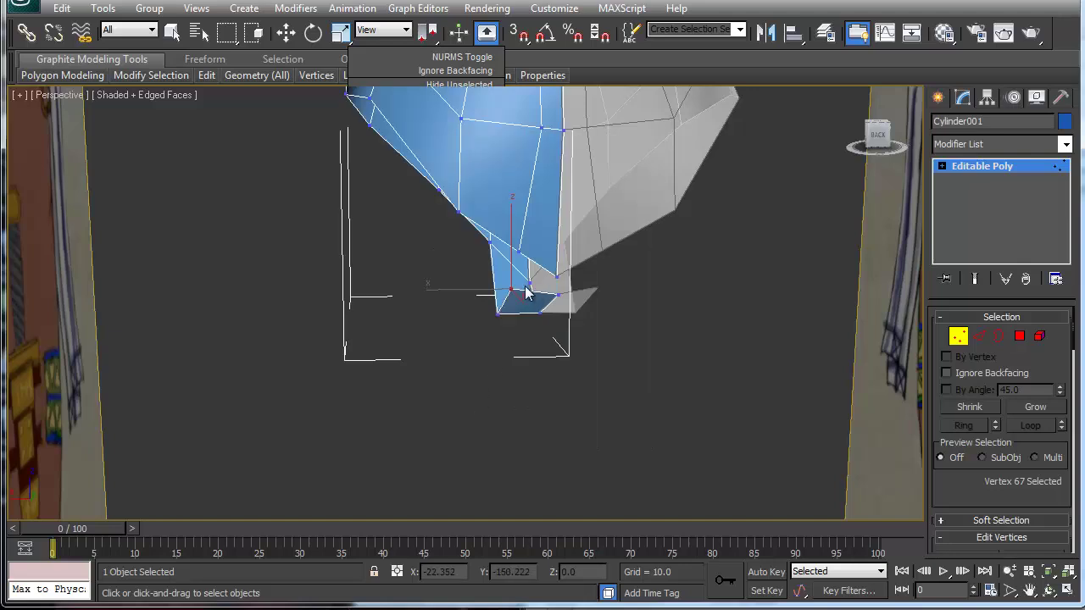
click(519, 253)
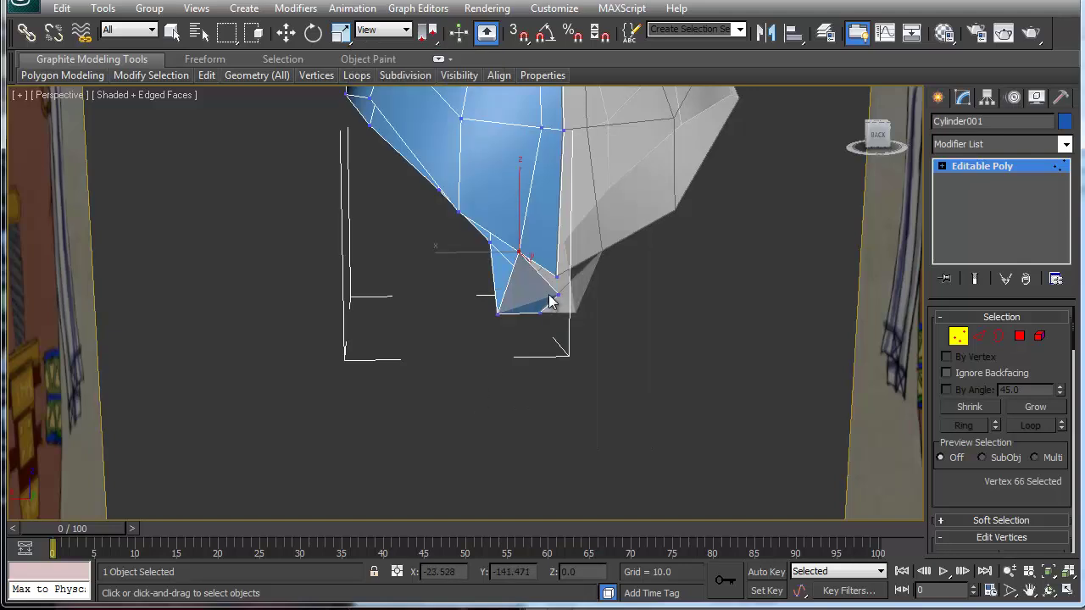
click(555, 275)
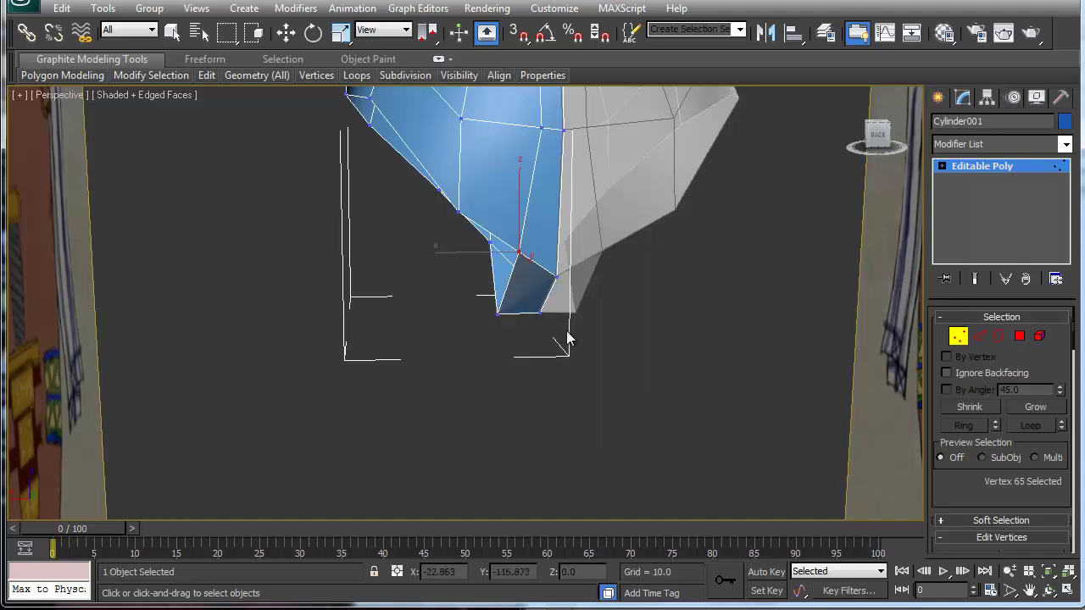
- Cut a new crosswise edge through the middle of the crotch strip's rear polygon
alt+middle_drag(481, 346, 556, 308)
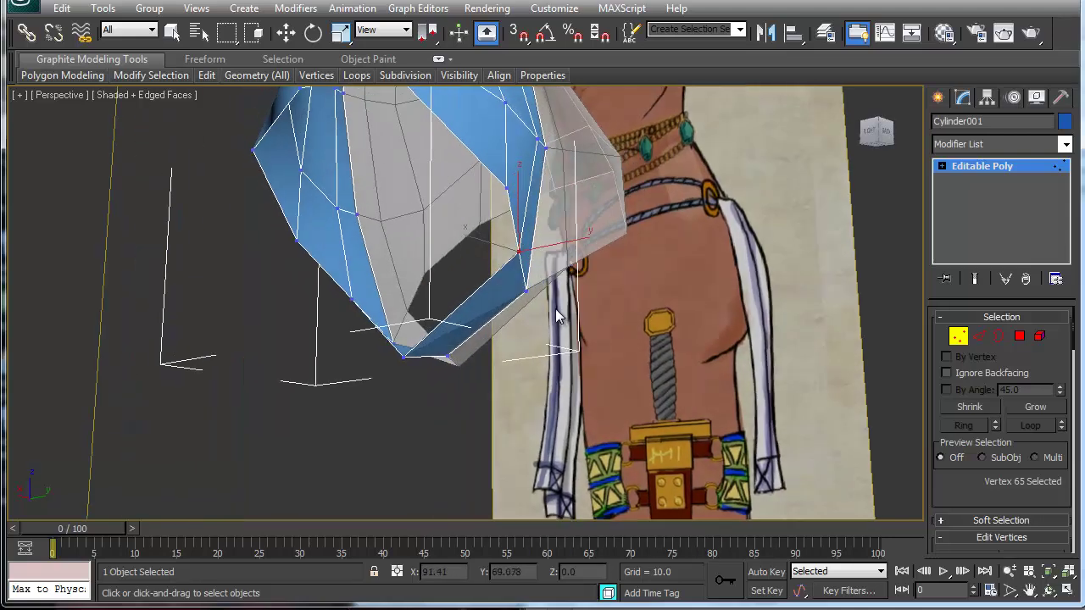
key(w)
right_click(469, 304)
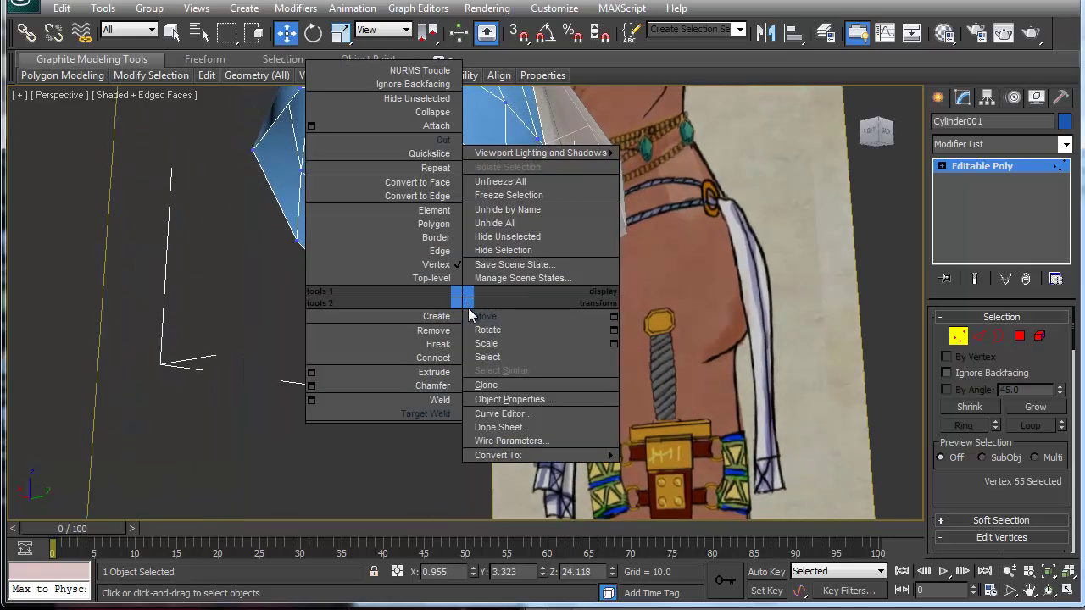
click(435, 142)
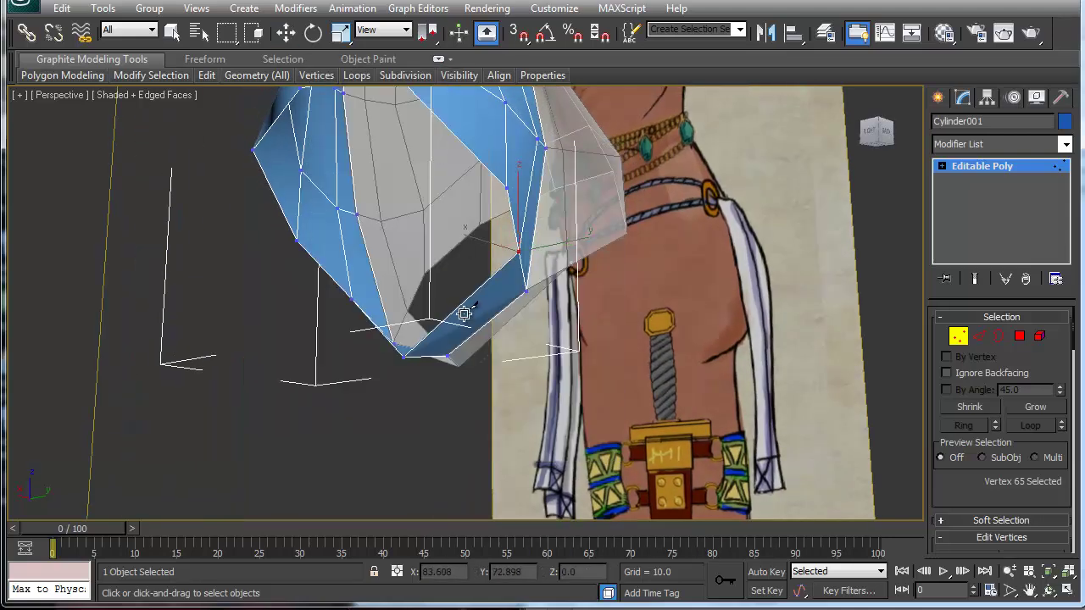
click(464, 301)
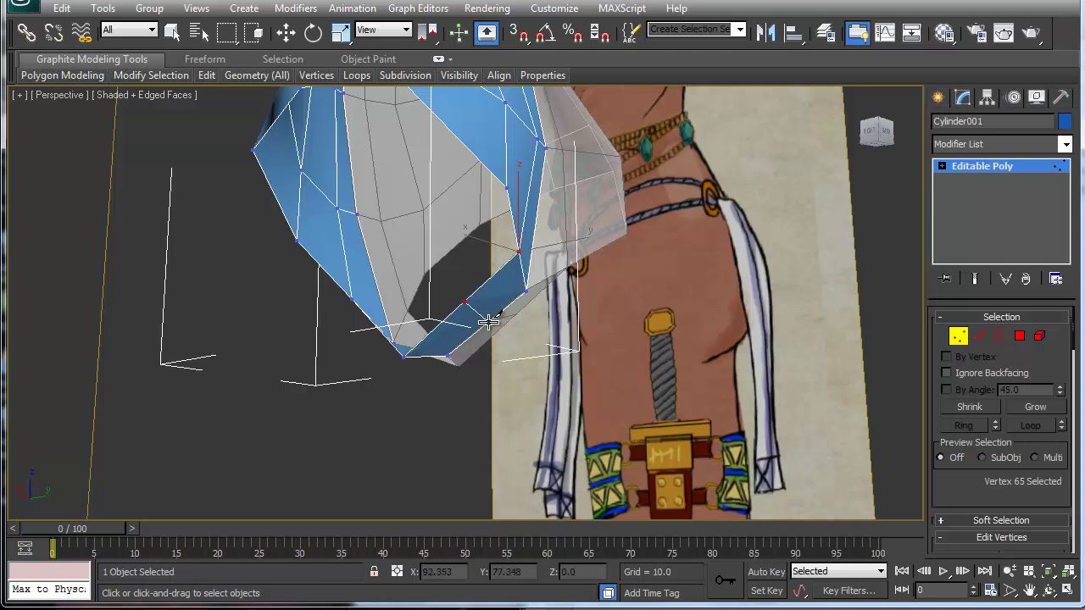
key(w)
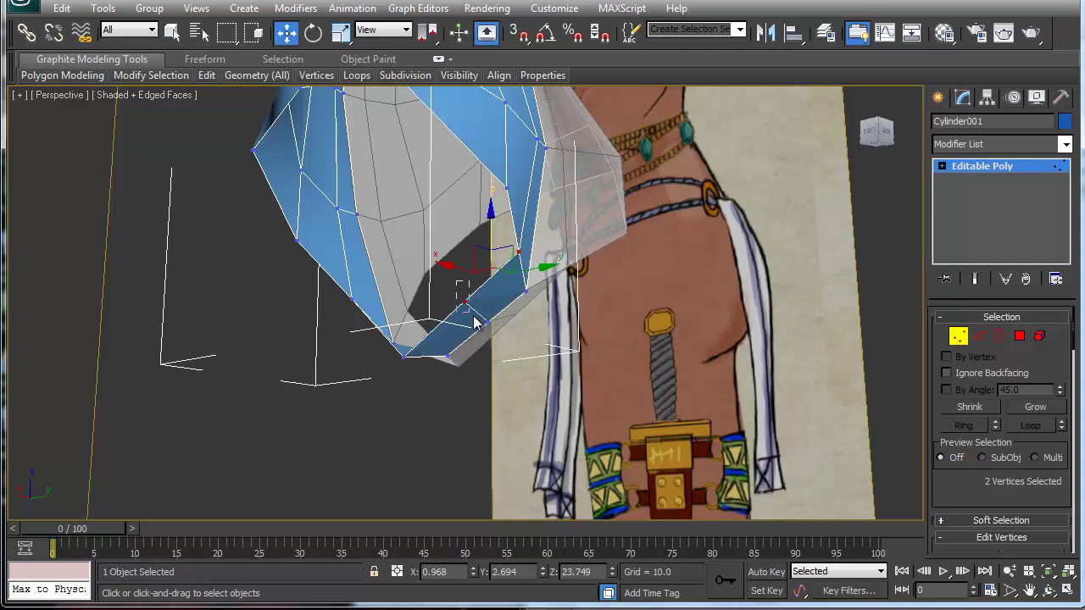
- Move the new cut's outer vertex to about Y 2.07, and lower both cut vertices to about Z 22.88
click(476, 323)
drag(465, 257, 450, 286)
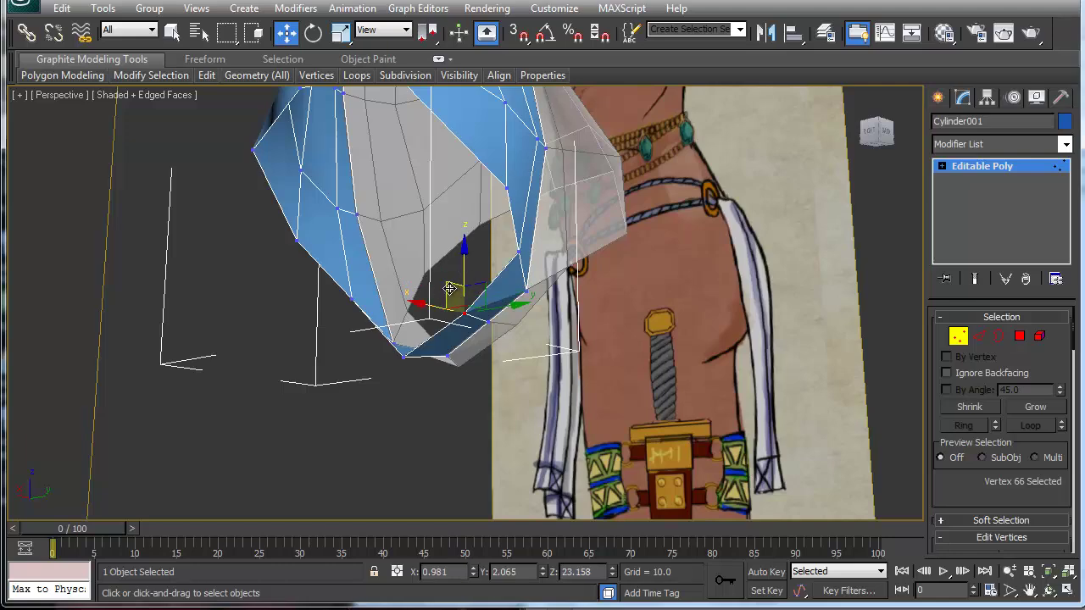
ctrl+click(491, 327)
alt+middle_drag(477, 354, 630, 400)
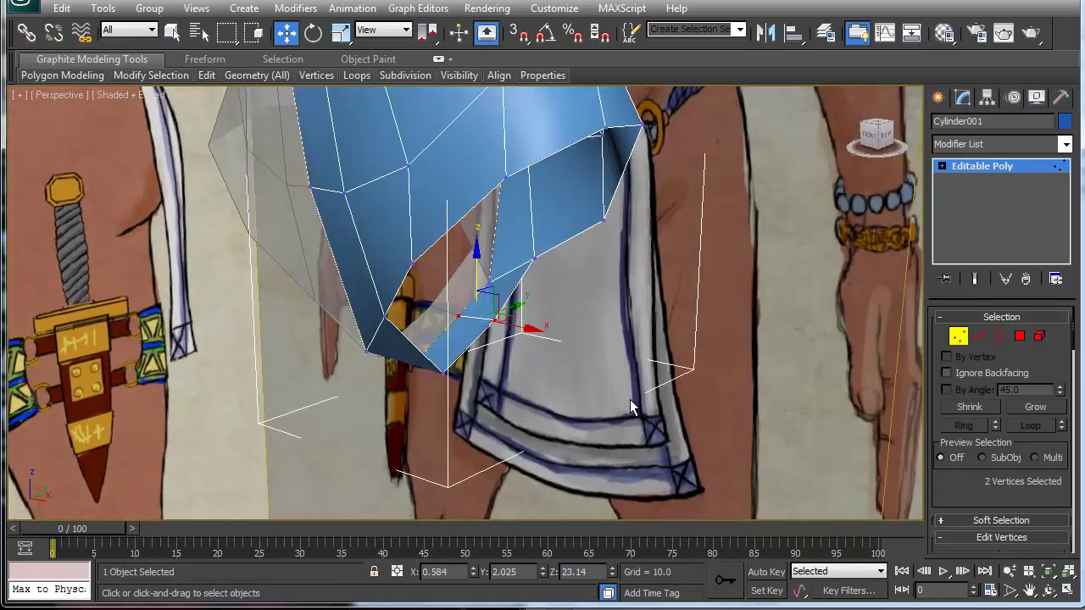
drag(478, 265, 477, 279)
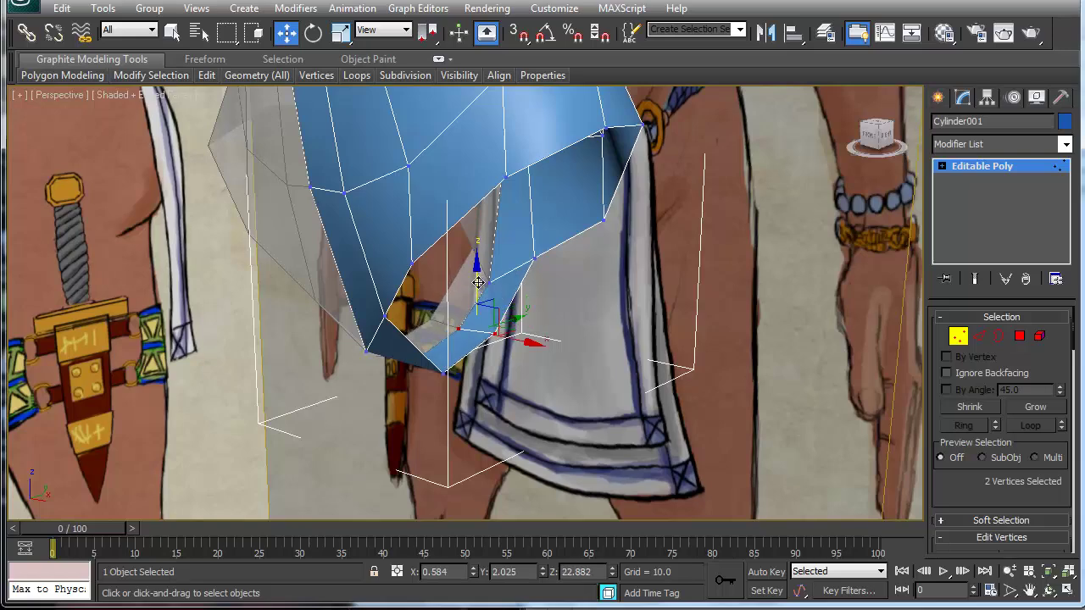
- Raise the strip's outer middle vertex to about Z 22.7 and shift it inward, and move the rear cut's outer vertex to about X 0.66
alt+middle_drag(441, 381, 473, 363)
scroll(492, 414, down, 3)
click(470, 364)
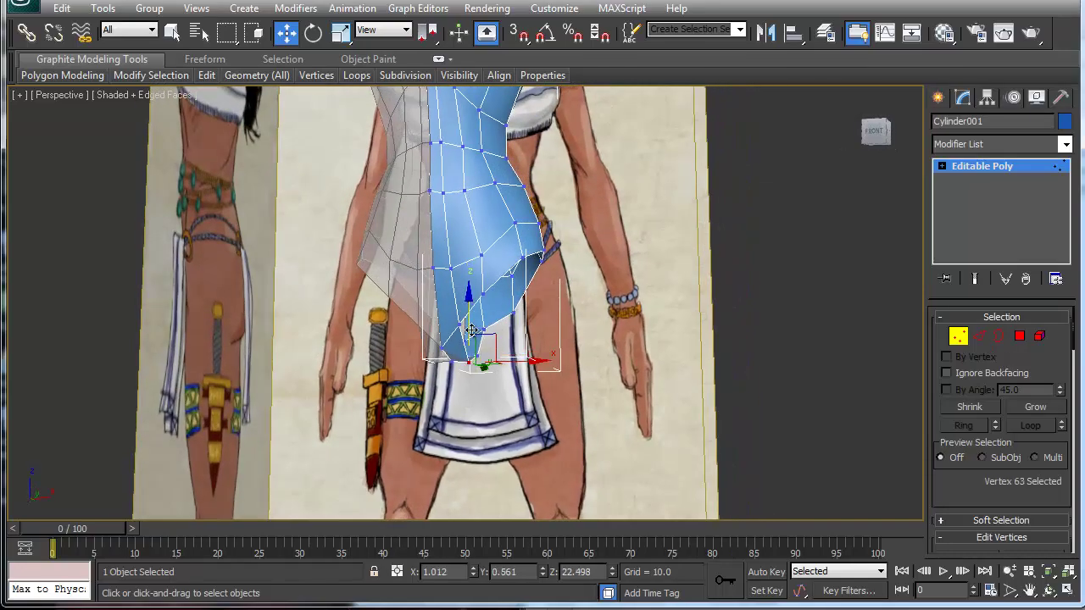
drag(466, 317, 467, 317)
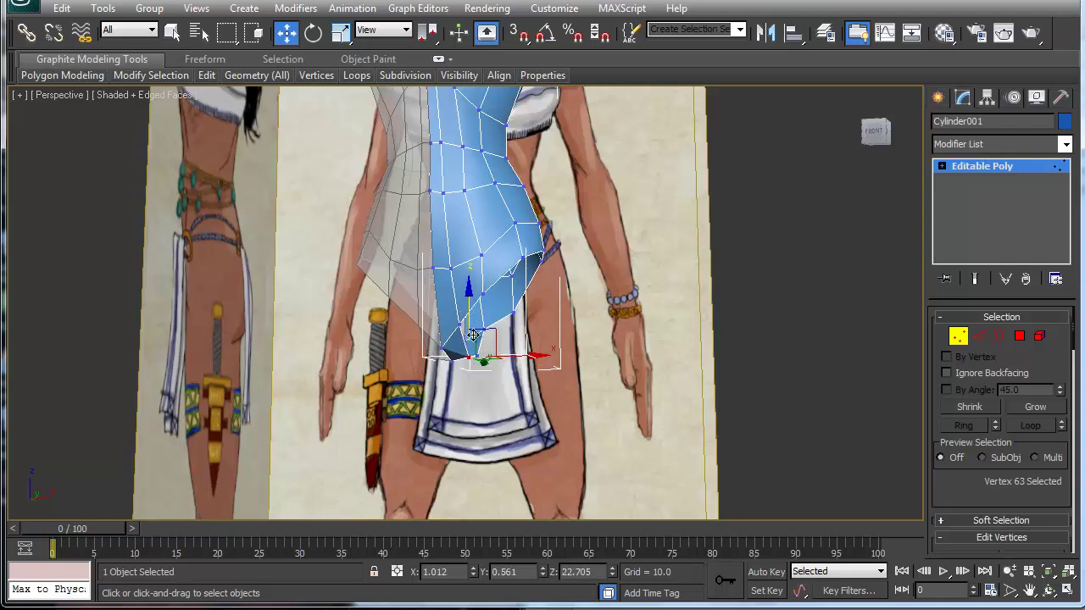
mouse_move(514, 354)
mouse_down()
mouse_move(489, 353)
mouse_move(508, 357)
mouse_up()
click(481, 355)
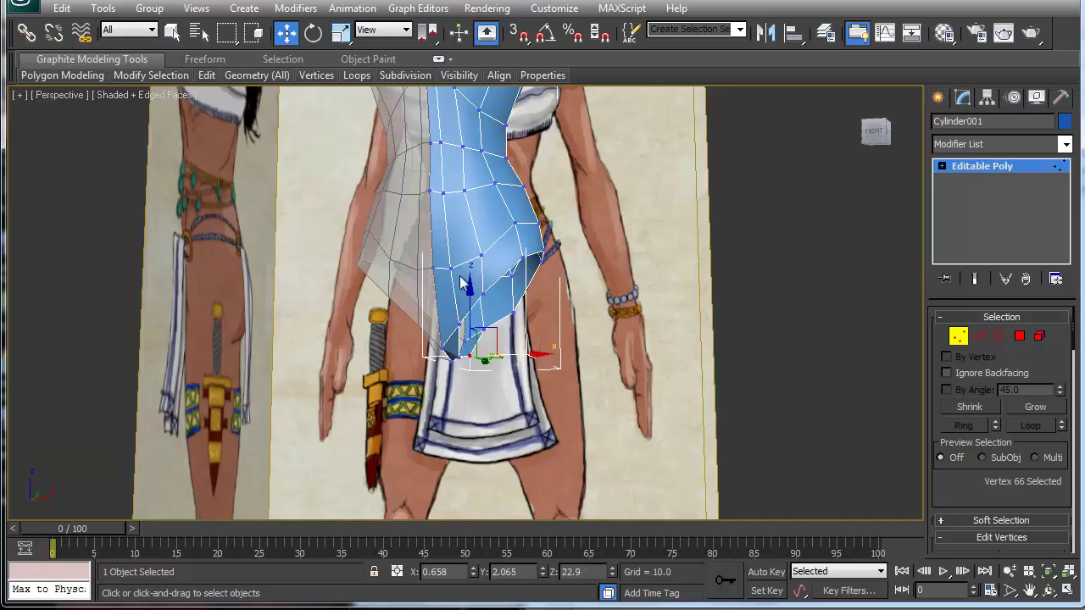
alt+middle_drag(508, 356, 467, 556)
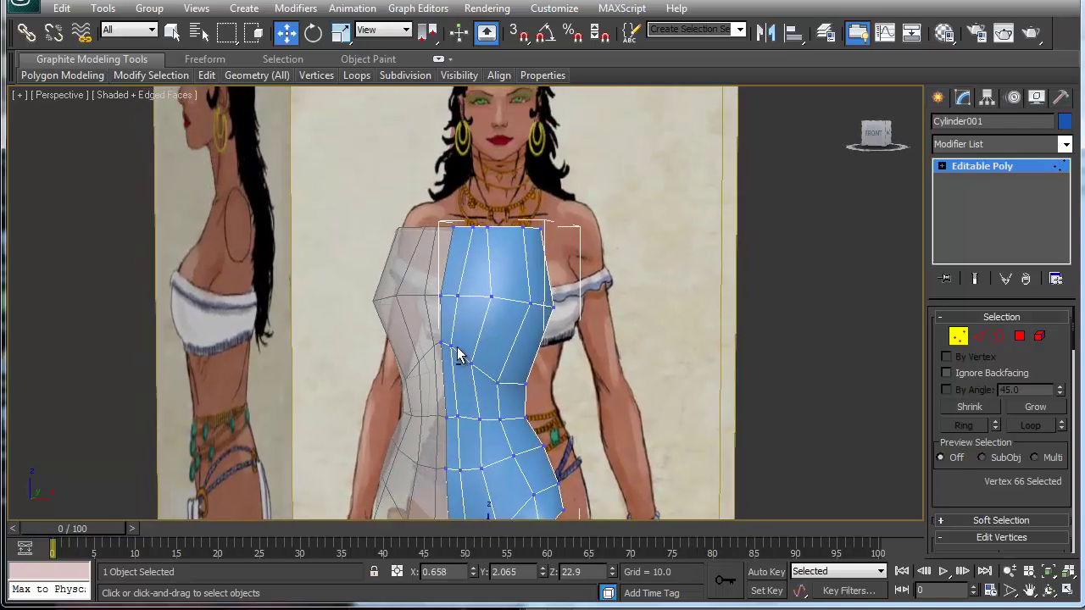
- In the front view, raise the two outer chest-row vertices to the armpit, with the outermost at about X 3.69, Z 36.54
alt+middle_drag(489, 291, 508, 302)
key(alt+w)
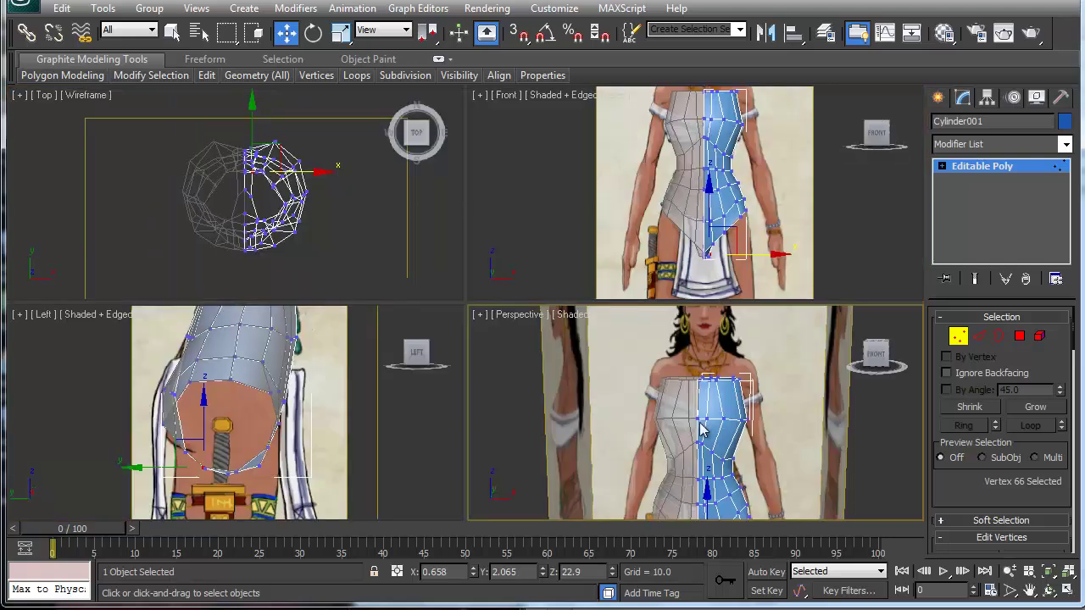
middle_drag(757, 196, 741, 217)
key(alt+w)
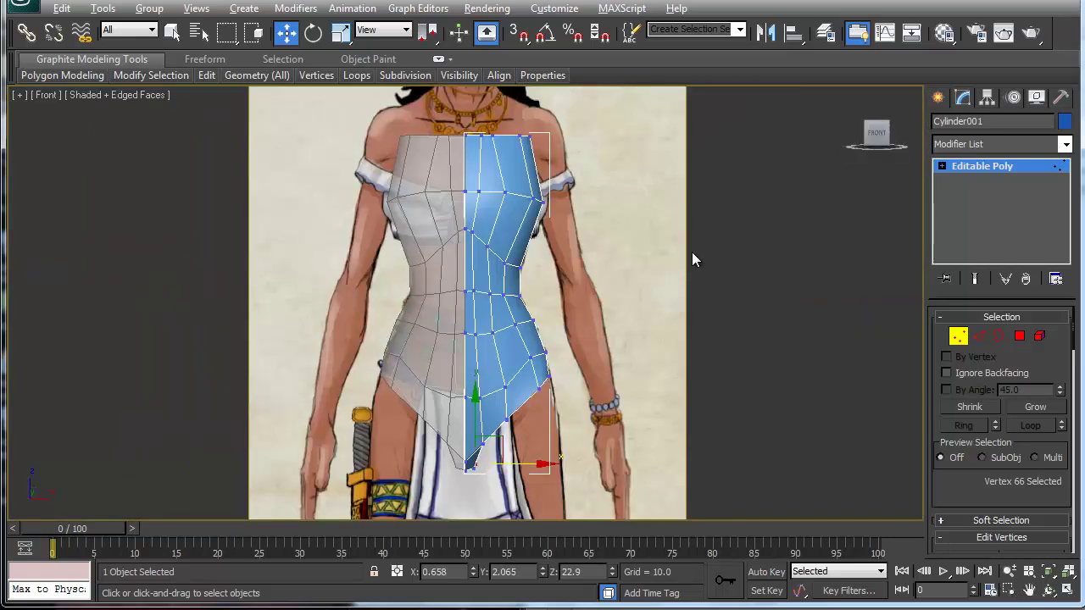
middle_drag(568, 228, 574, 359)
scroll(561, 354, up, 3)
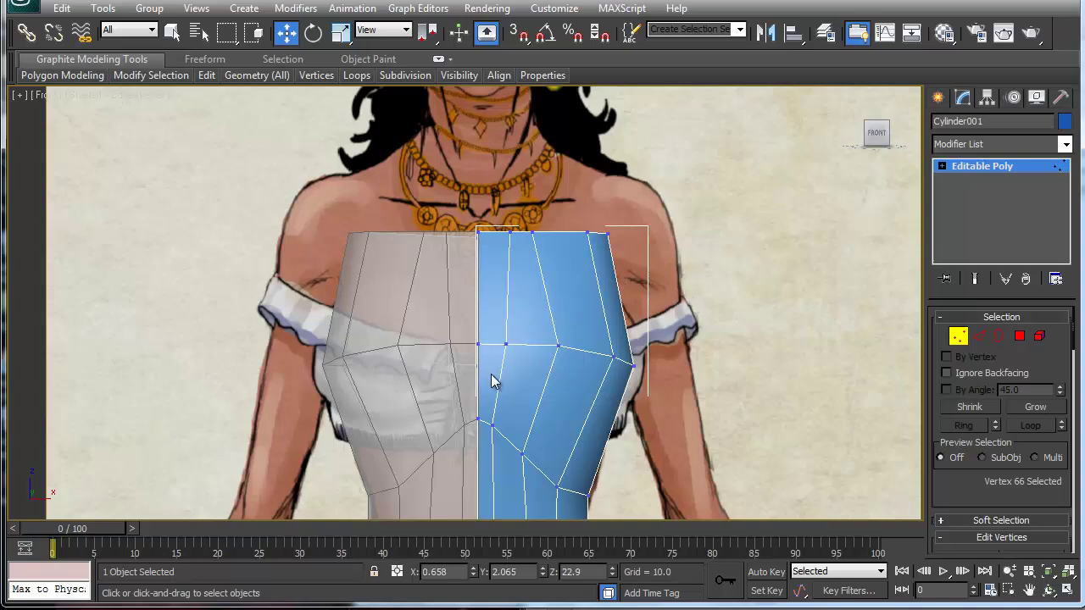
drag(661, 344, 631, 303)
- Shift the chest row's middle front vertex slightly down and inward, and lower its inner neighbour to about X 0.79, Z 35.14
click(557, 346)
drag(585, 331, 576, 340)
click(507, 345)
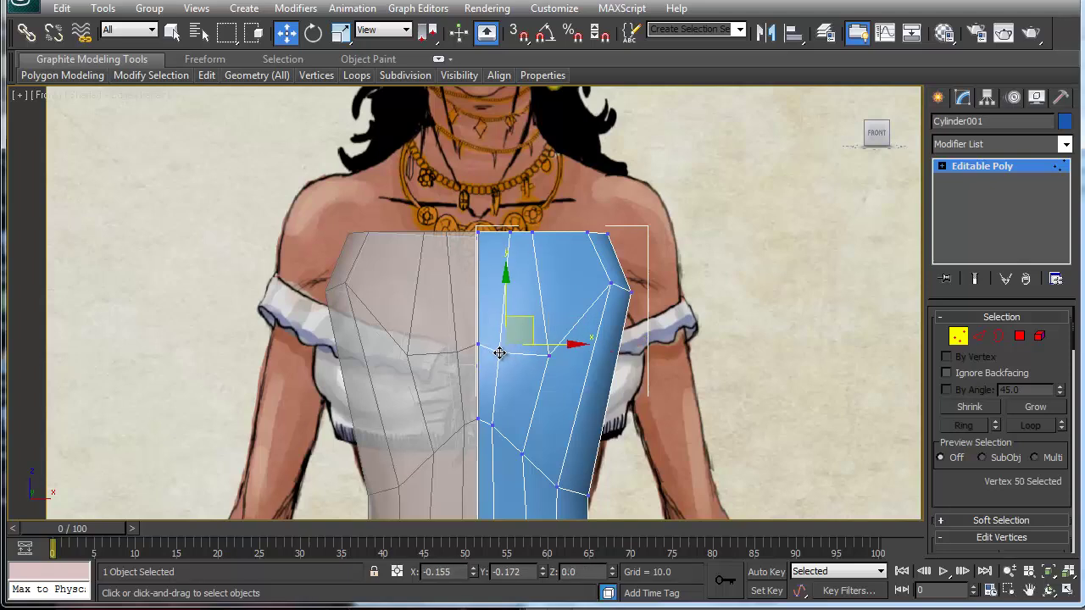
drag(506, 354, 505, 361)
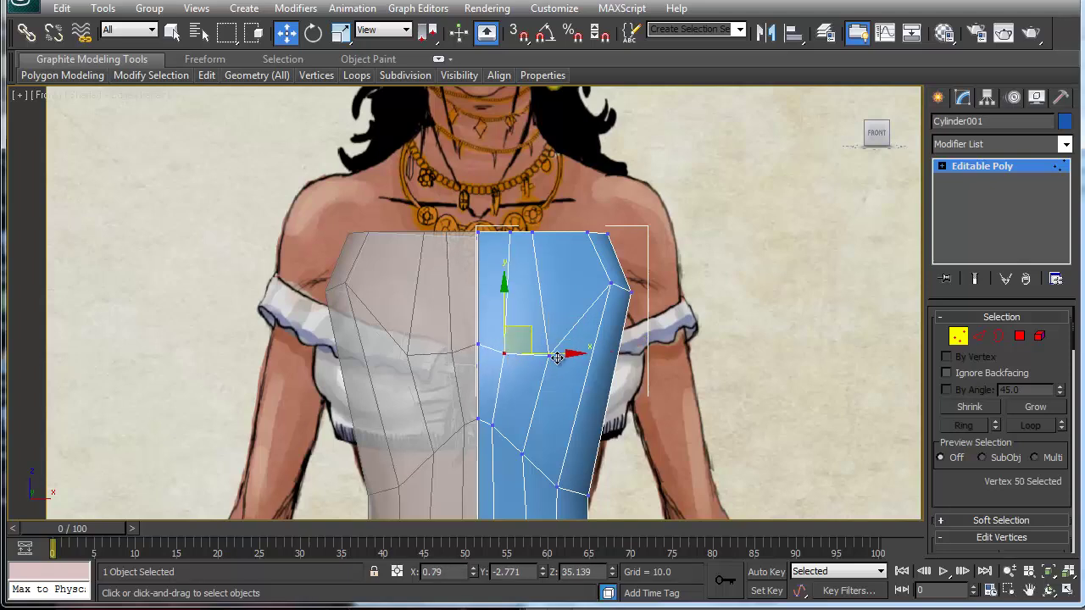
- Lower the front armpit vertex slightly, and move the outermost armpit vertex out and up to about X 3.82, Z 36.82
drag(607, 282, 612, 312)
click(631, 293)
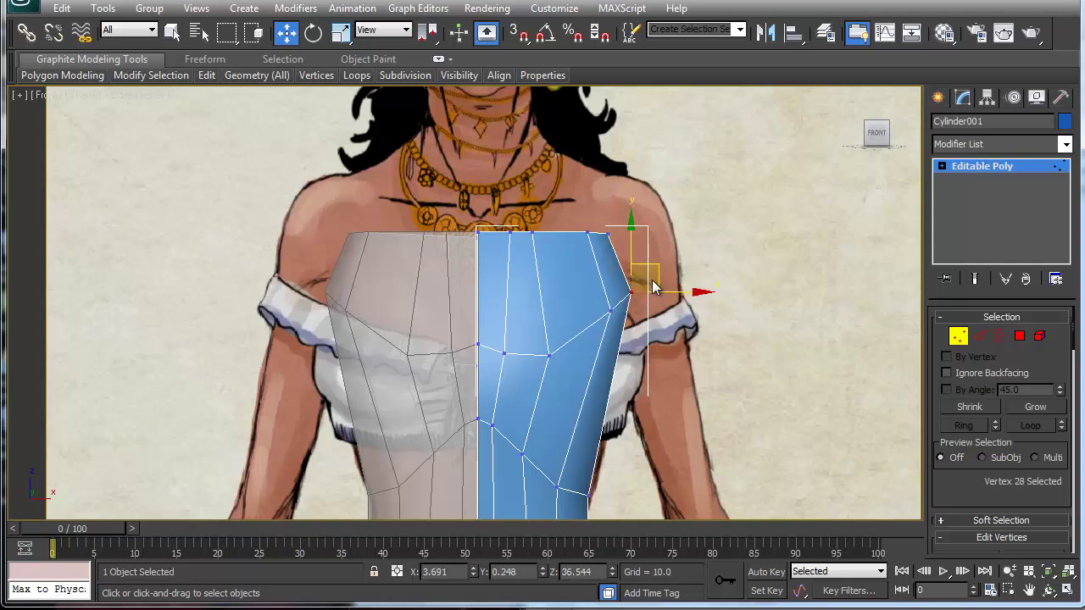
mouse_move(655, 273)
mouse_down()
mouse_move(646, 259)
mouse_move(641, 271)
mouse_up()
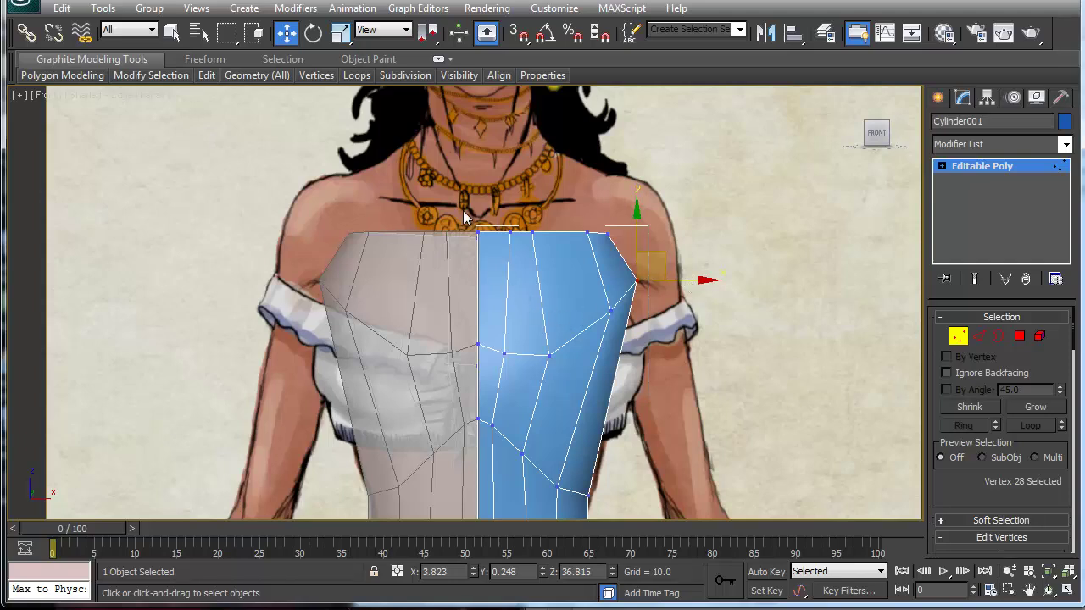
- Extrude two front edges of the torso's open top border over the shoulder toward the back, forming a three-segment strap
drag(626, 253, 626, 253)
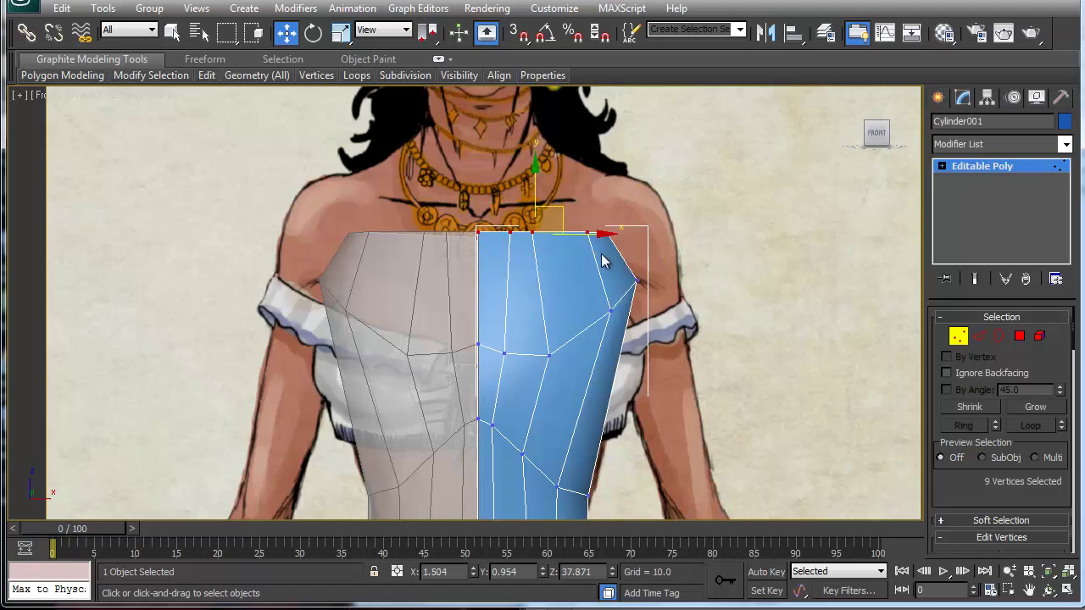
alt+middle_drag(615, 341, 501, 376)
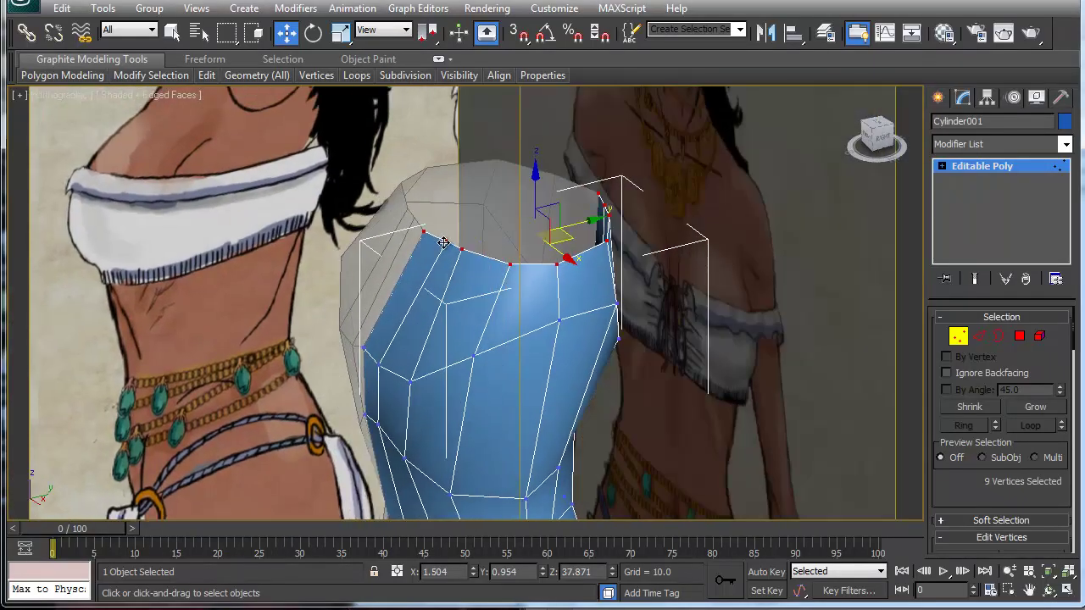
key(3)
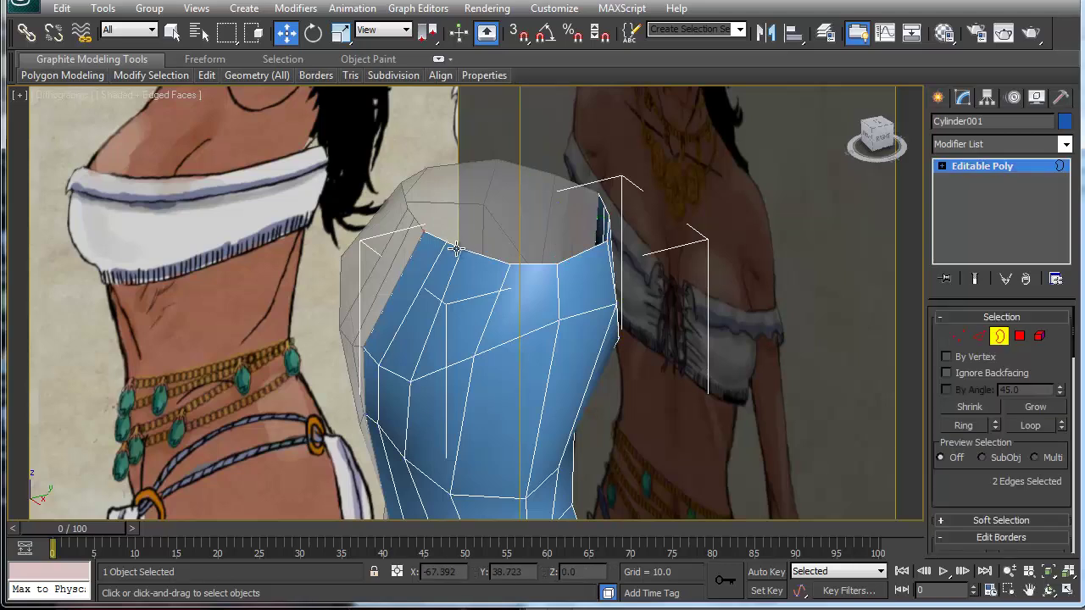
click(455, 248)
key(2)
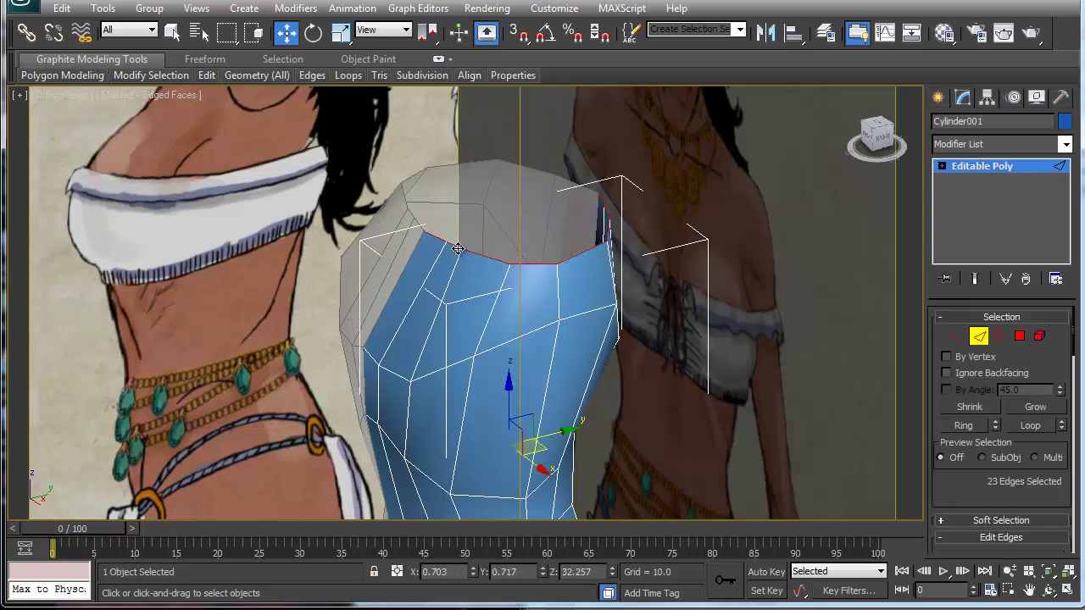
click(458, 249)
click(485, 258)
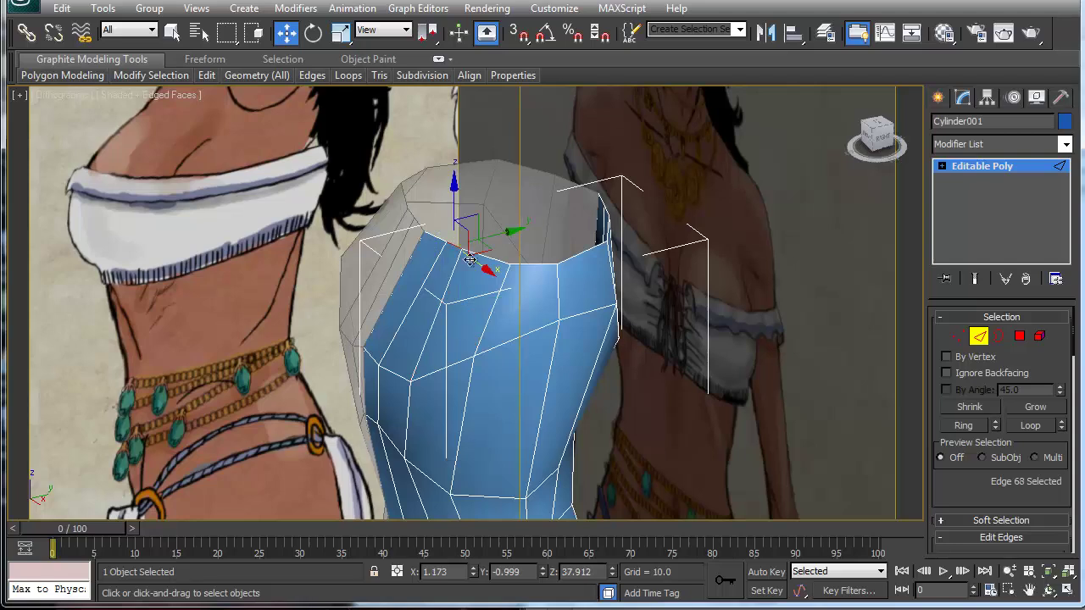
double_click(496, 260)
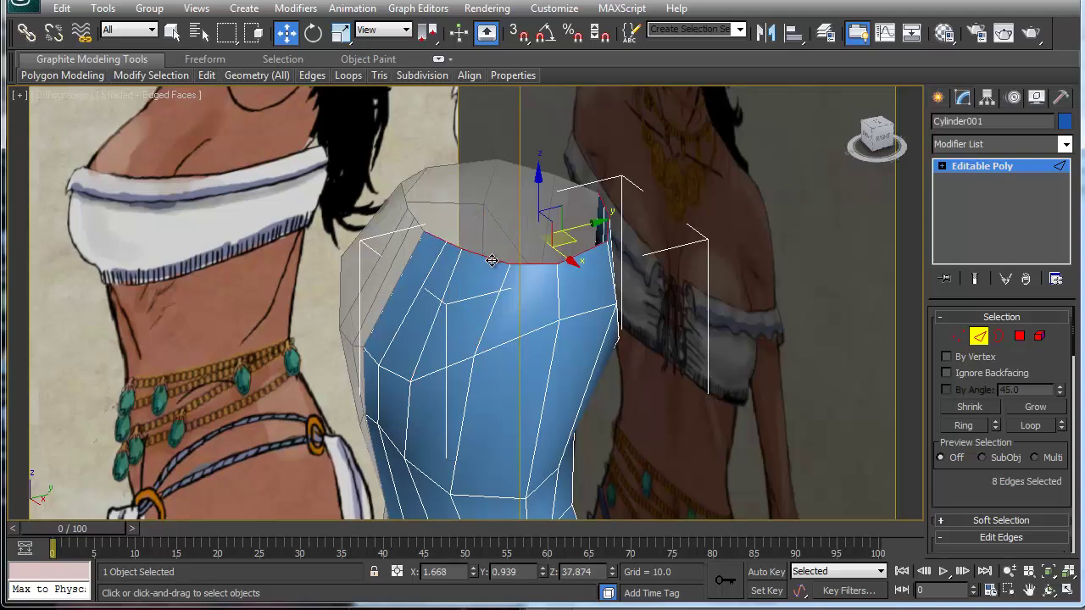
click(453, 248)
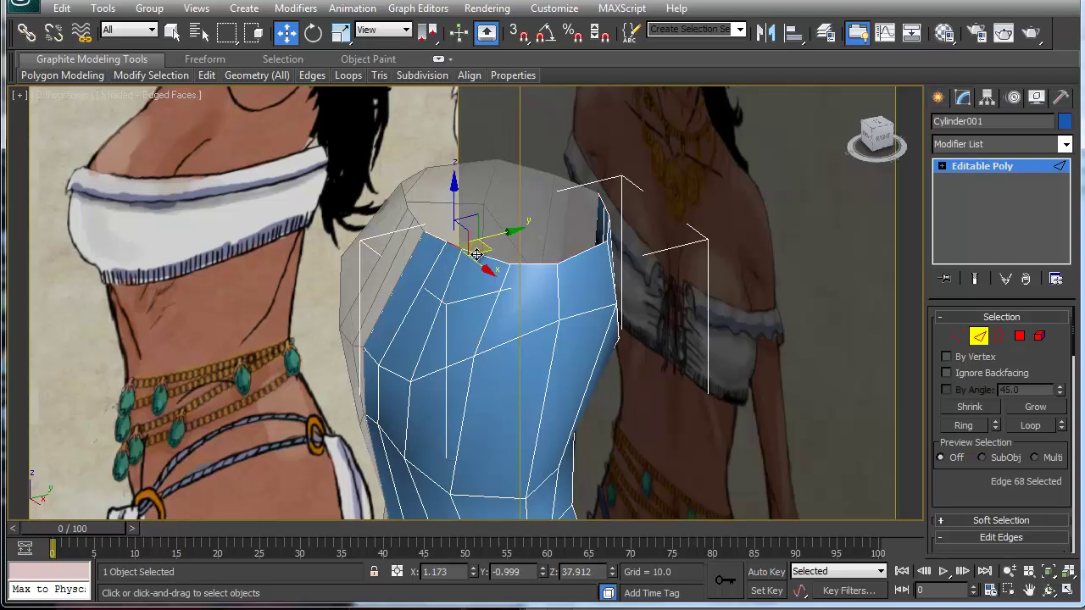
ctrl+click(481, 246)
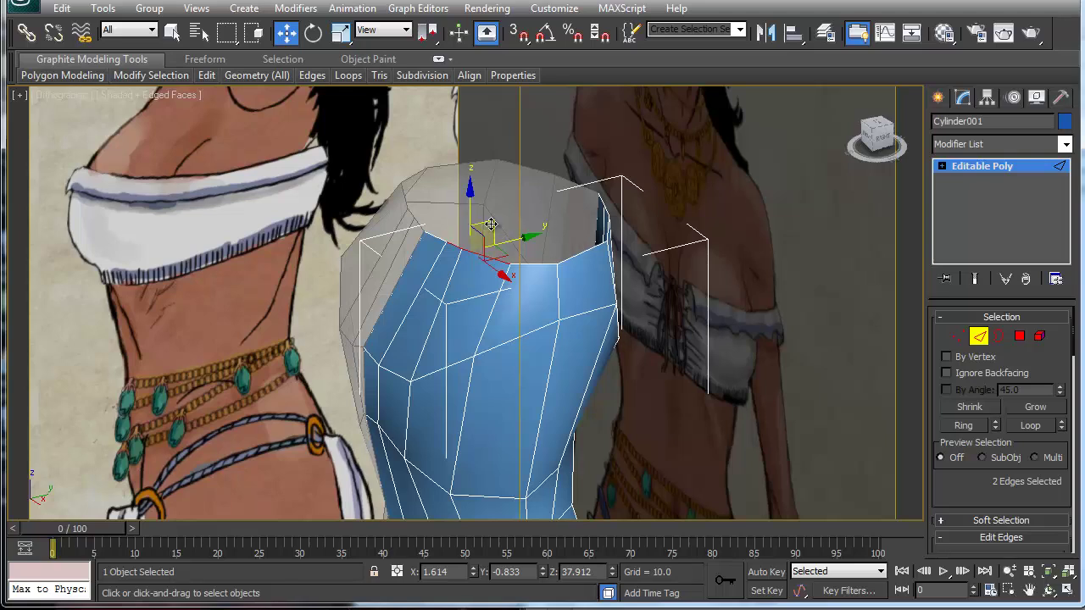
drag(491, 224, 597, 261)
- Target-weld the strap's three rear vertices onto the matching top-row vertices of the torso's back
alt+middle_drag(602, 299, 424, 304)
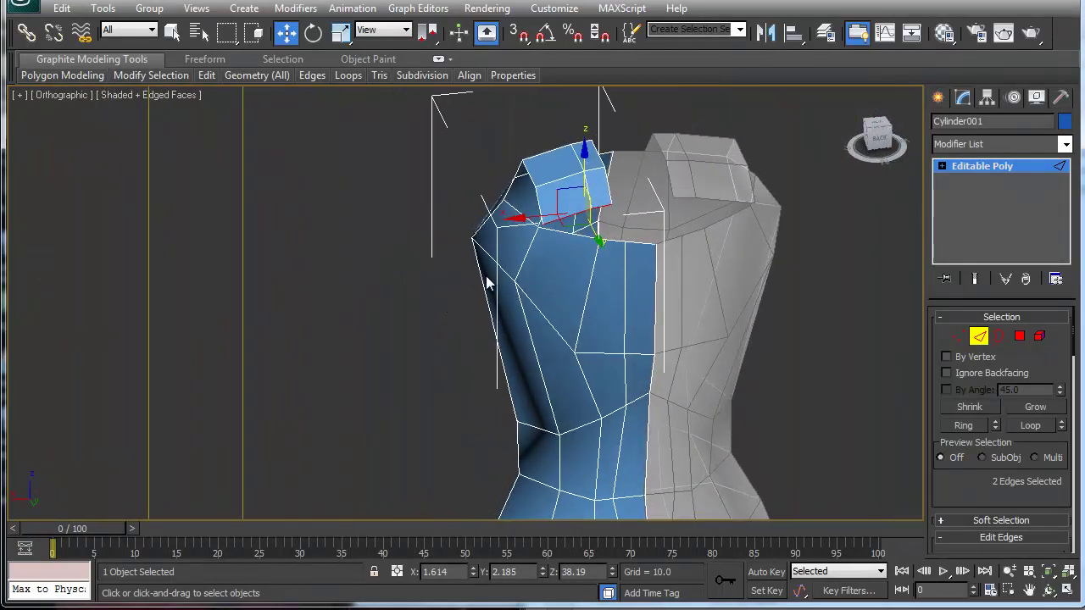
key(1)
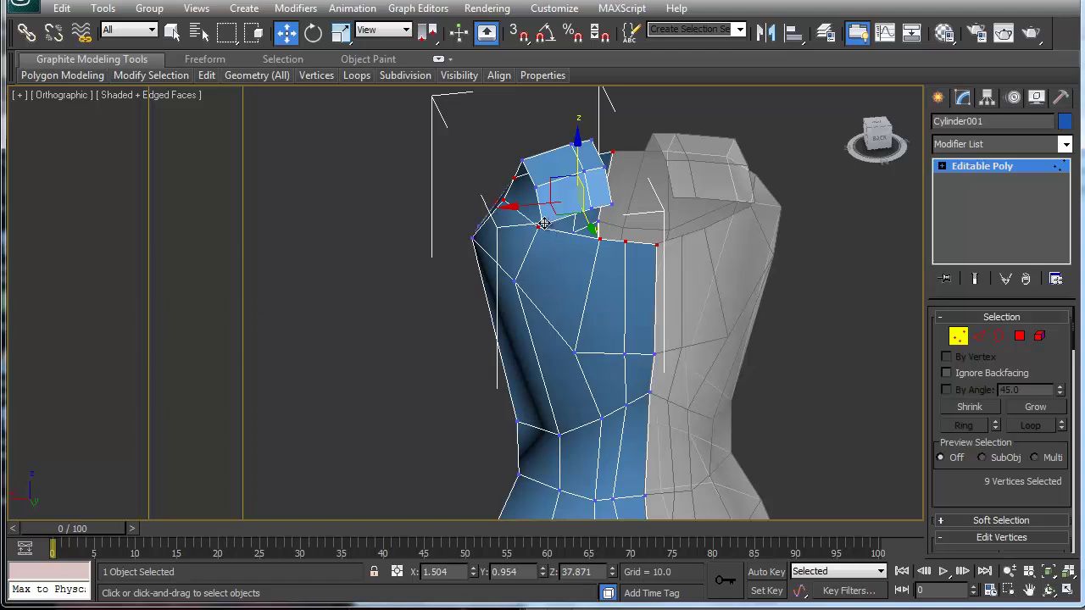
click(541, 224)
right_click(540, 218)
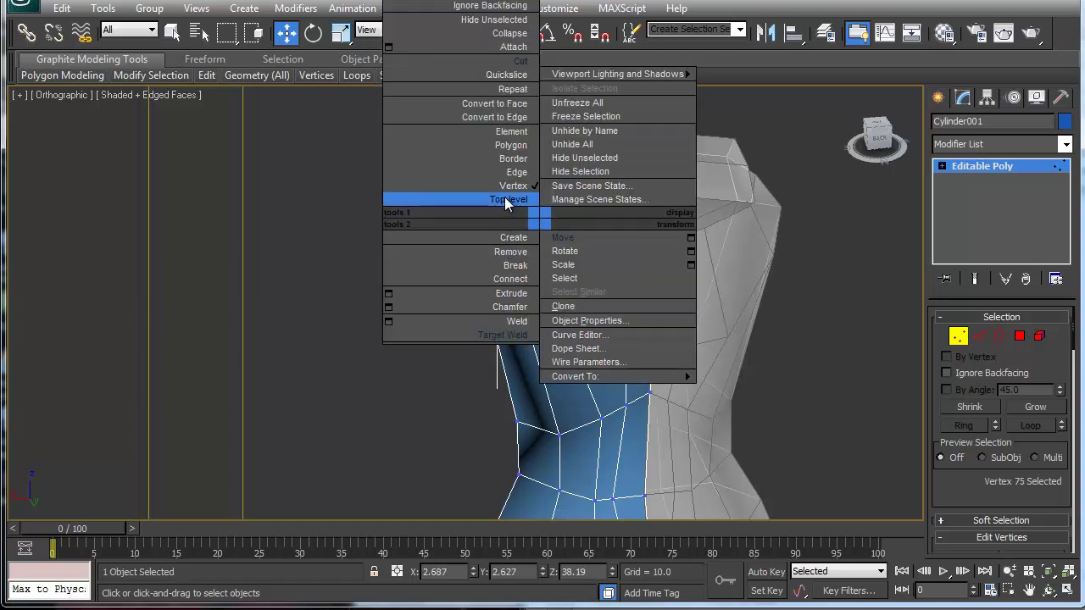
click(503, 334)
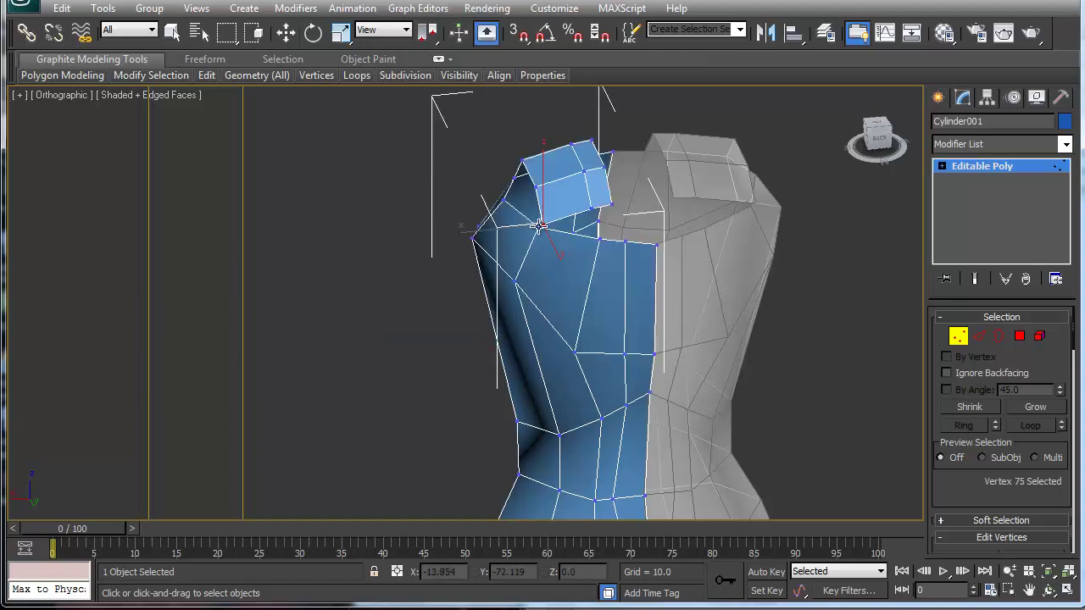
click(537, 226)
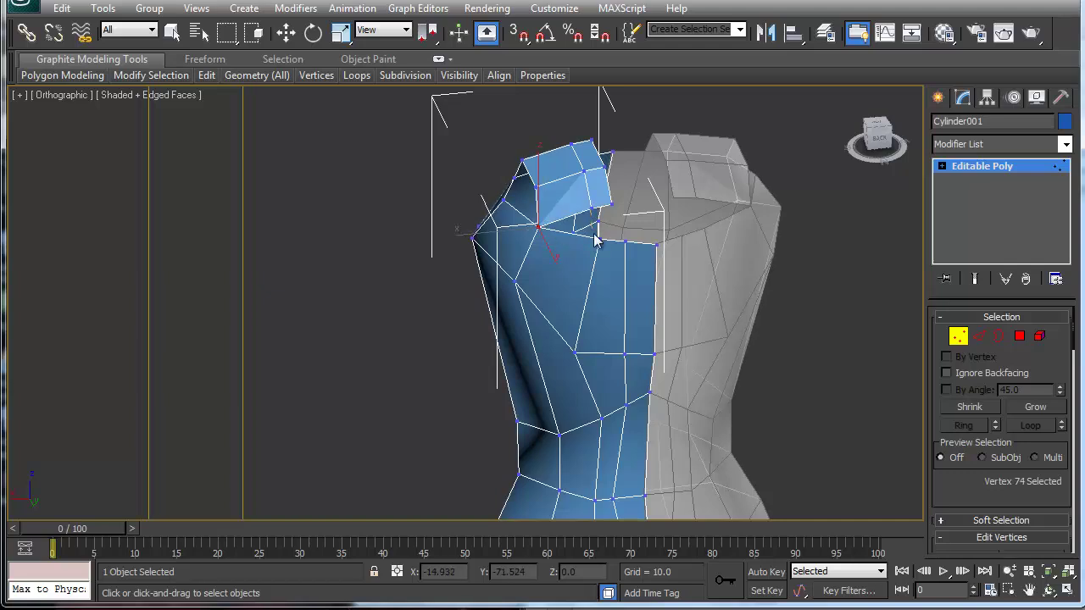
click(598, 240)
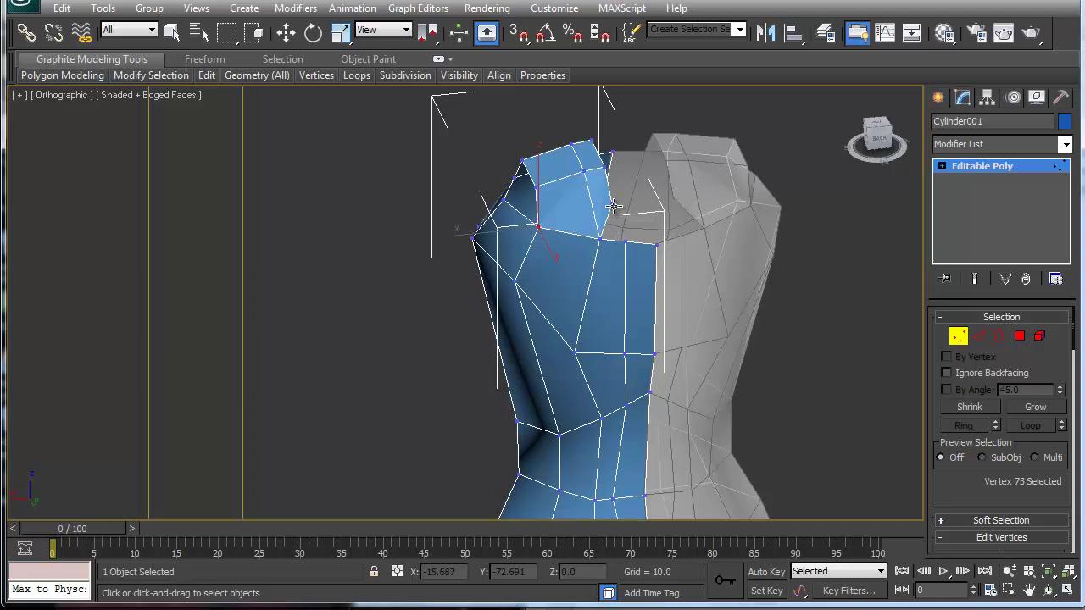
click(625, 242)
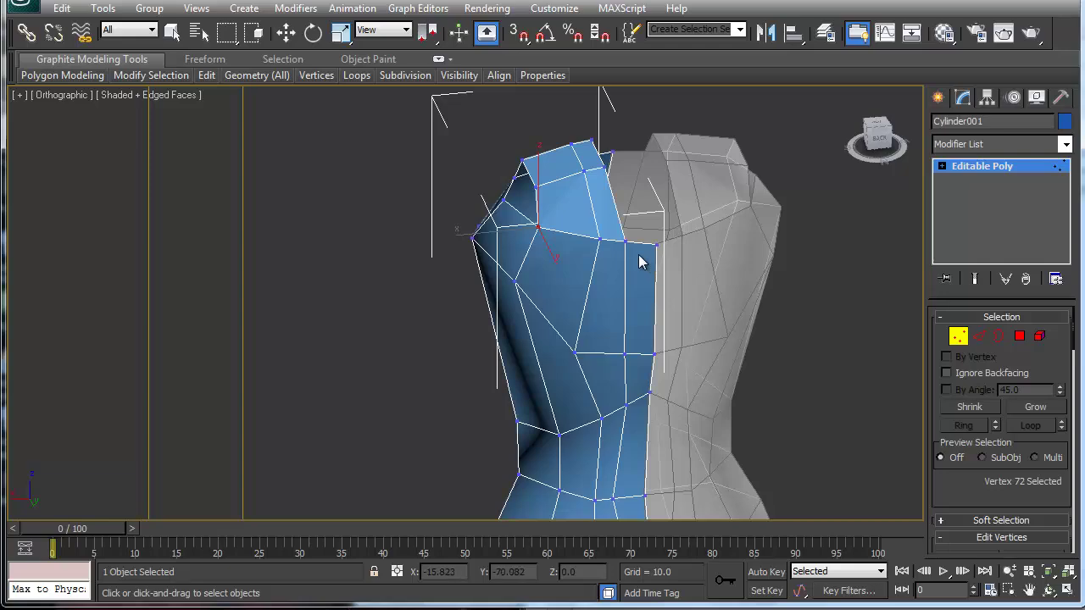
- Move the two inner vertices of the strap's rear crest back and up to about Y 1.71, Z 39.09
alt+middle_drag(559, 269, 659, 250)
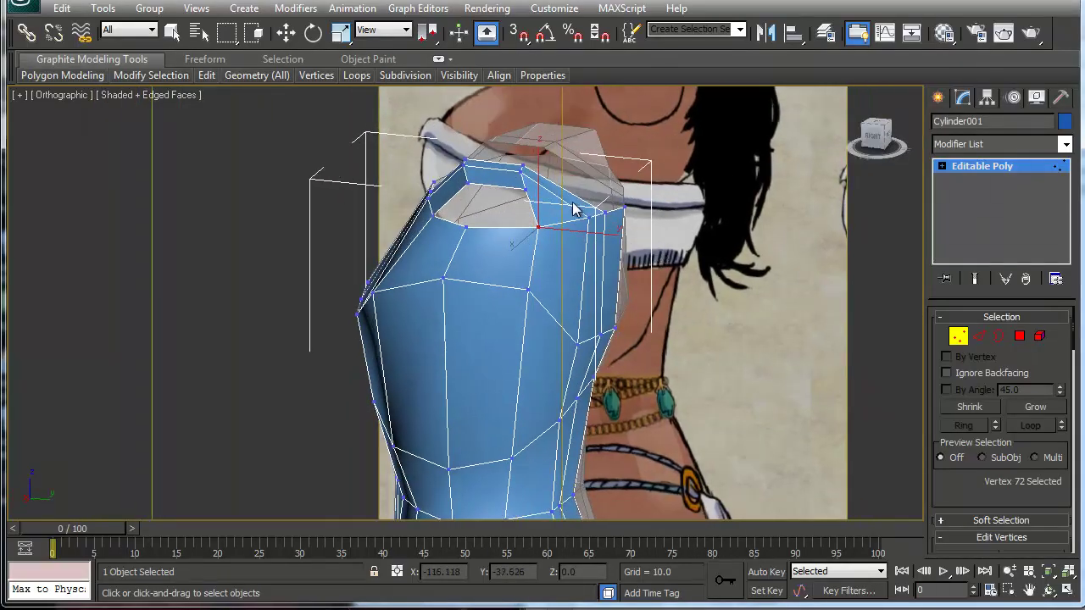
key(w)
click(522, 169)
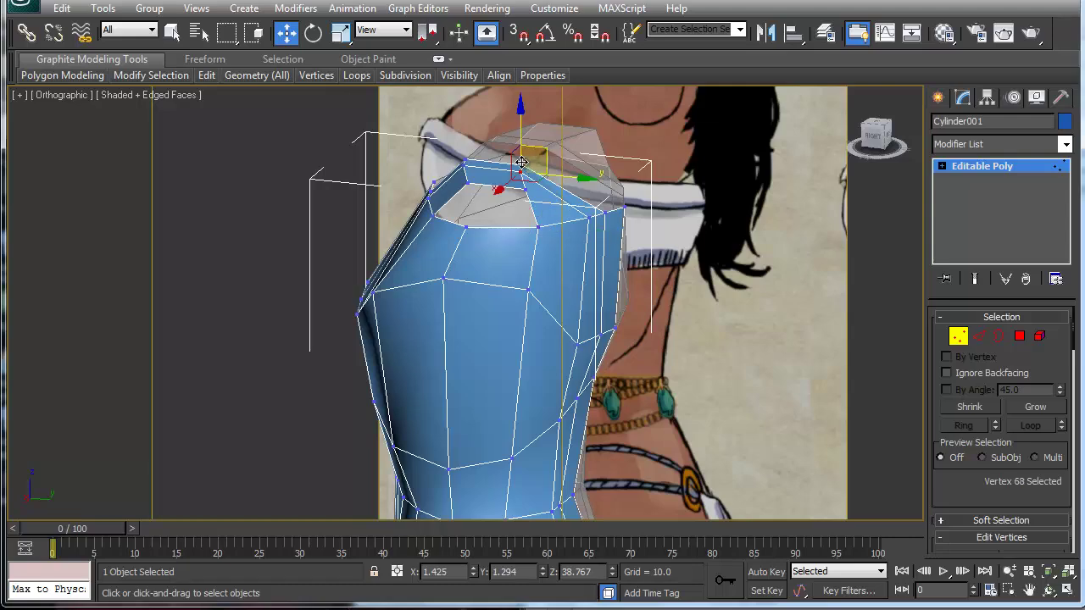
ctrl+click(522, 165)
drag(547, 154, 566, 143)
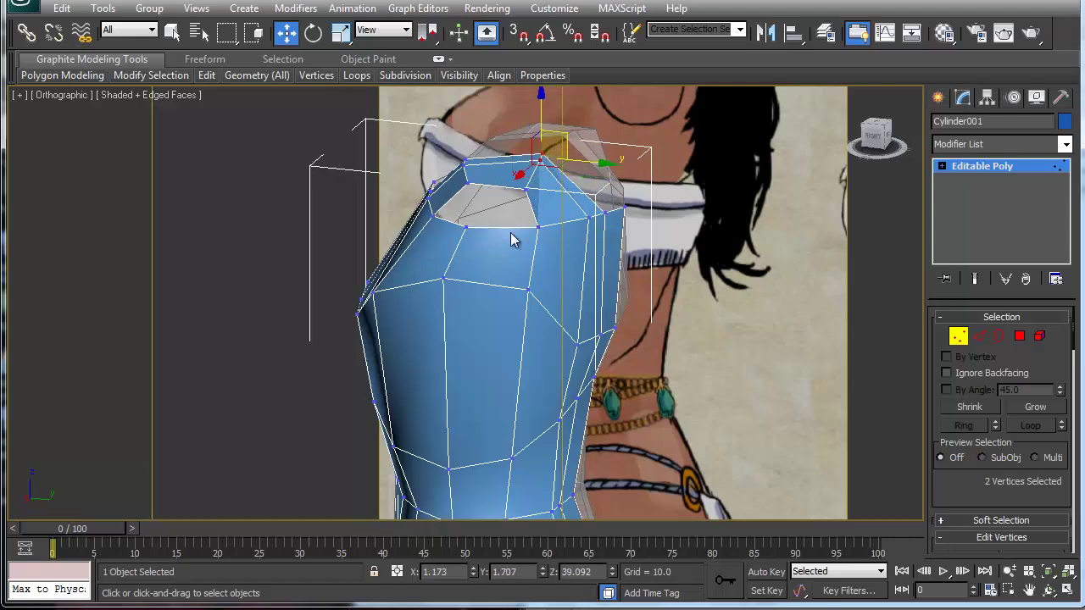
- In the front view, raise the centre neckline vertex to about Z 38.63, and move the remaining top-row and strap vertices outward and up to match
alt+middle_drag(511, 240, 596, 276)
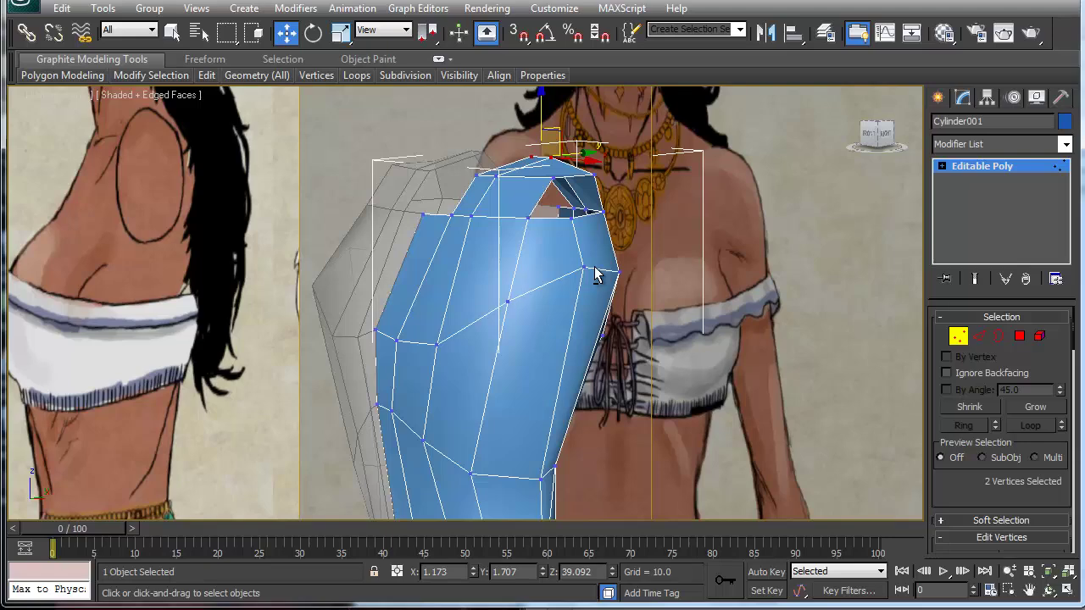
key(alt+w)
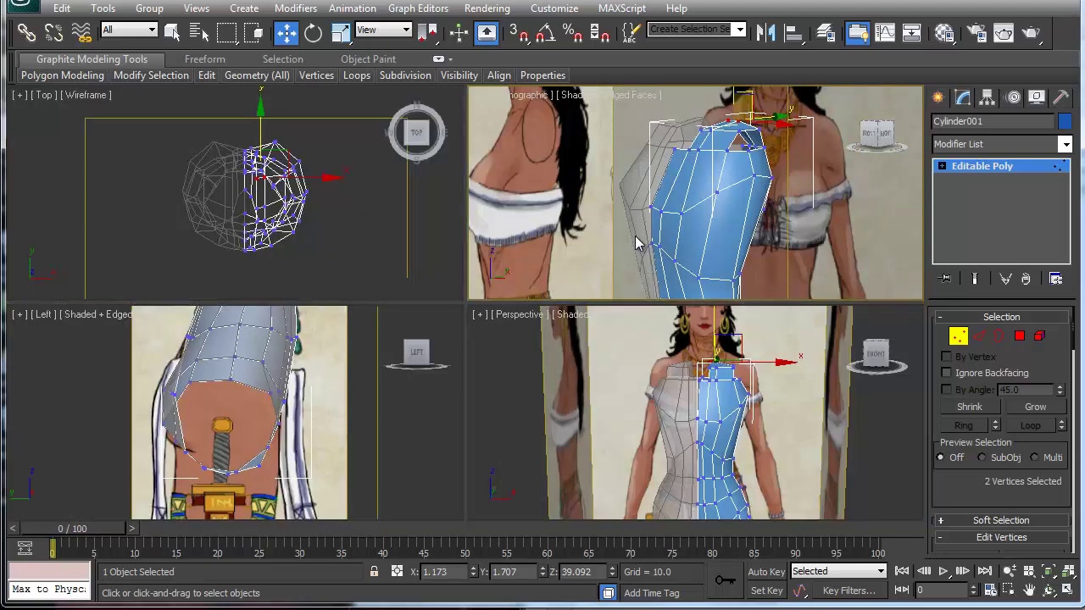
key(f)
key(z)
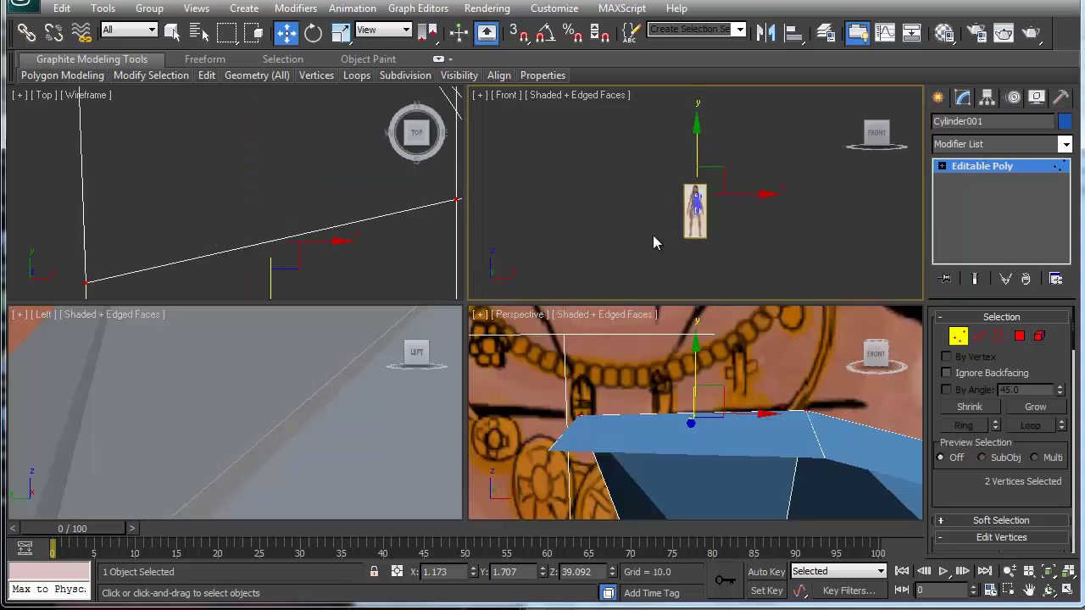
click(651, 237)
key(z)
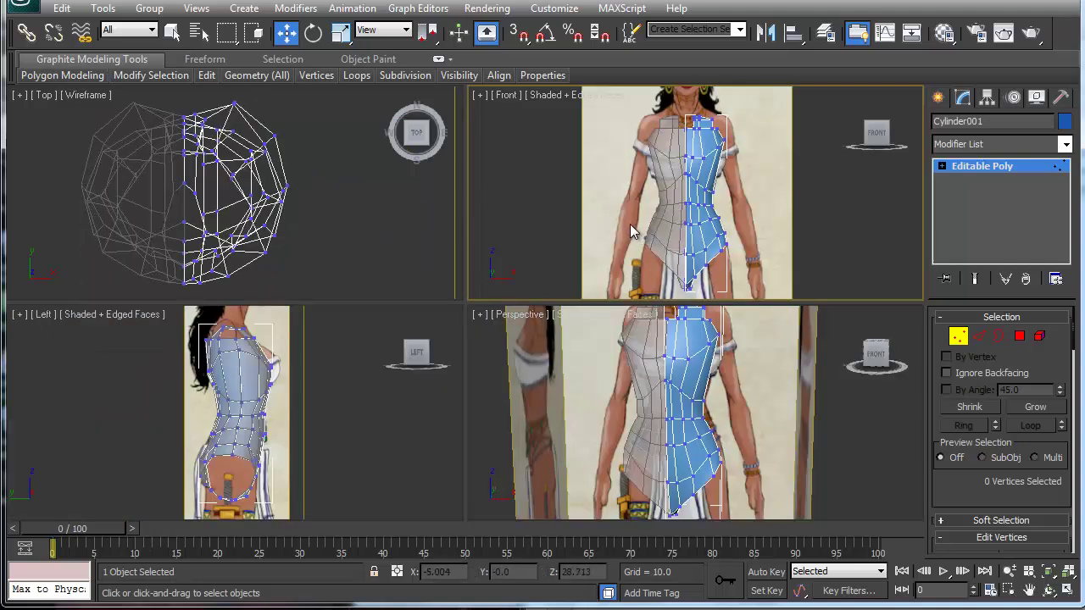
middle_drag(630, 225, 609, 239)
key(alt+w)
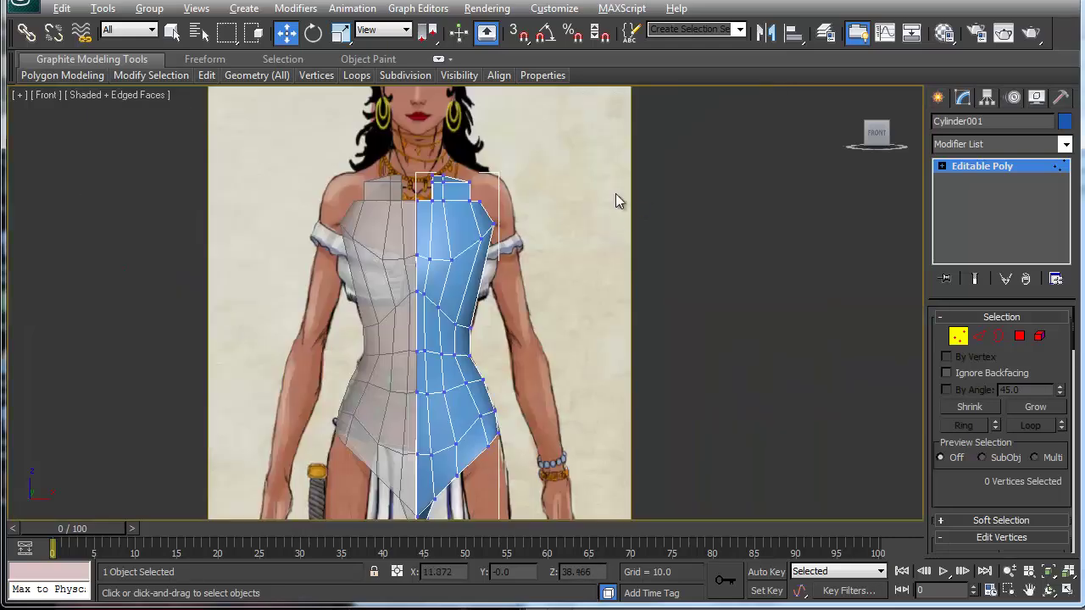
scroll(584, 335, up, 5)
scroll(585, 335, down, 2)
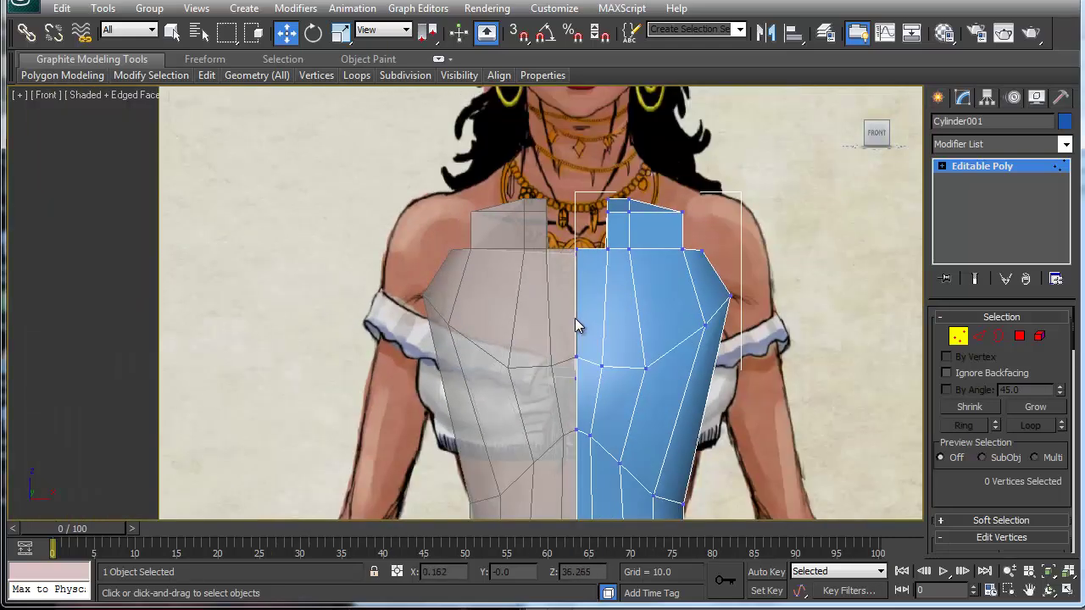
middle_drag(598, 275, 530, 319)
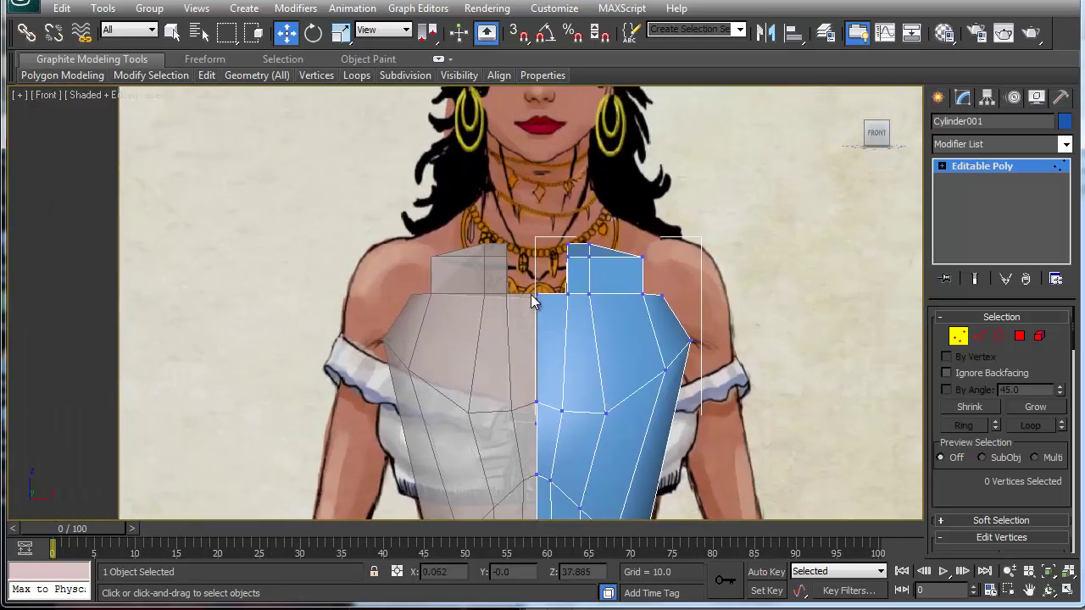
click(537, 293)
drag(535, 246, 535, 216)
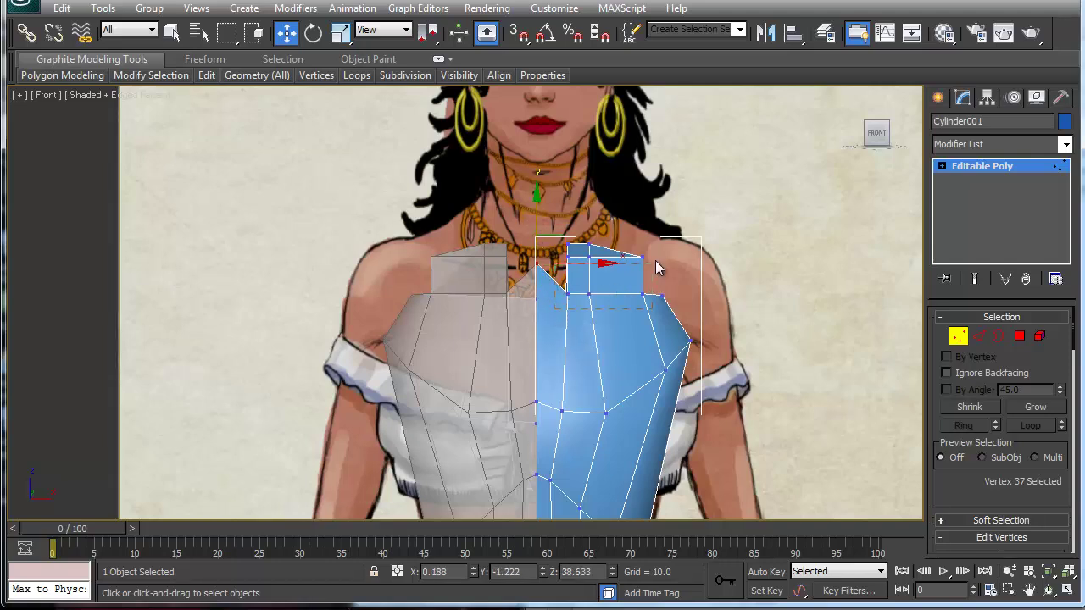
drag(679, 247, 651, 219)
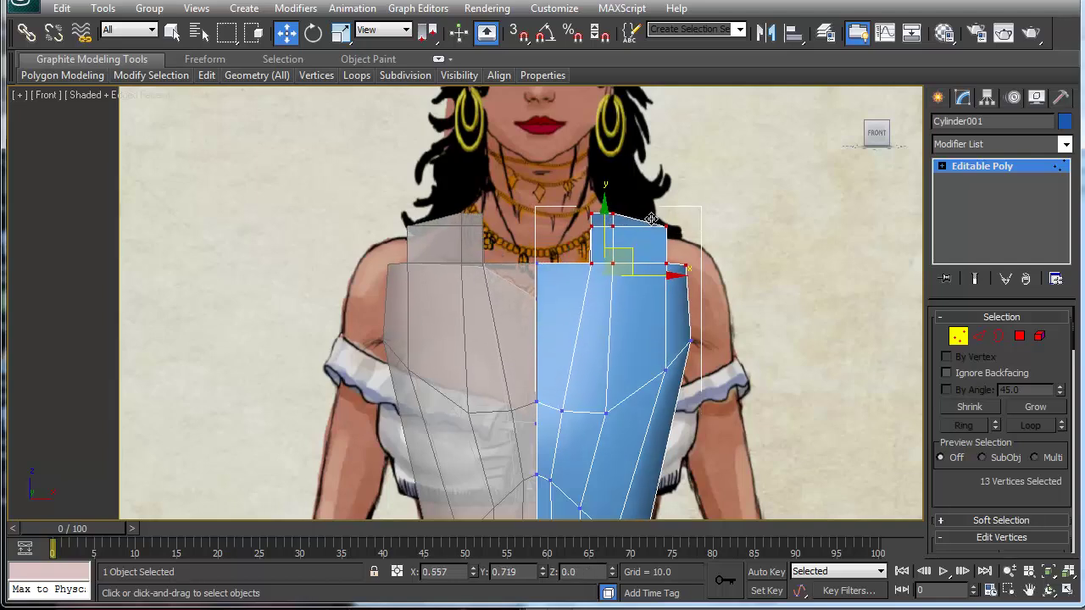
- In the front view, move the neckline vertex beside the centre inward to about X 1.07 and lower the centre neckline vertex
click(591, 264)
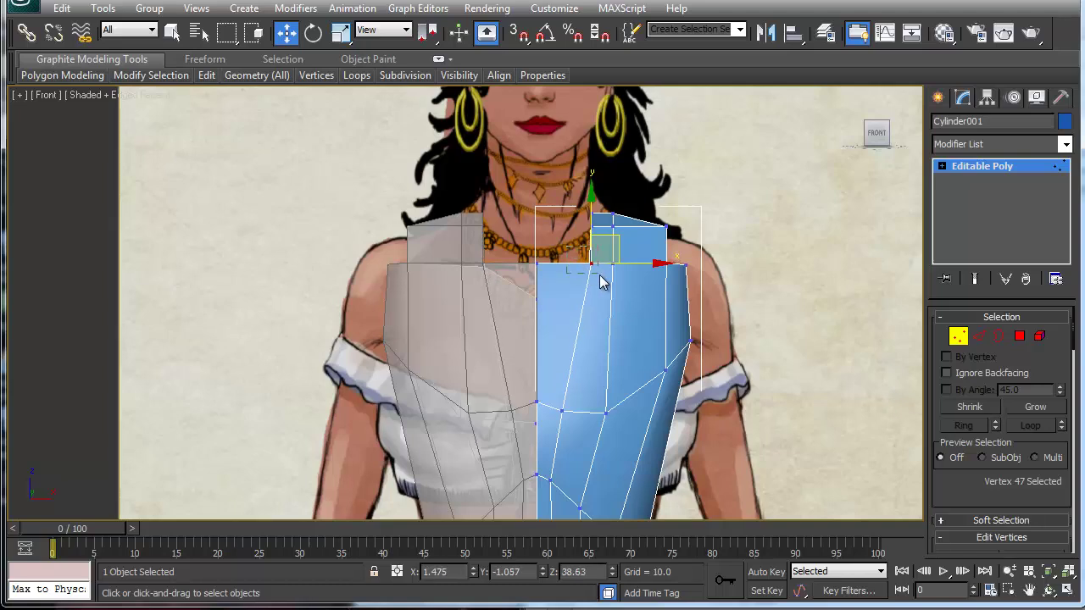
drag(597, 272, 599, 248)
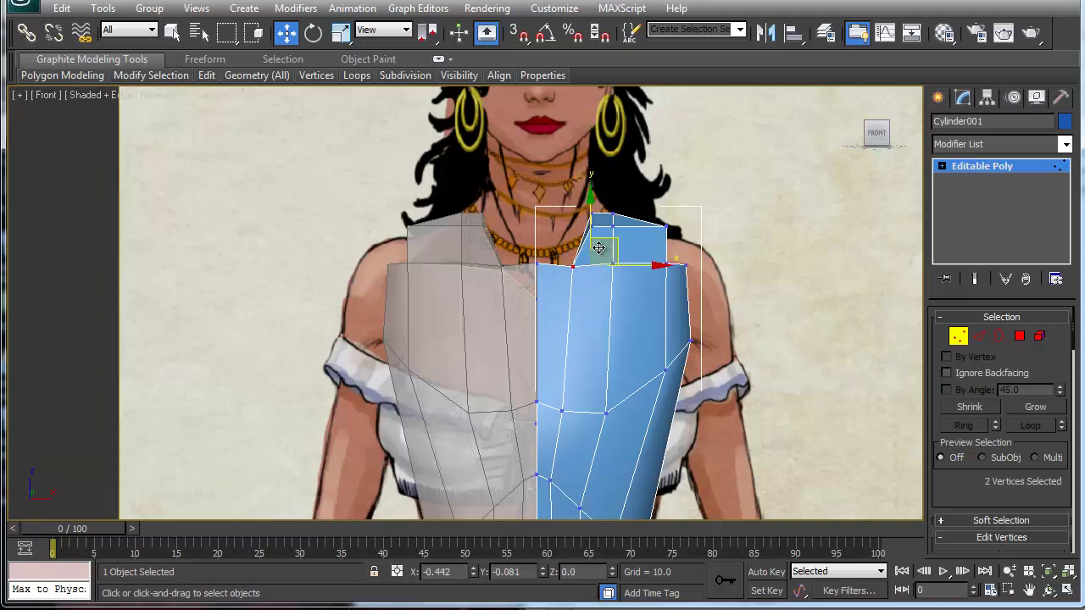
click(538, 264)
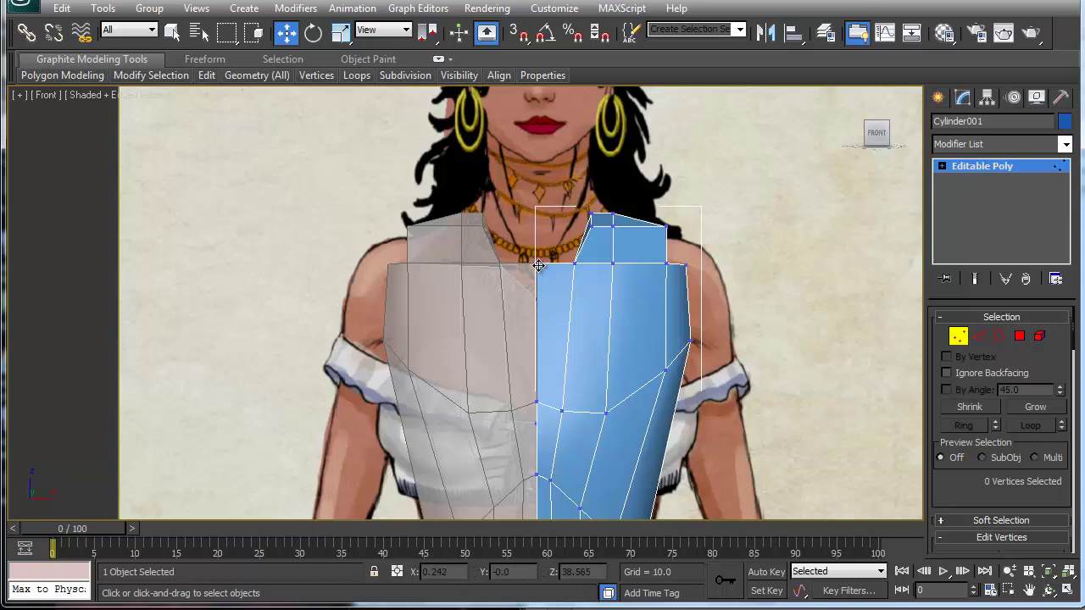
mouse_move(540, 222)
mouse_down()
mouse_move(541, 245)
mouse_move(545, 235)
mouse_up()
click(575, 264)
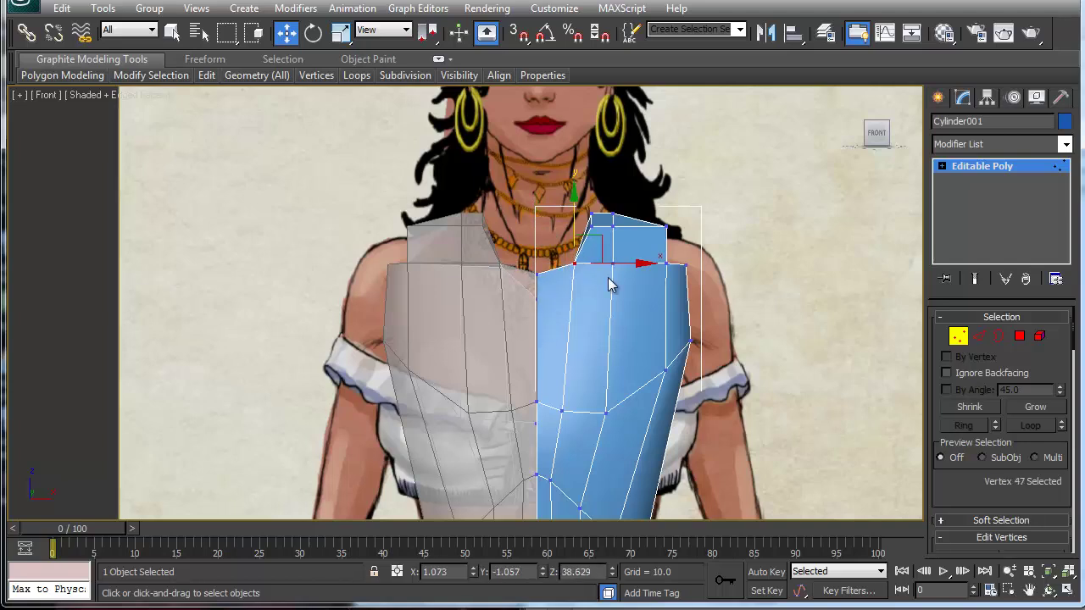
click(612, 263)
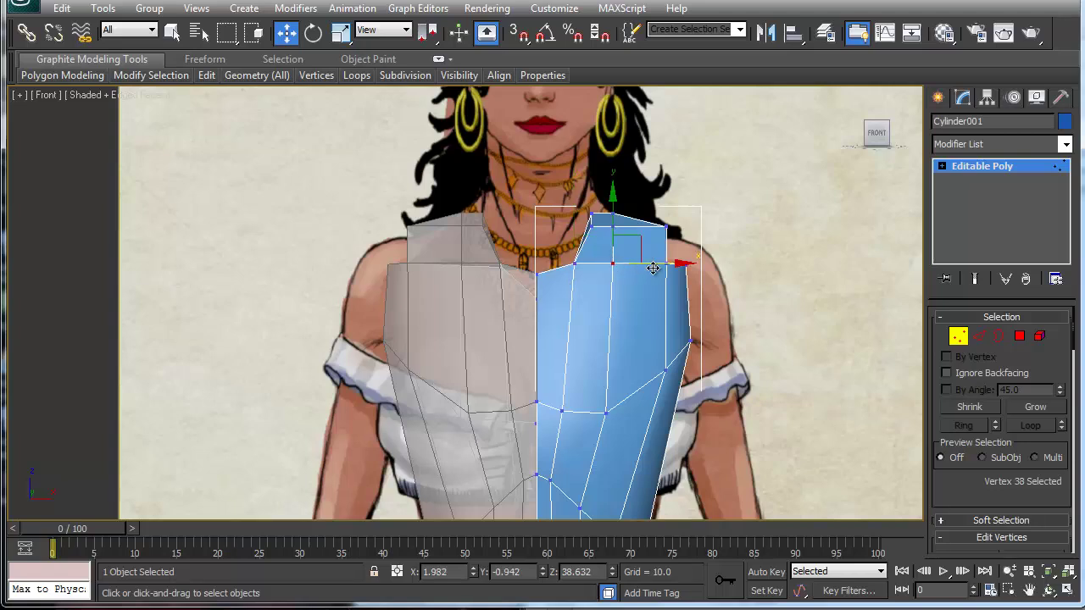
- Slope the shoulder strap by pulling its outer vertices inward, the inner crest pair to about X 1.56, Z 40.01, and the middle pair to about X 2.14, Z 39.53
click(668, 264)
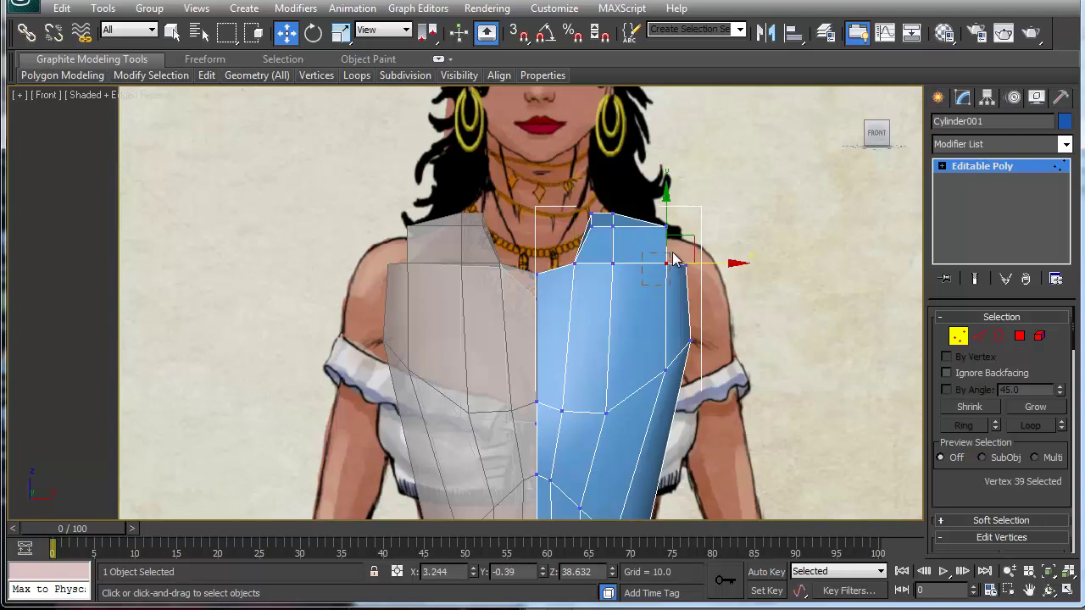
drag(674, 260, 669, 221)
click(650, 217)
drag(599, 244, 619, 180)
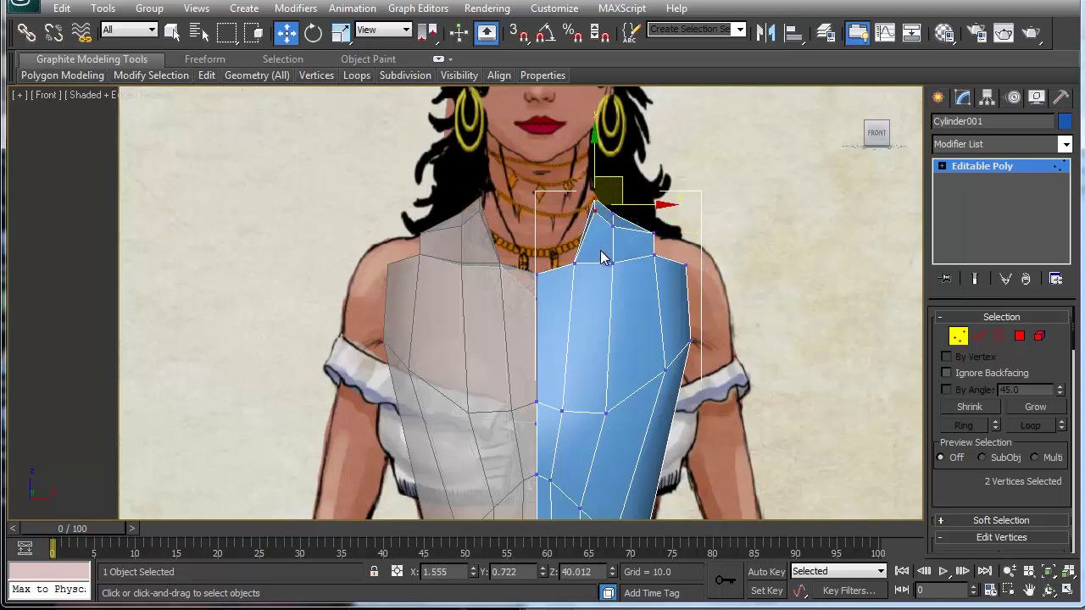
click(620, 219)
drag(603, 230, 654, 213)
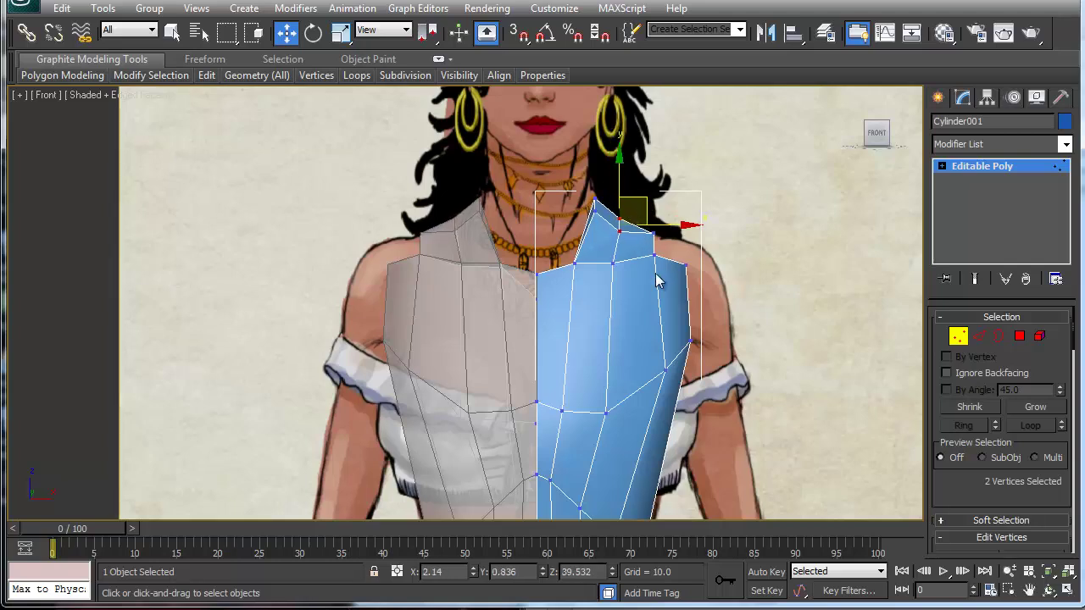
click(687, 266)
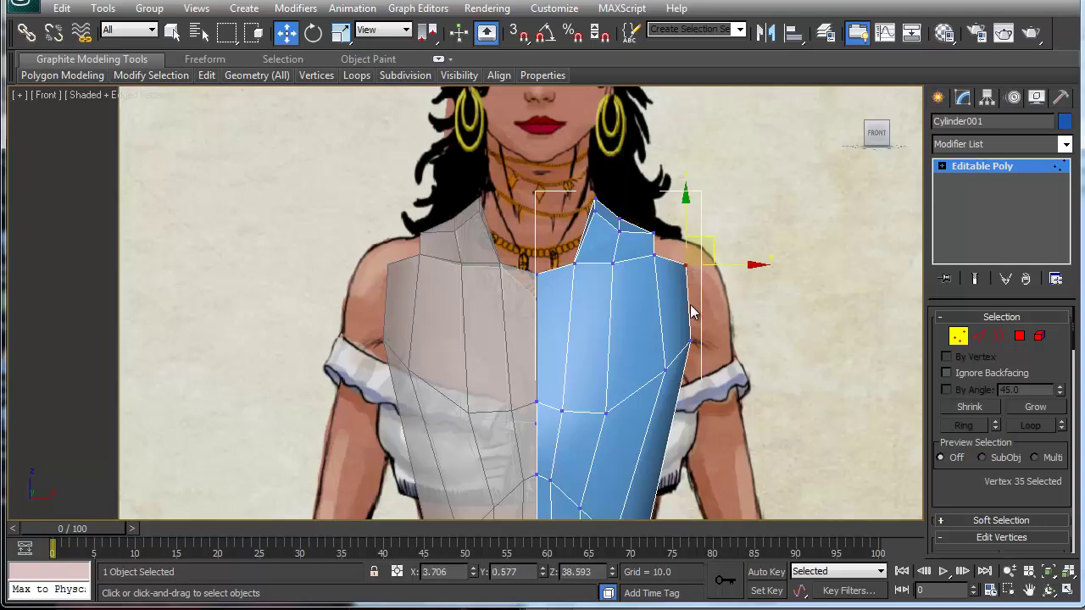
- Cut a new edge line across the upper chest, from the centre line to the outer side edge, above the existing bust row
mouse_move(693, 319)
alt+middle_down()
mouse_move(557, 330)
mouse_move(545, 342)
mouse_move(596, 356)
mouse_move(666, 344)
mouse_move(585, 337)
mouse_move(691, 332)
mouse_move(468, 324)
mouse_move(676, 325)
alt+middle_up()
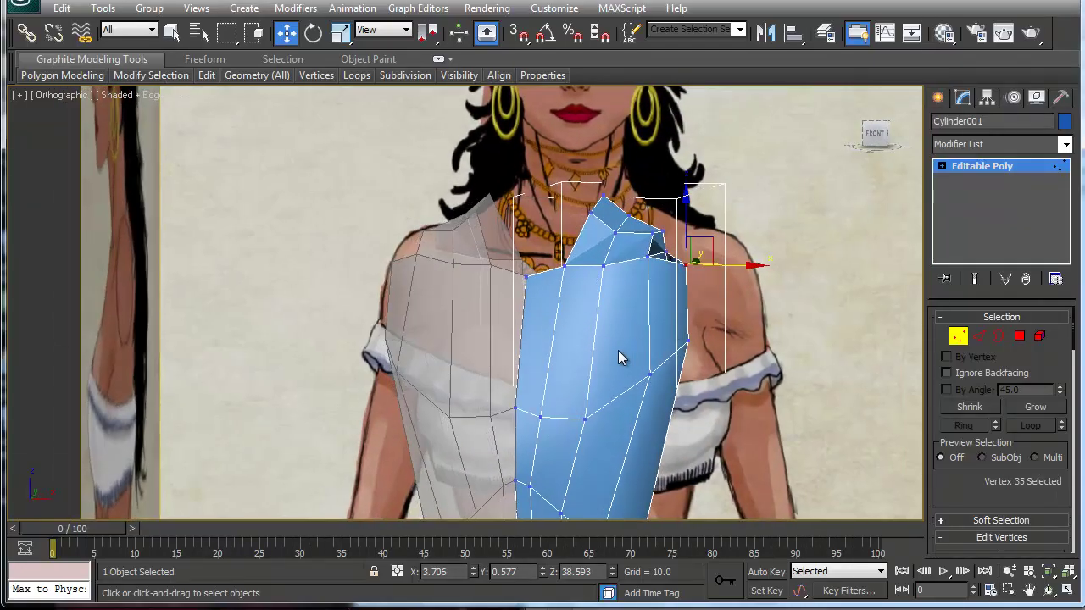
right_click(501, 356)
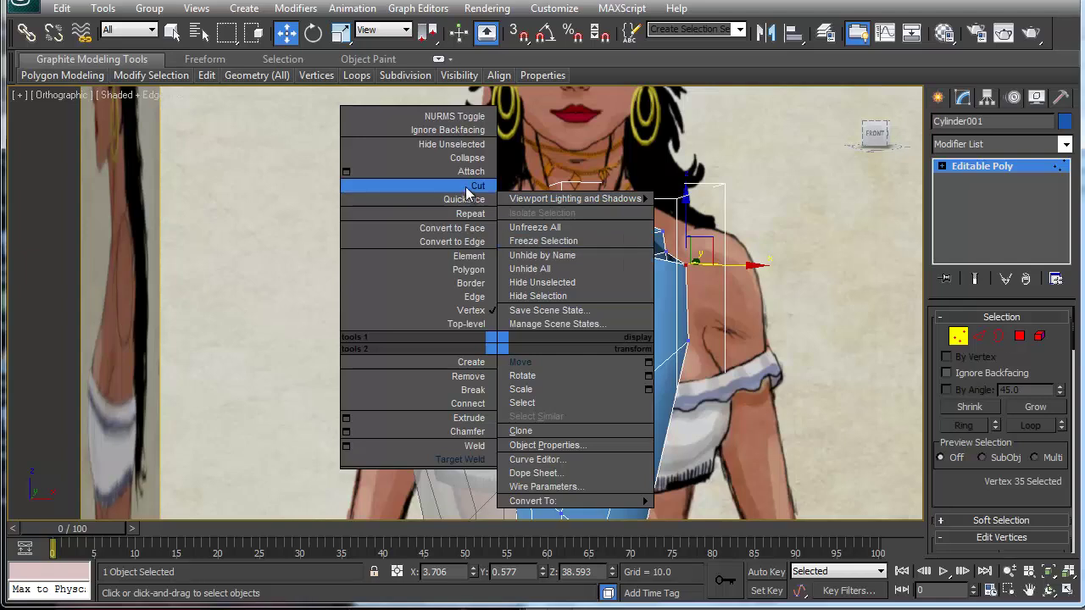
click(475, 441)
click(520, 348)
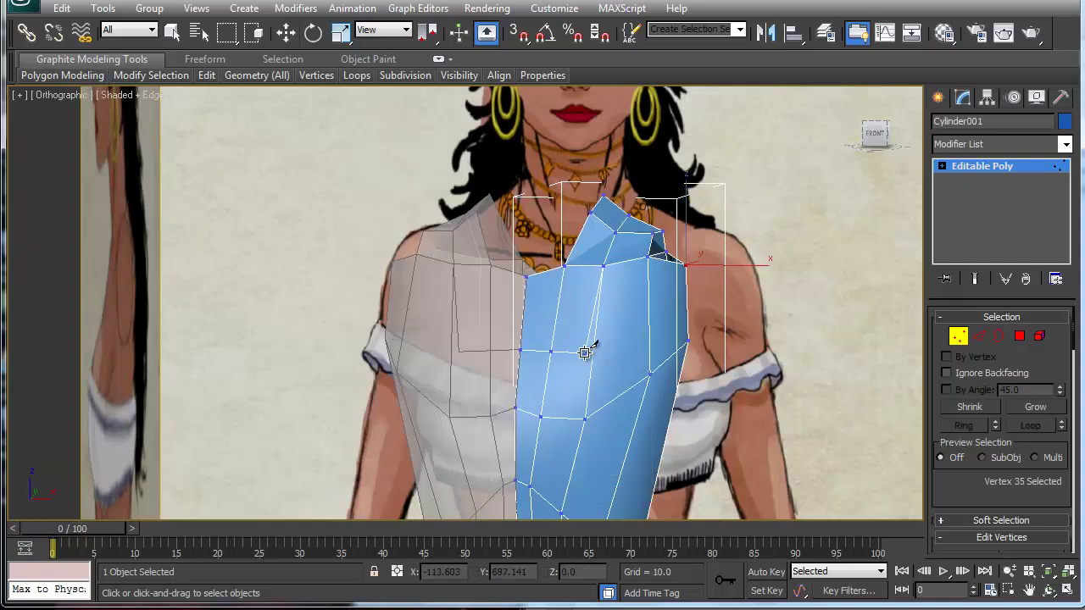
click(592, 352)
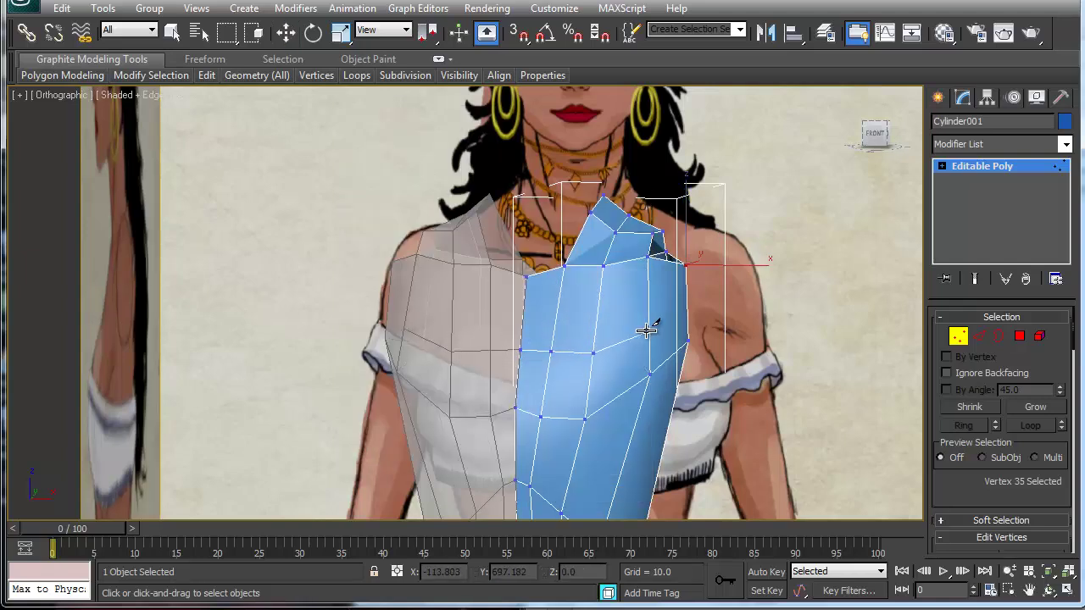
click(649, 329)
click(690, 317)
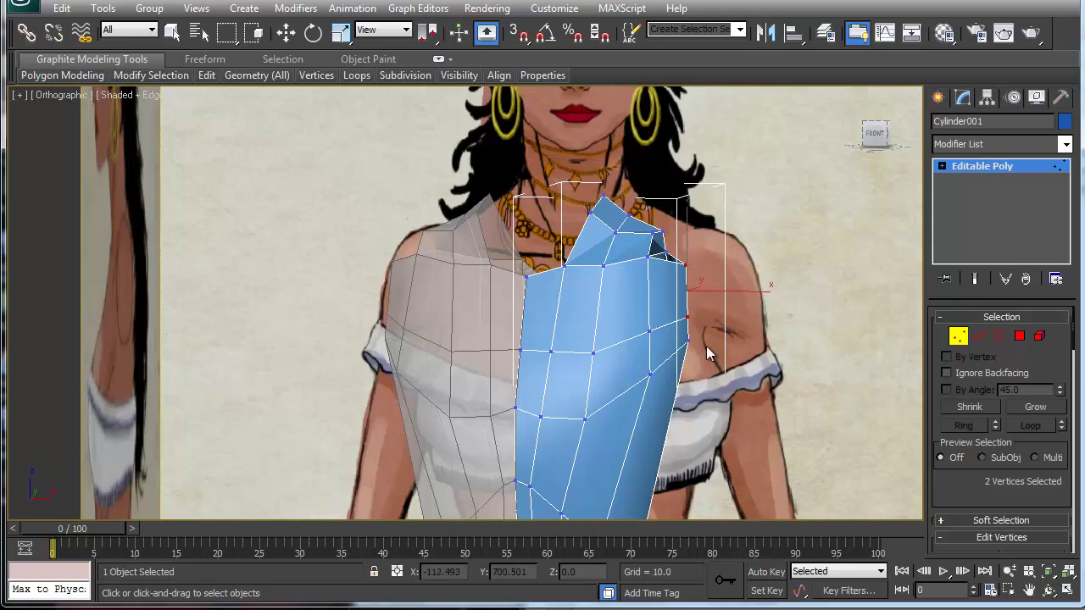
- Continue the cut from the torso's side edge around the upper back to the rear centre line
alt+middle_drag(710, 356, 492, 368)
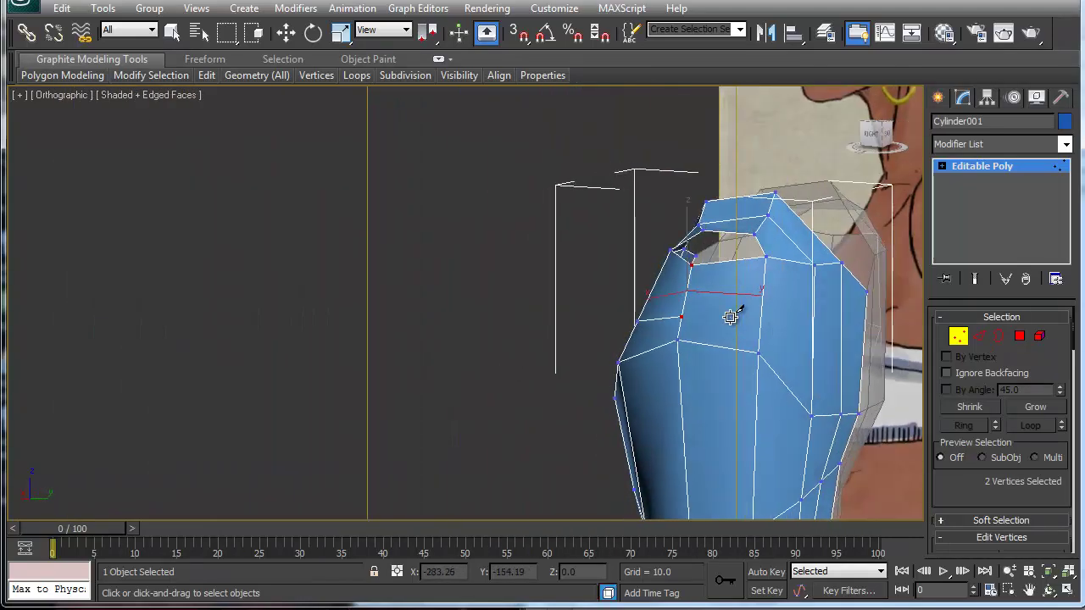
click(682, 316)
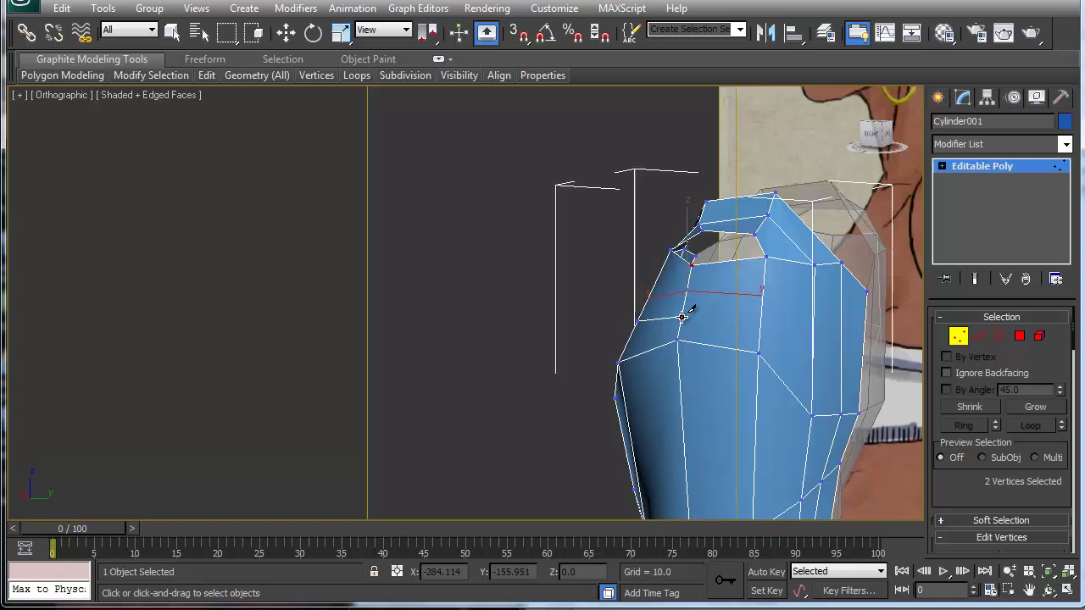
click(761, 319)
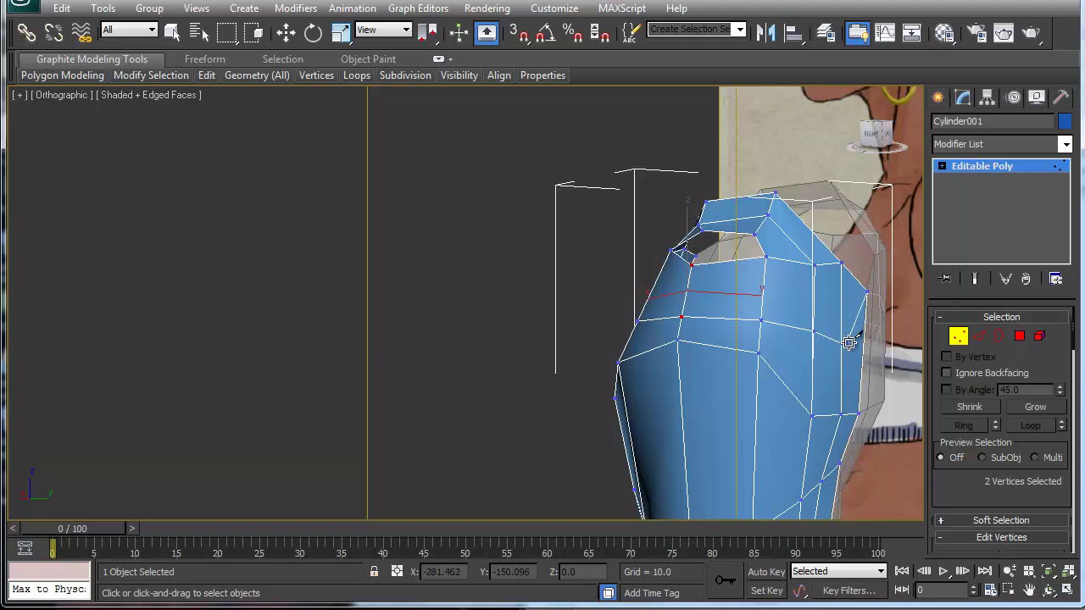
key(w)
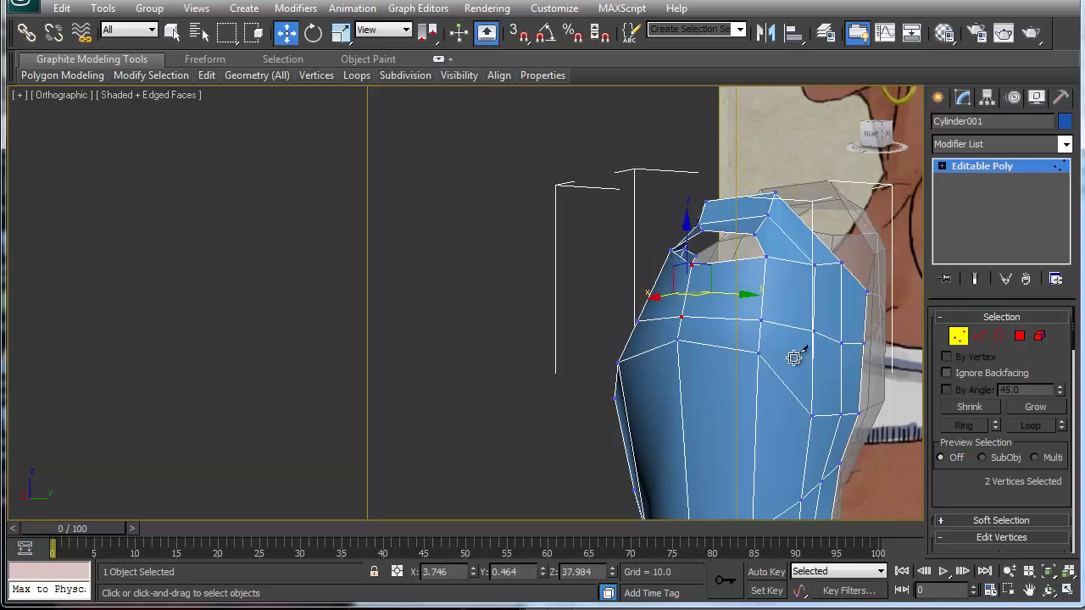
- Move the three newly cut back vertices backward to about Y 3.34 and raise the back's three top-row vertices nearest the centre, the outermost to about Z 38.96
drag(879, 333, 810, 352)
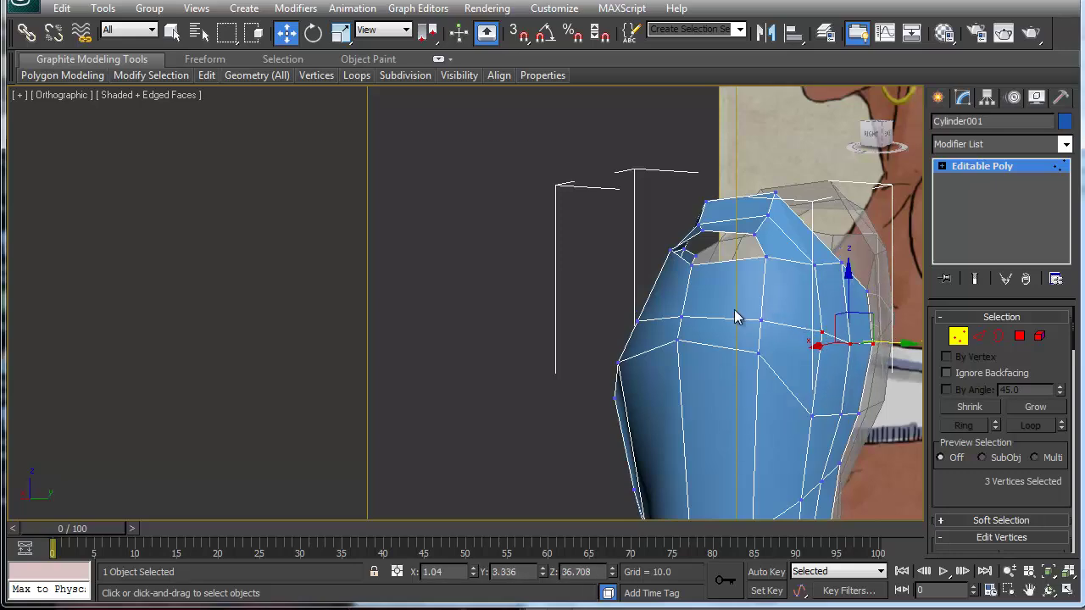
alt+middle_drag(738, 315, 840, 303)
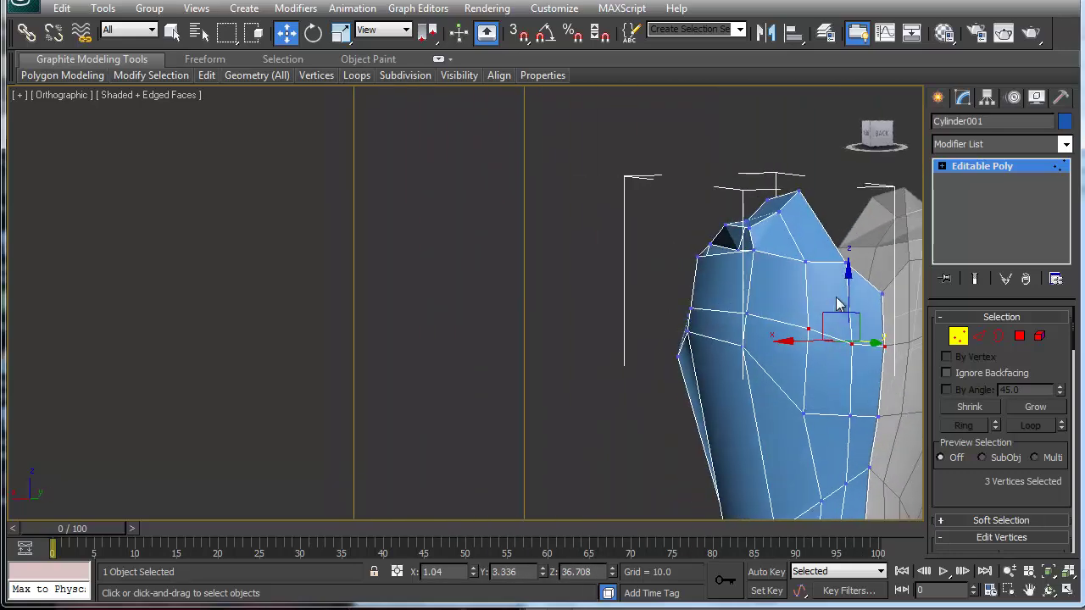
click(882, 294)
drag(882, 243, 882, 211)
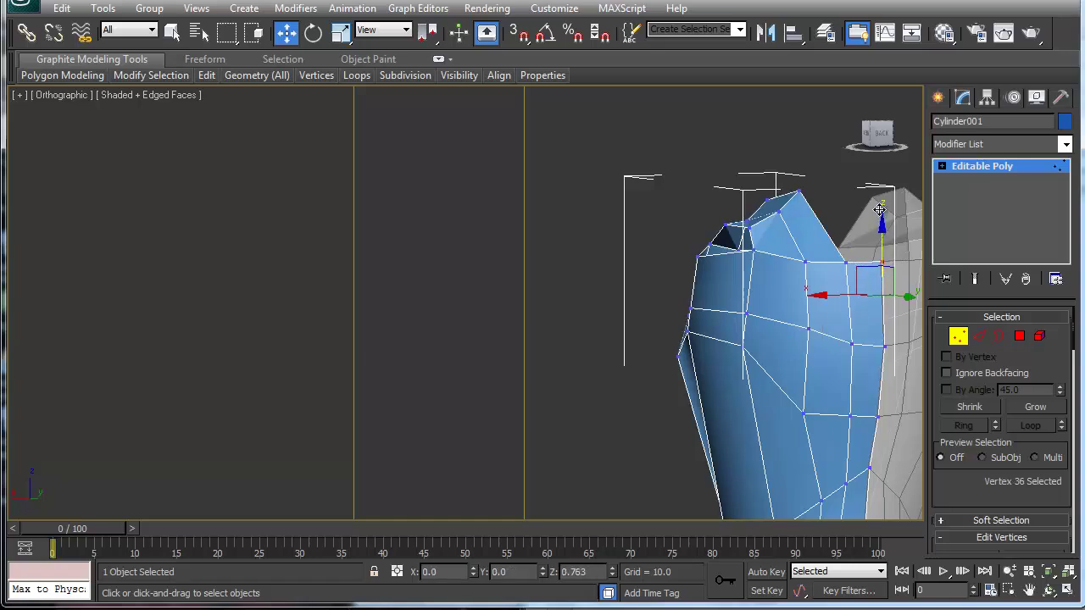
click(846, 247)
drag(841, 205, 788, 213)
click(804, 262)
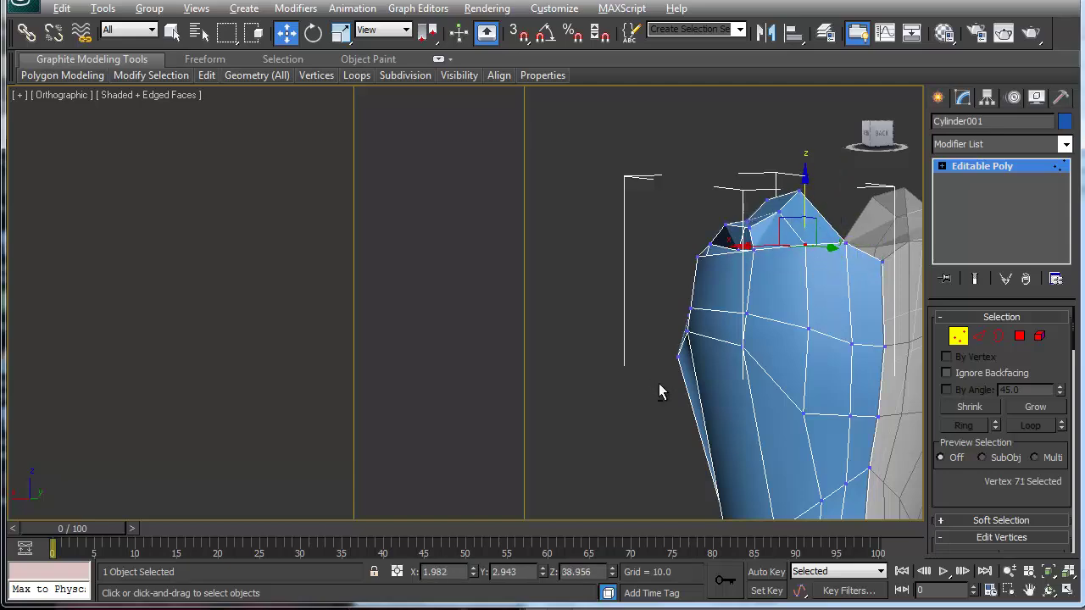
- Create a sphere of about 1.92 radius over the chest's modelled half and move it forward to about X 2.42, Y -1.96, Z 35.14
key(f)
middle_drag(857, 383, 635, 322)
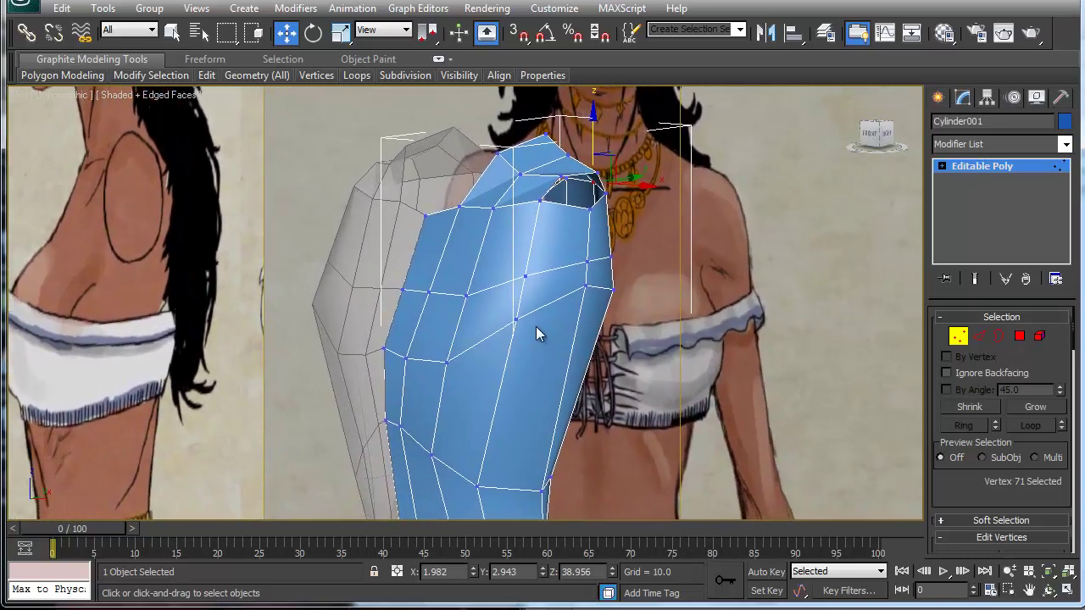
alt+middle_drag(536, 326, 572, 281)
click(938, 98)
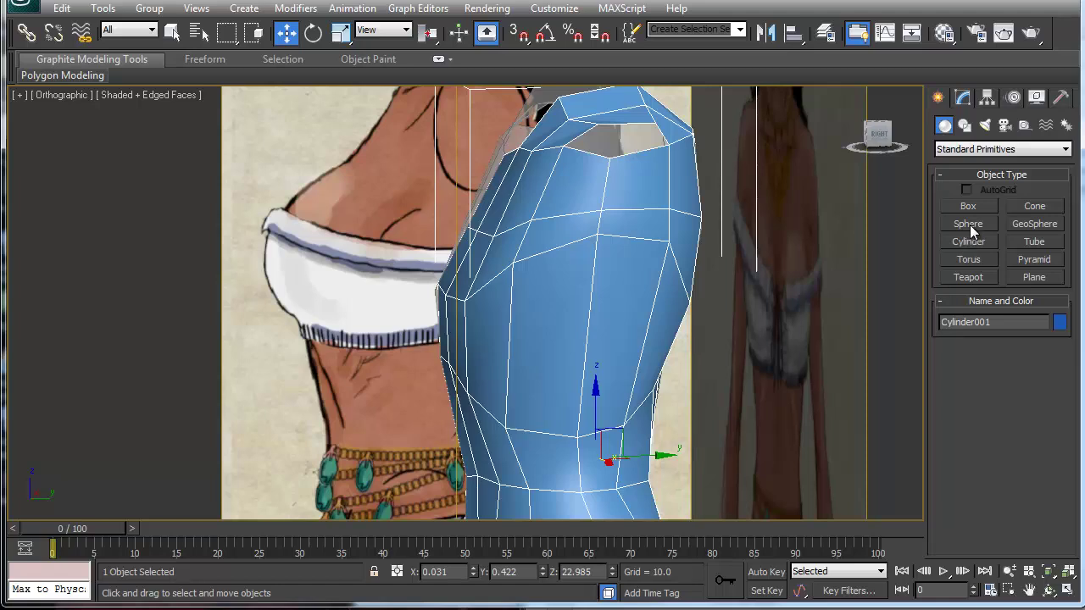
click(968, 224)
key(alt+w)
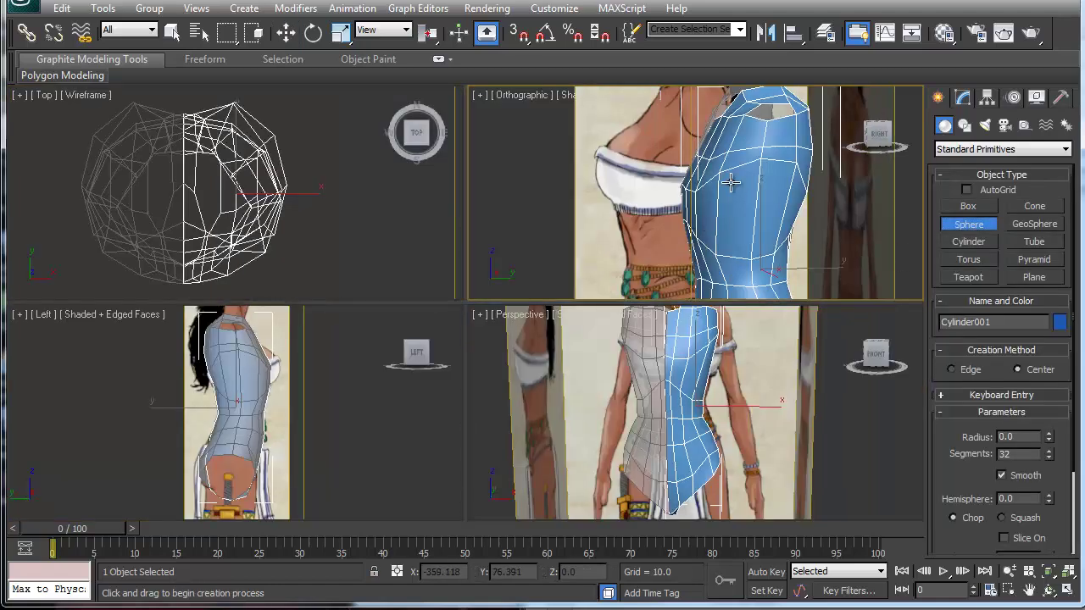
key(f)
key(z)
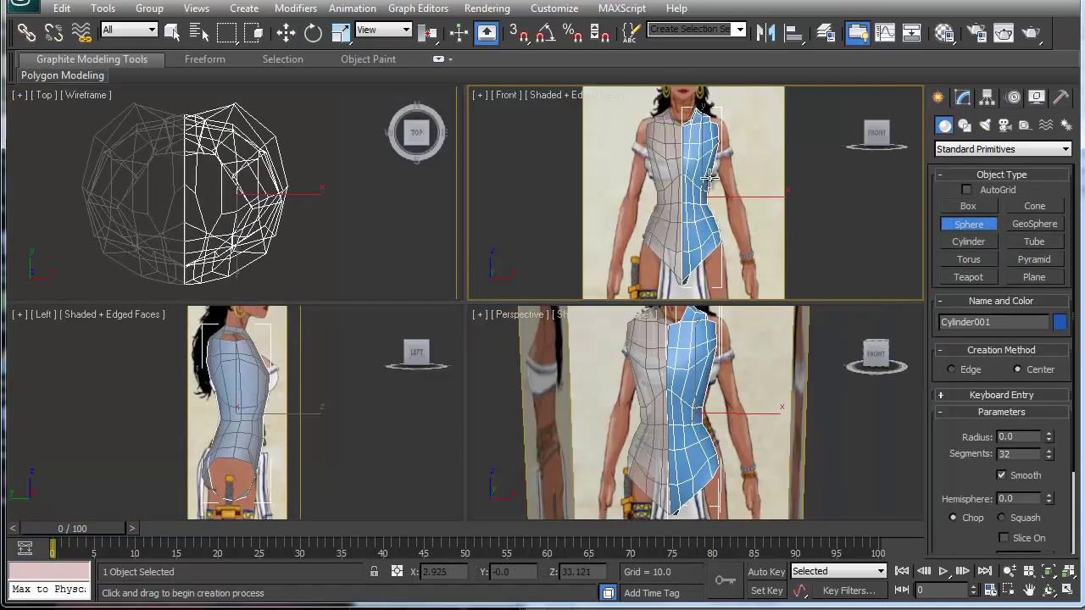
drag(713, 158, 711, 178)
key(w)
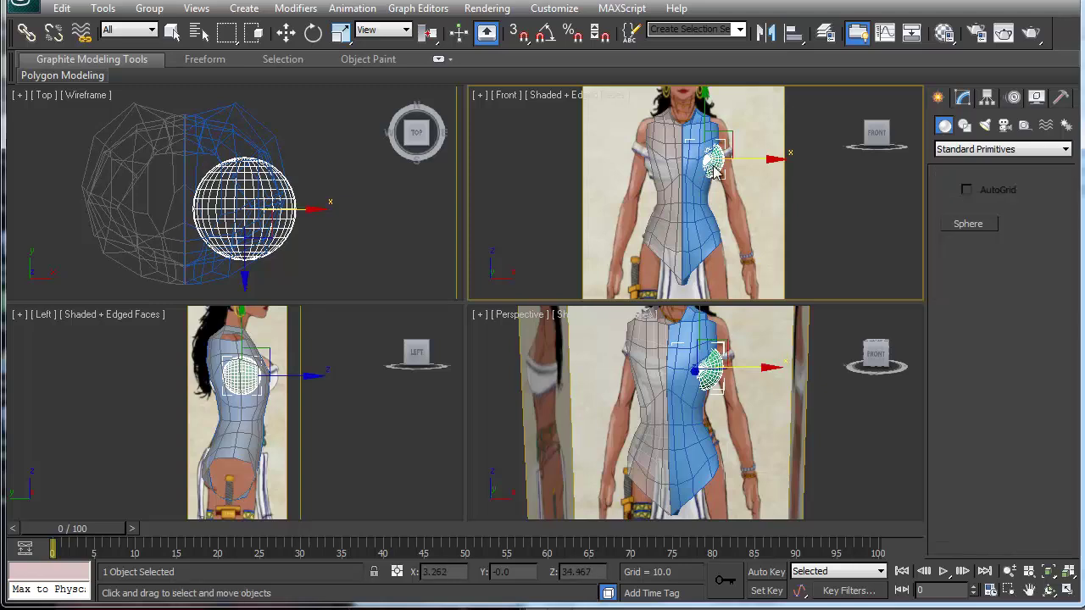
click(281, 382)
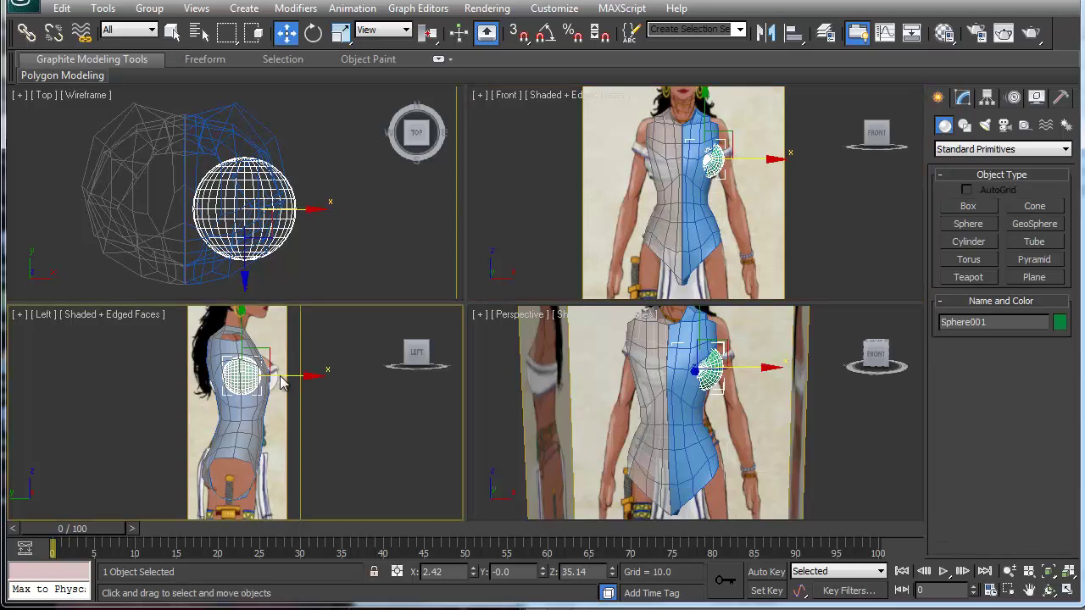
drag(299, 377, 319, 377)
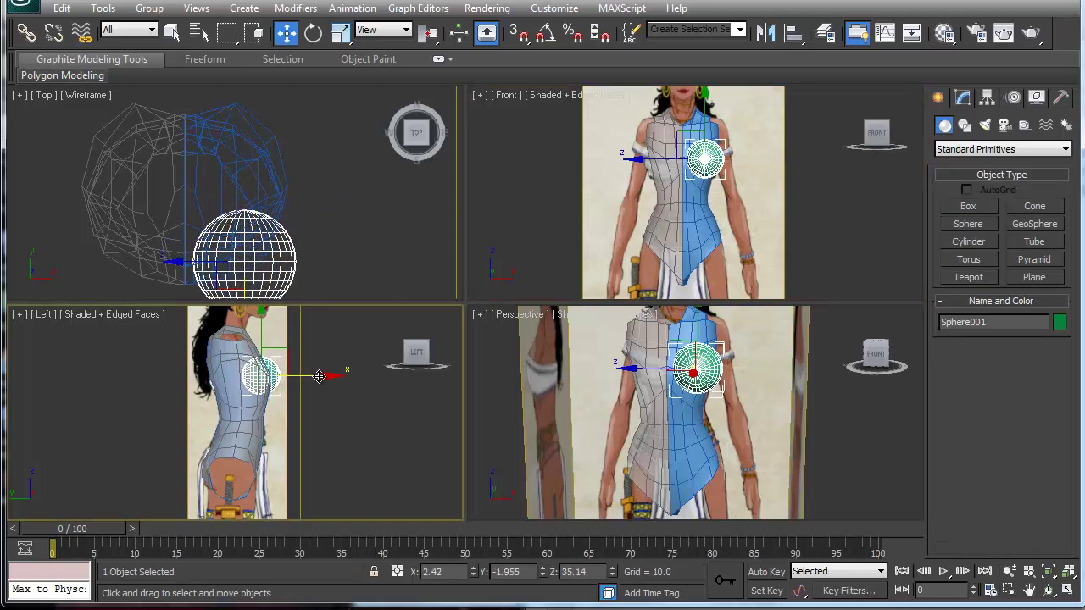
- Set the sphere's segments to 12 and its radius to about 1.69
click(961, 99)
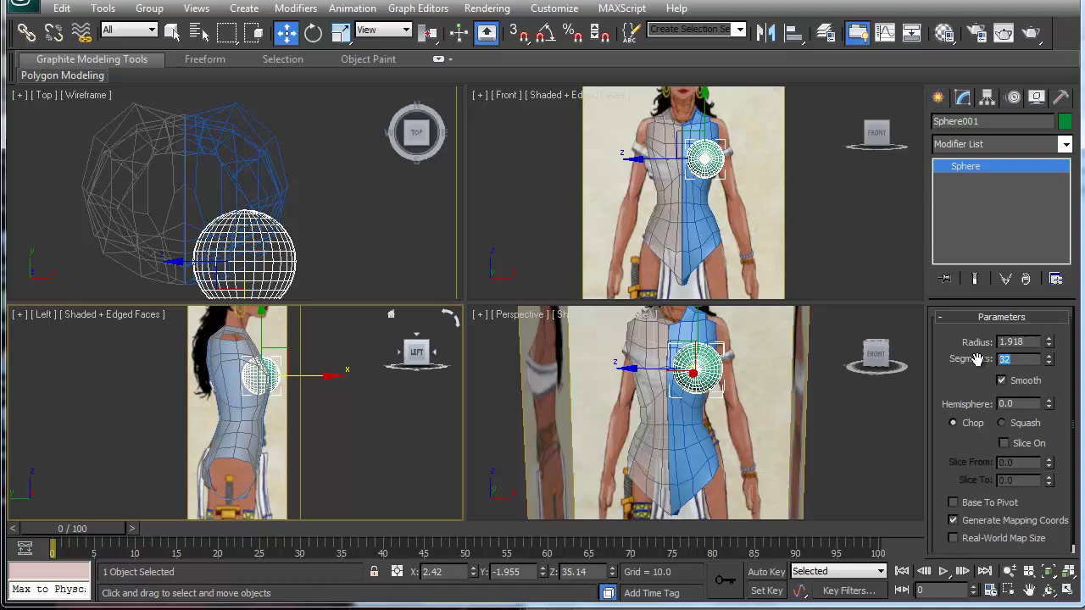
text(12)
key(Return)
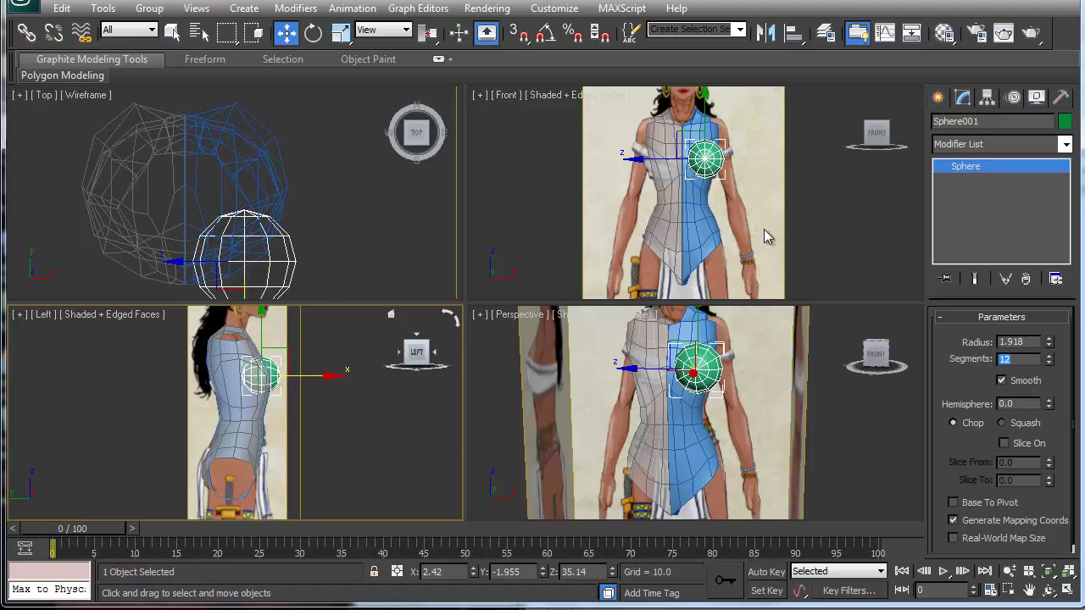
alt+middle_drag(689, 398, 718, 411)
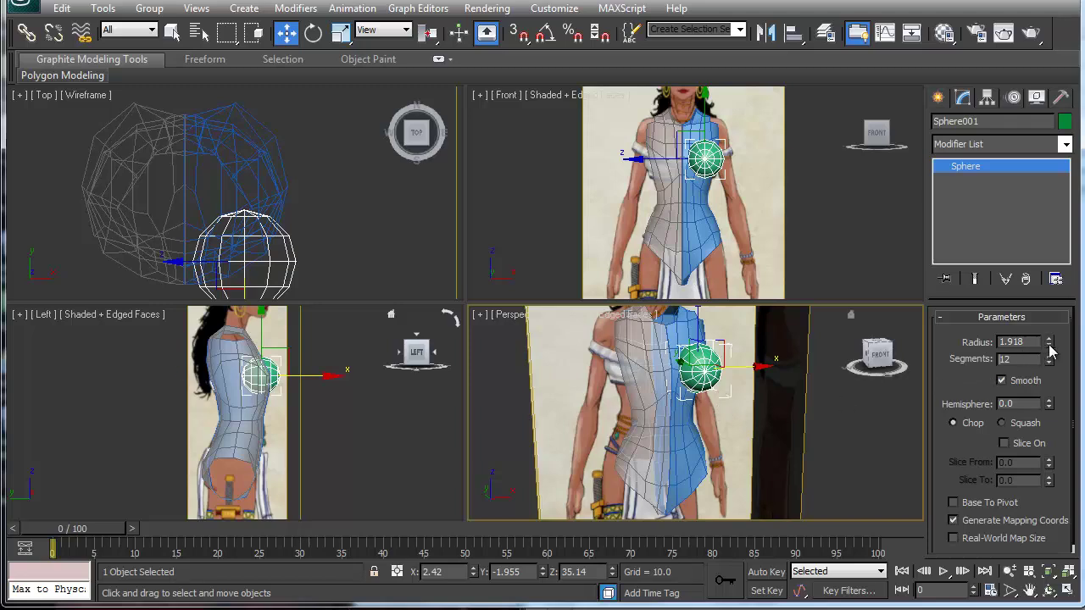
drag(1050, 346, 1049, 356)
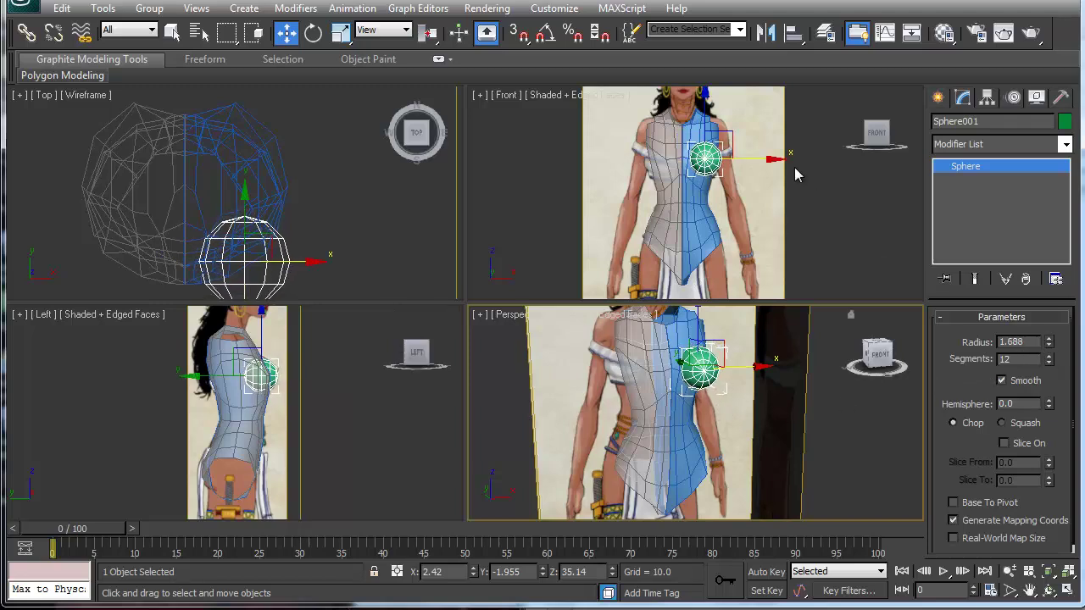
- Shift the sphere inward to about X 2.34 and convert it to an Editable Poly
drag(767, 163, 761, 162)
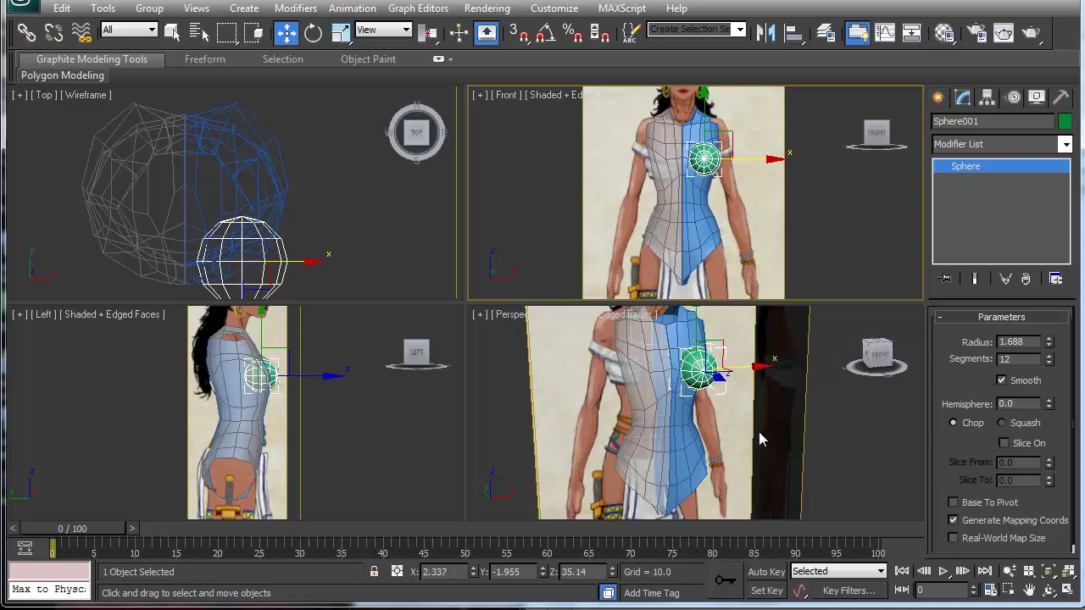
right_click(973, 170)
click(1025, 292)
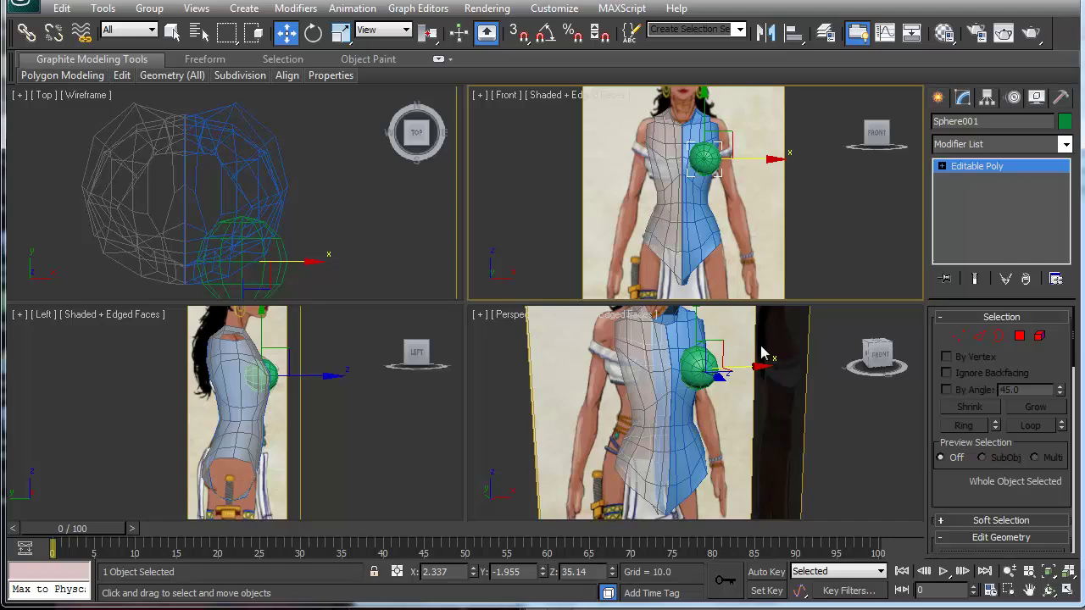
- Apply an FFD 2x2x2 modifier to the sphere and activate its control points for editing
alt+middle_drag(761, 354, 814, 364)
click(1066, 144)
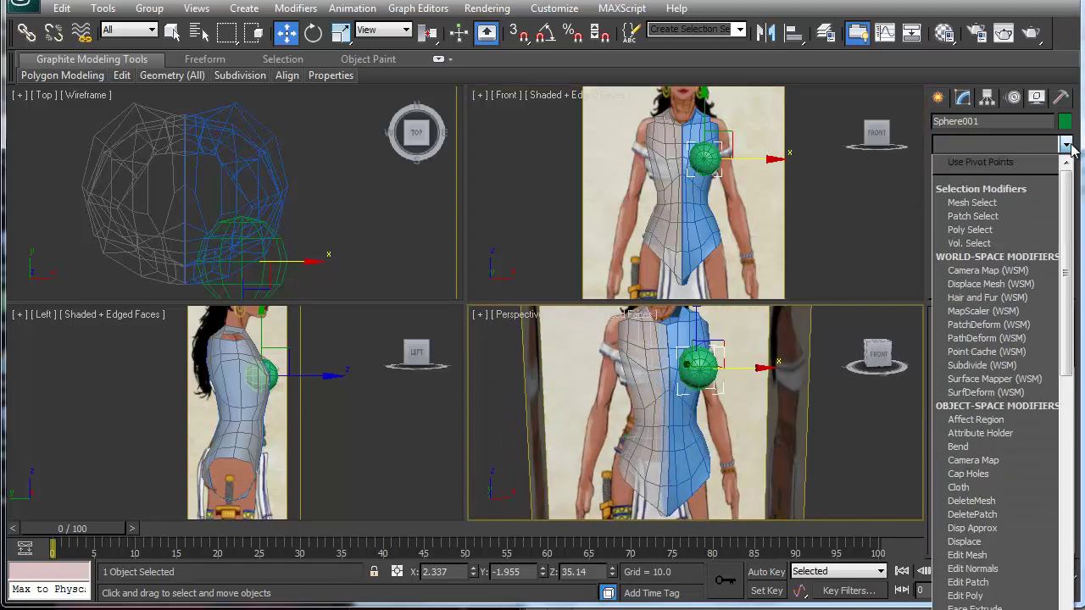
click(1070, 146)
click(1070, 146)
drag(1070, 174, 1070, 315)
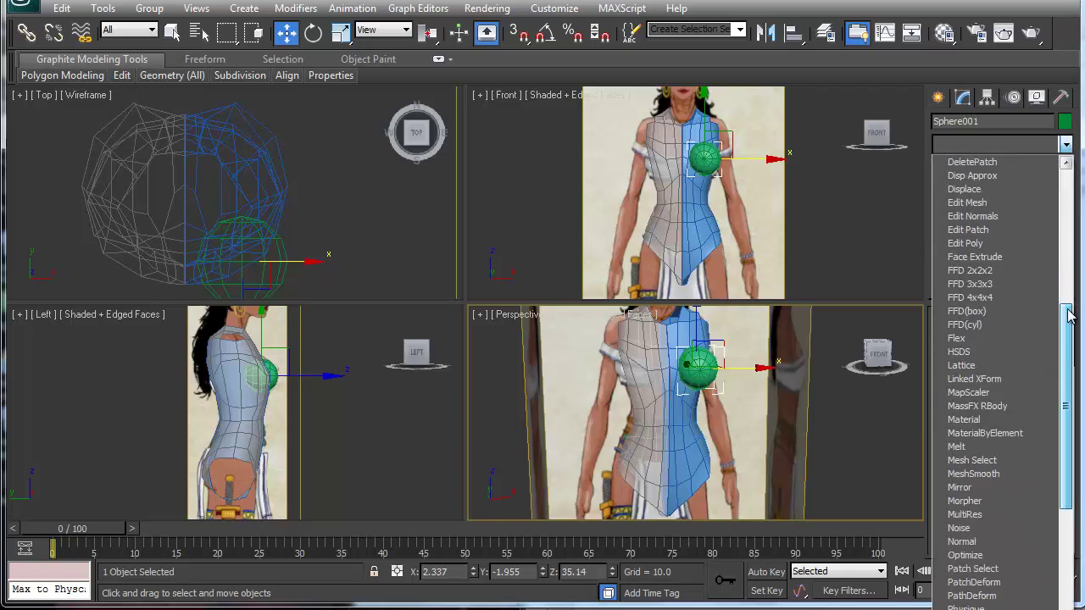
click(983, 270)
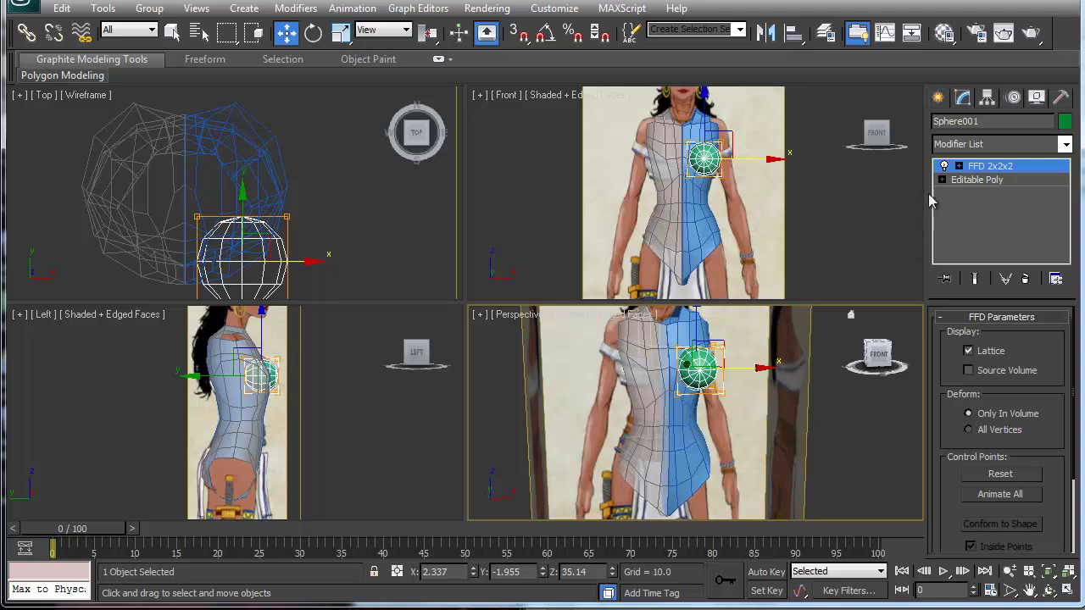
click(959, 166)
click(1002, 180)
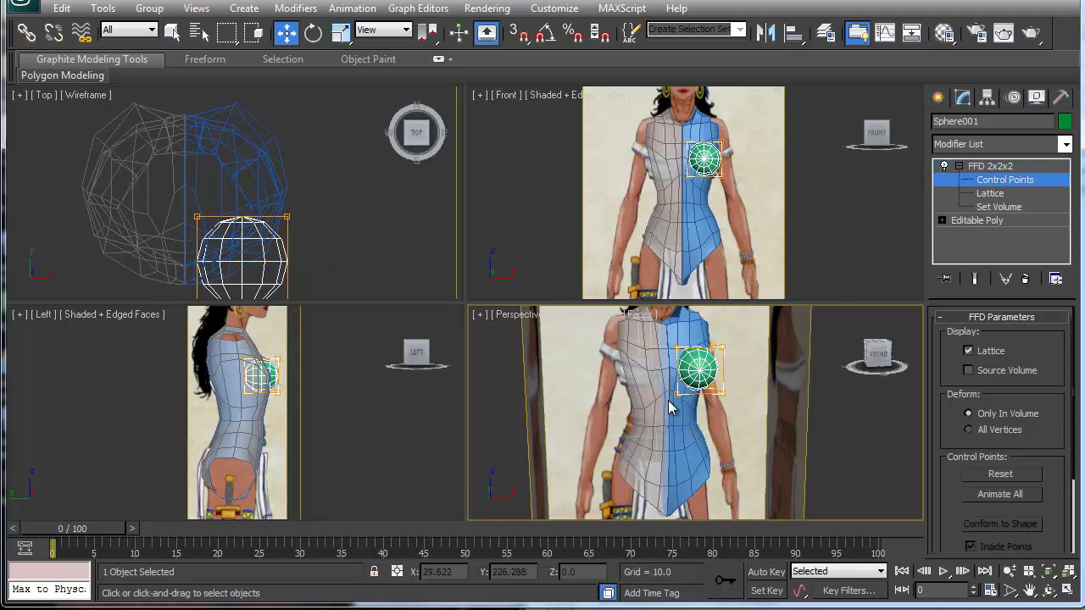
- Move the sphere lattice's upper outer control points inward and up to about X 2.91, Z 37.96
click(680, 347)
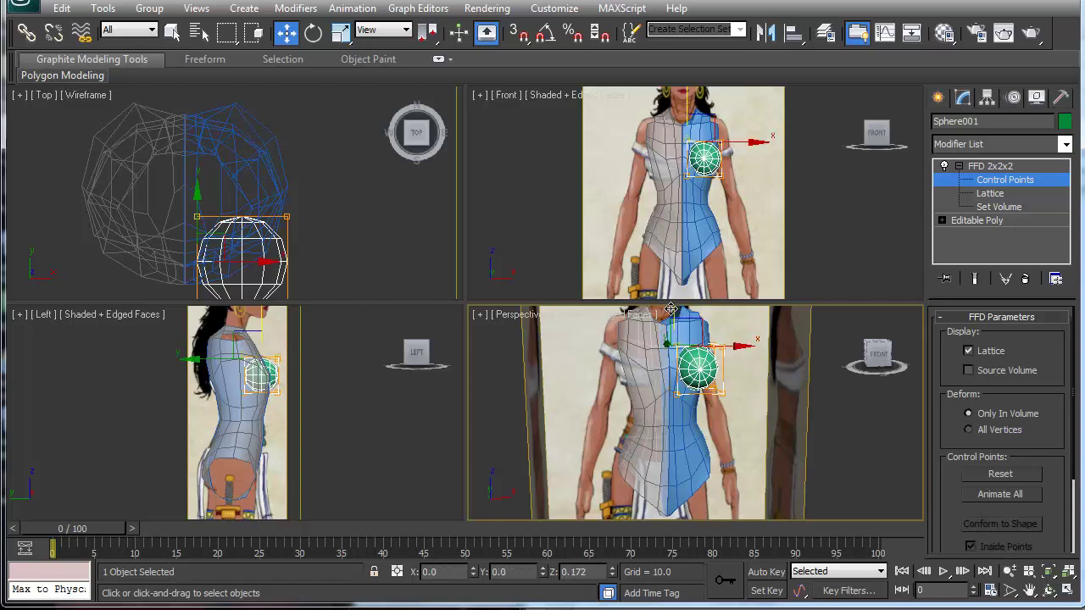
click(722, 346)
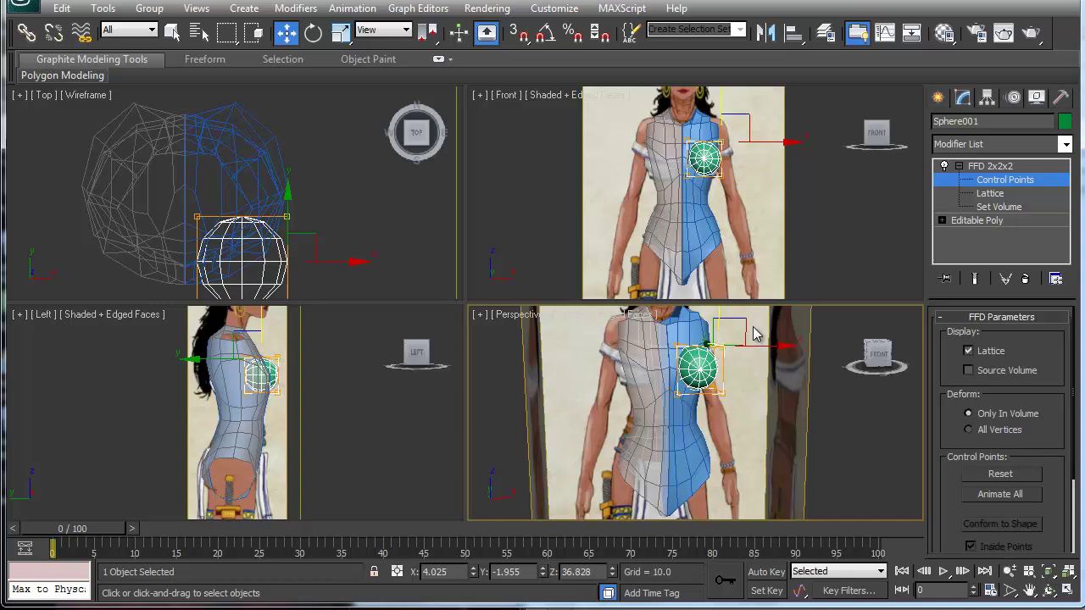
drag(735, 322, 719, 299)
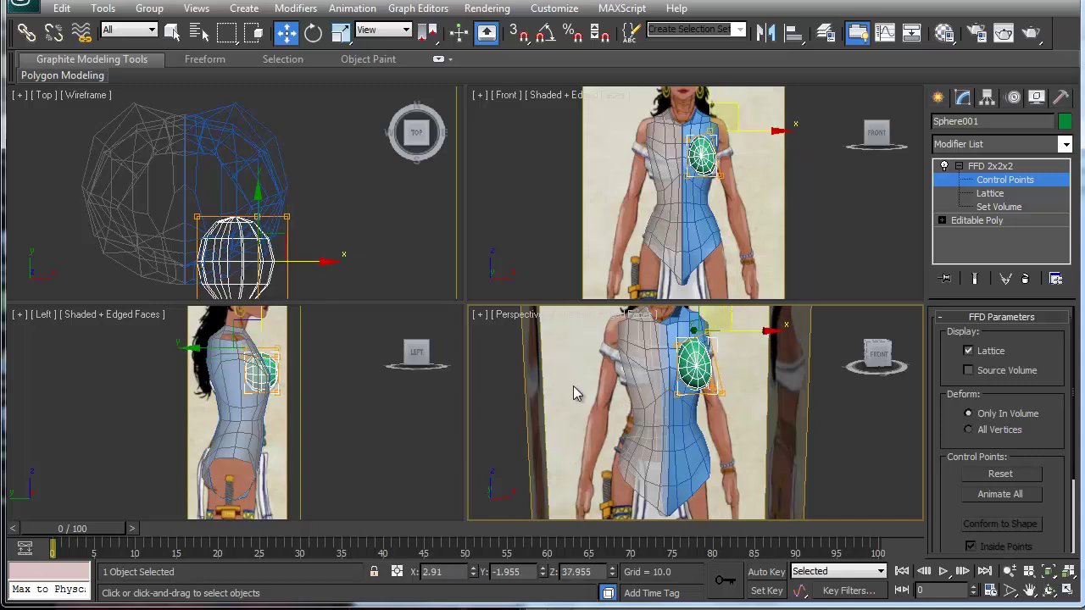
- Move the lattice's lower rear control points forward to about Y -1.49
alt+middle_drag(665, 415, 763, 394)
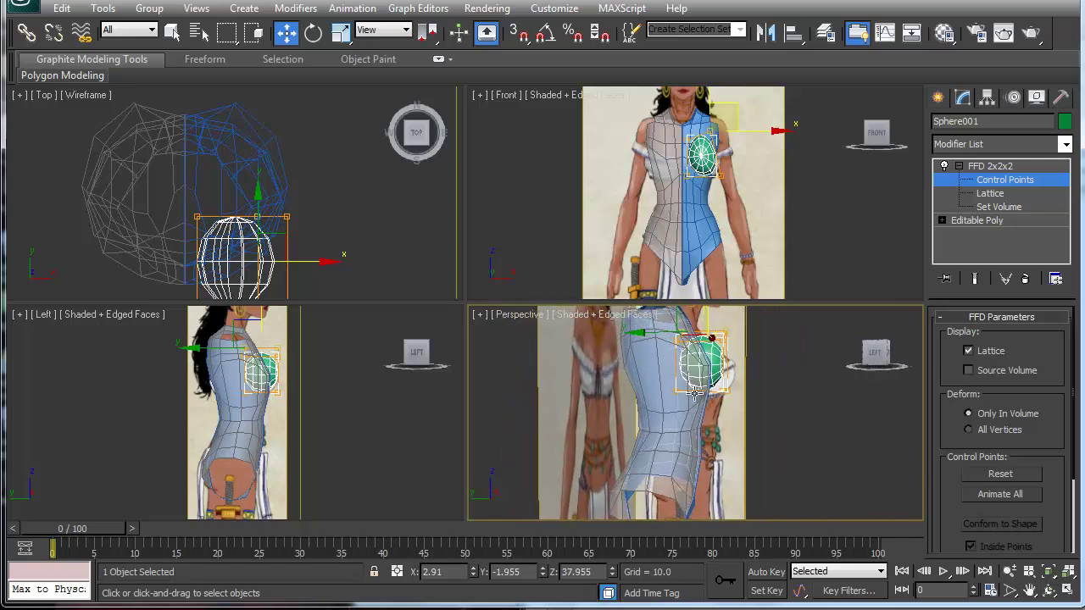
click(691, 392)
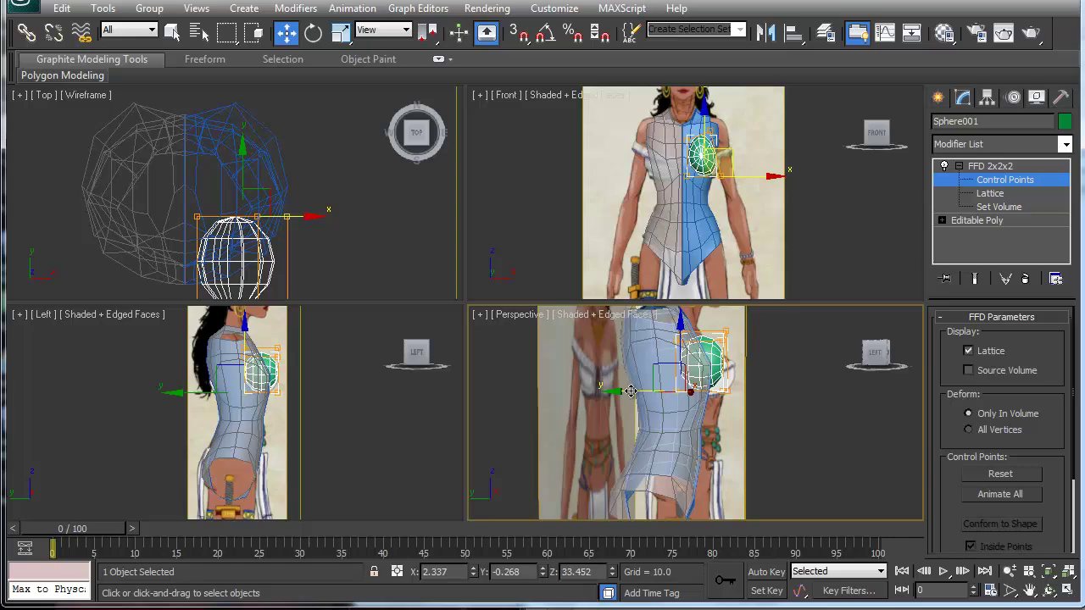
drag(631, 391, 651, 391)
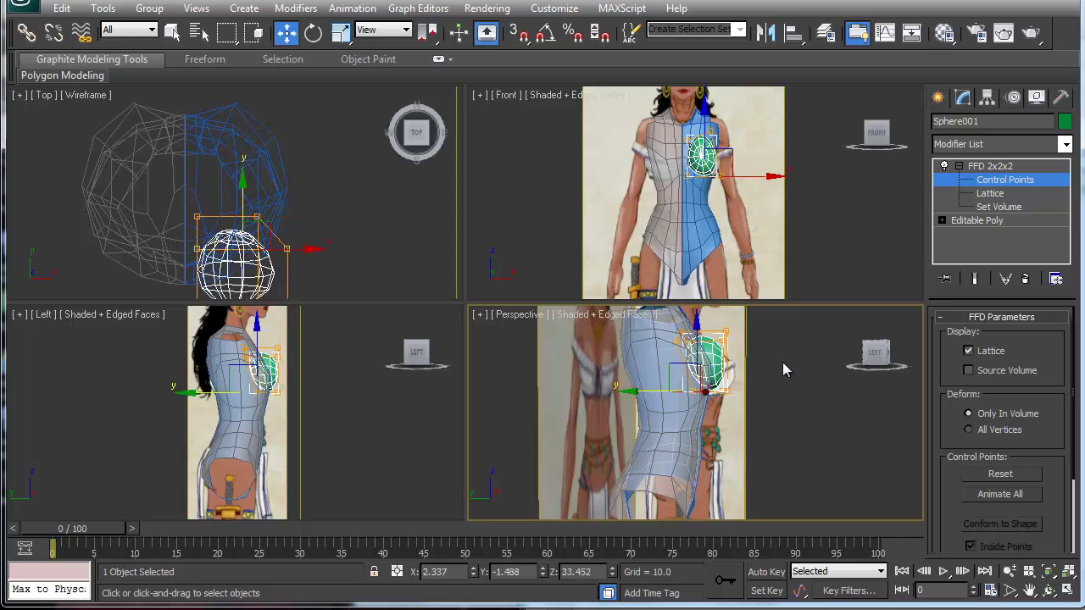
- Pull the lattice's upper front control points back toward the chest to about Y -3.08, Z 37.48
alt+middle_drag(782, 362, 520, 371)
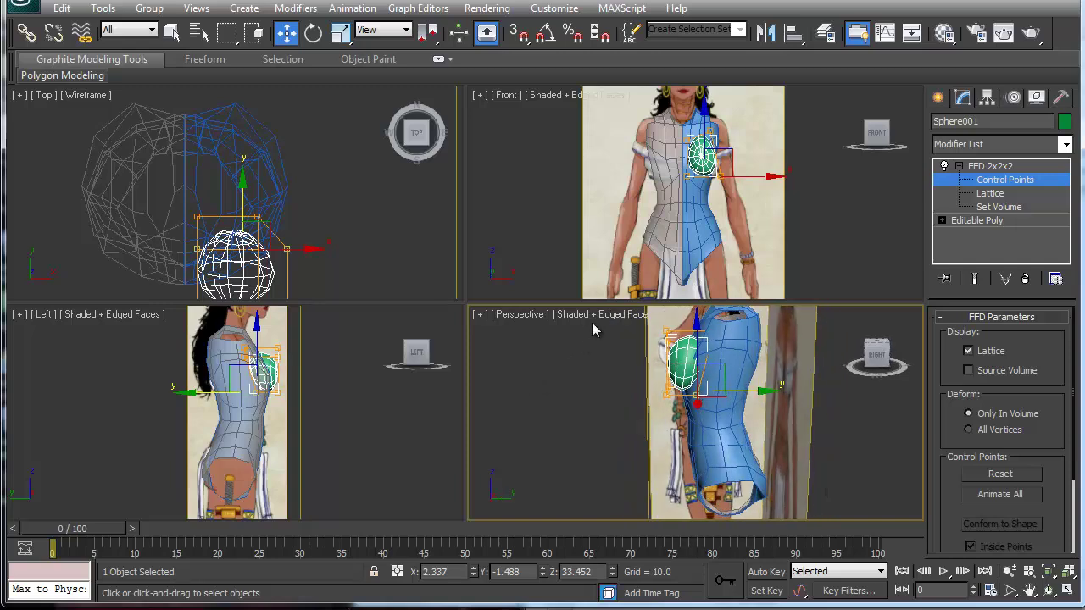
click(640, 319)
click(687, 354)
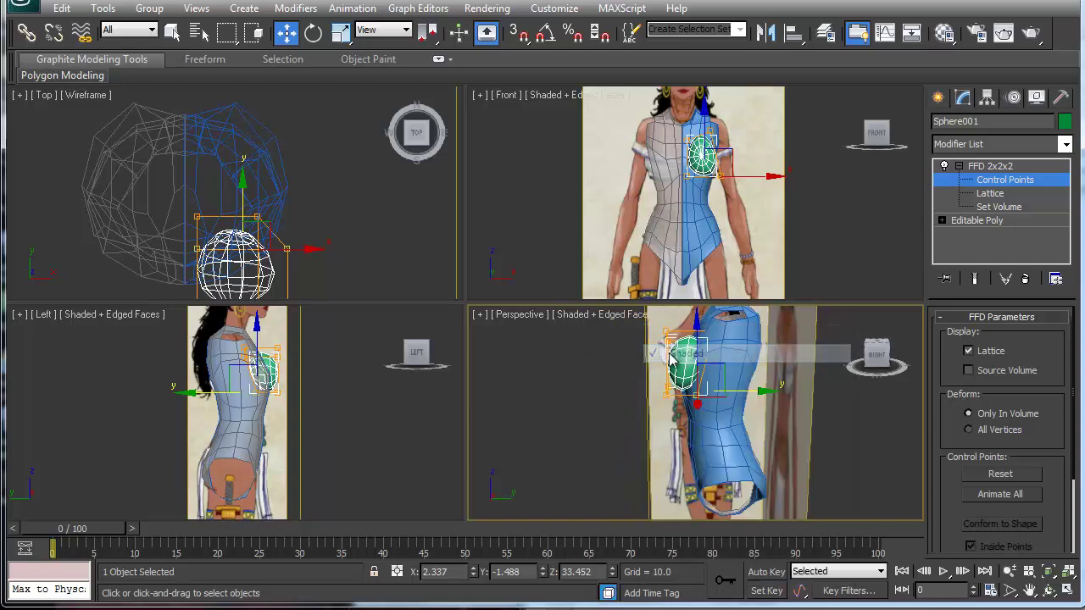
click(715, 336)
drag(715, 336, 725, 342)
alt+middle_drag(725, 342, 678, 349)
- Collapse the sphere's whole modifier stack to bake the FFD deformation into the Editable Poly
right_click(1015, 184)
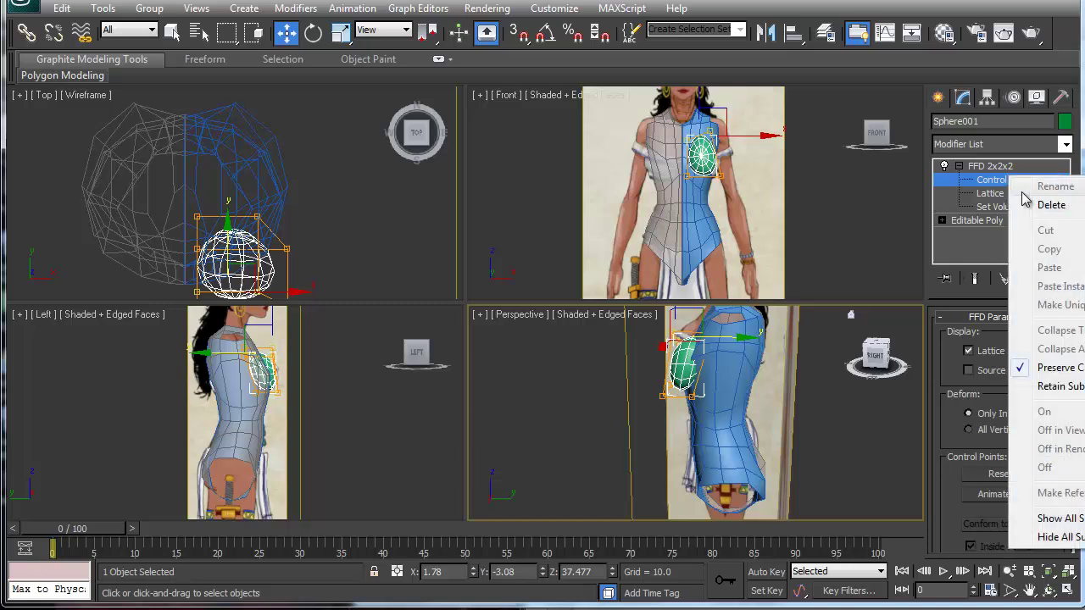
click(994, 187)
right_click(993, 185)
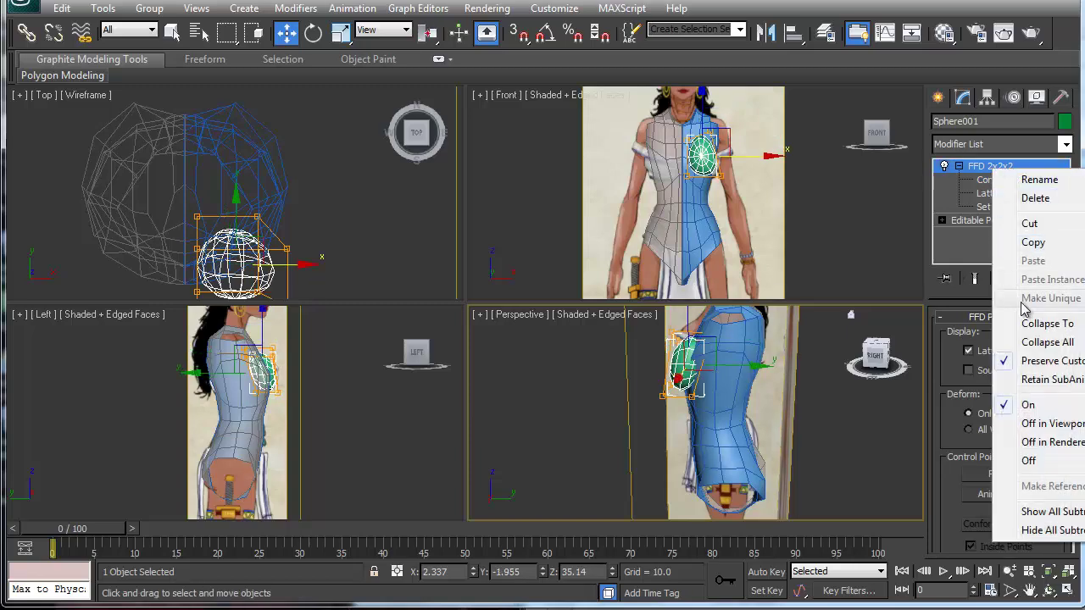
click(1033, 342)
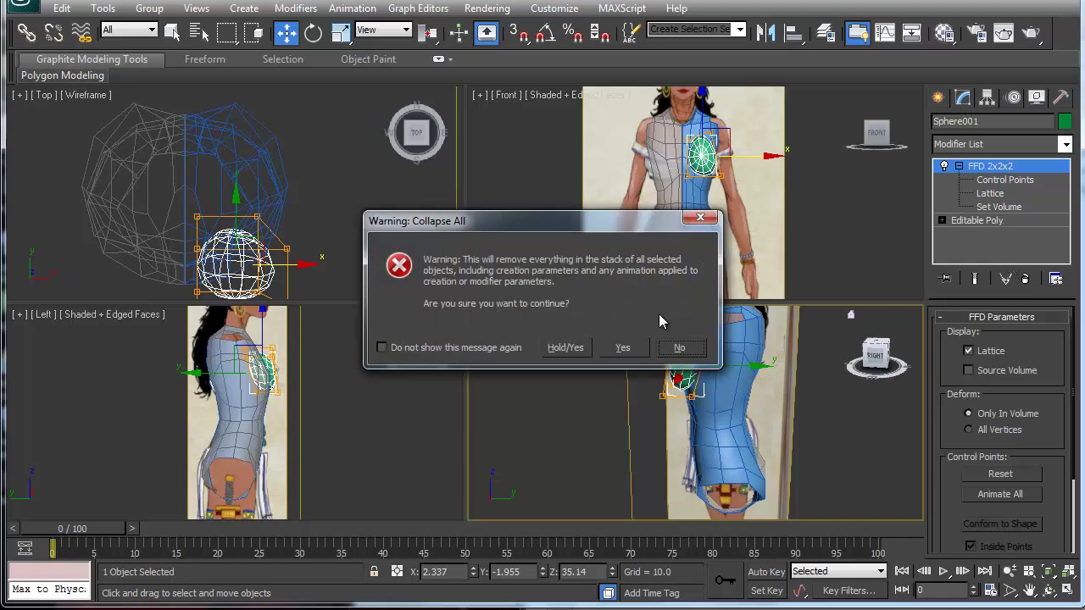
click(625, 347)
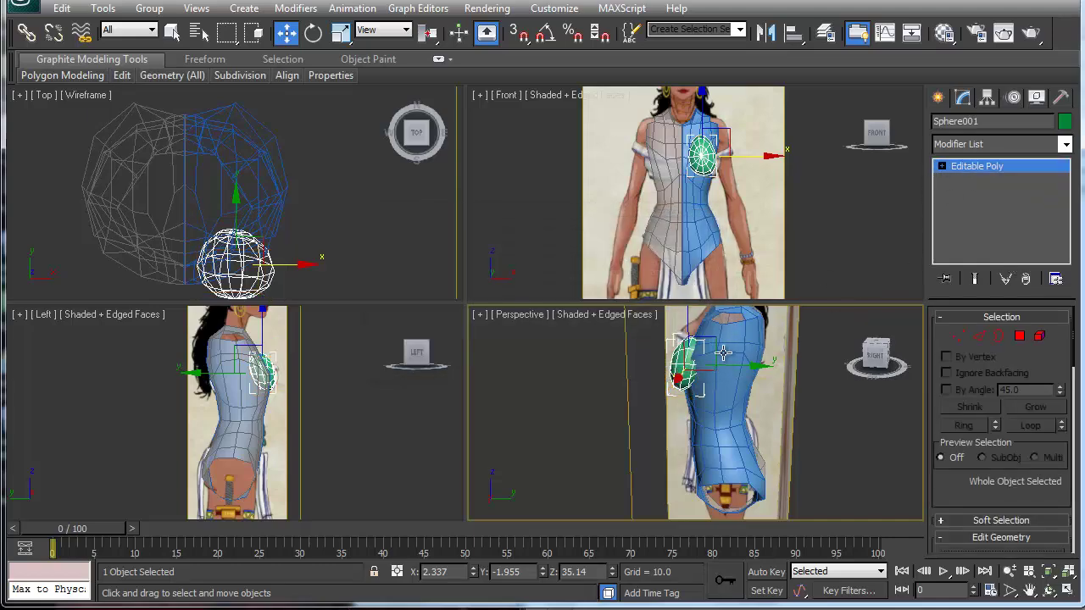
- Isolate the sphere and delete the ring of twelve triangular polygons around its rear pole
alt+middle_drag(652, 405, 624, 407)
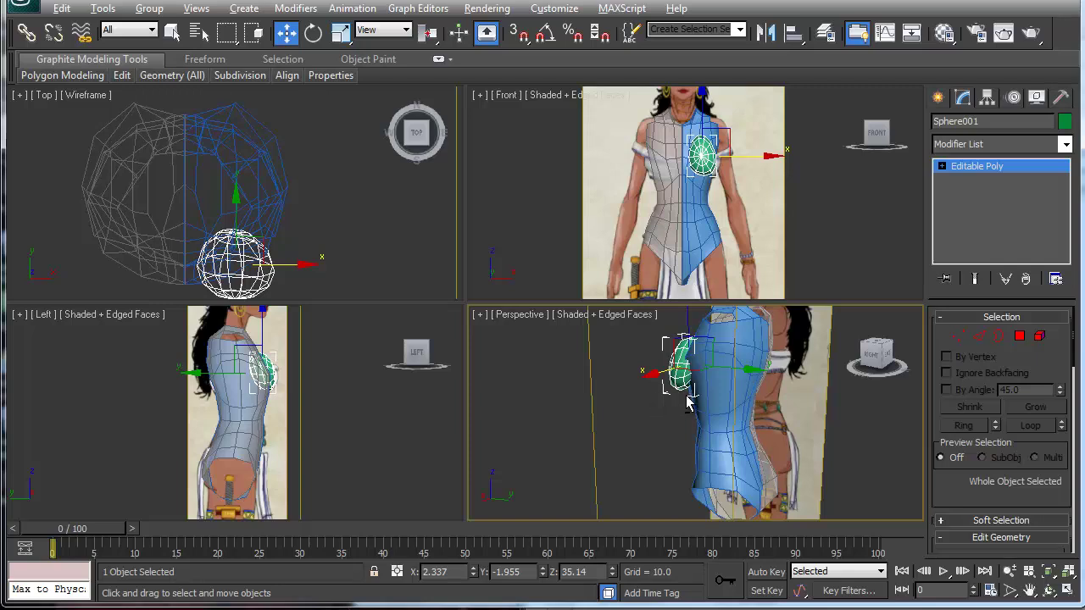
key(alt+q)
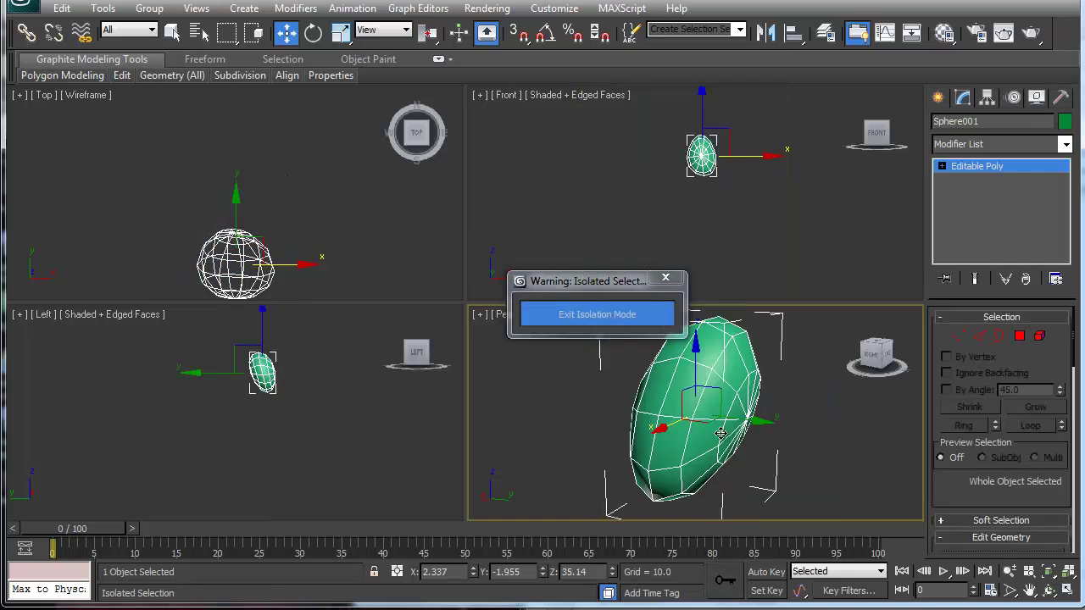
click(1020, 336)
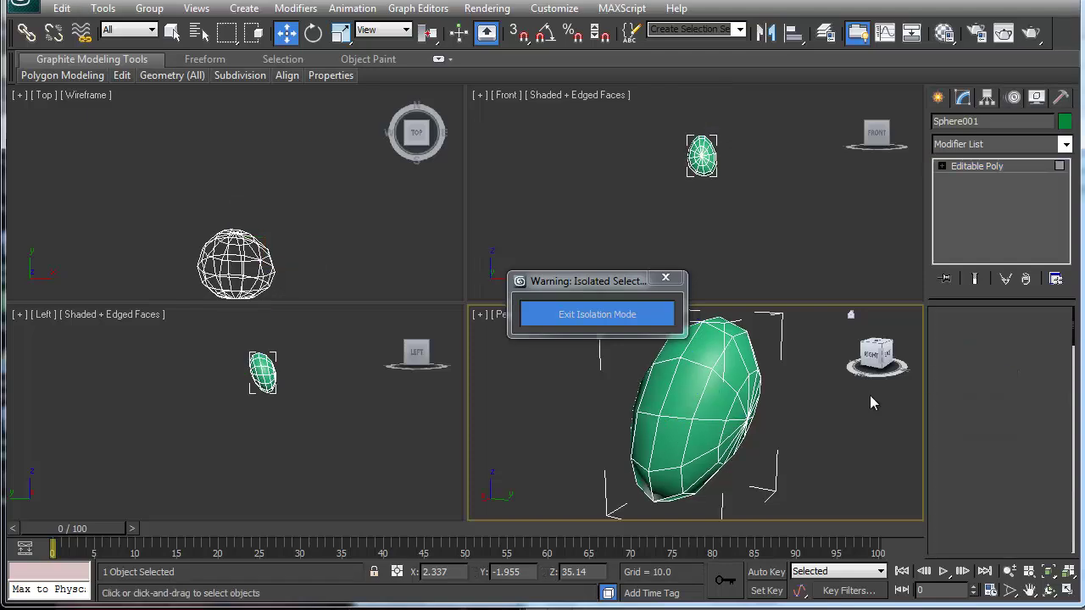
click(742, 420)
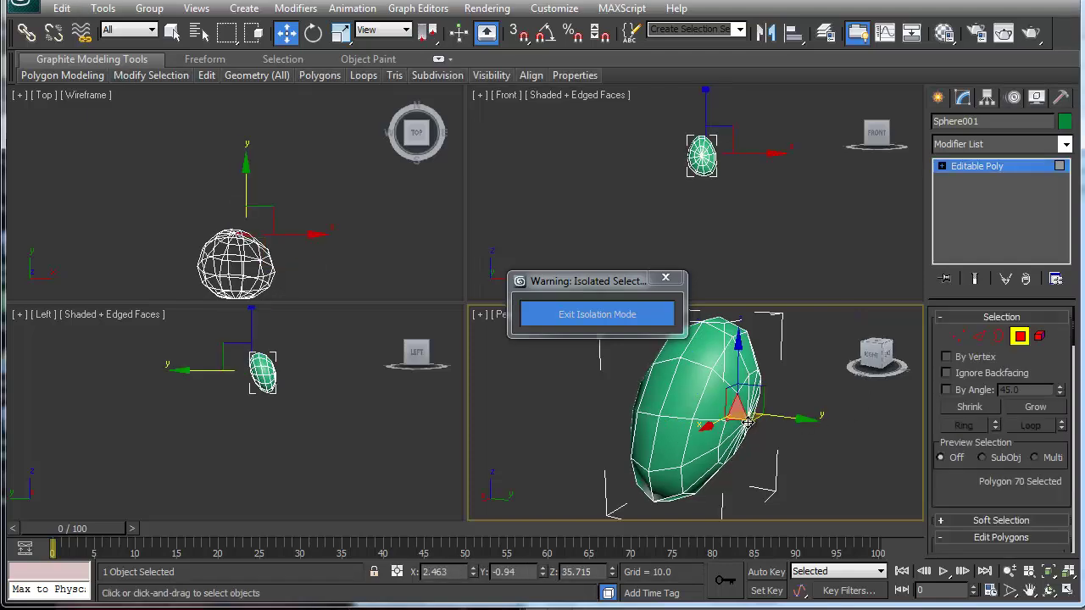
key(ctrl+Page_Up)
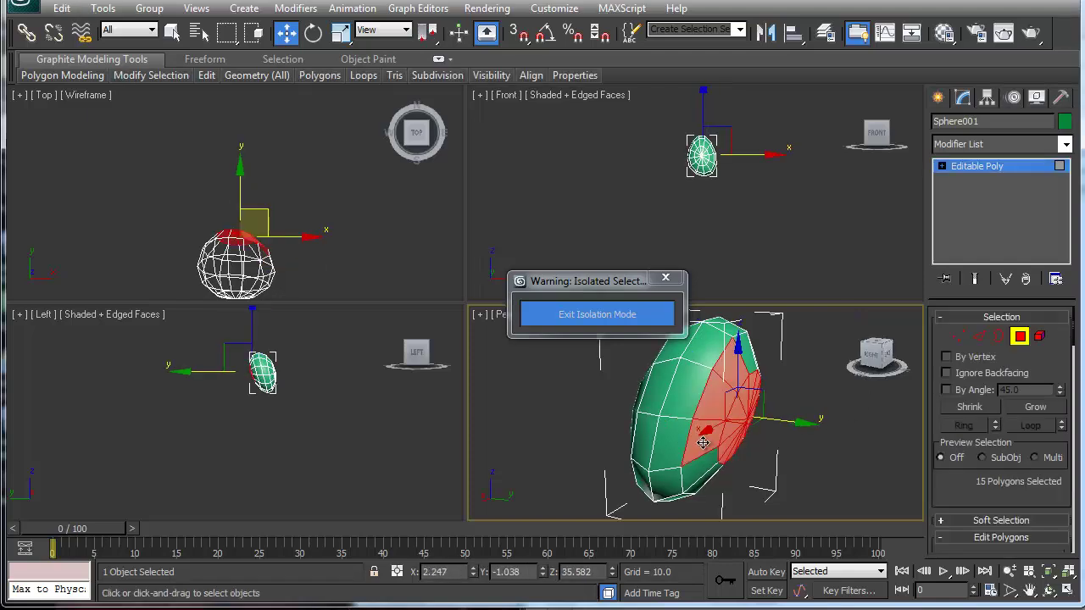
alt+click(708, 421)
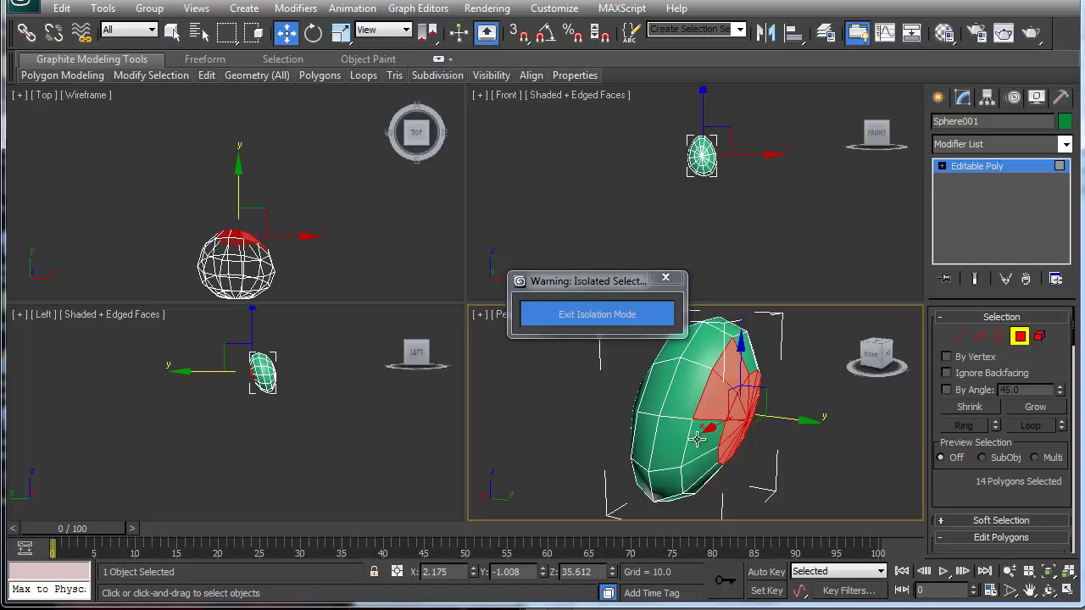
alt+click(711, 395)
alt+click(737, 386)
alt+middle_drag(749, 421, 645, 398)
click(646, 396)
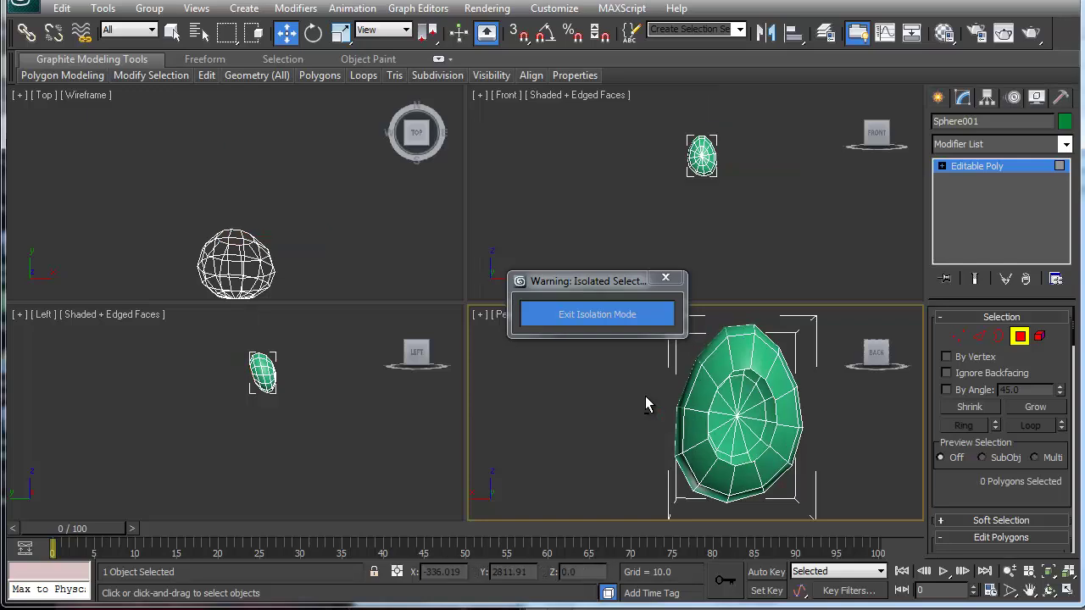
mouse_move(717, 430)
alt+middle_down()
mouse_move(728, 435)
mouse_move(717, 440)
alt+middle_up()
click(717, 440)
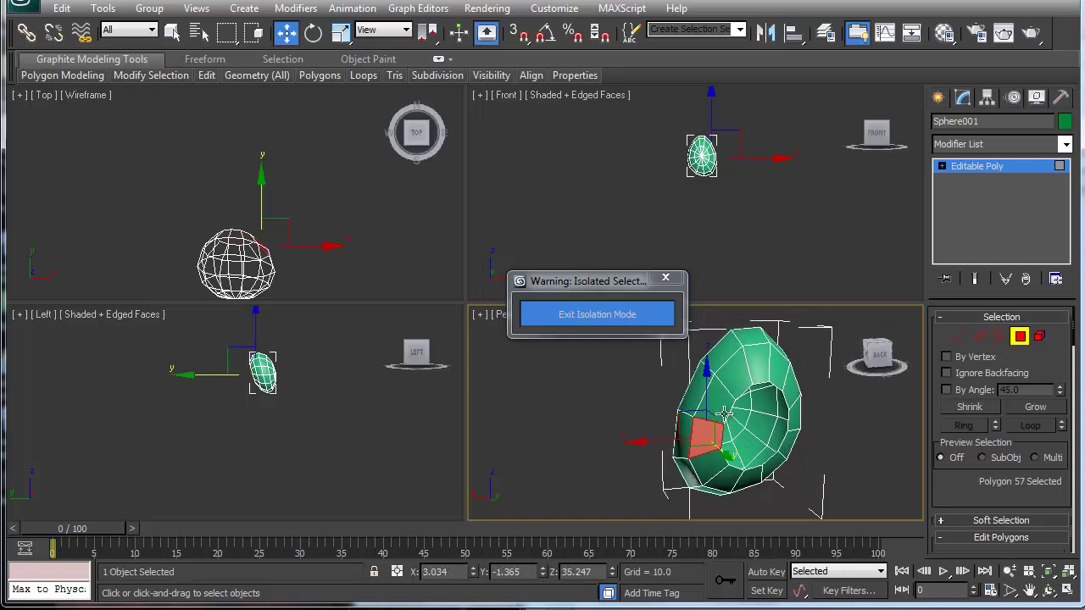
ctrl+click(726, 412)
ctrl+click(748, 387)
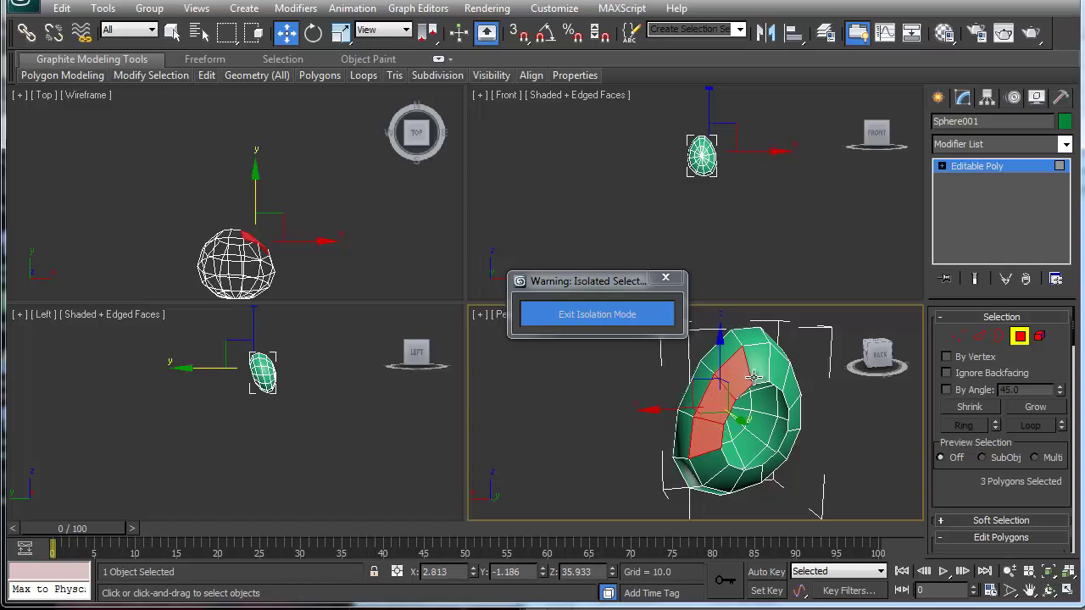
- Select the border of the sphere's rear opening and scale it uniformly to about 141%
key(3)
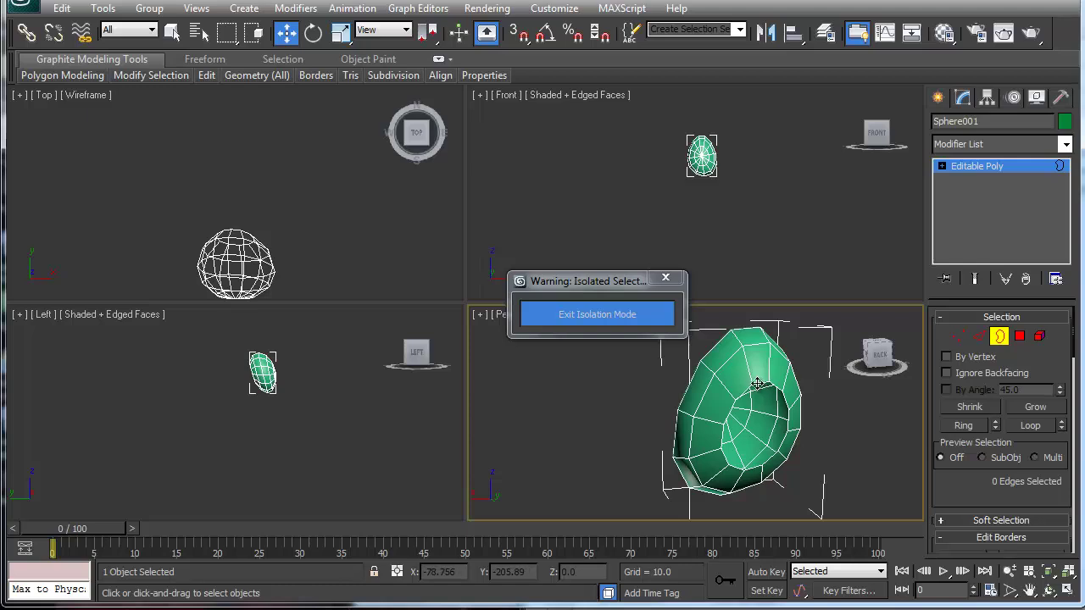
click(757, 384)
right_click(754, 385)
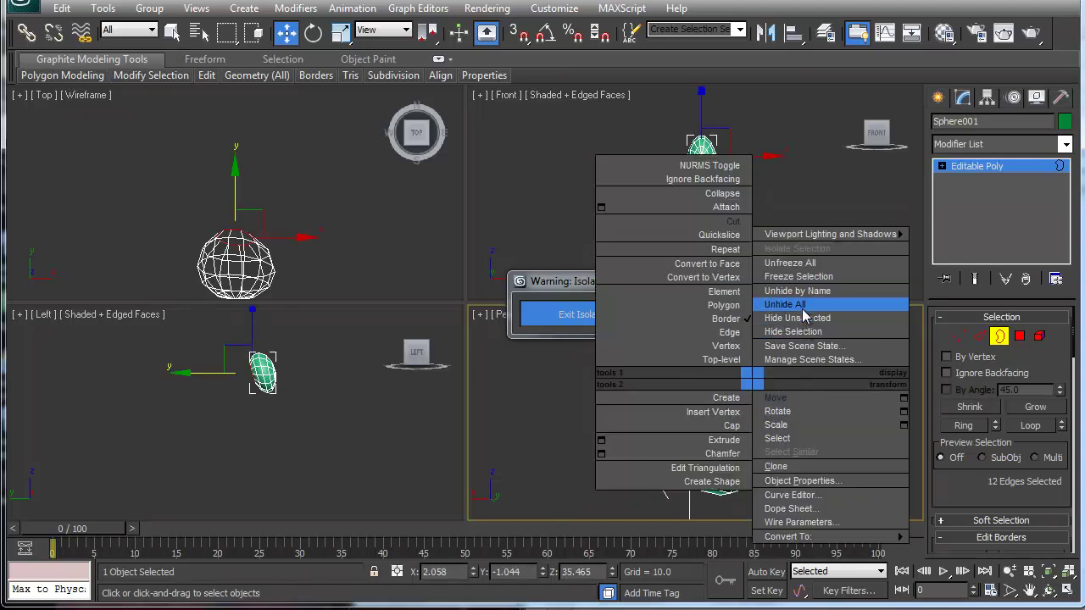
click(778, 424)
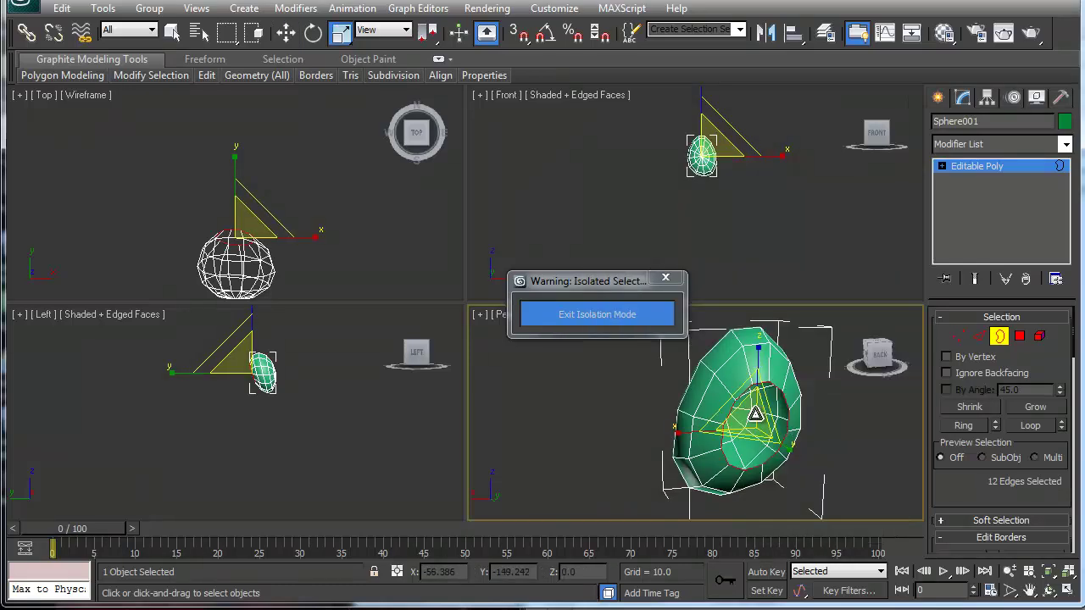
drag(753, 419, 758, 391)
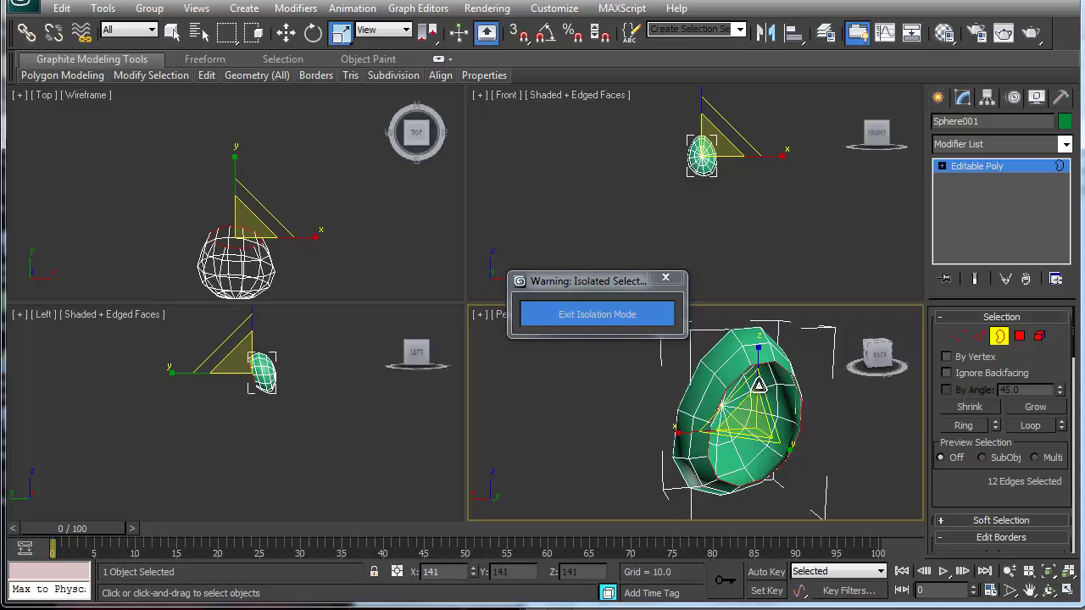
alt+middle_drag(757, 390, 866, 401)
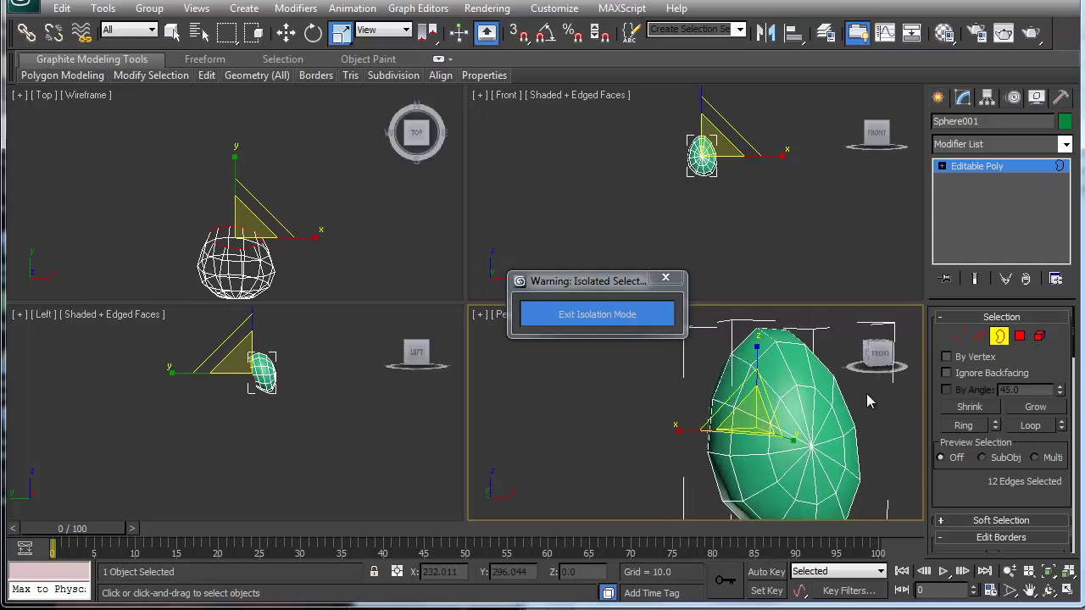
- Exit isolation, make the sphere see-through and leave its border selection
click(616, 319)
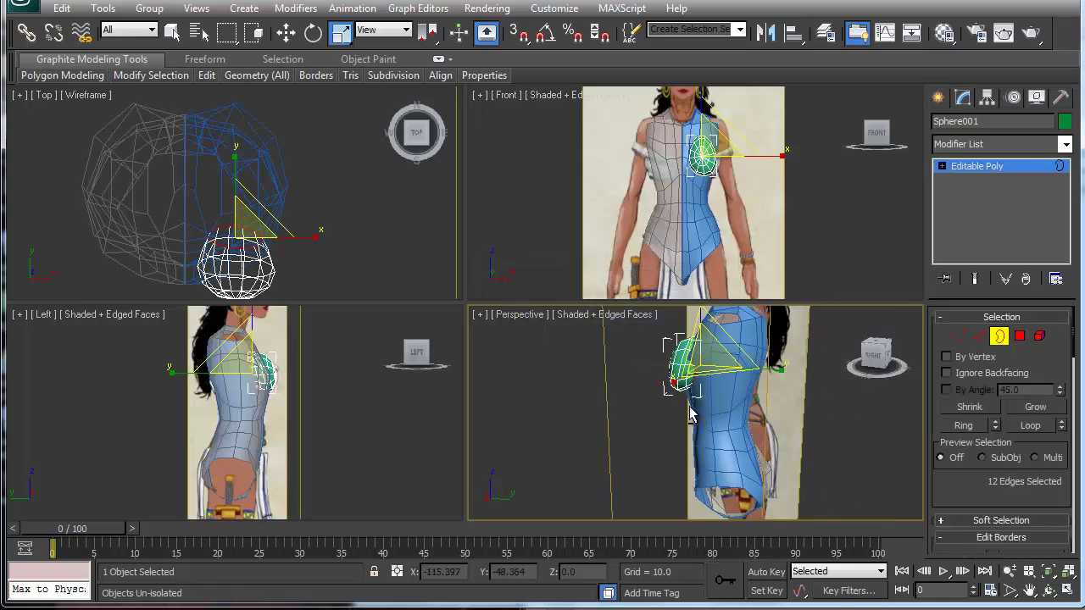
alt+middle_drag(689, 414, 841, 391)
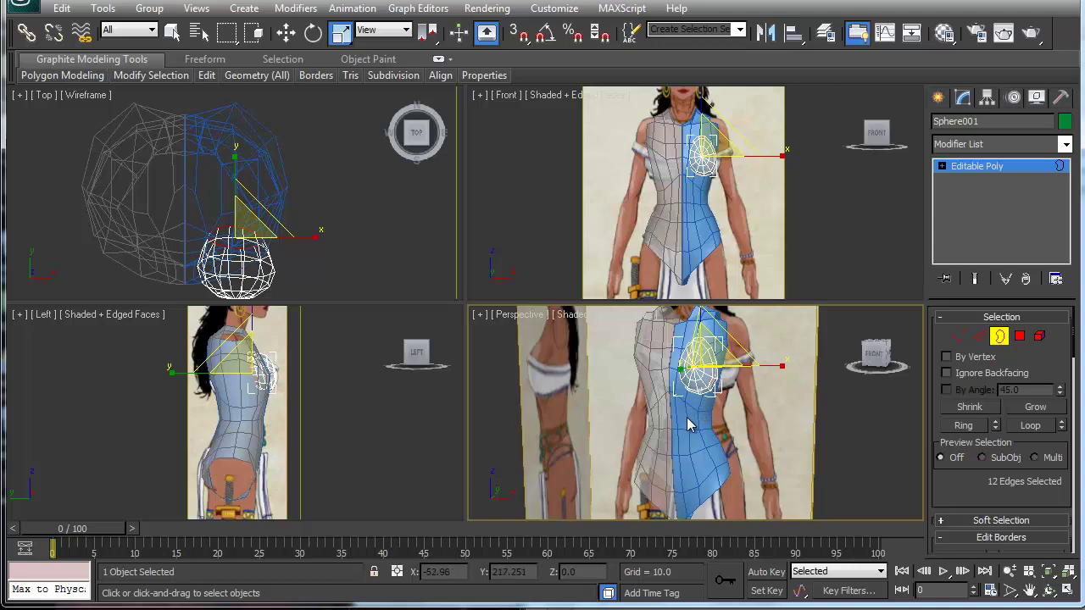
click(784, 448)
key(2)
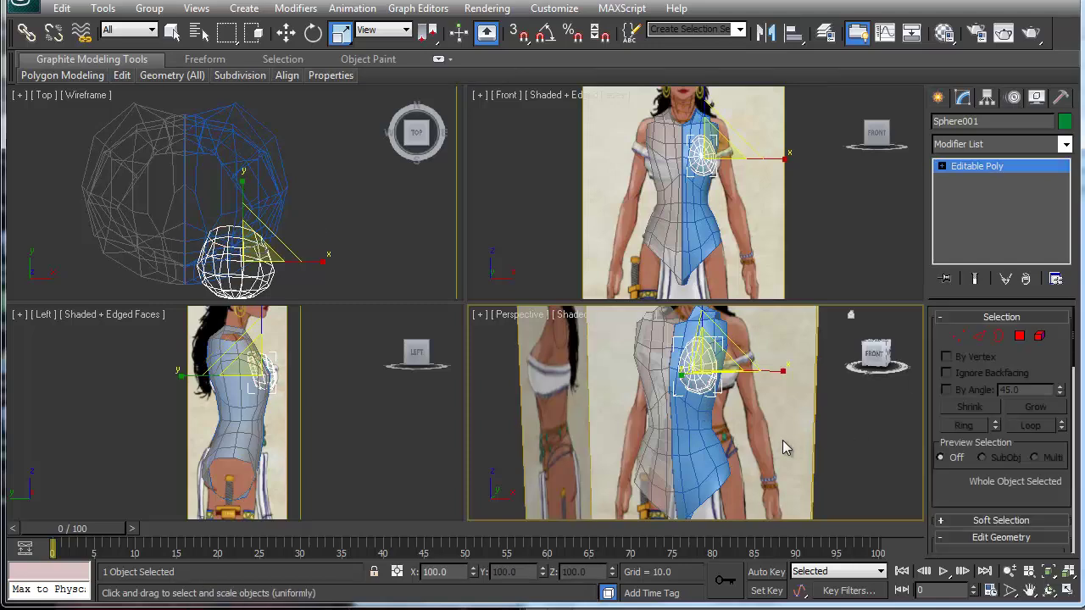
- Select the torso's modelled half and maximize the perspective view around it
click(697, 424)
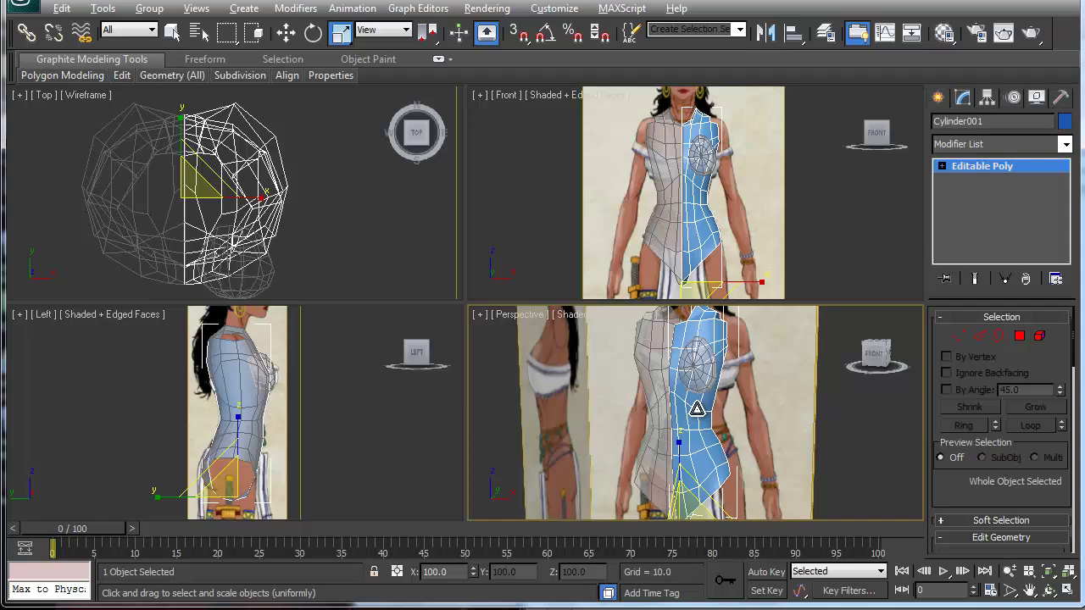
key(alt+w)
scroll(509, 339, up, 3)
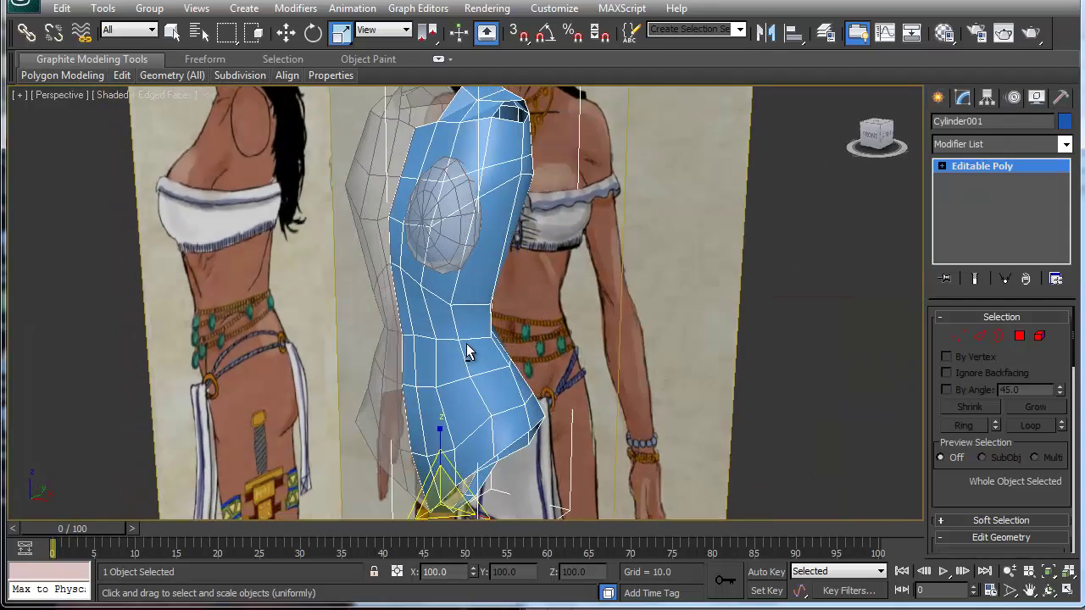
- Cut a new horizontal edge line across the torso half's side, from just below the breast toward the back
alt+middle_drag(467, 352, 513, 329)
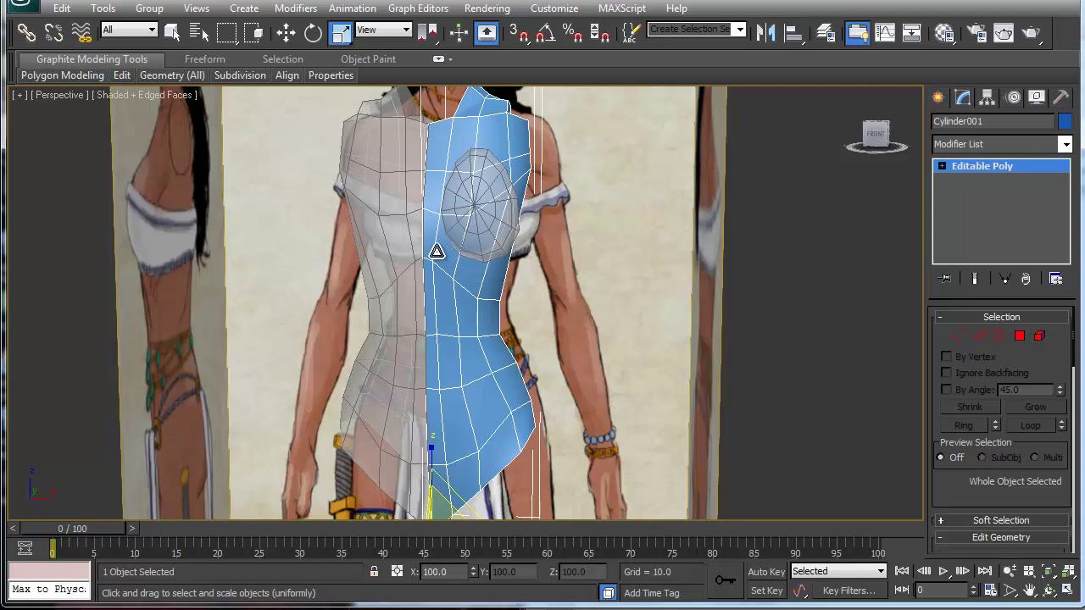
right_click(431, 227)
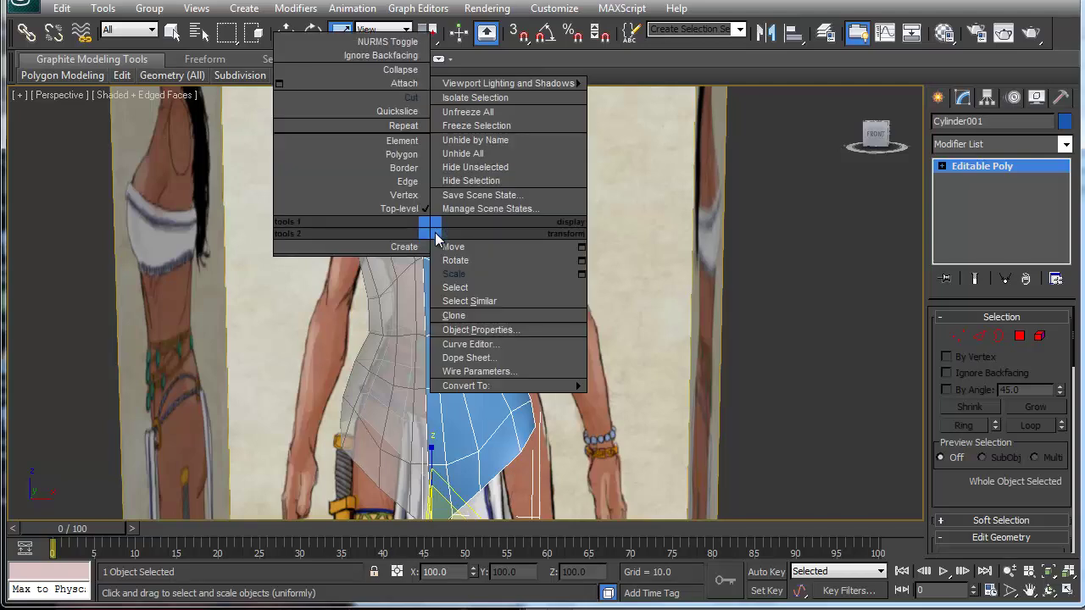
click(404, 98)
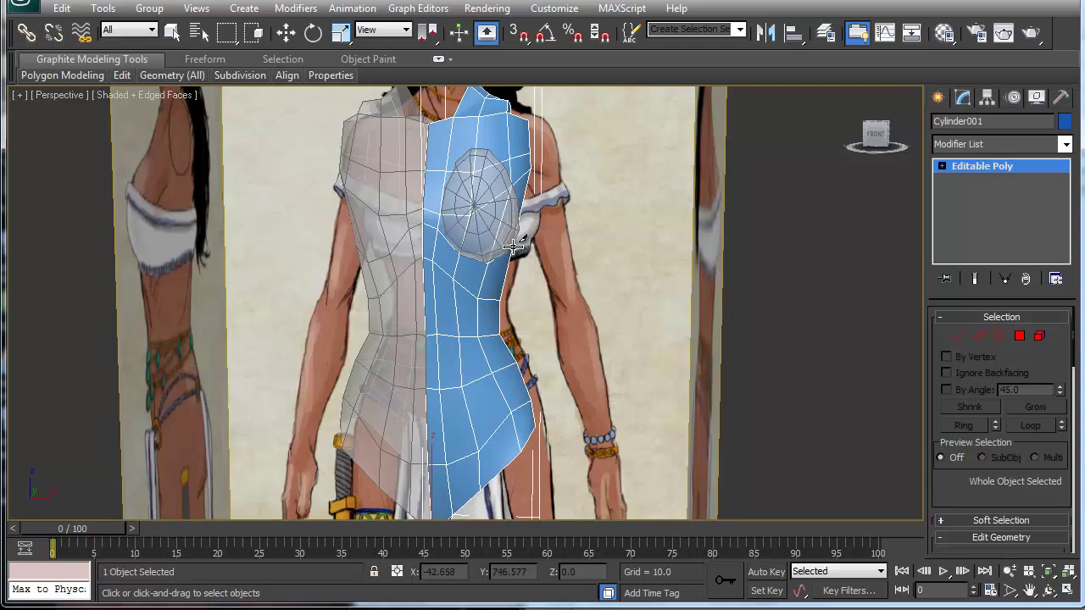
alt+middle_drag(543, 243, 395, 285)
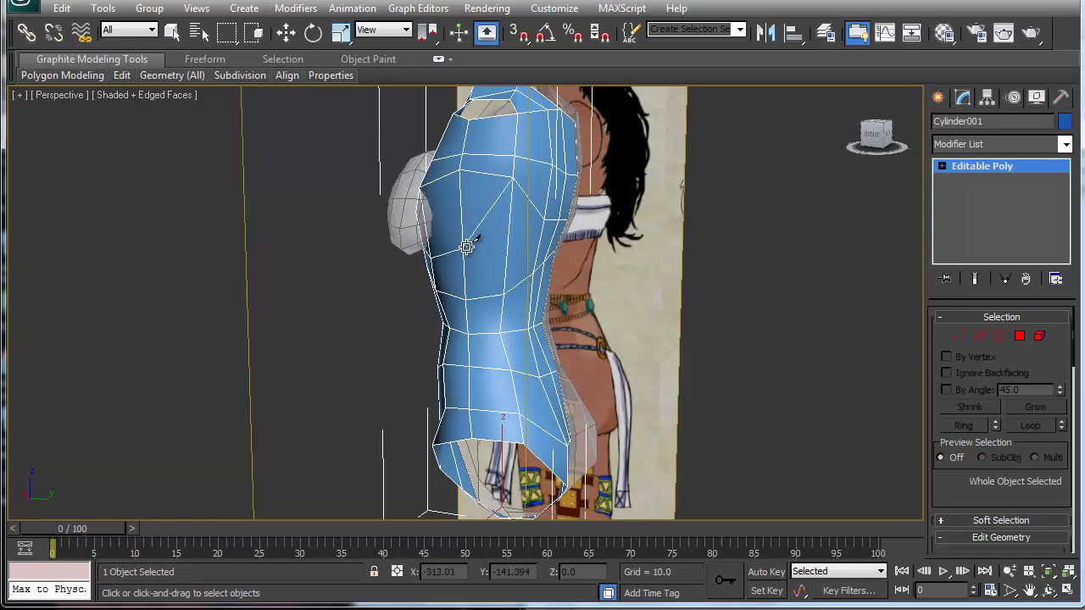
click(559, 239)
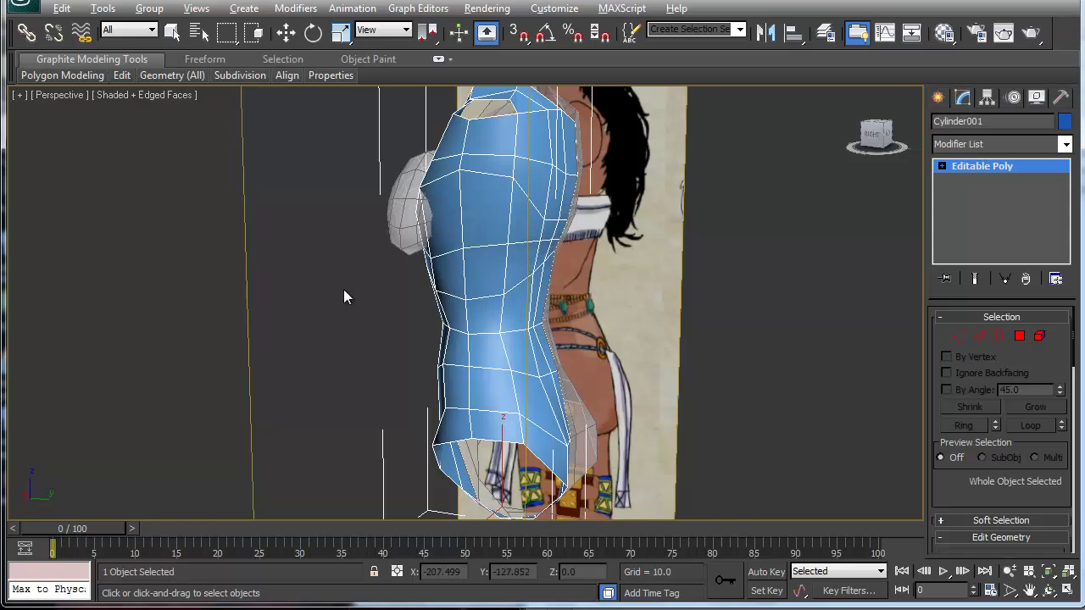
alt+middle_drag(344, 297, 502, 307)
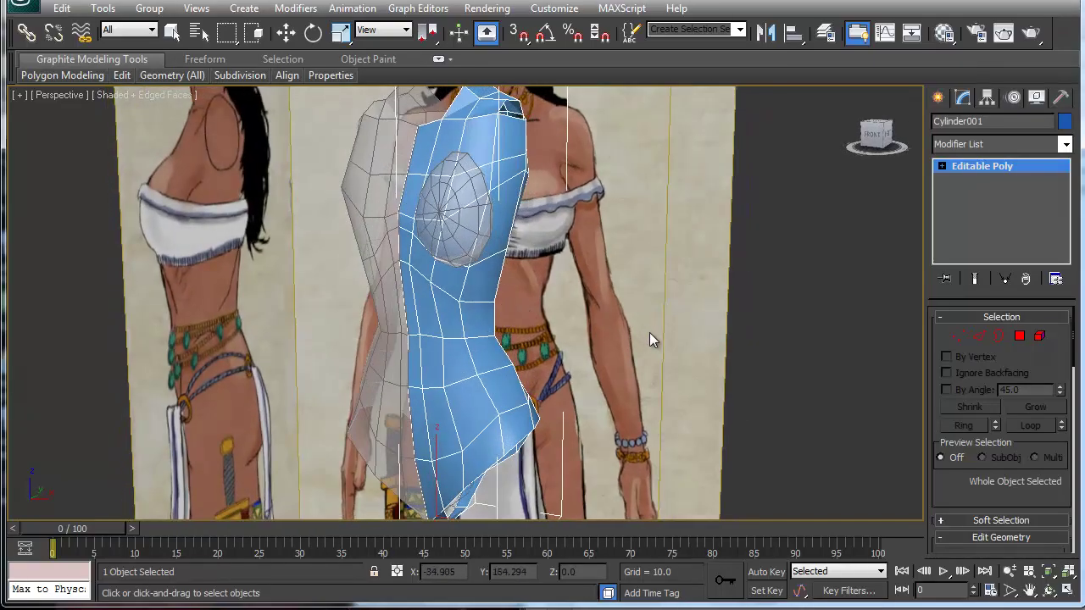